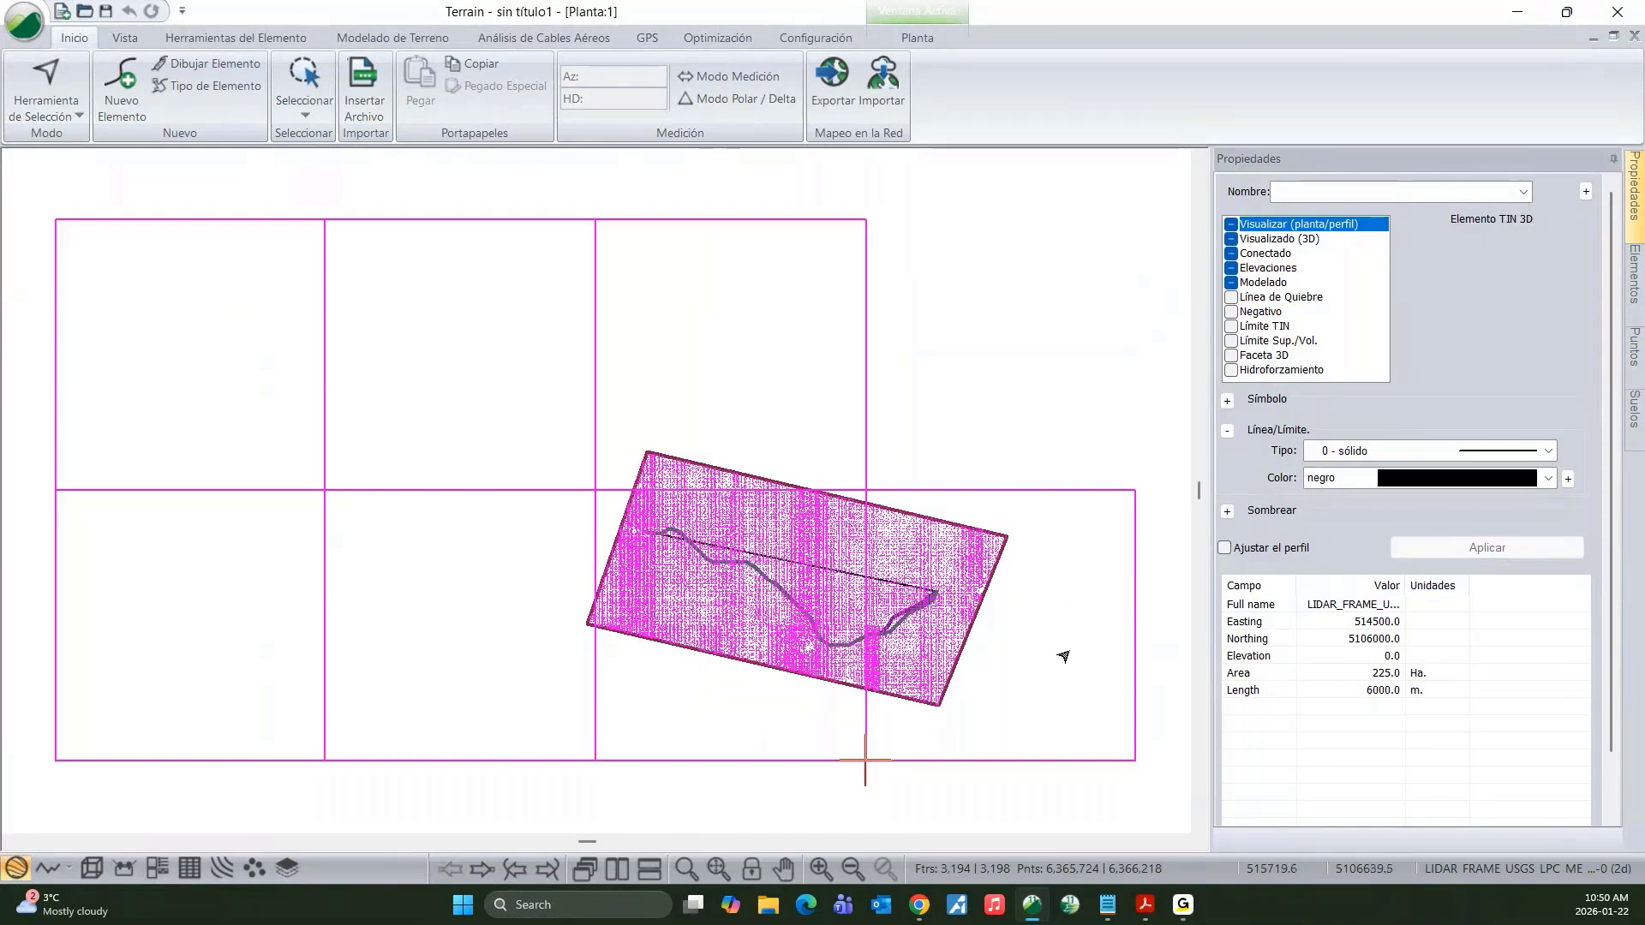
- Generate the terrain TIN with major and minor contours, a 200 maximum side length and contour reduction at 0.10 tolerance
key(Escape)
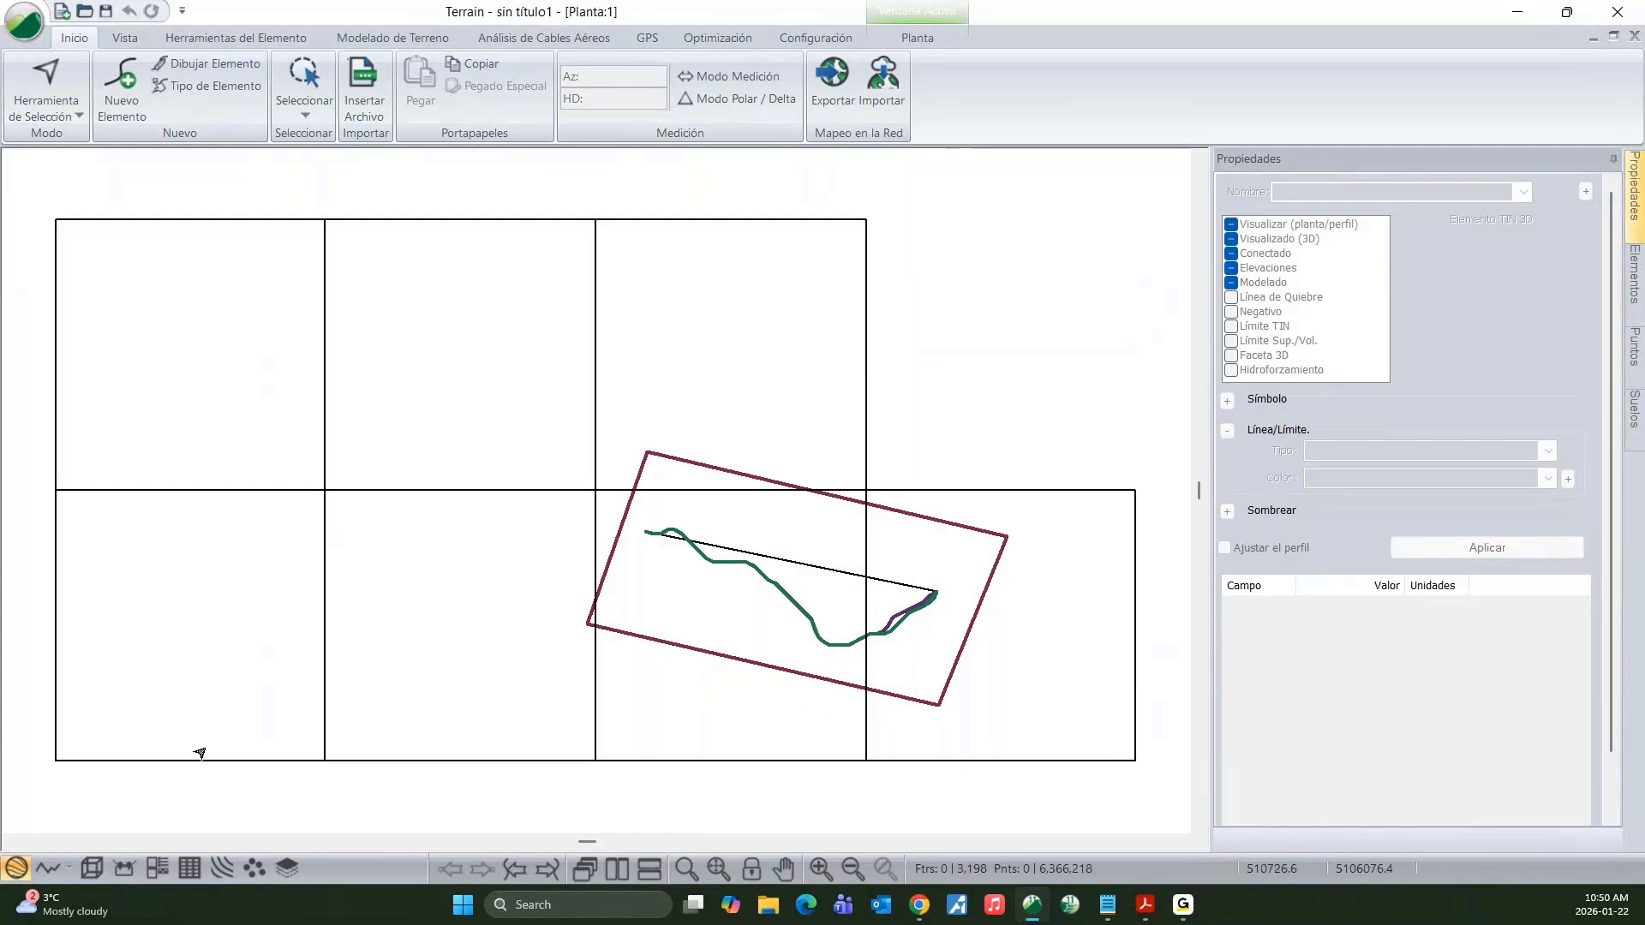
click(364, 38)
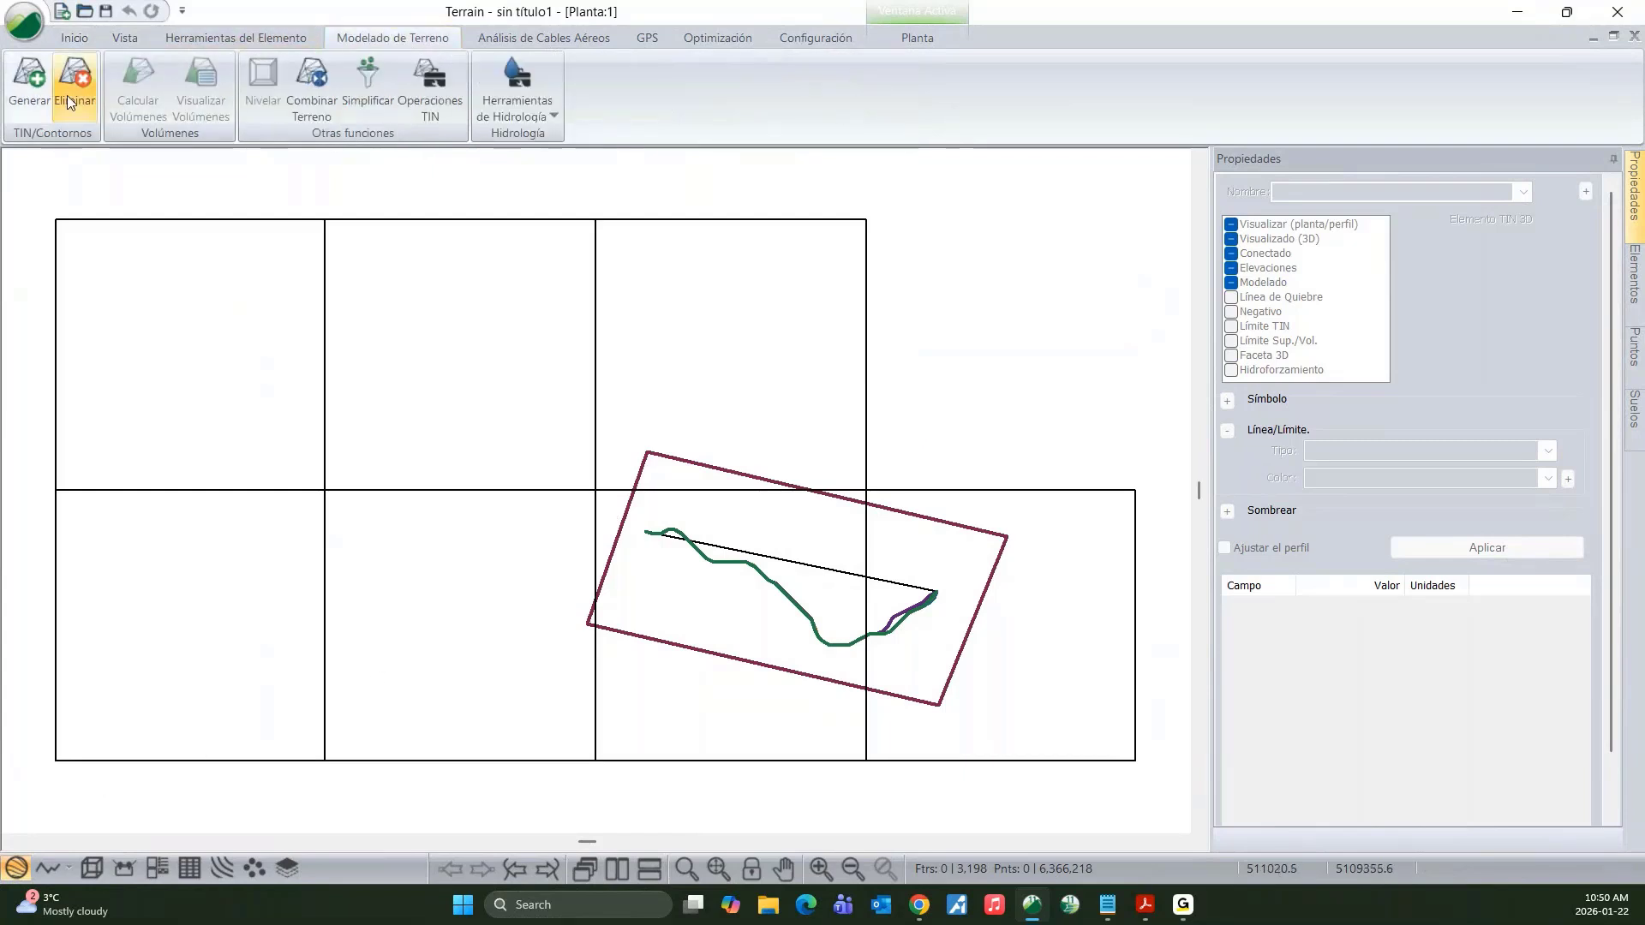
click(30, 81)
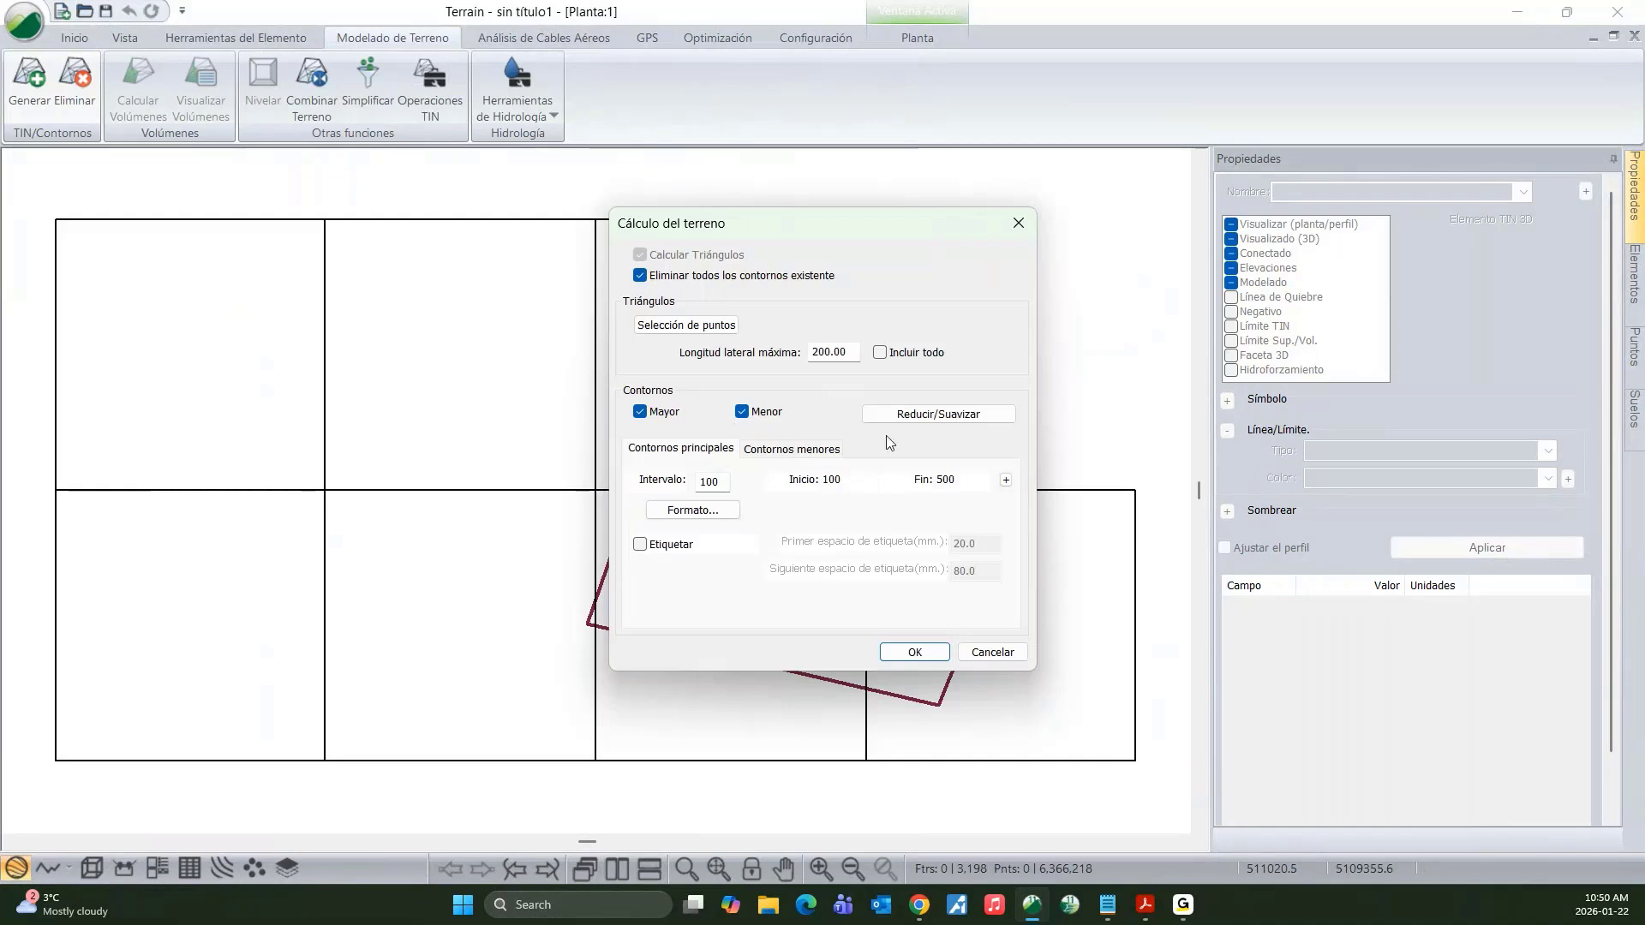
click(936, 417)
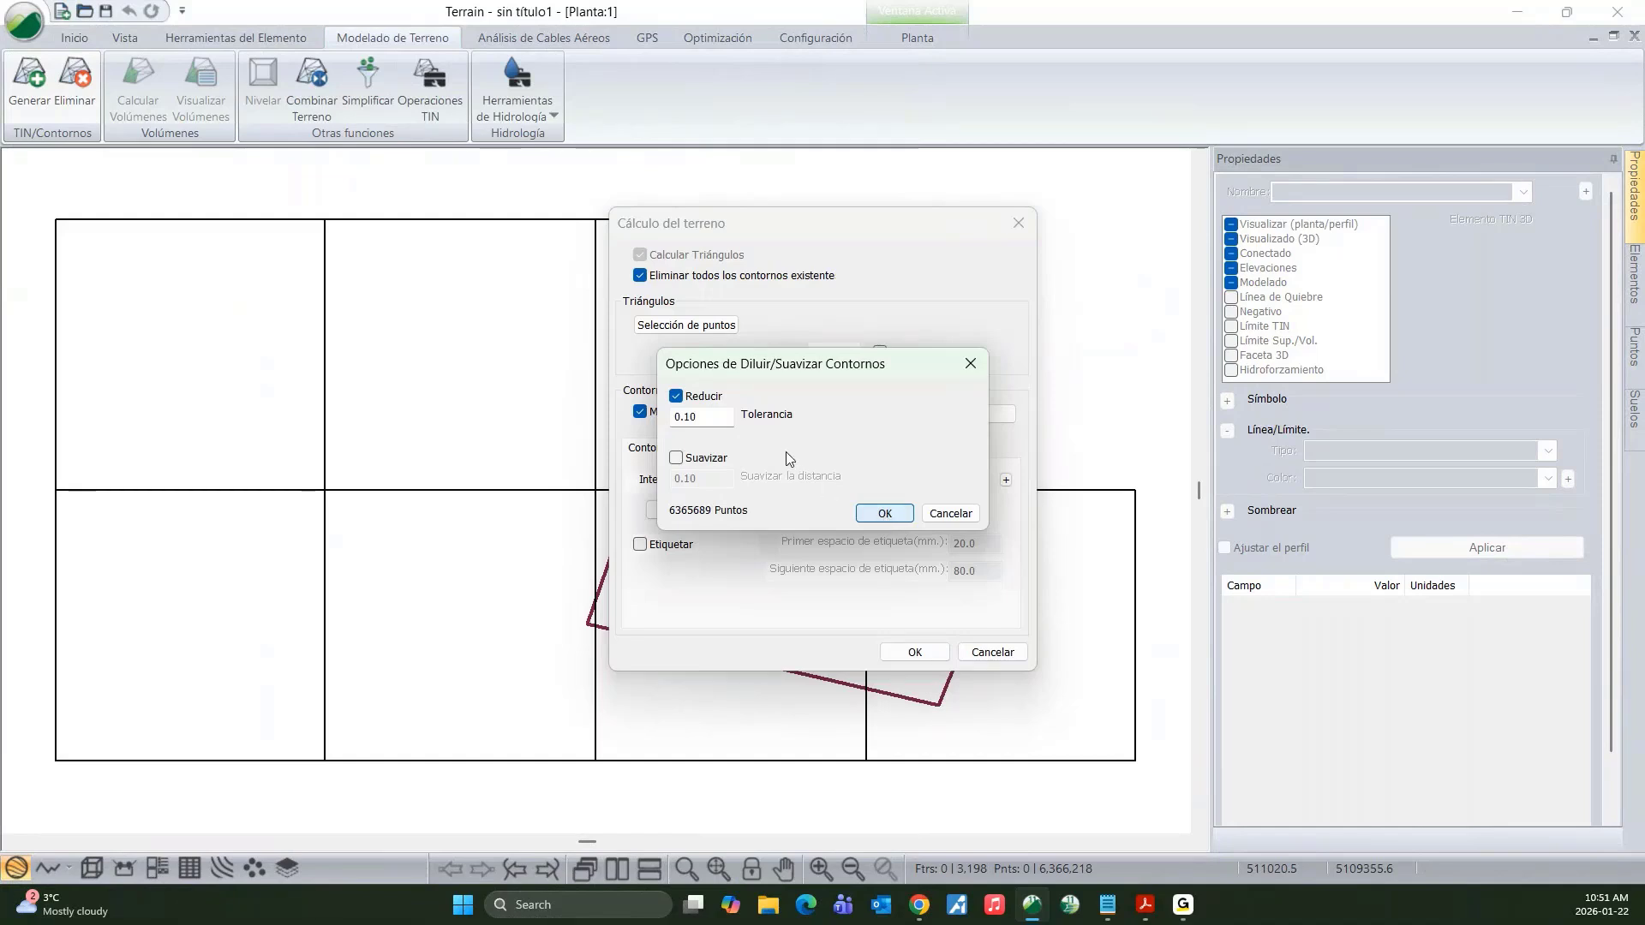
click(884, 513)
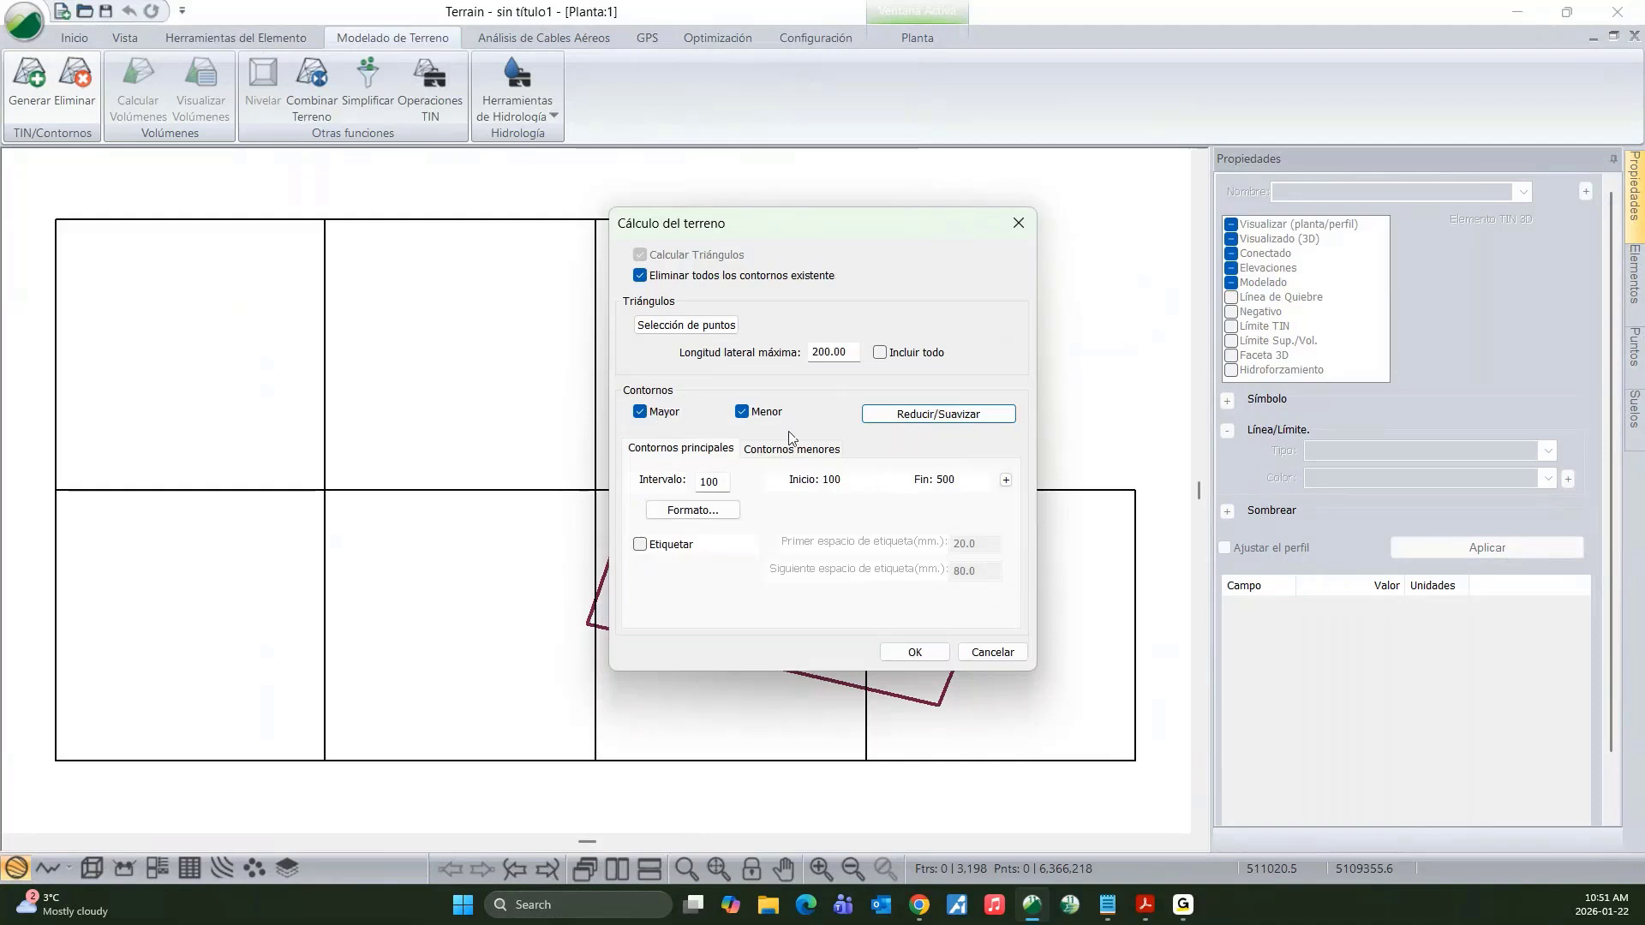
click(916, 652)
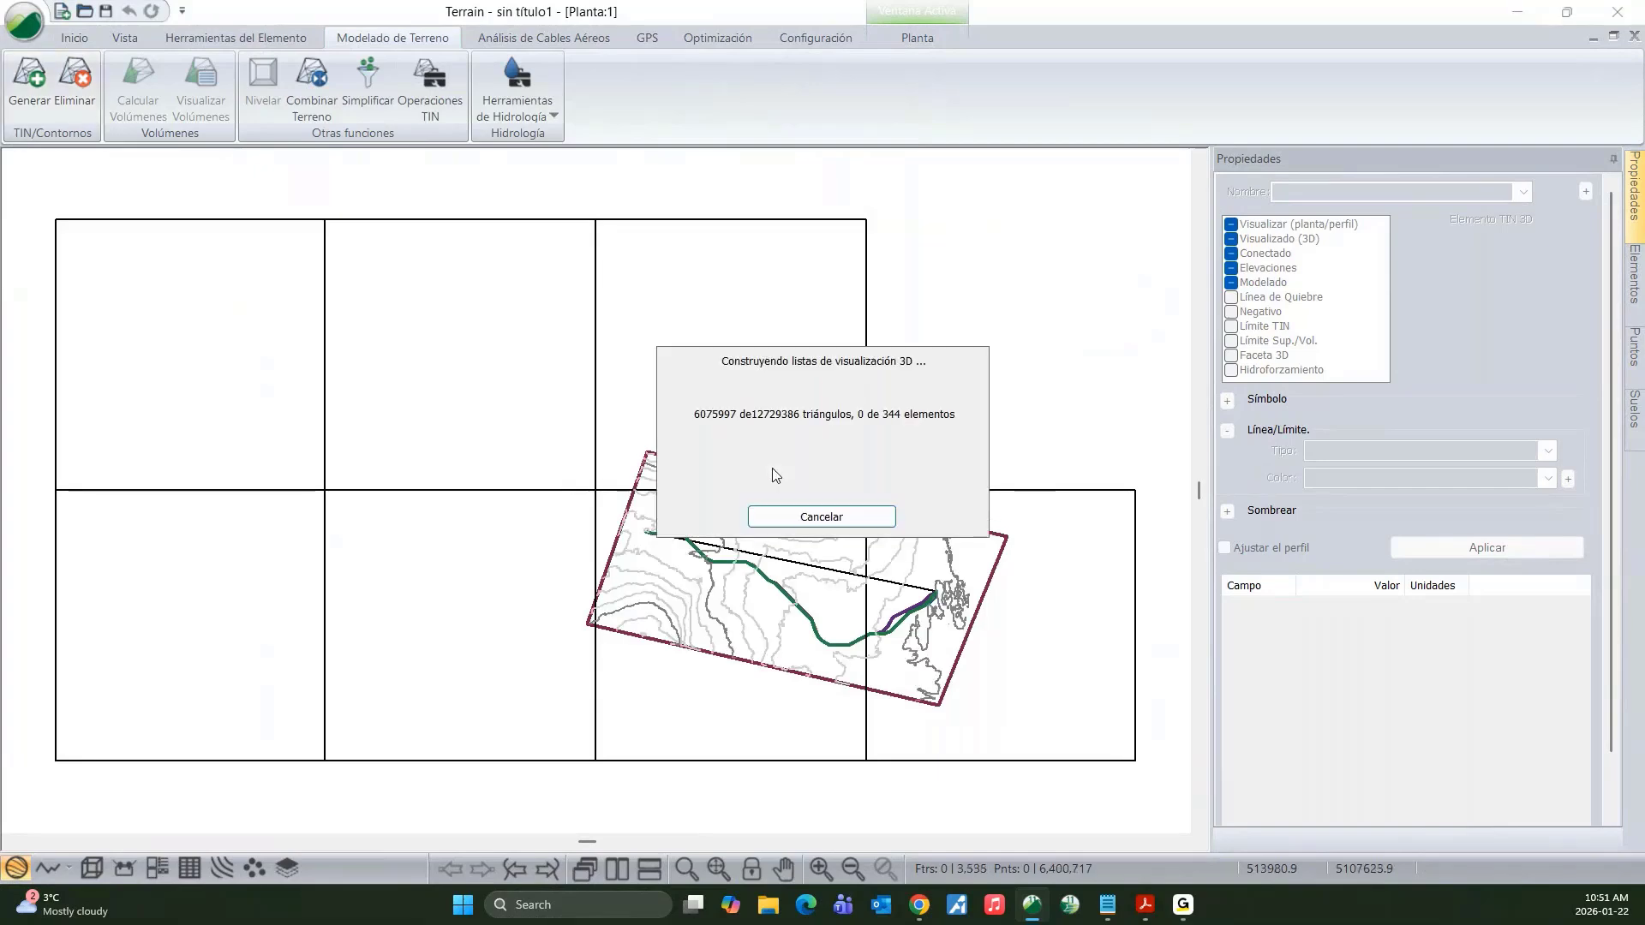
- Show the terrain model in 3D and turn off 3D display for the ADI boundary
click(92, 869)
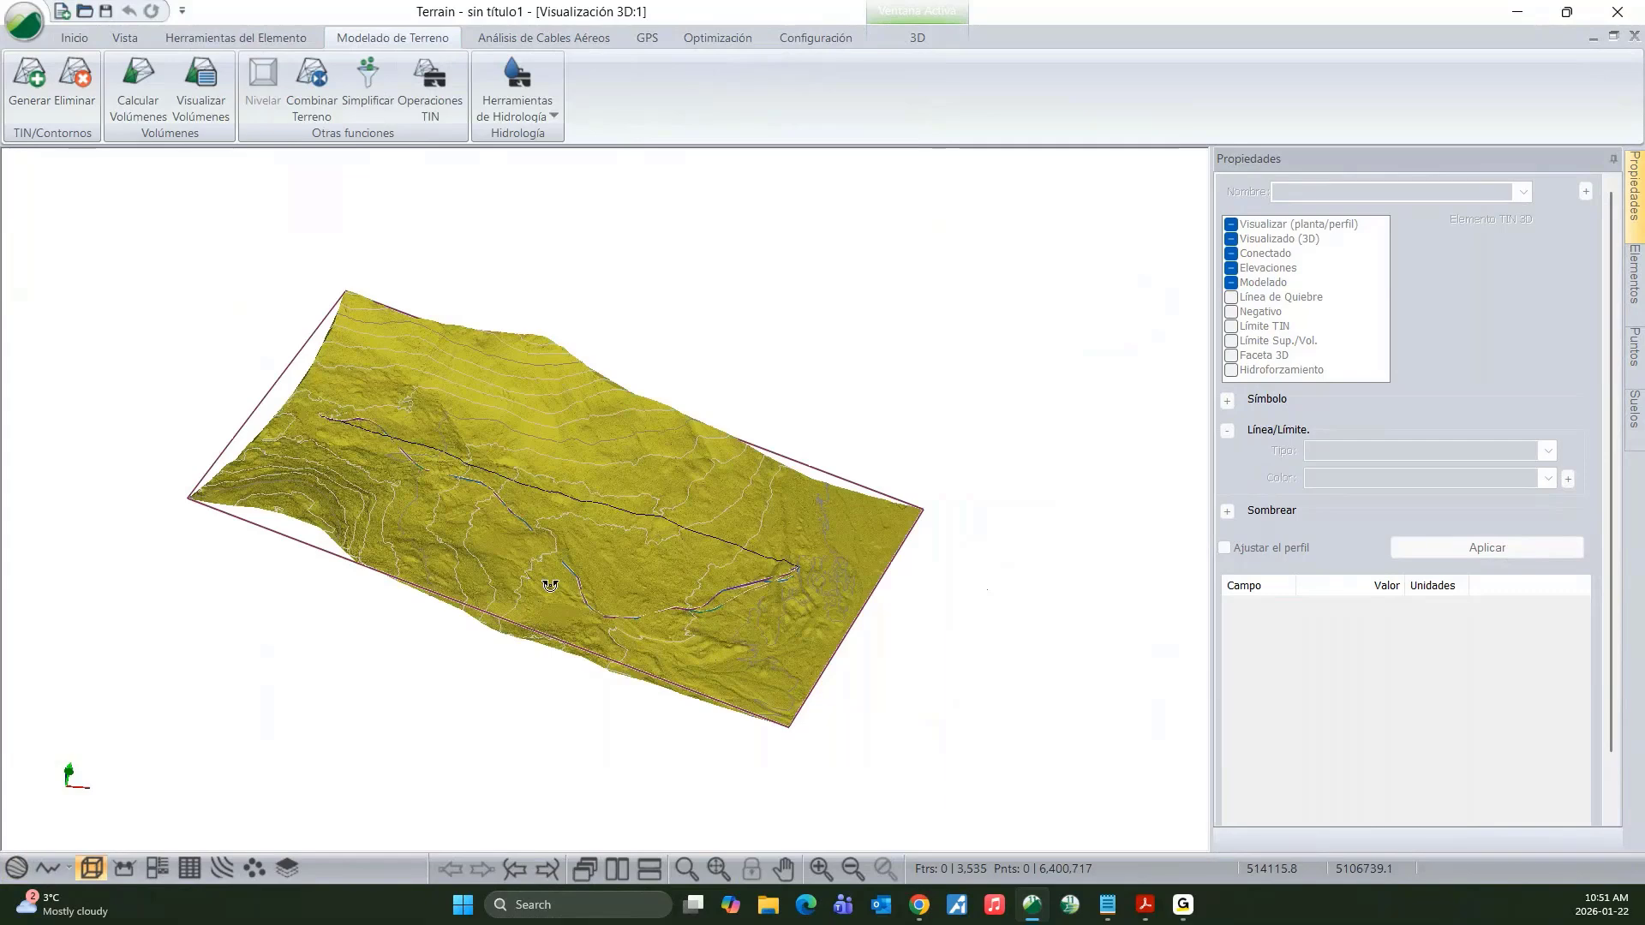
drag(546, 580, 399, 259)
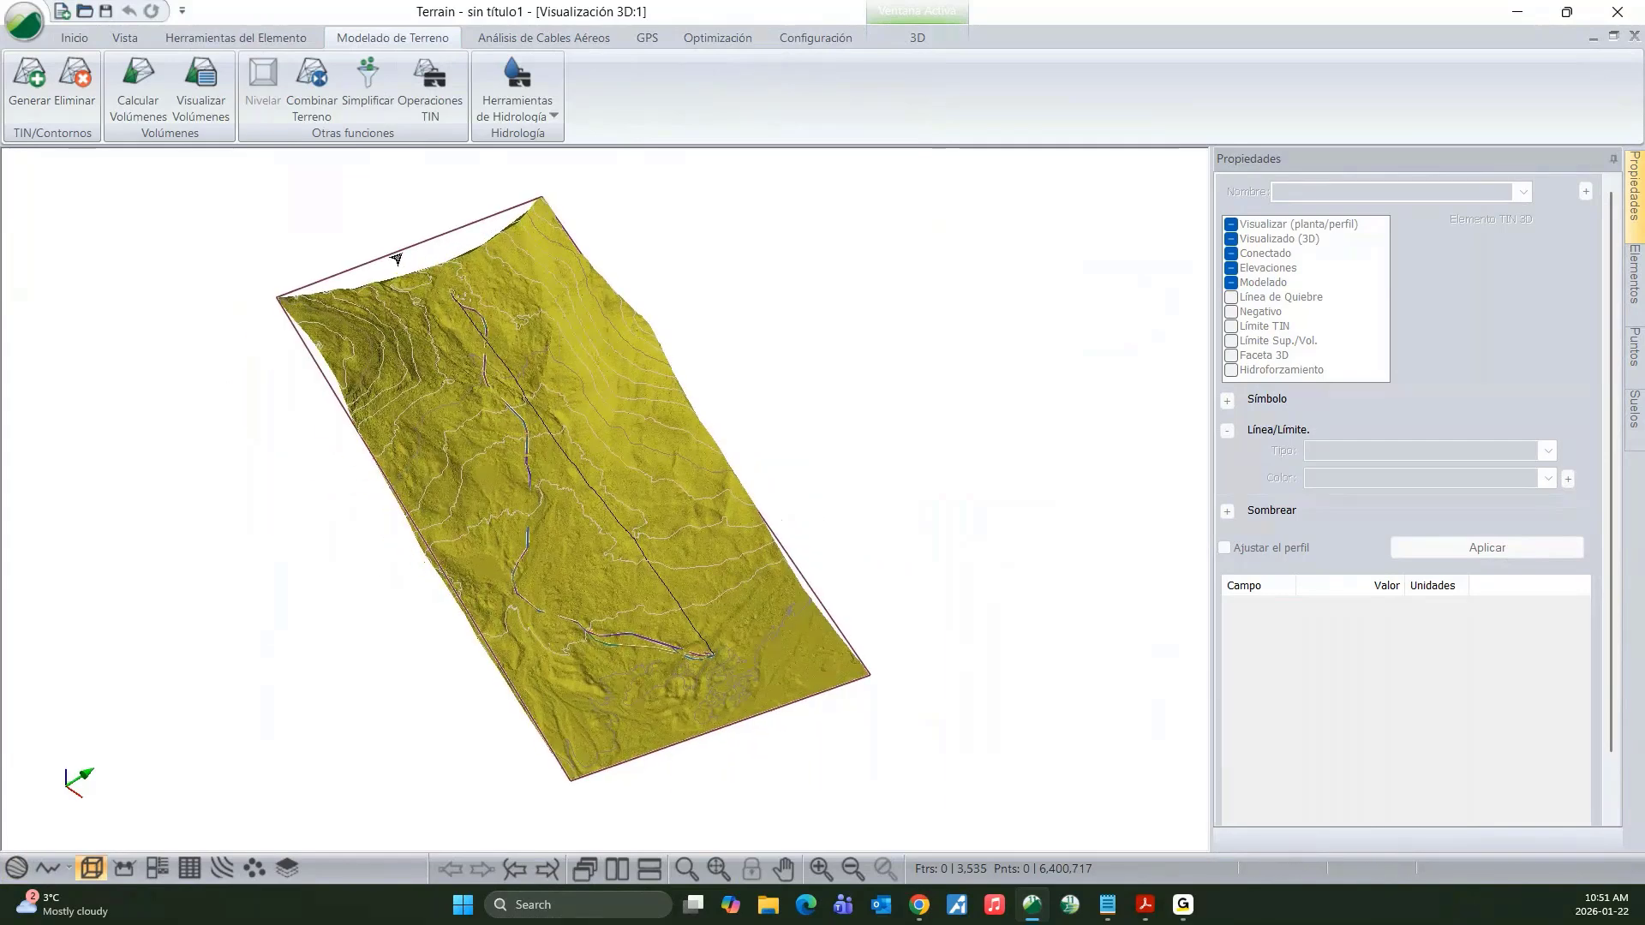
click(396, 257)
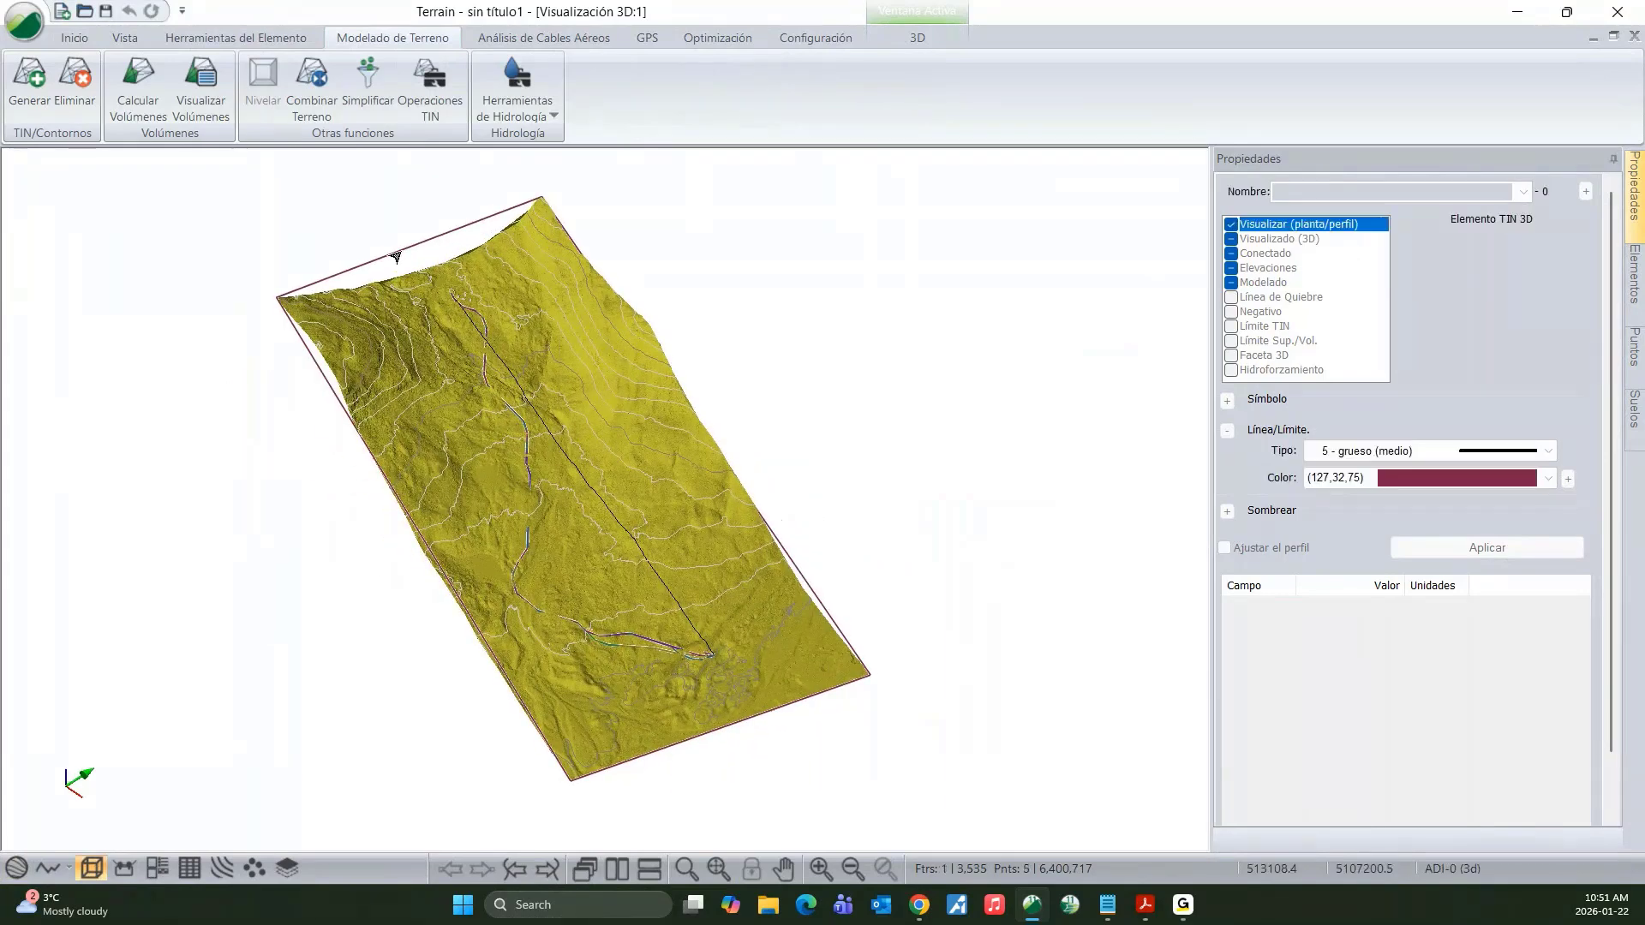
click(1233, 240)
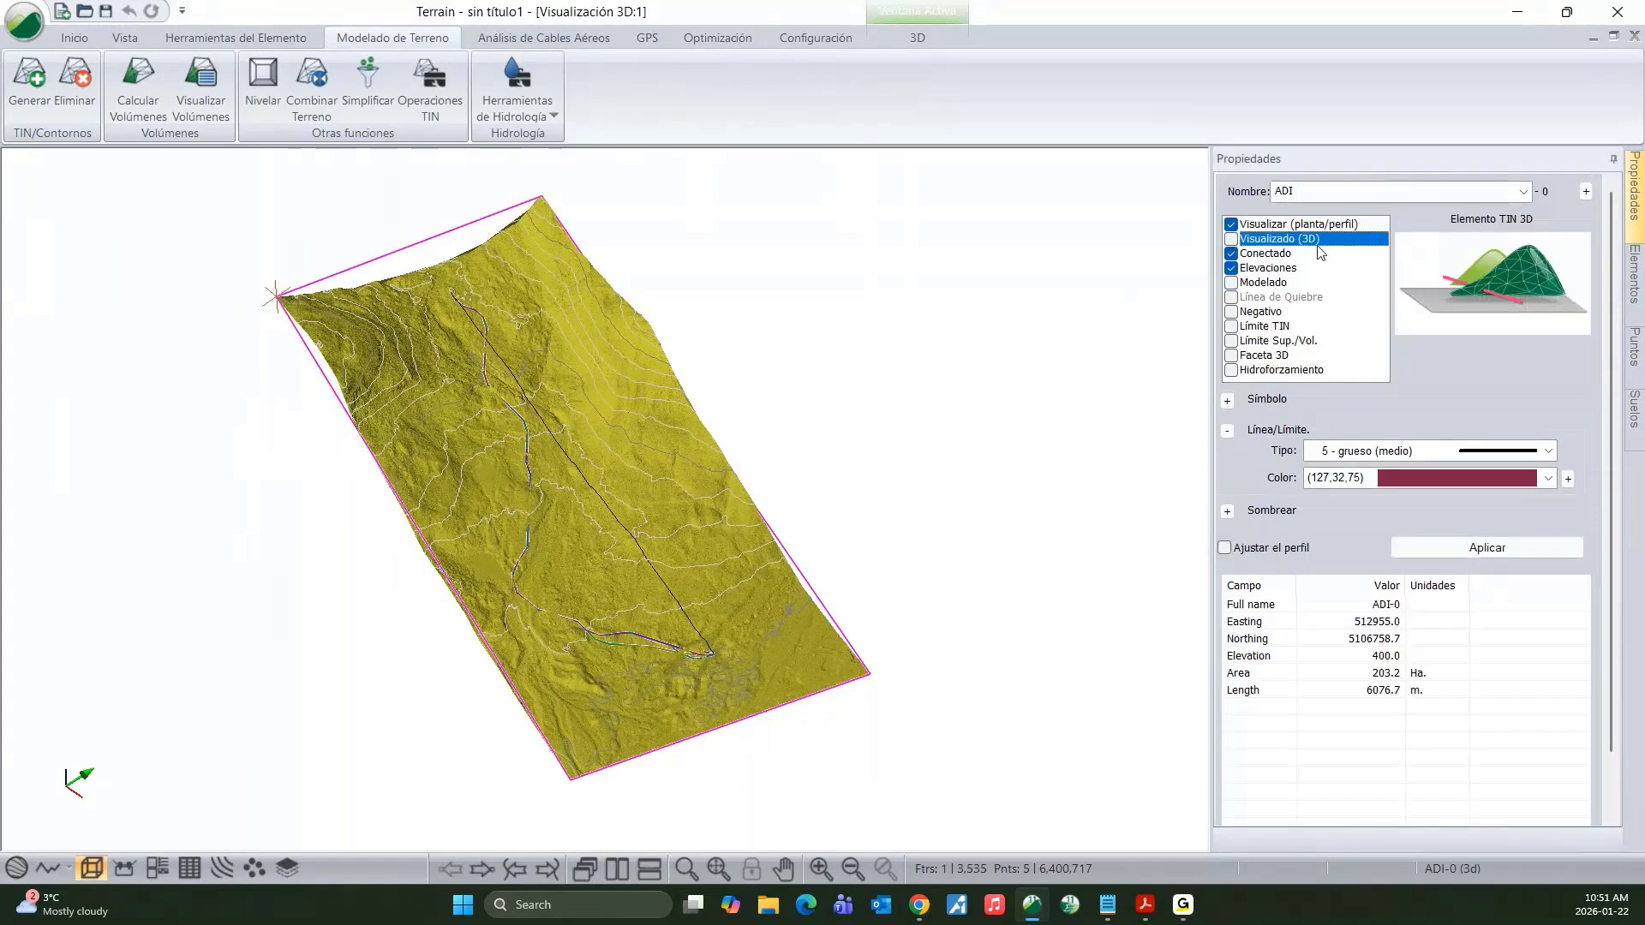
click(1485, 553)
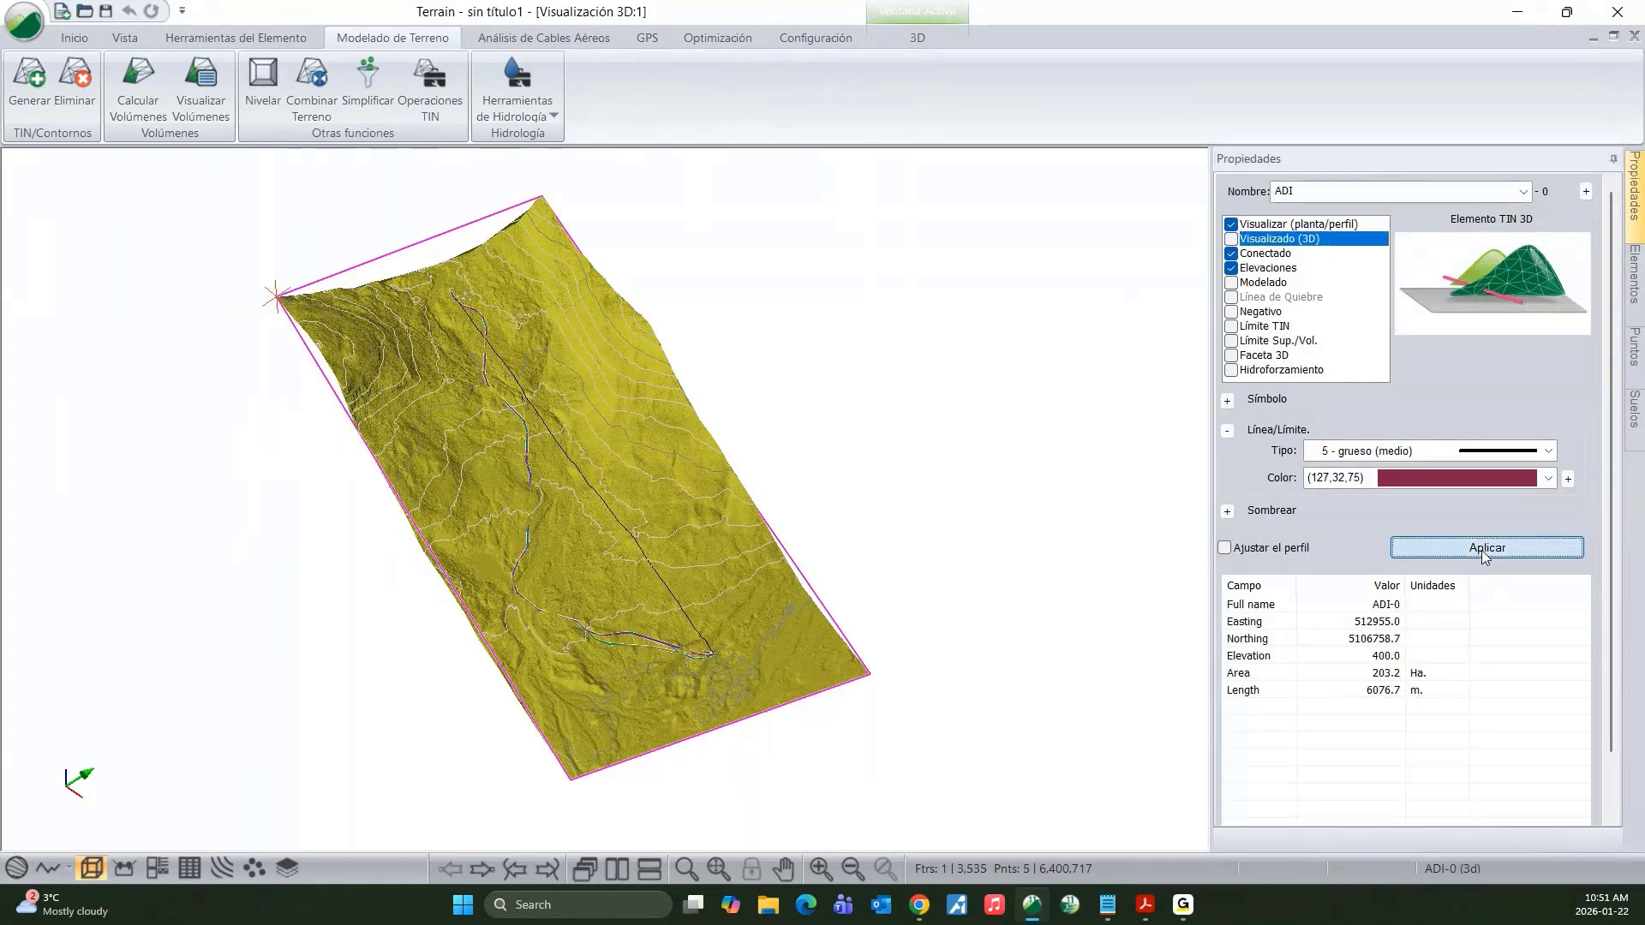
click(605, 442)
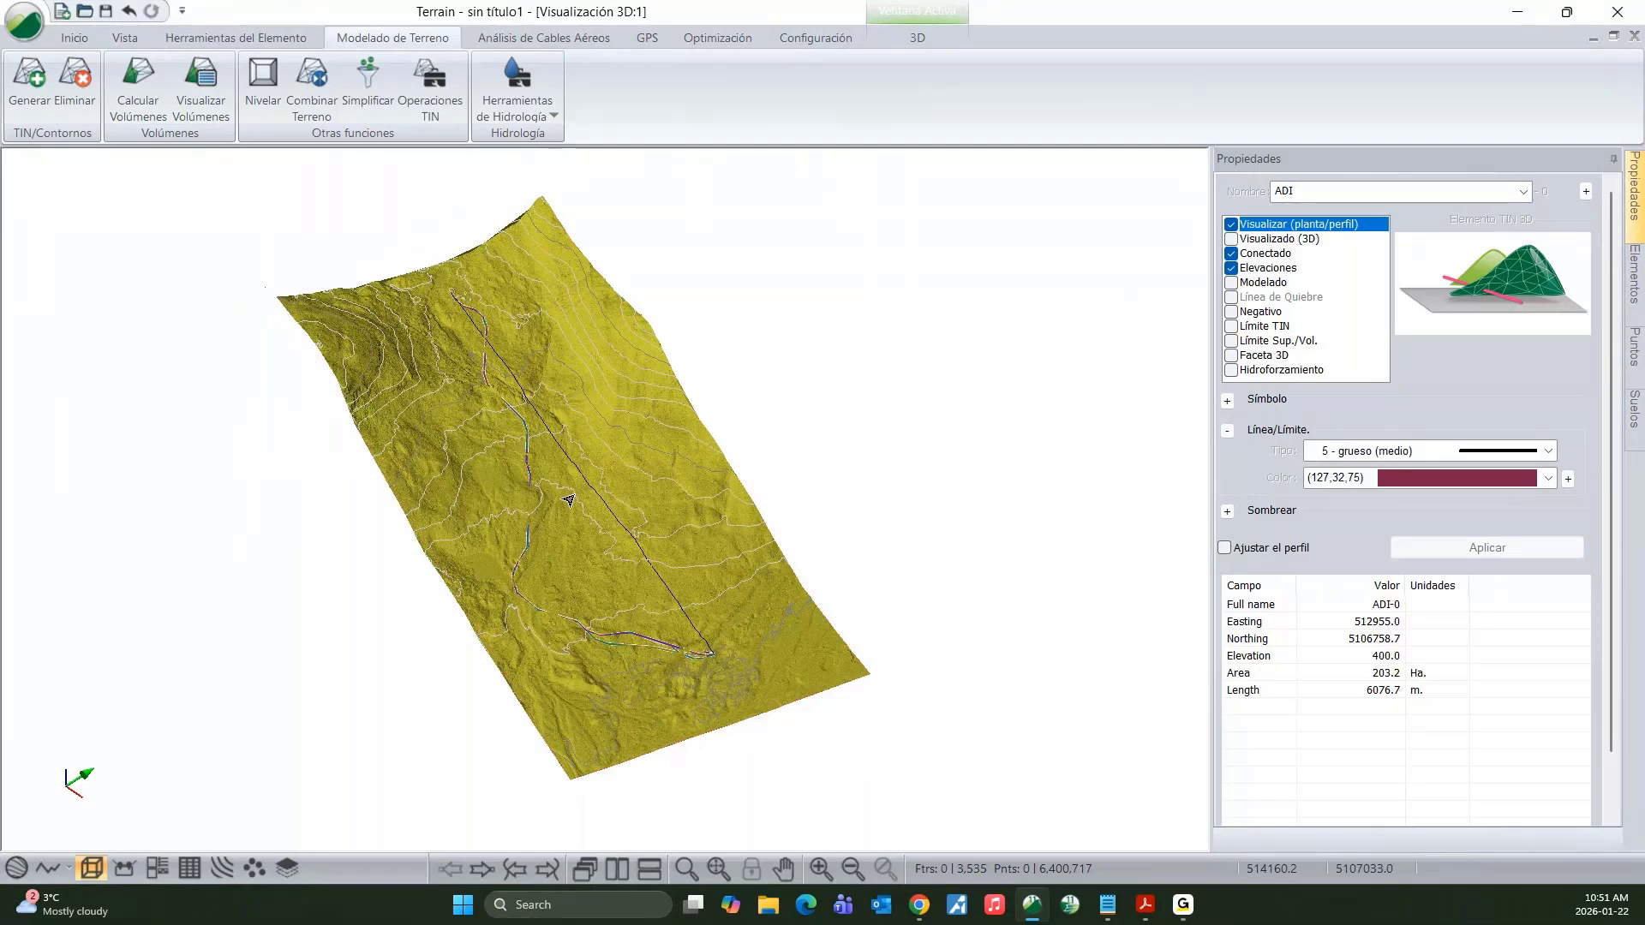
- Examine the full-resolution terrain surface and the road alignments up close in 3D
scroll(568, 500, up, 1)
scroll(578, 479, up, 1)
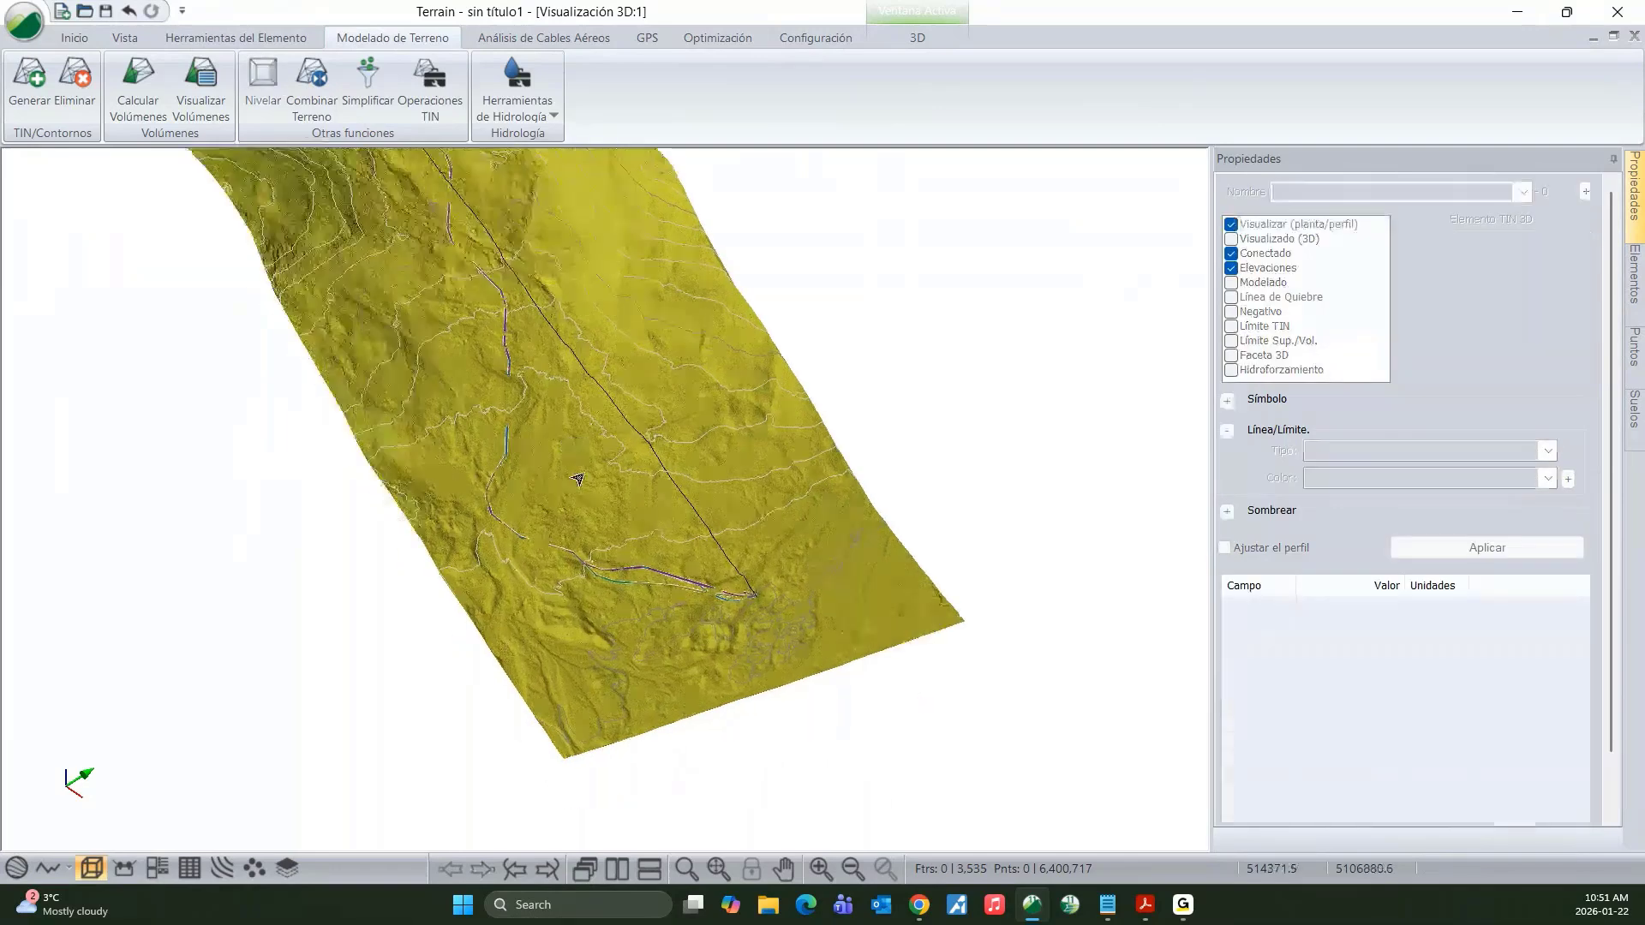
scroll(577, 480, up, 1)
scroll(553, 485, up, 2)
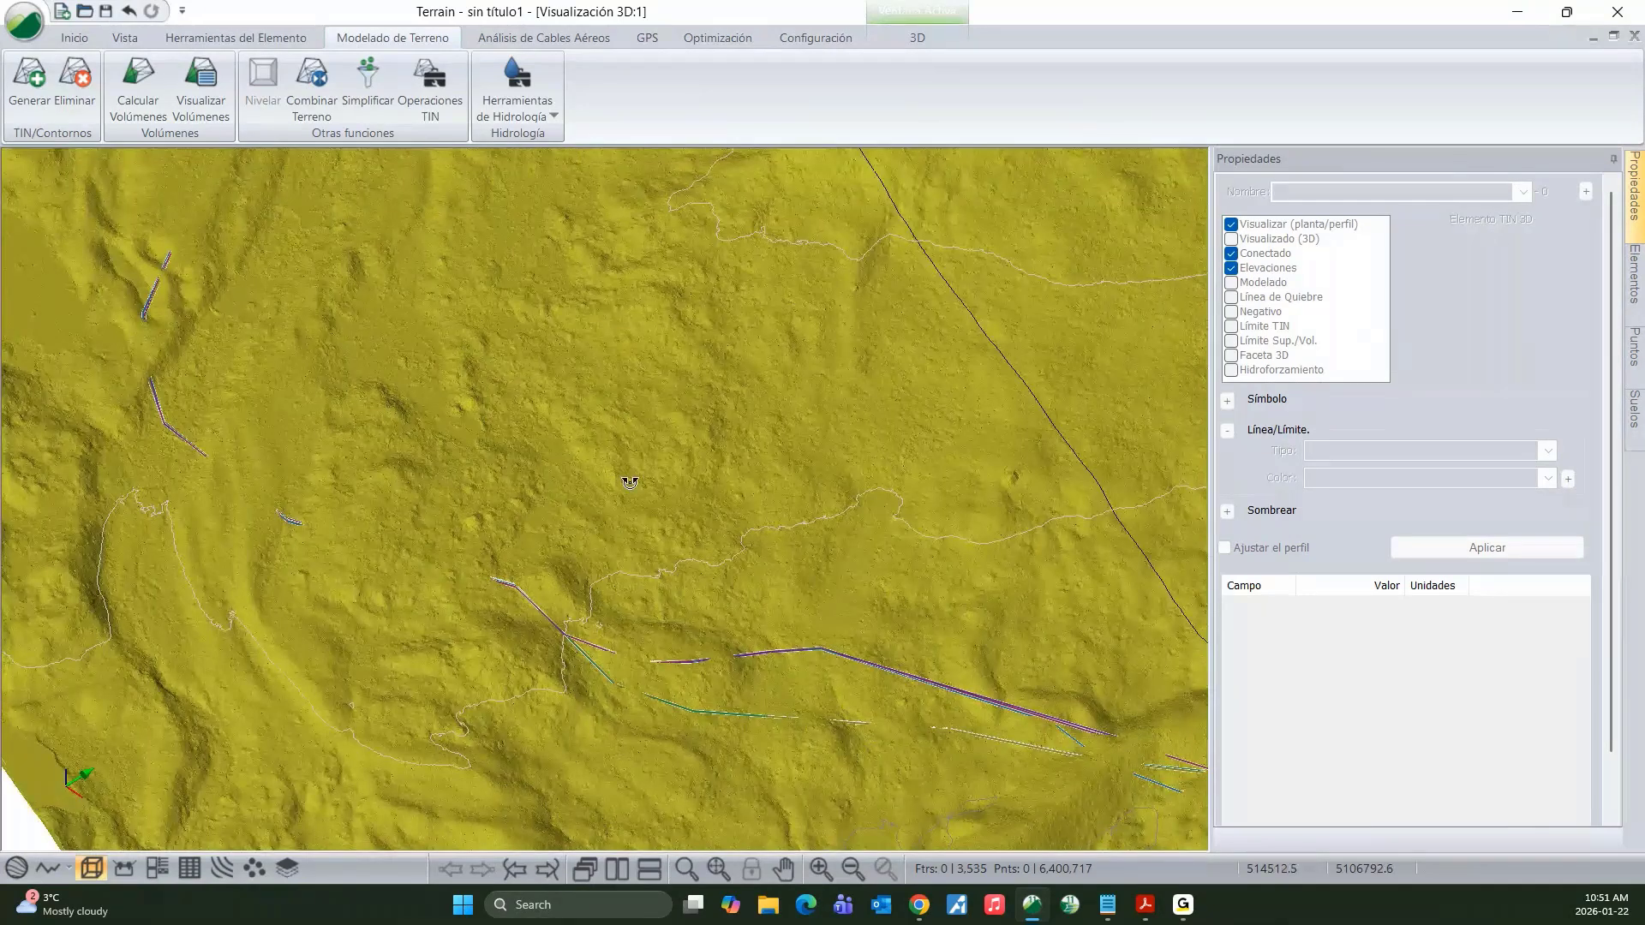
middle_drag(630, 483, 570, 470)
scroll(570, 470, down, 2)
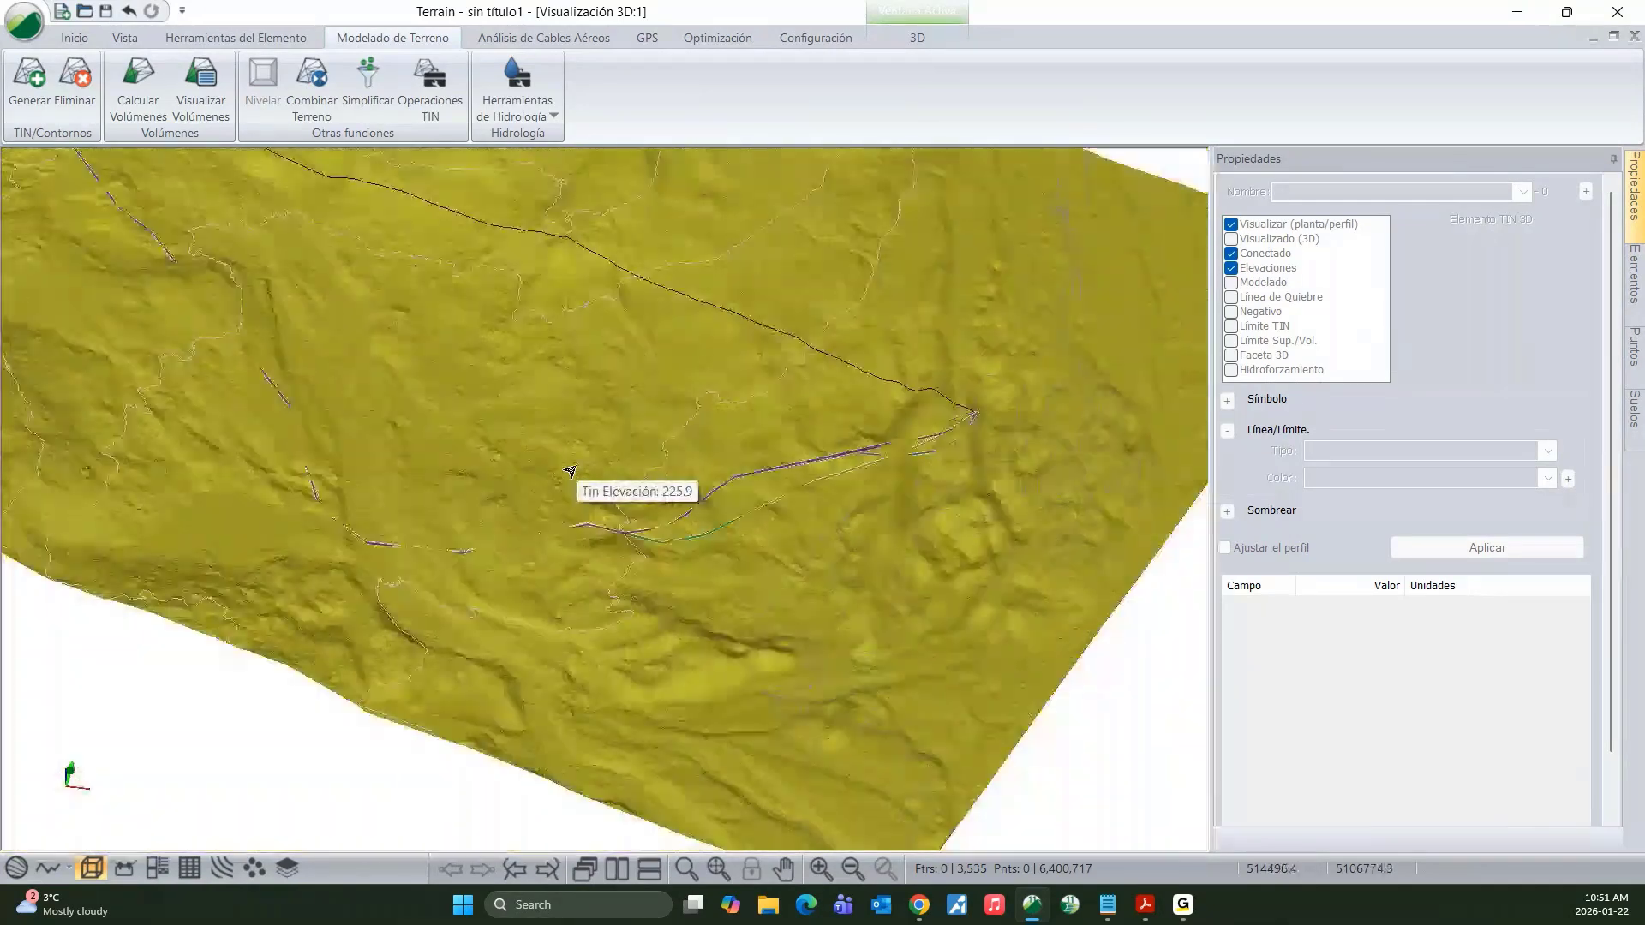
scroll(531, 445, up, 5)
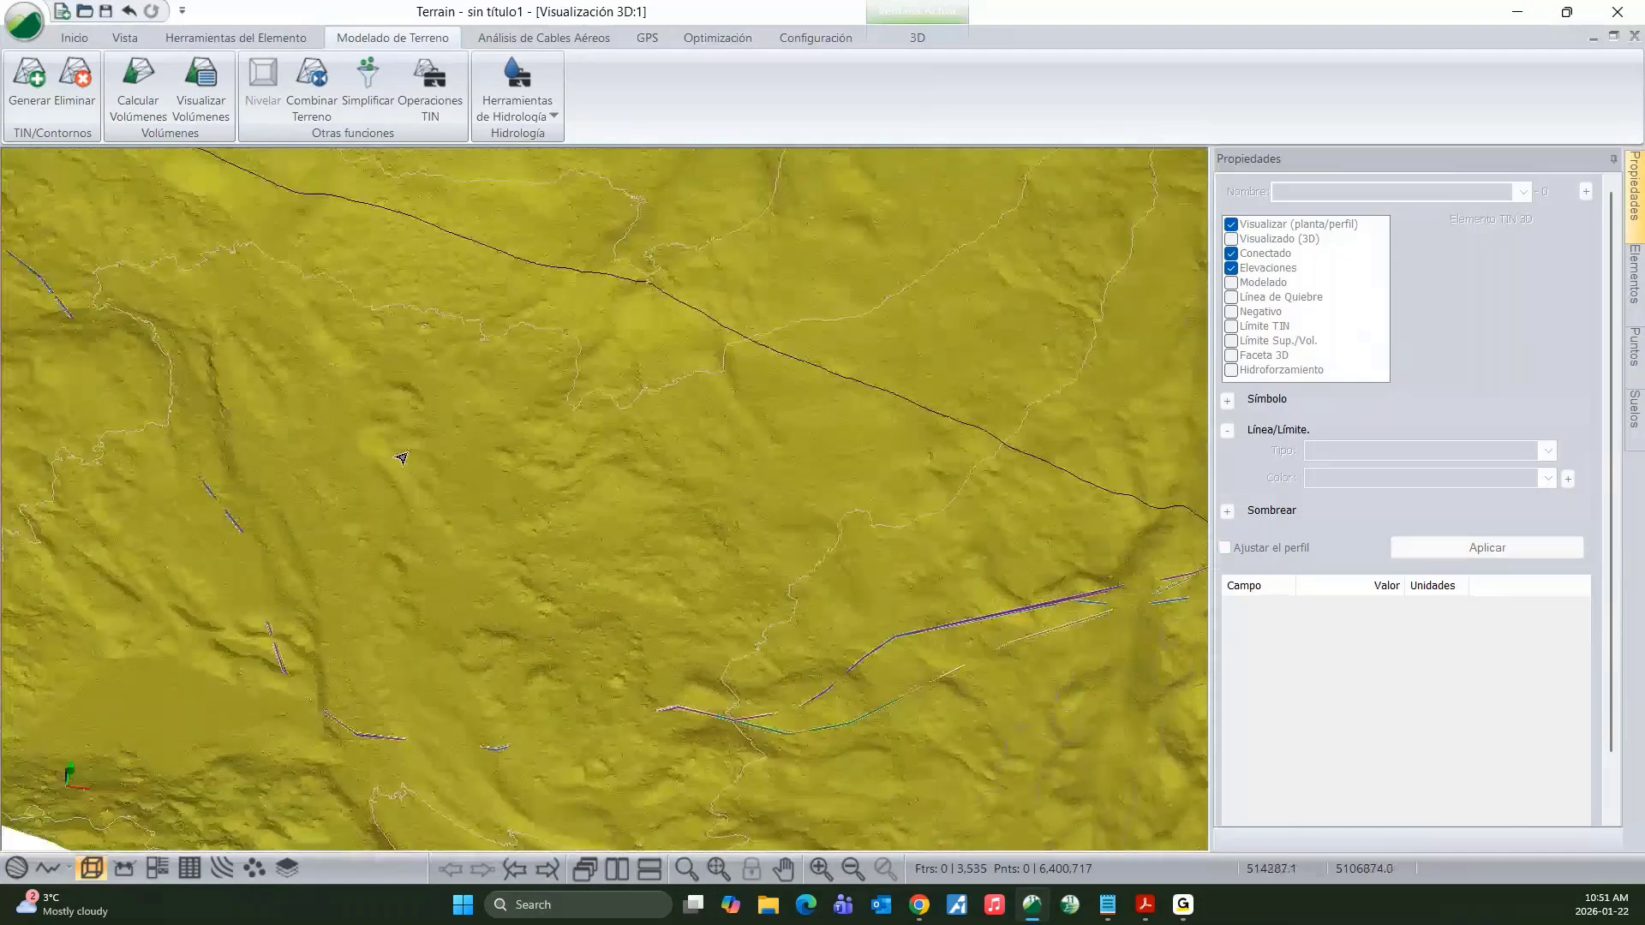
scroll(401, 458, up, 5)
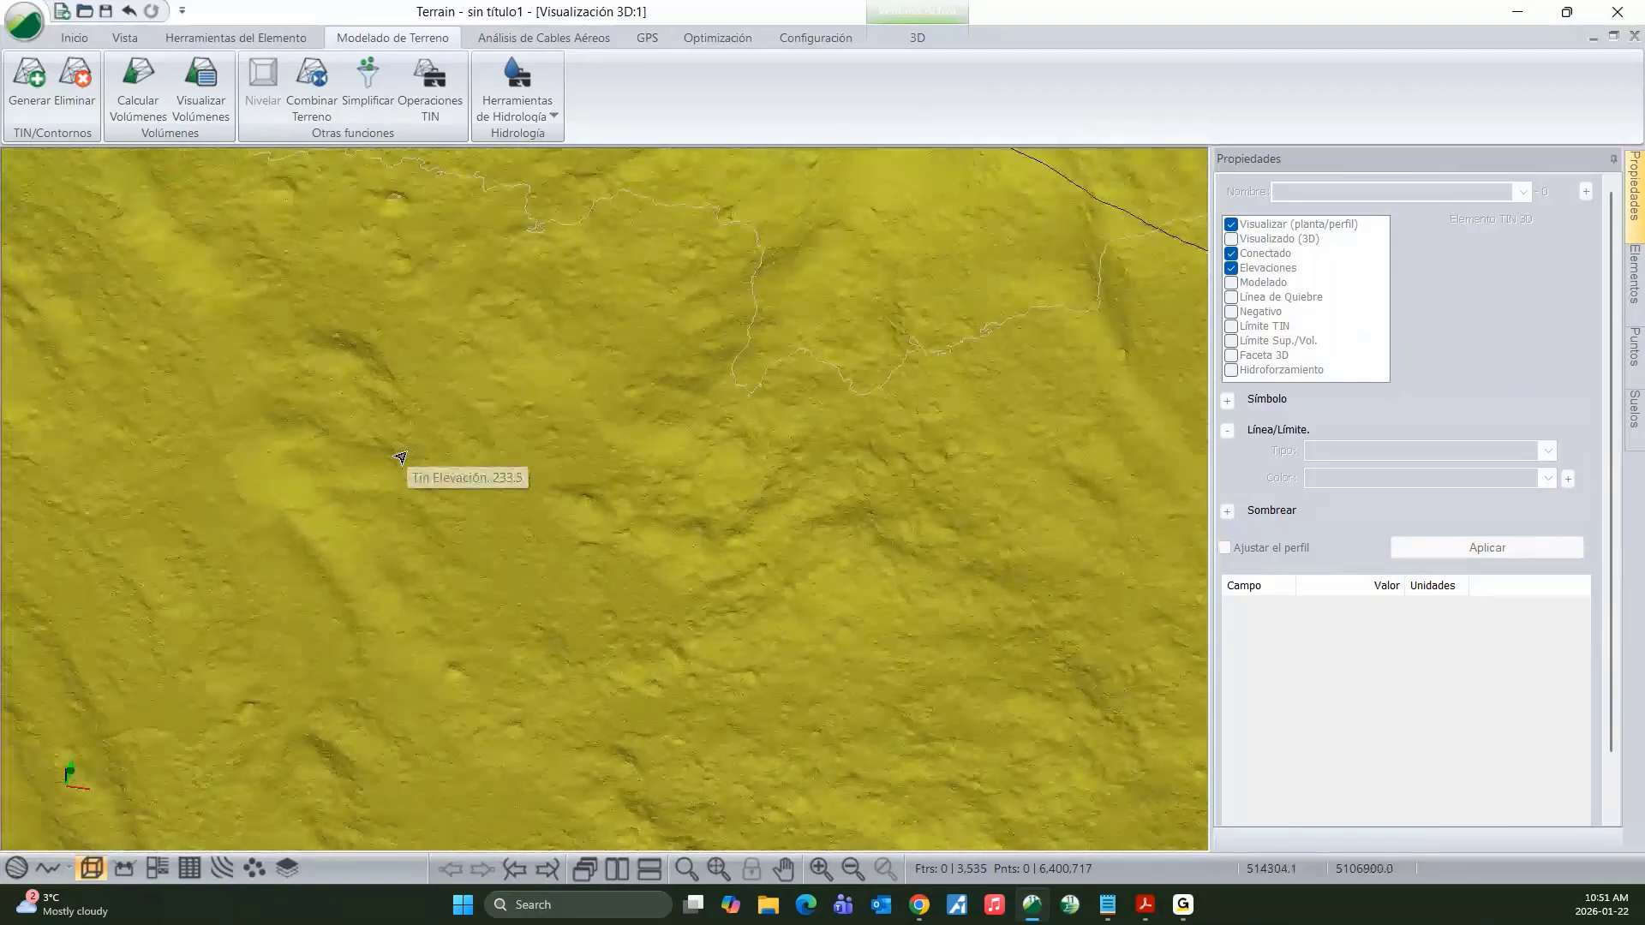
scroll(401, 458, down, 4)
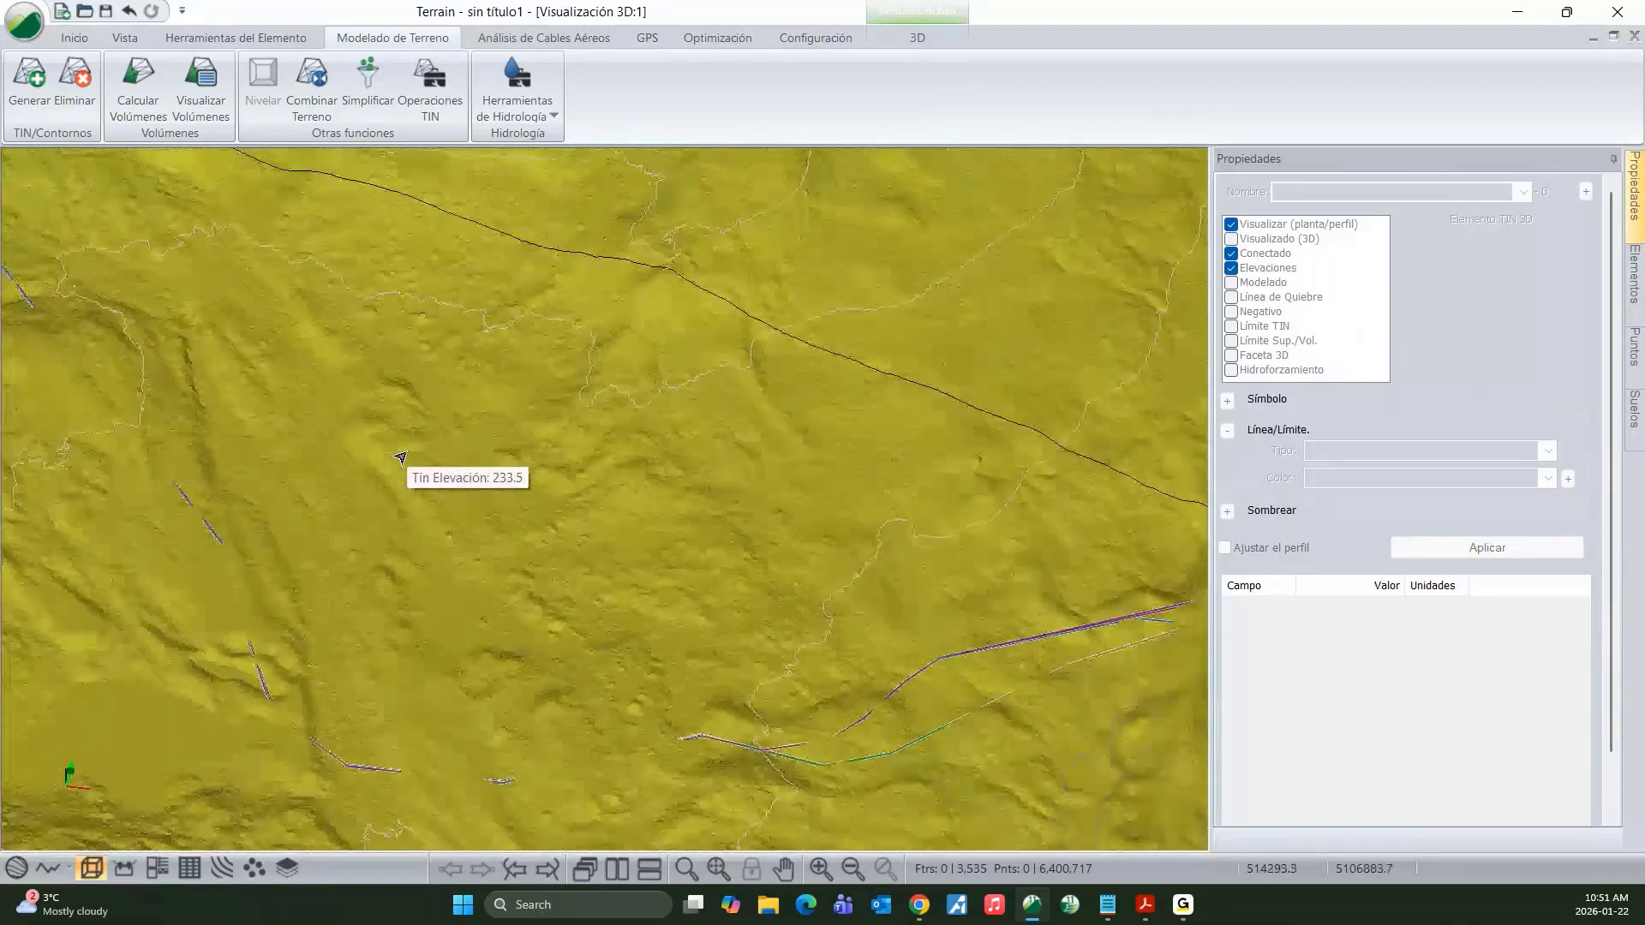
scroll(401, 459, down, 4)
middle_drag(401, 459, 584, 527)
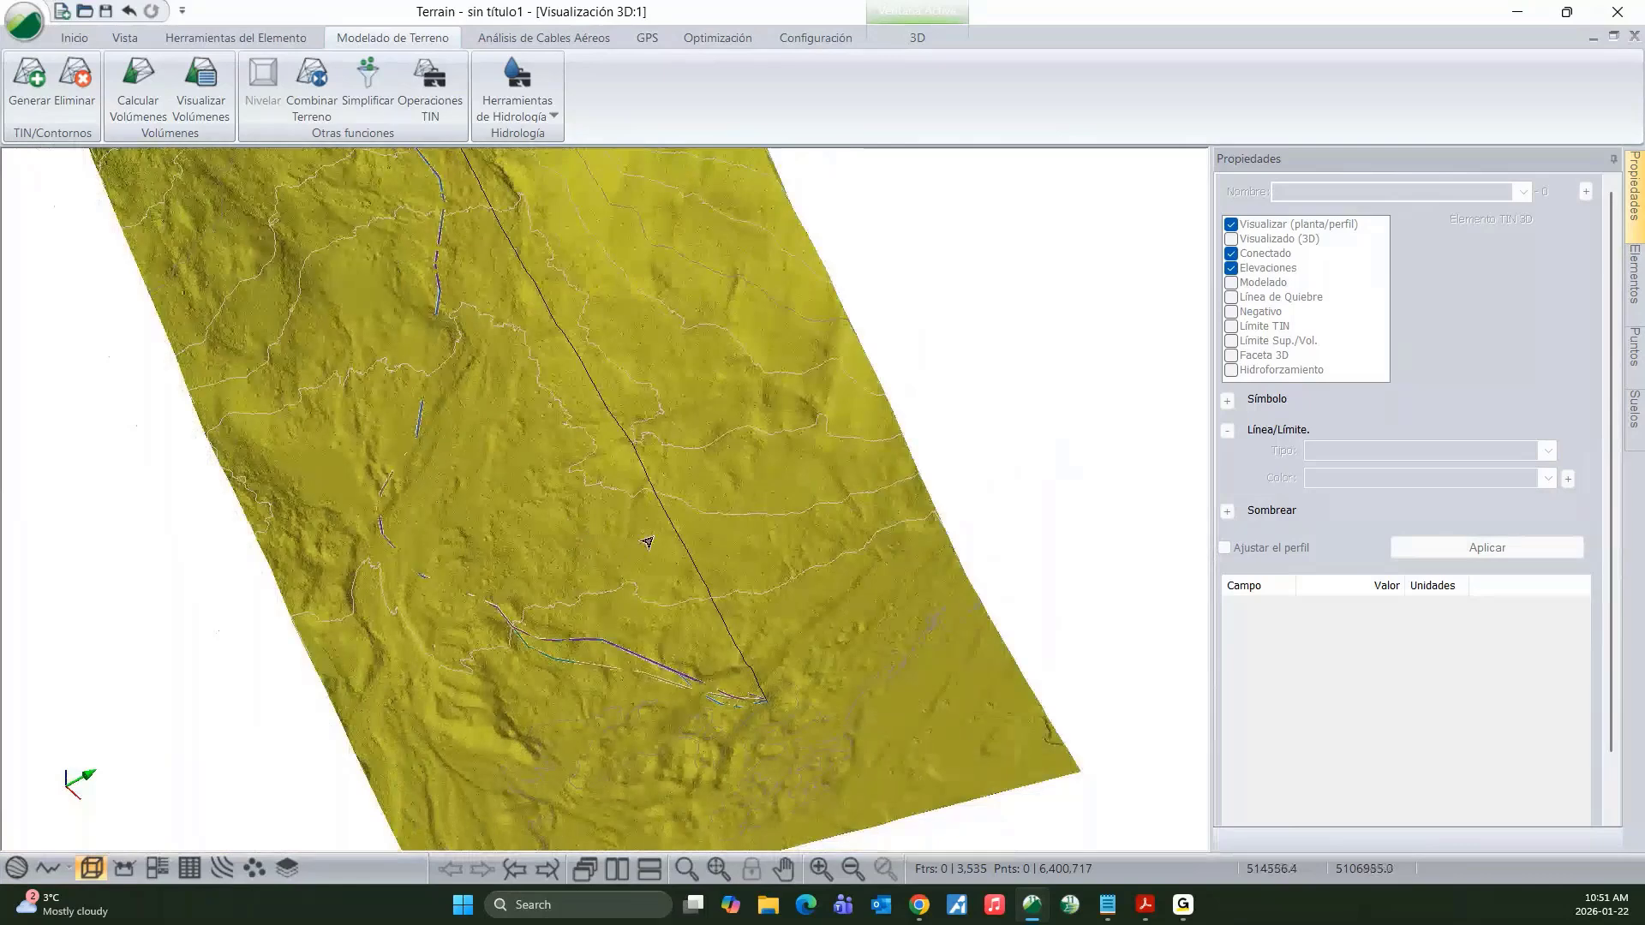
- Select the A a B line and examine its course across the 3D terrain
click(683, 545)
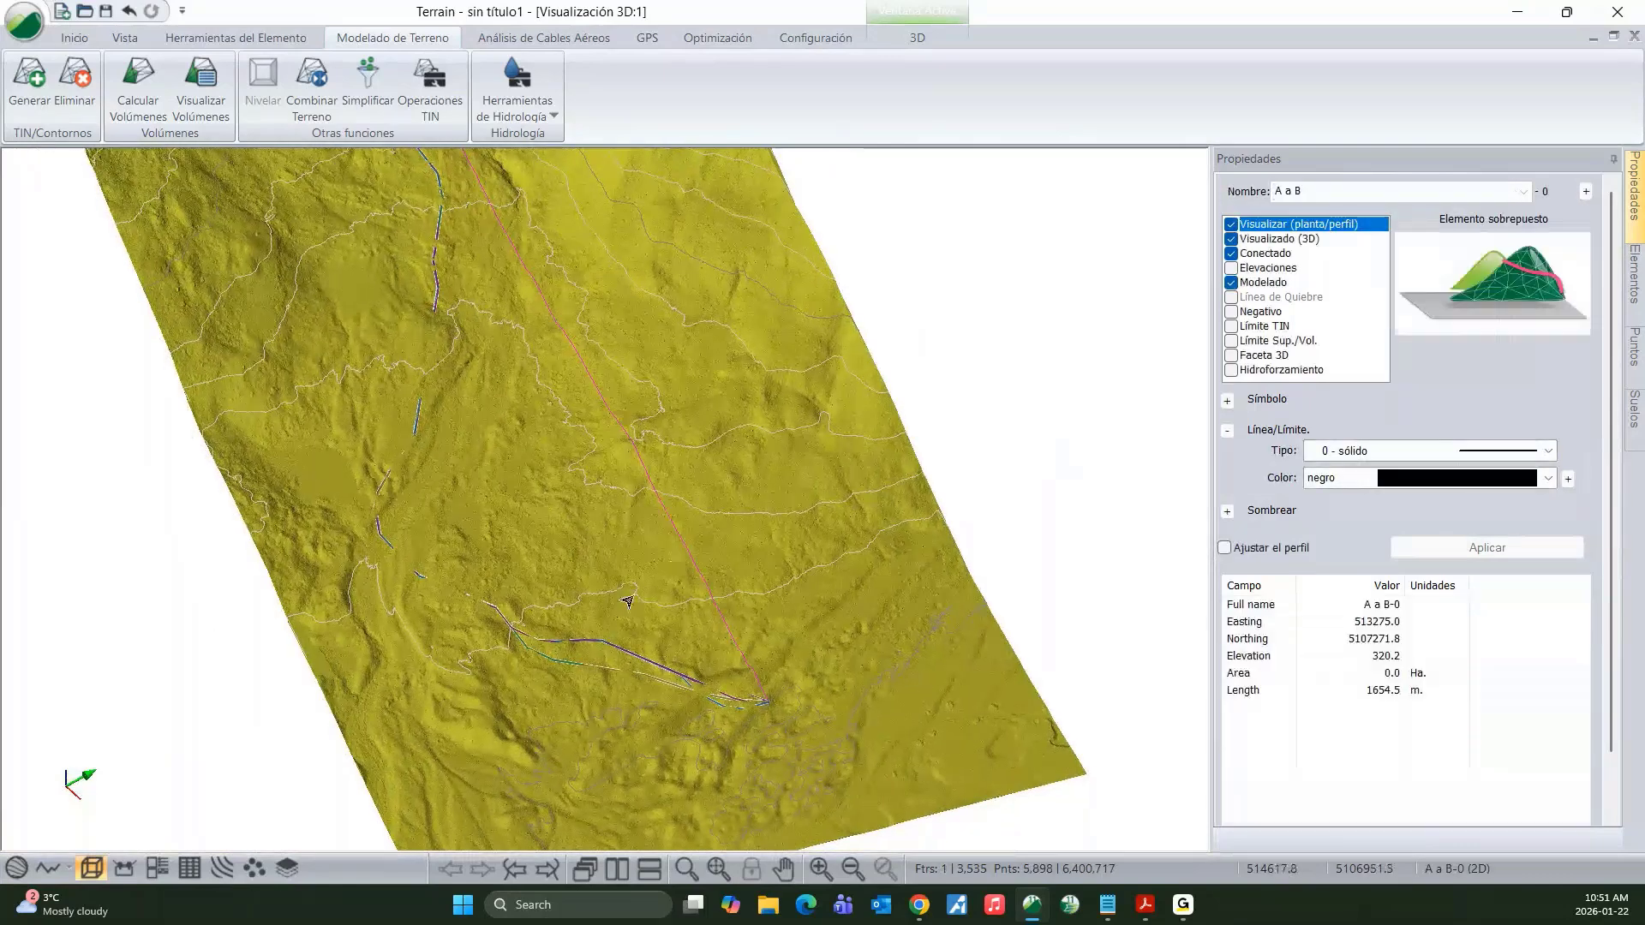
drag(704, 597, 780, 561)
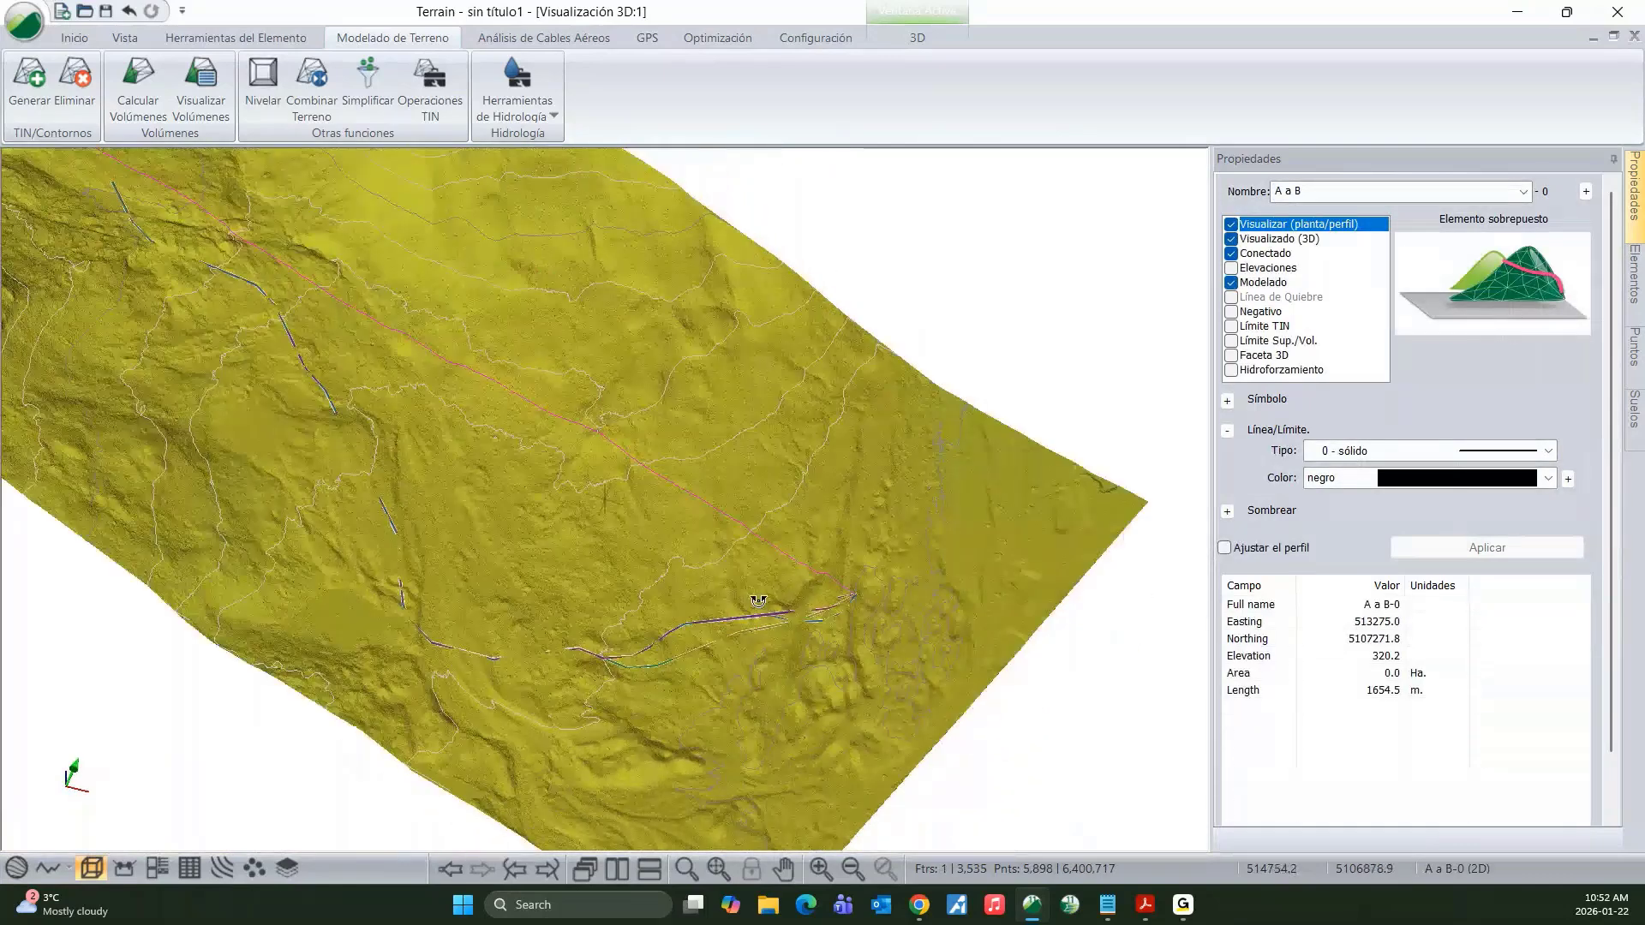
middle_drag(386, 486, 414, 406)
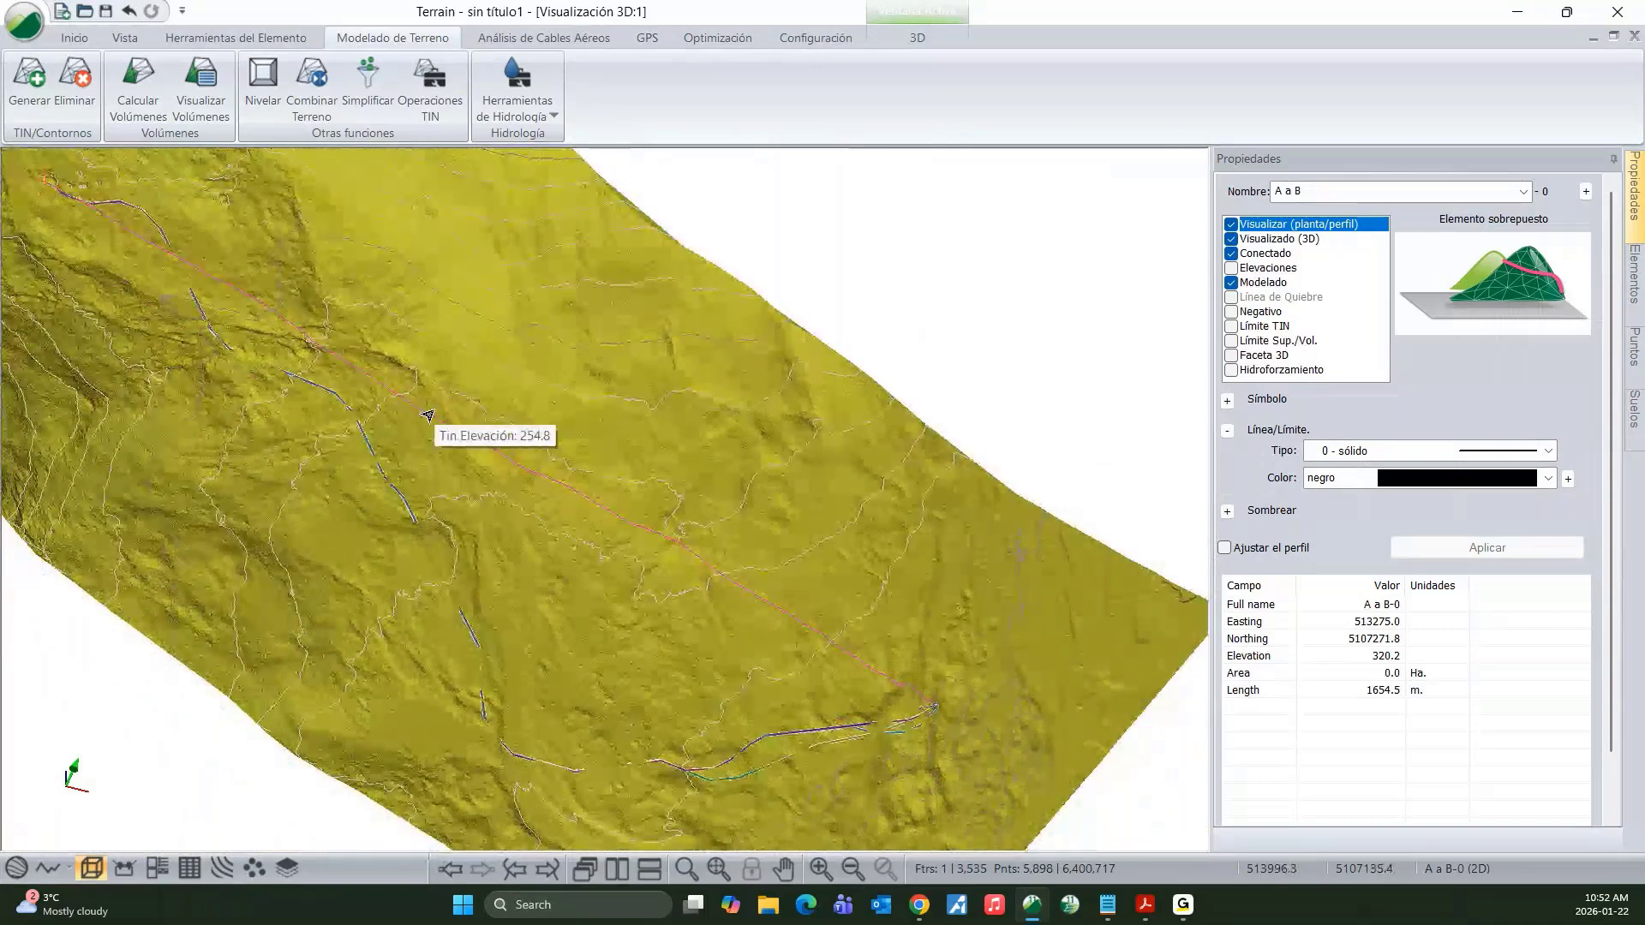
scroll(431, 418, down, 1)
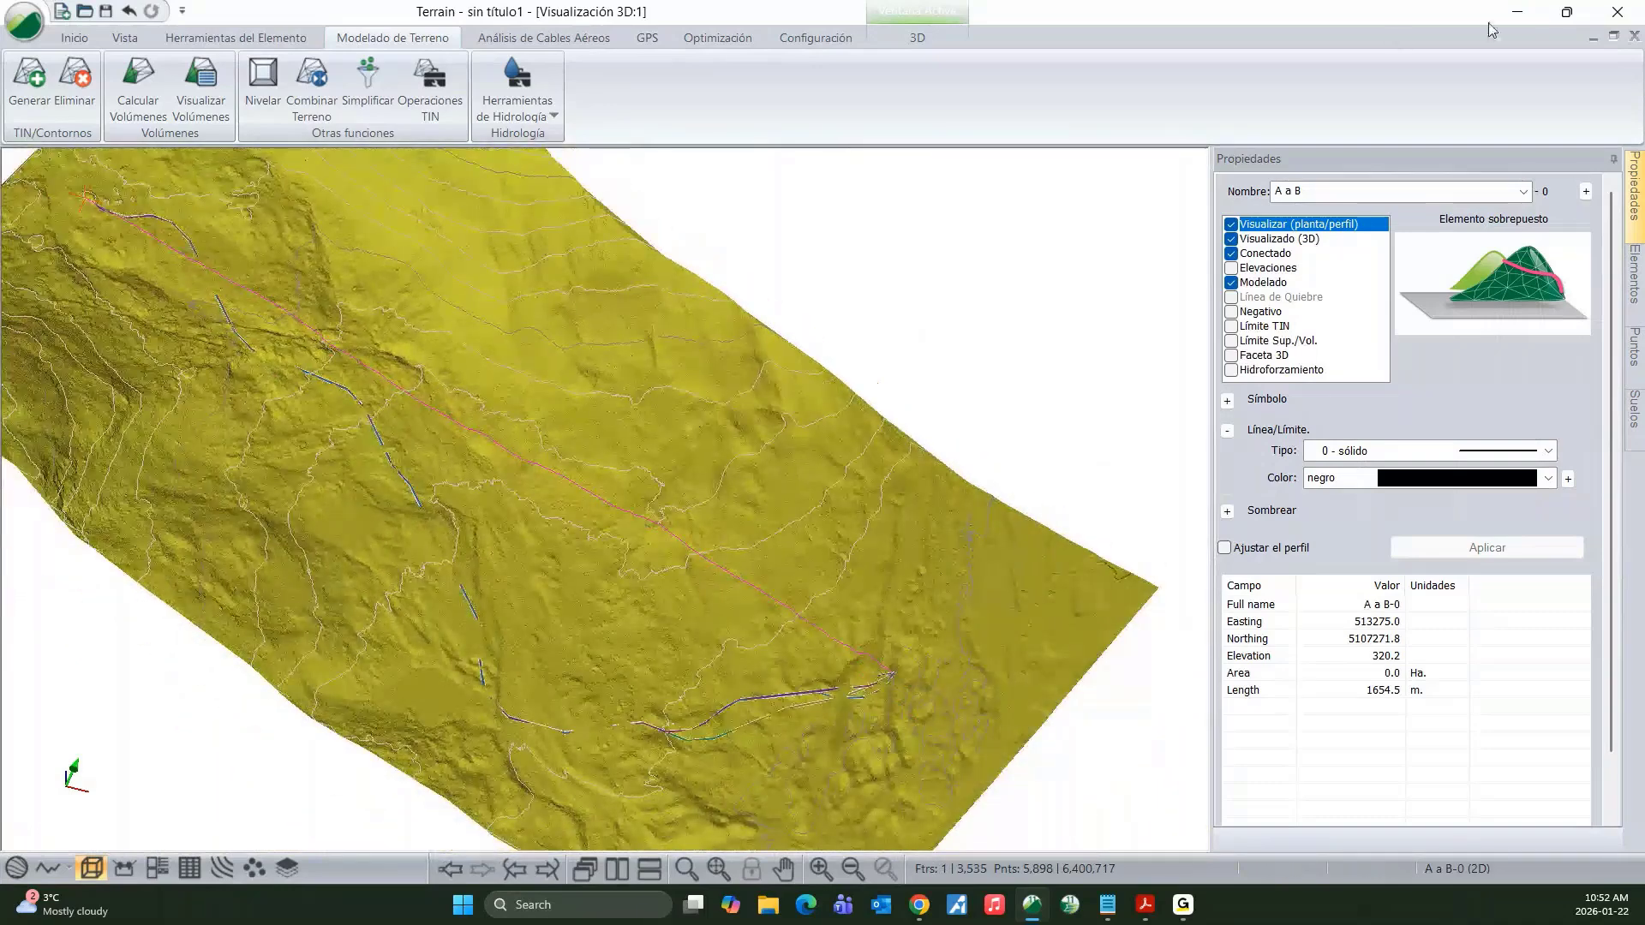
- Minimize Terrain and open Initial Design - 10m topo.dsnx from the Part 2 - Terrenos Múltiples example under D5 in Location
click(1515, 12)
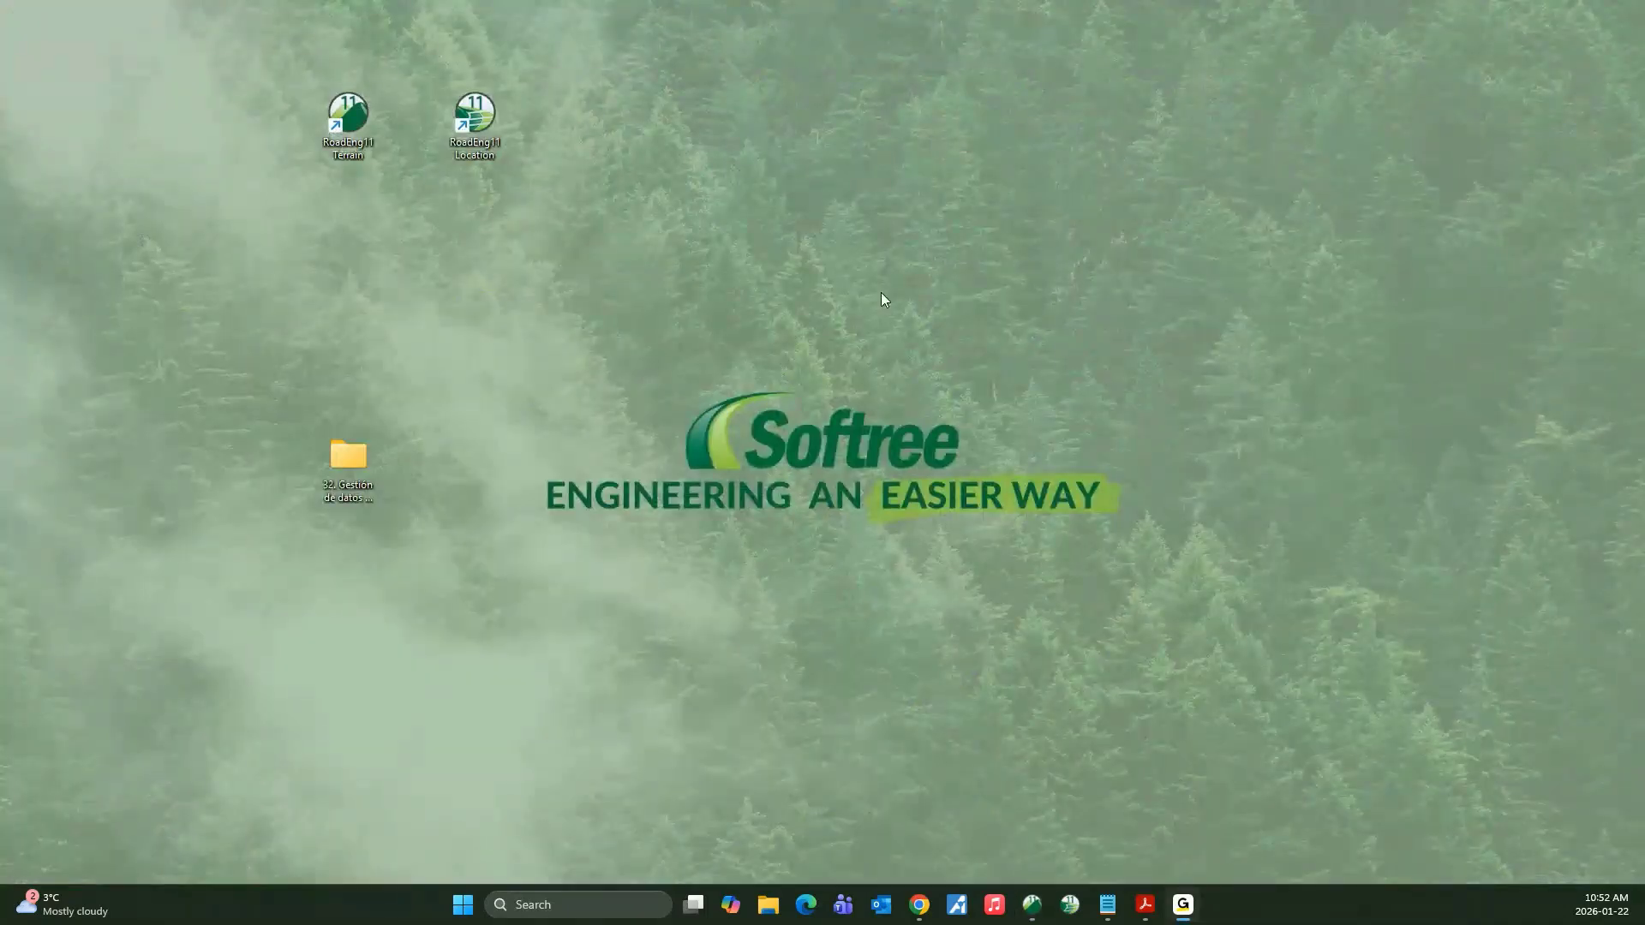
double_click(334, 454)
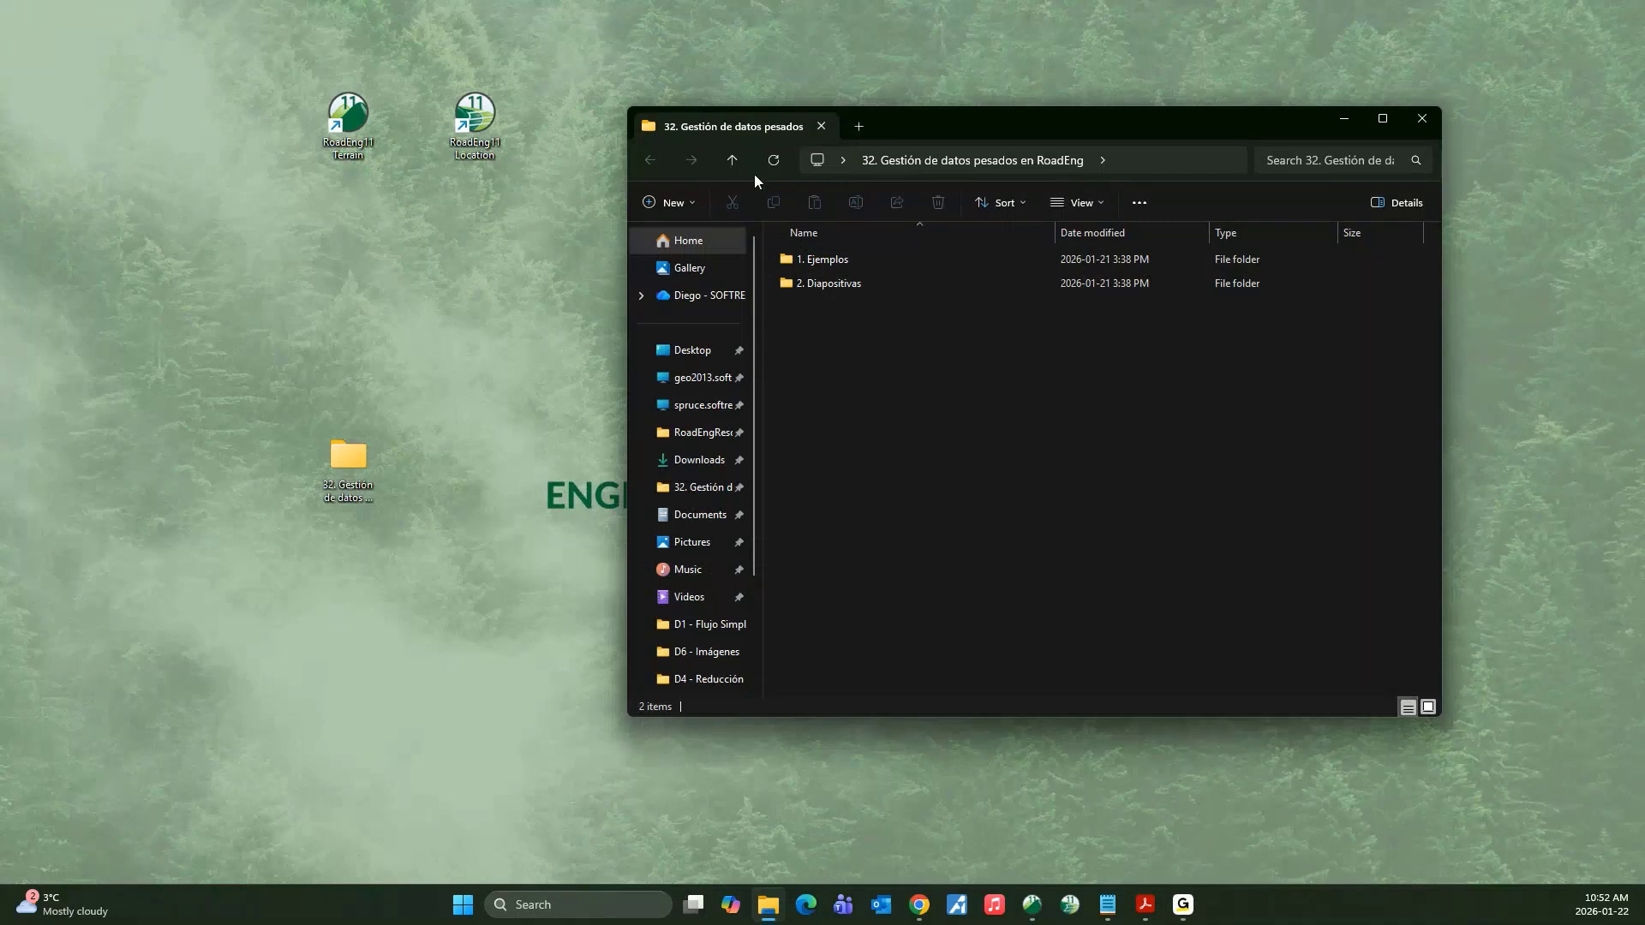
double_click(814, 259)
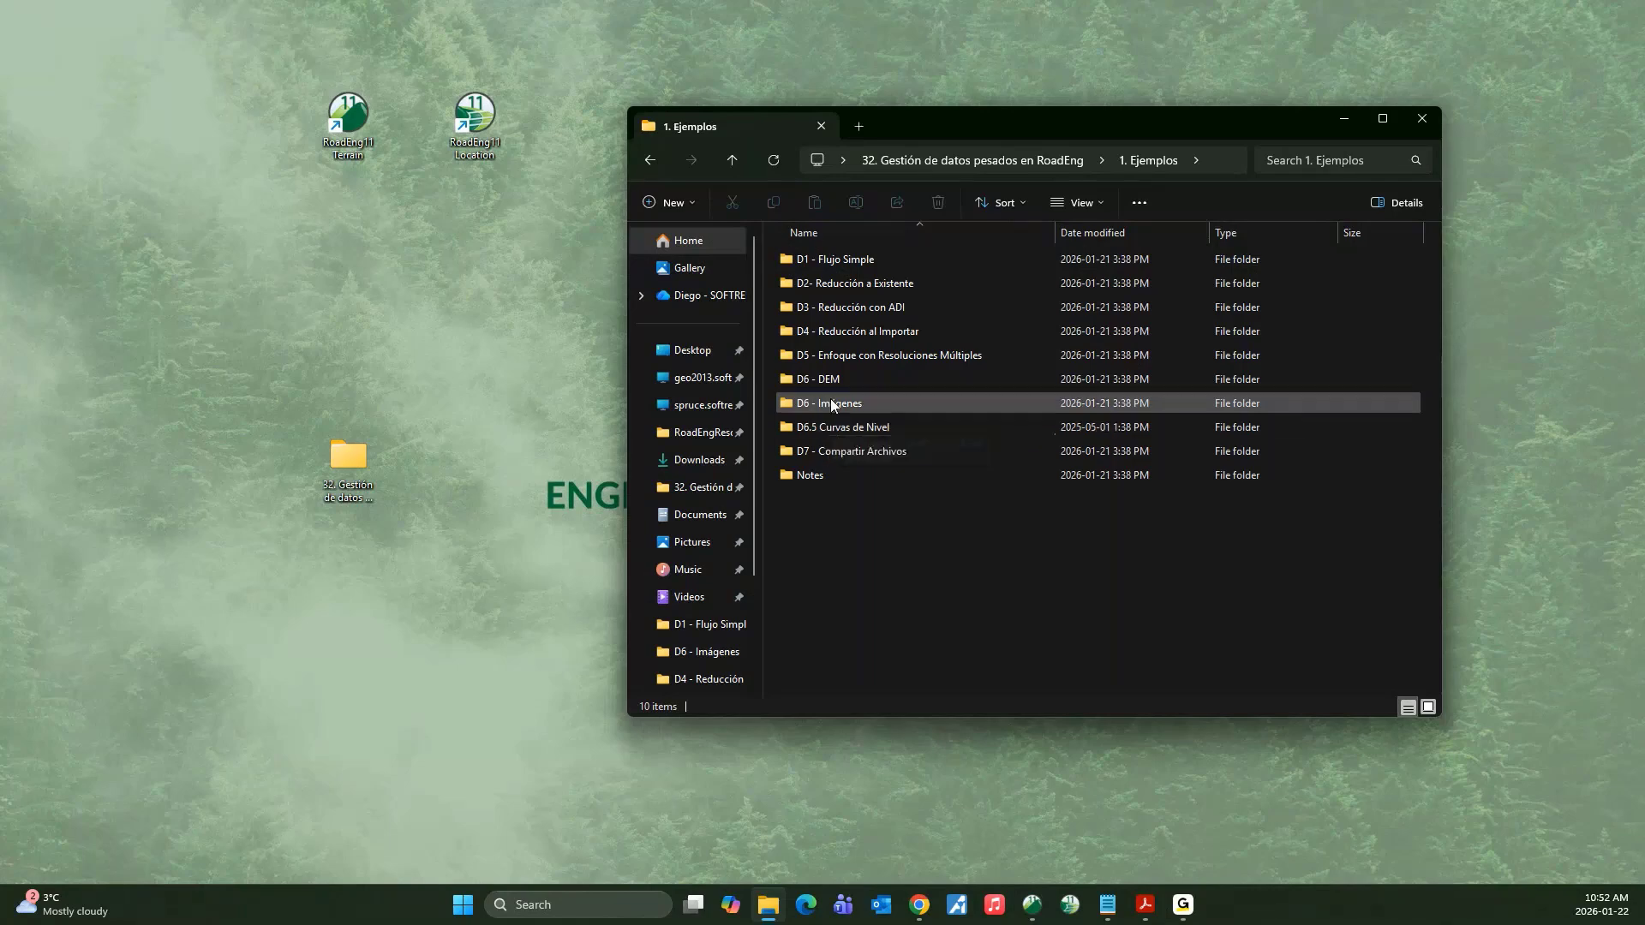
double_click(829, 354)
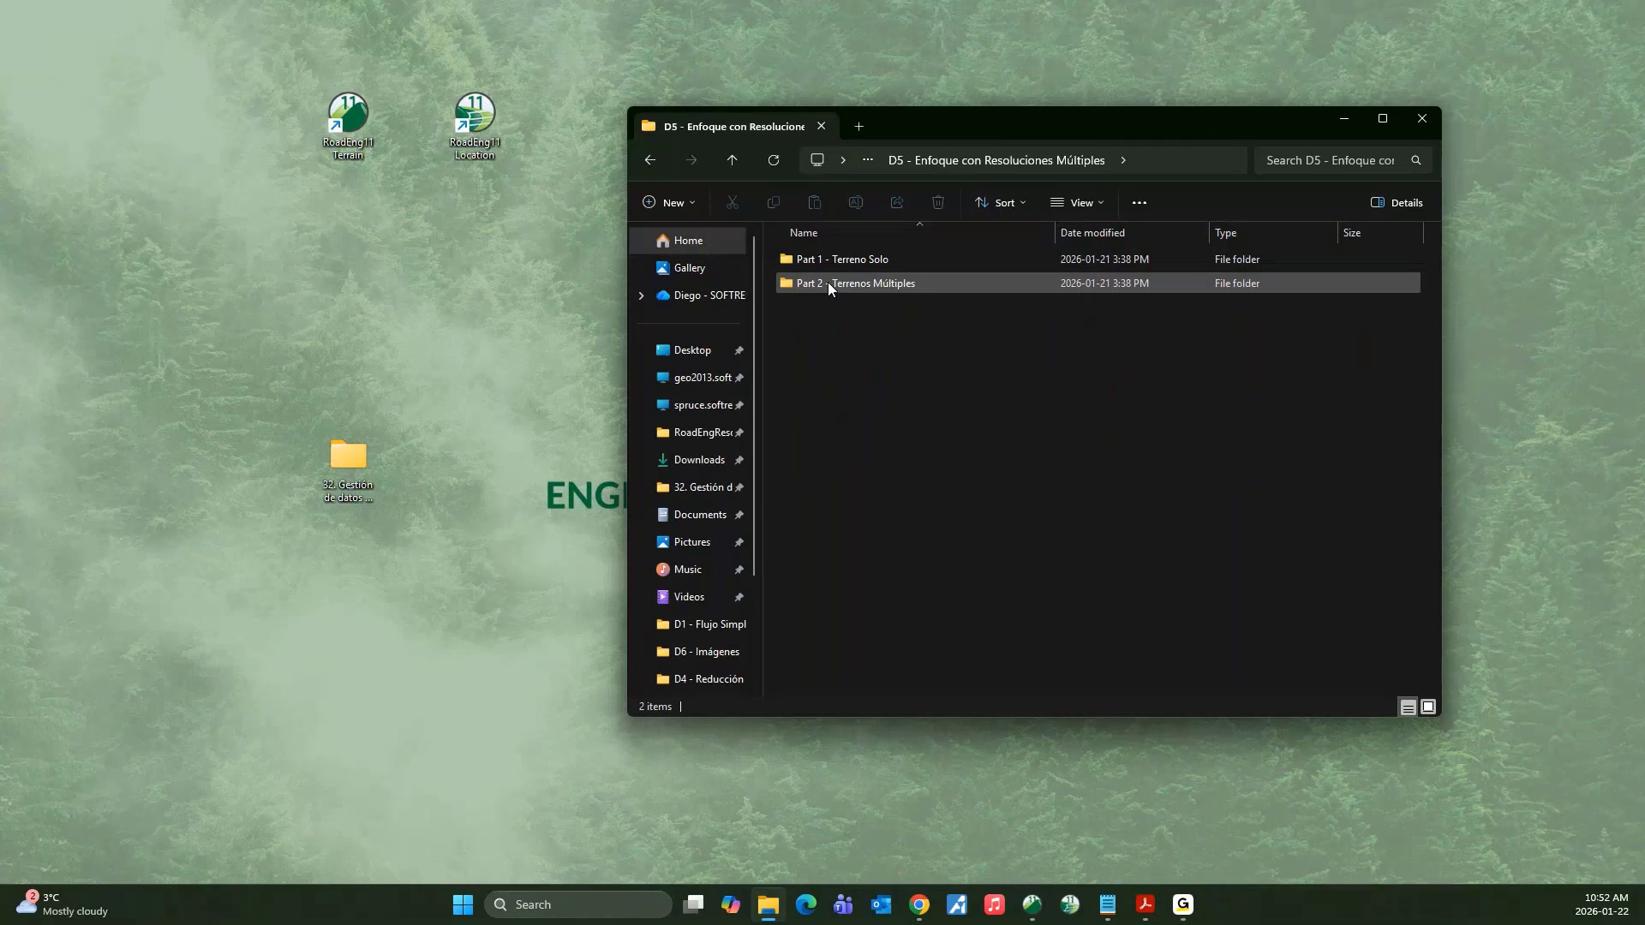
double_click(828, 282)
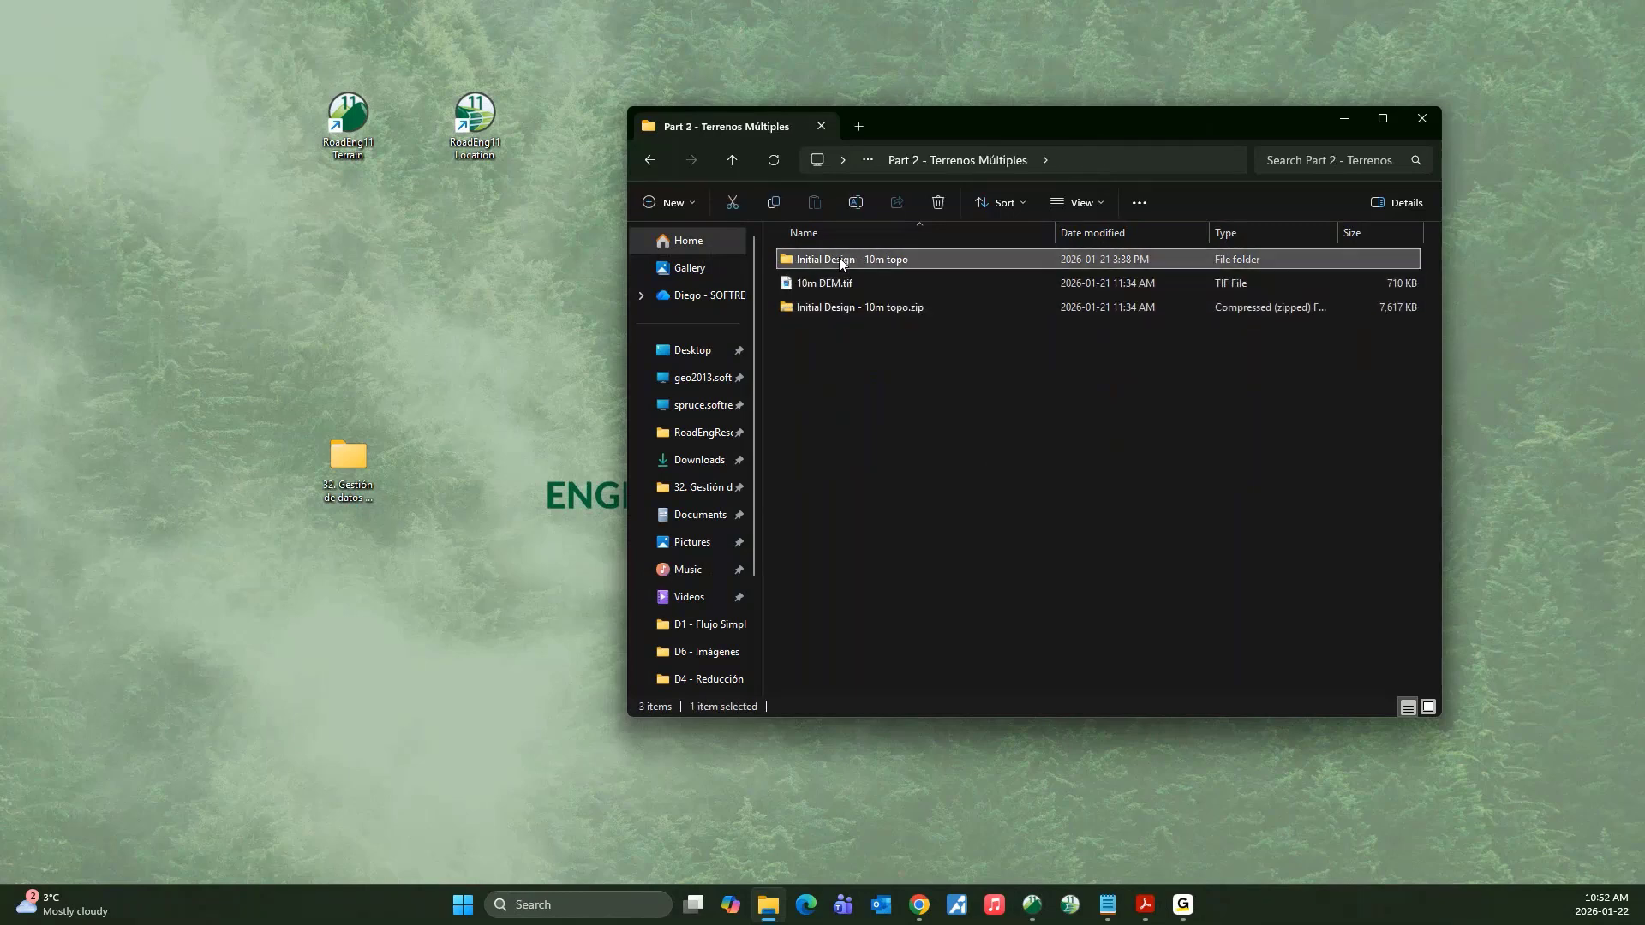
double_click(838, 259)
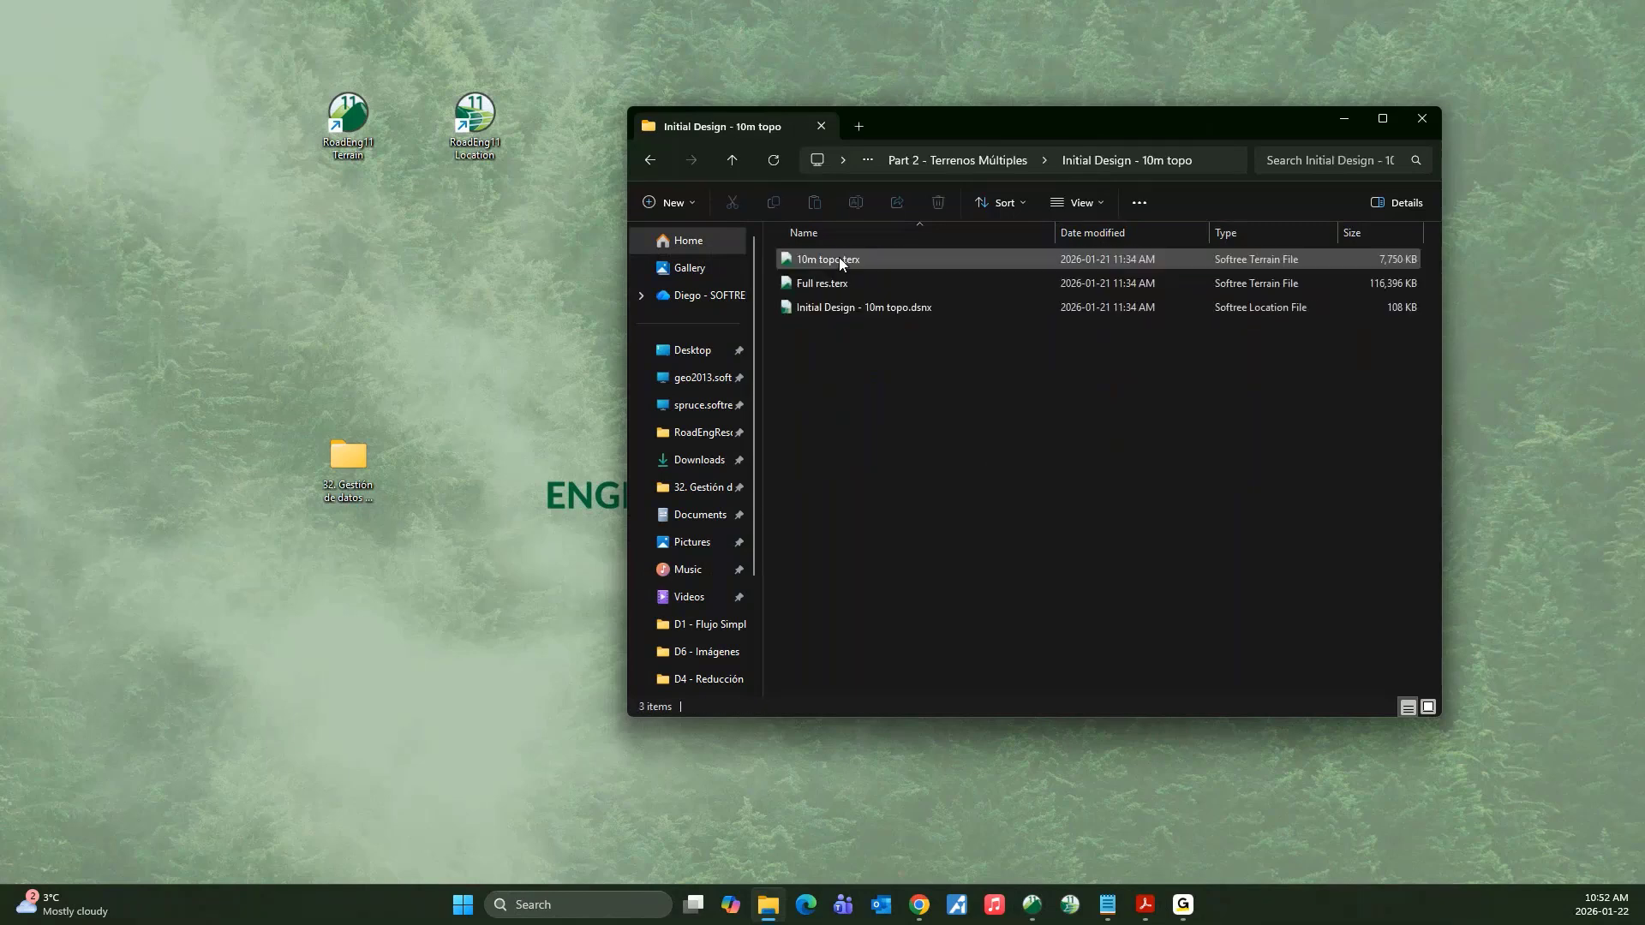
double_click(835, 310)
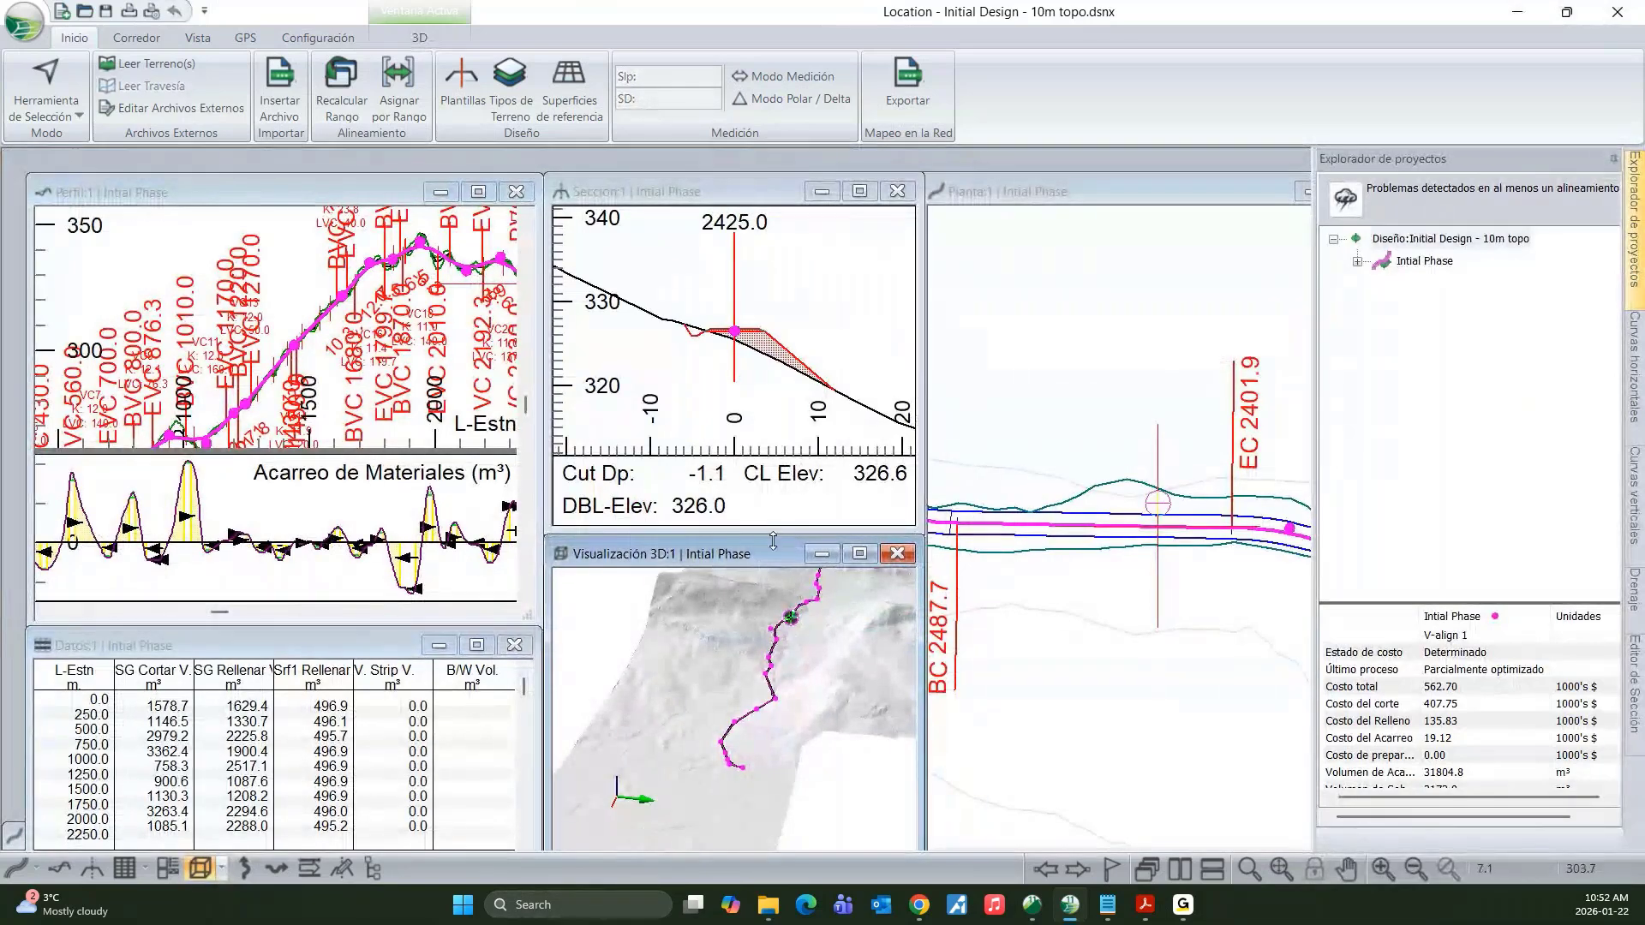
- Maximize the 3D view and examine the 10 m topography's surface detail around the Intial Phase alignment
drag(769, 707, 803, 736)
click(859, 555)
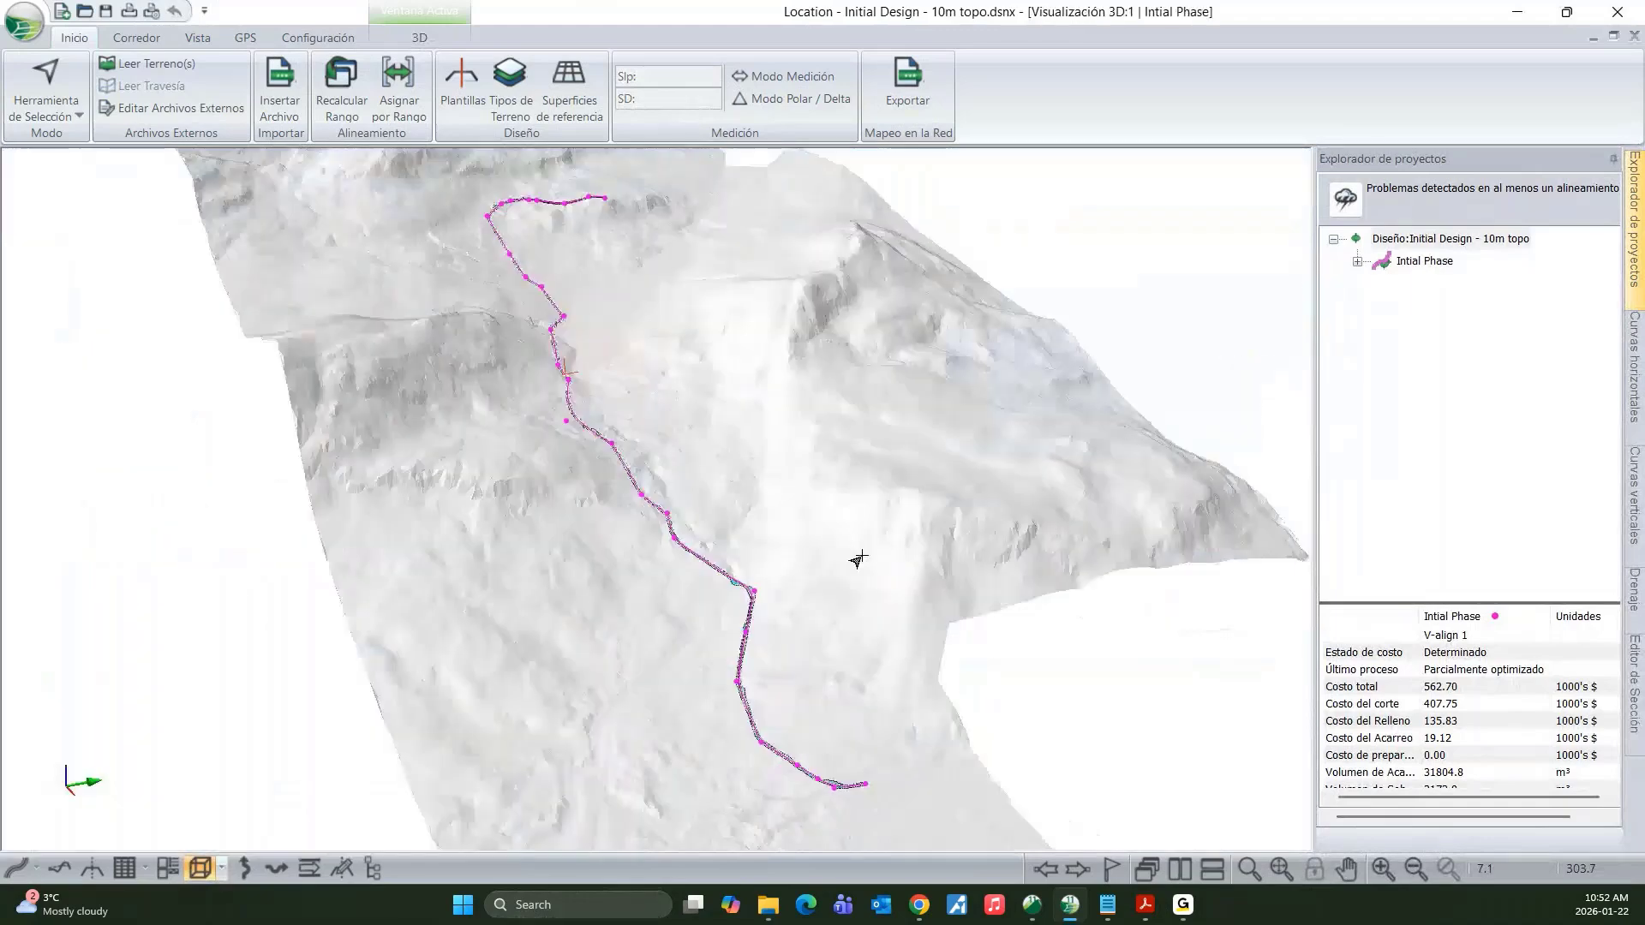
drag(855, 558, 796, 569)
scroll(697, 569, up, 5)
scroll(710, 565, up, 2)
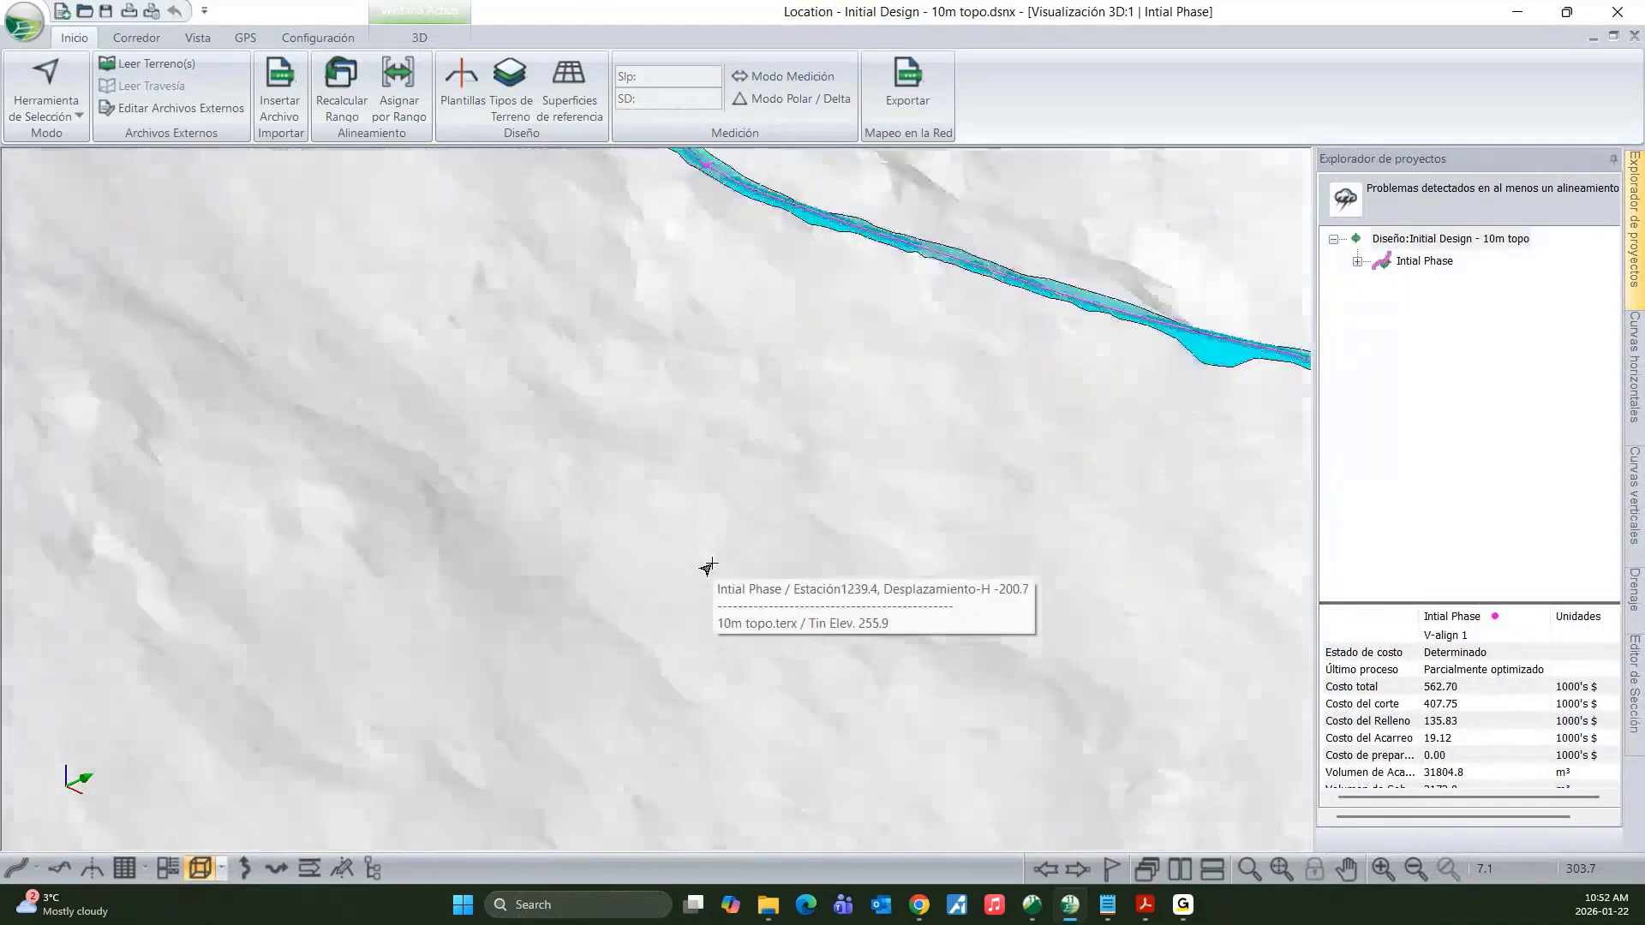
drag(716, 602, 665, 603)
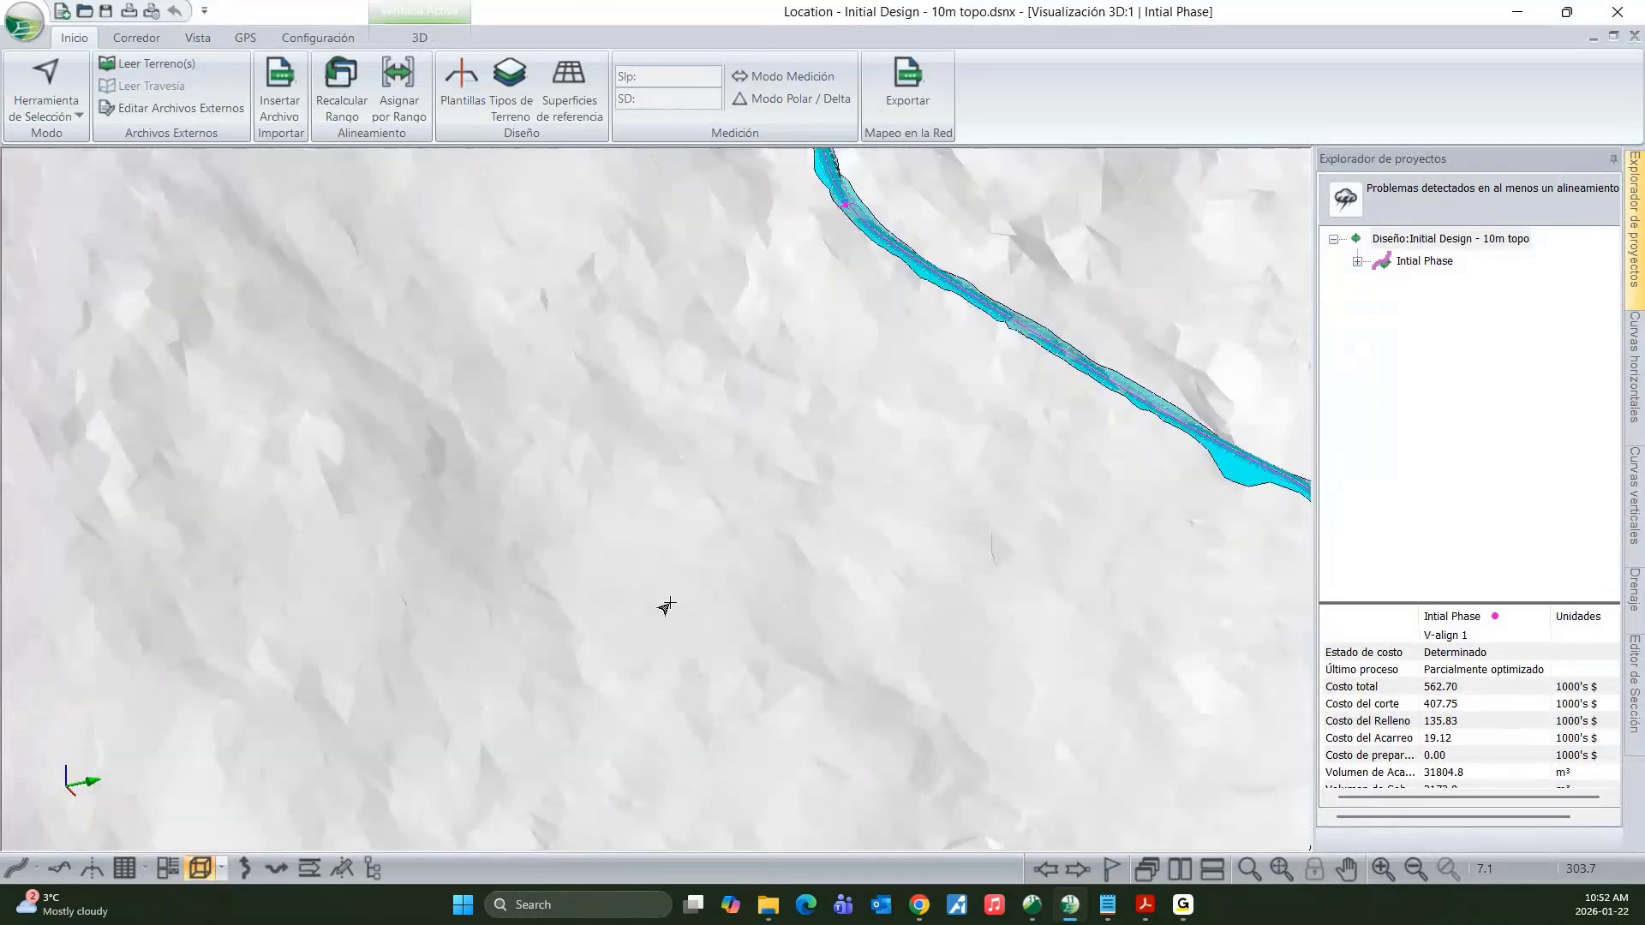
scroll(665, 604, down, 4)
scroll(272, 368, up, 6)
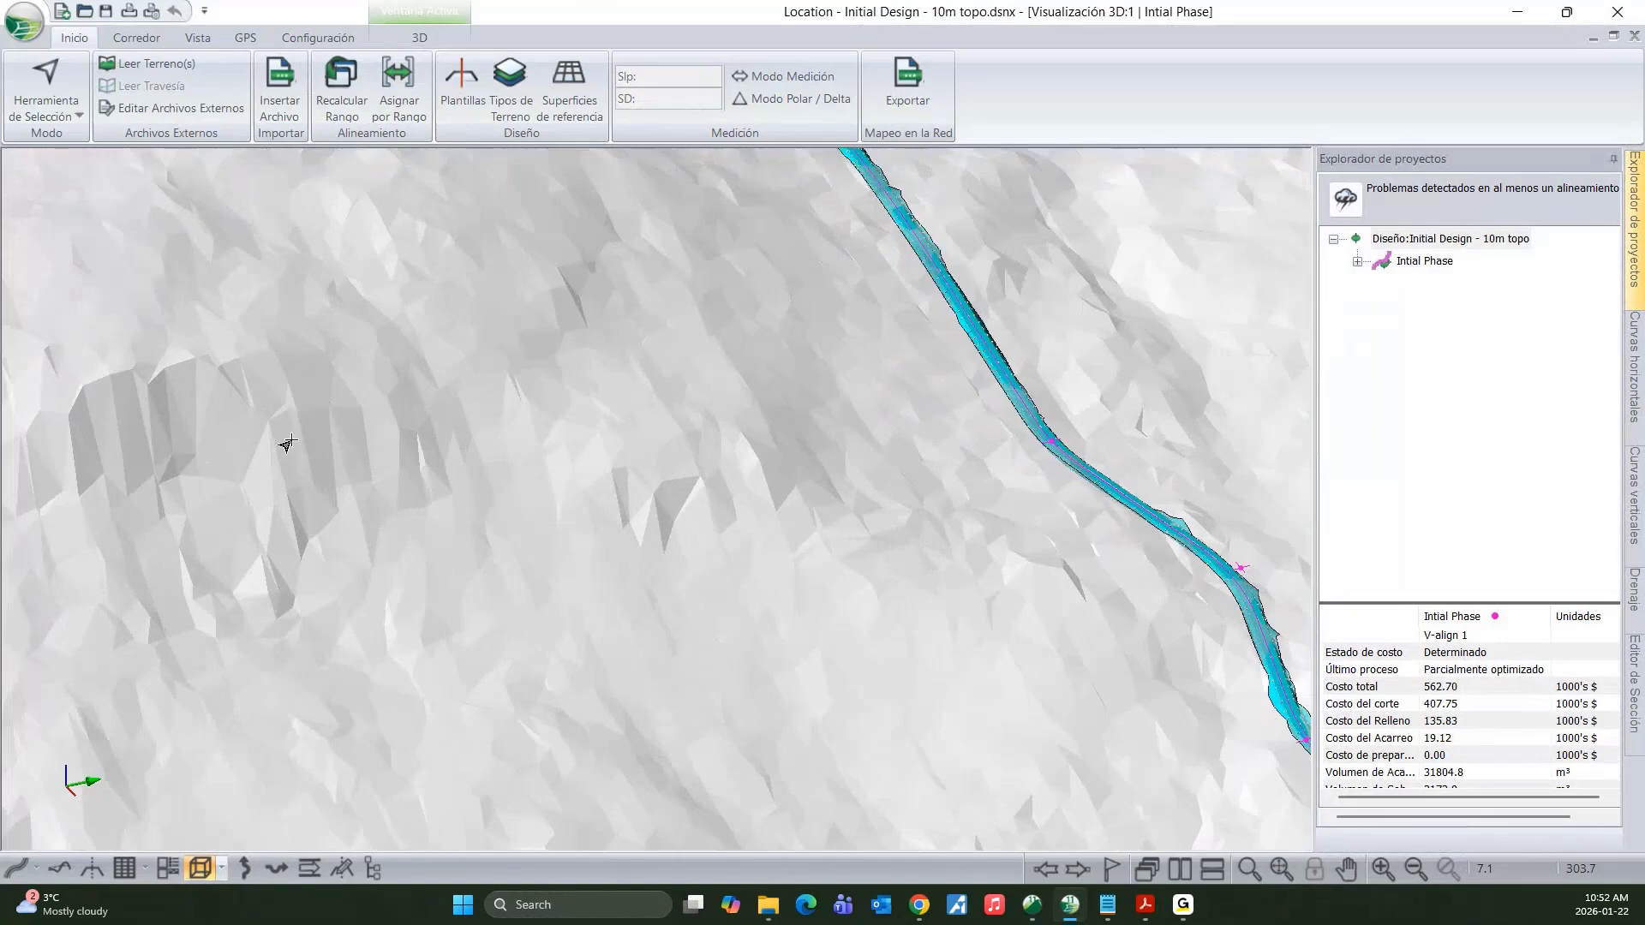
scroll(280, 443, down, 6)
drag(487, 554, 696, 613)
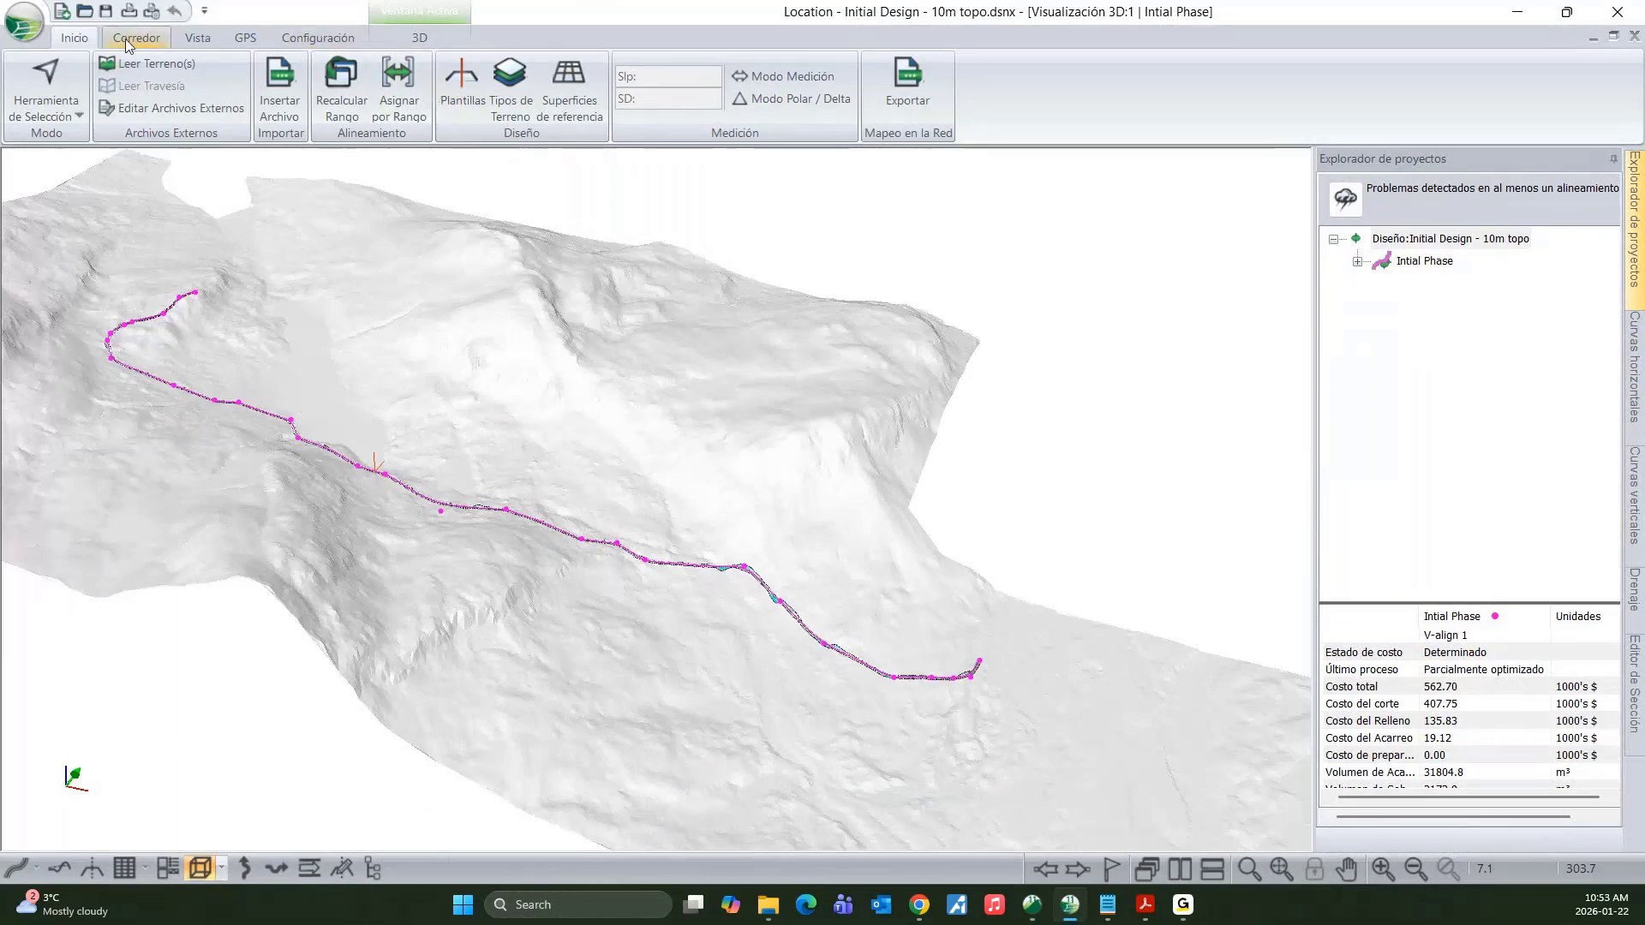
- Replace the 10m topo.terx reference surface with Full res.terx from the Initial Design - 10m topo folder
mouse_move(699, 515)
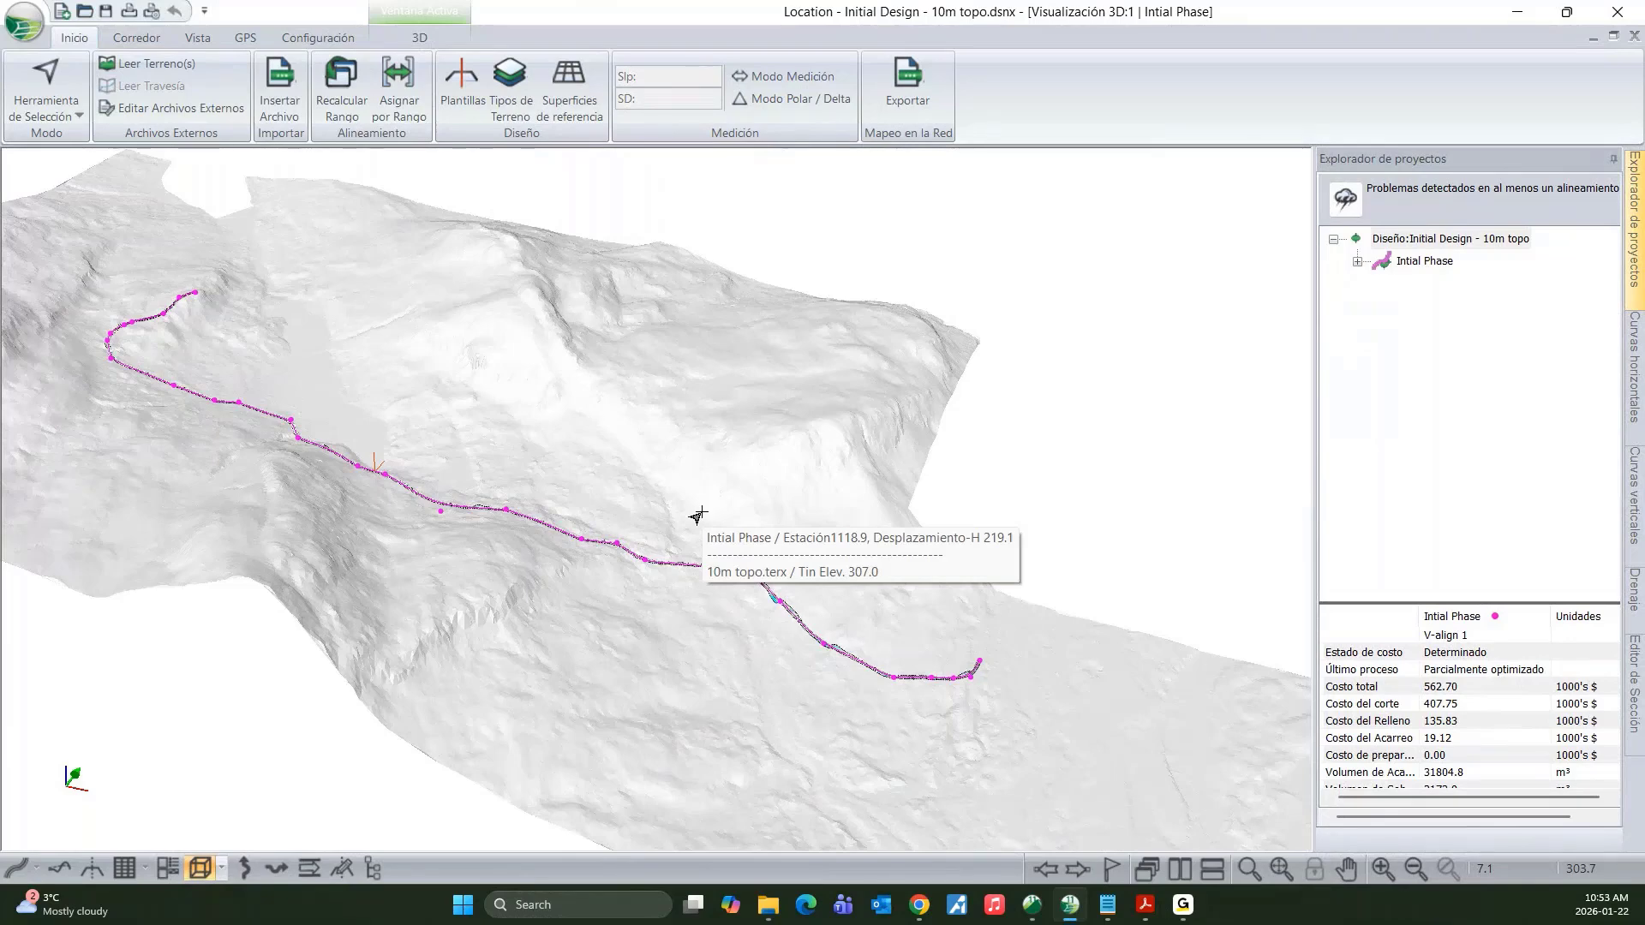
click(543, 114)
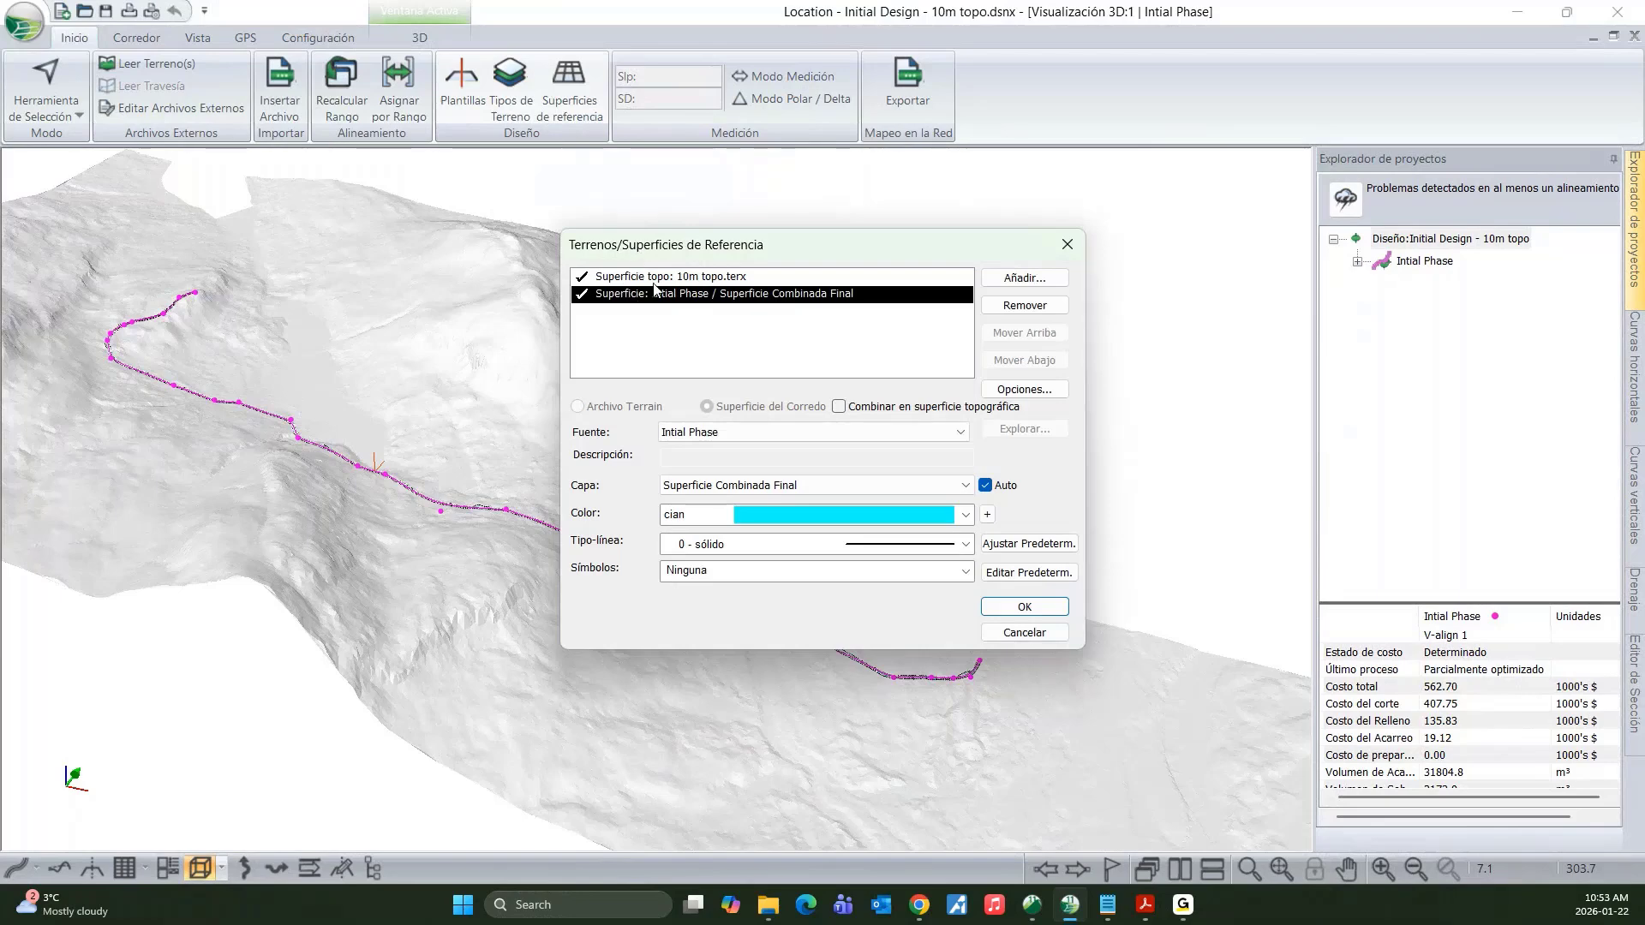
click(599, 279)
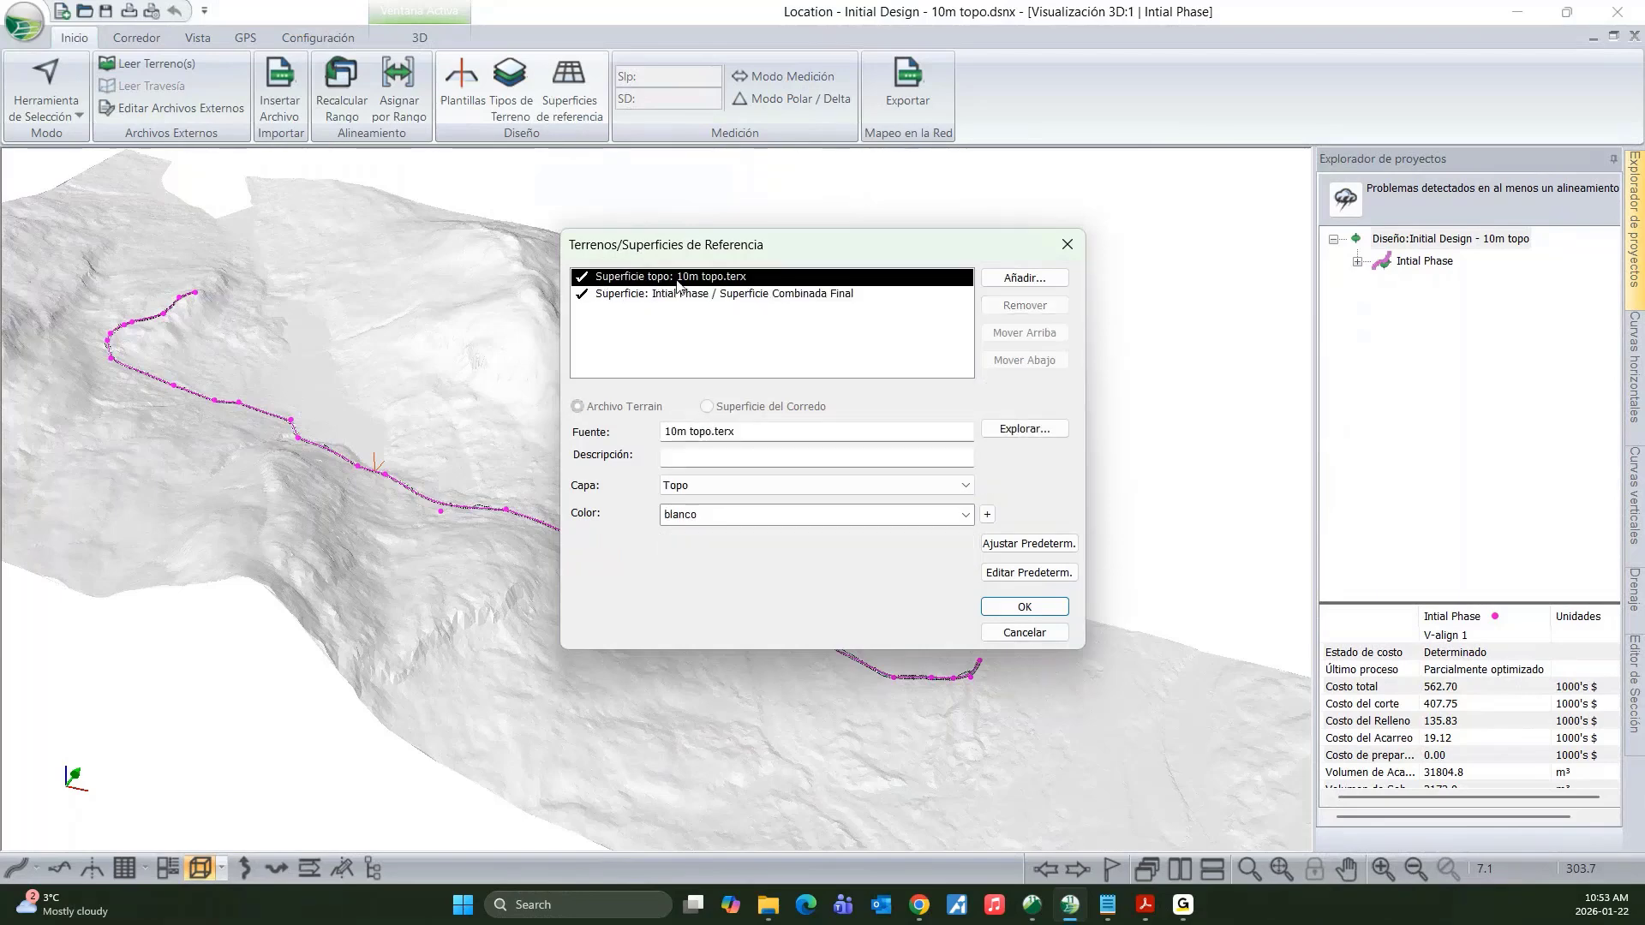
click(1025, 428)
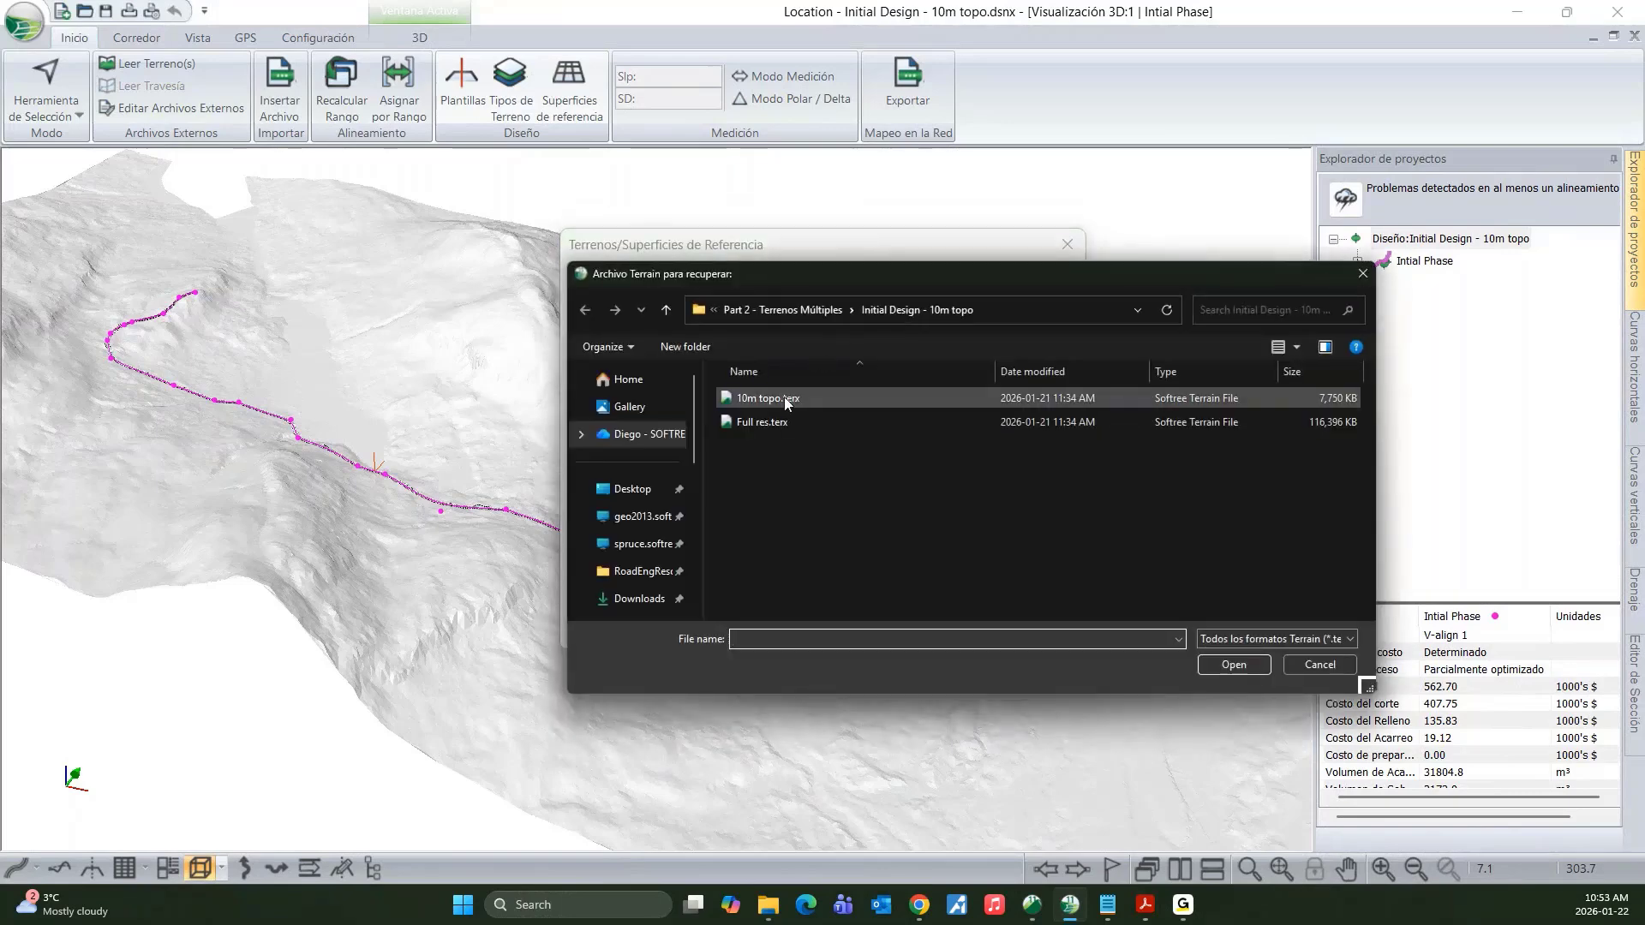
click(768, 420)
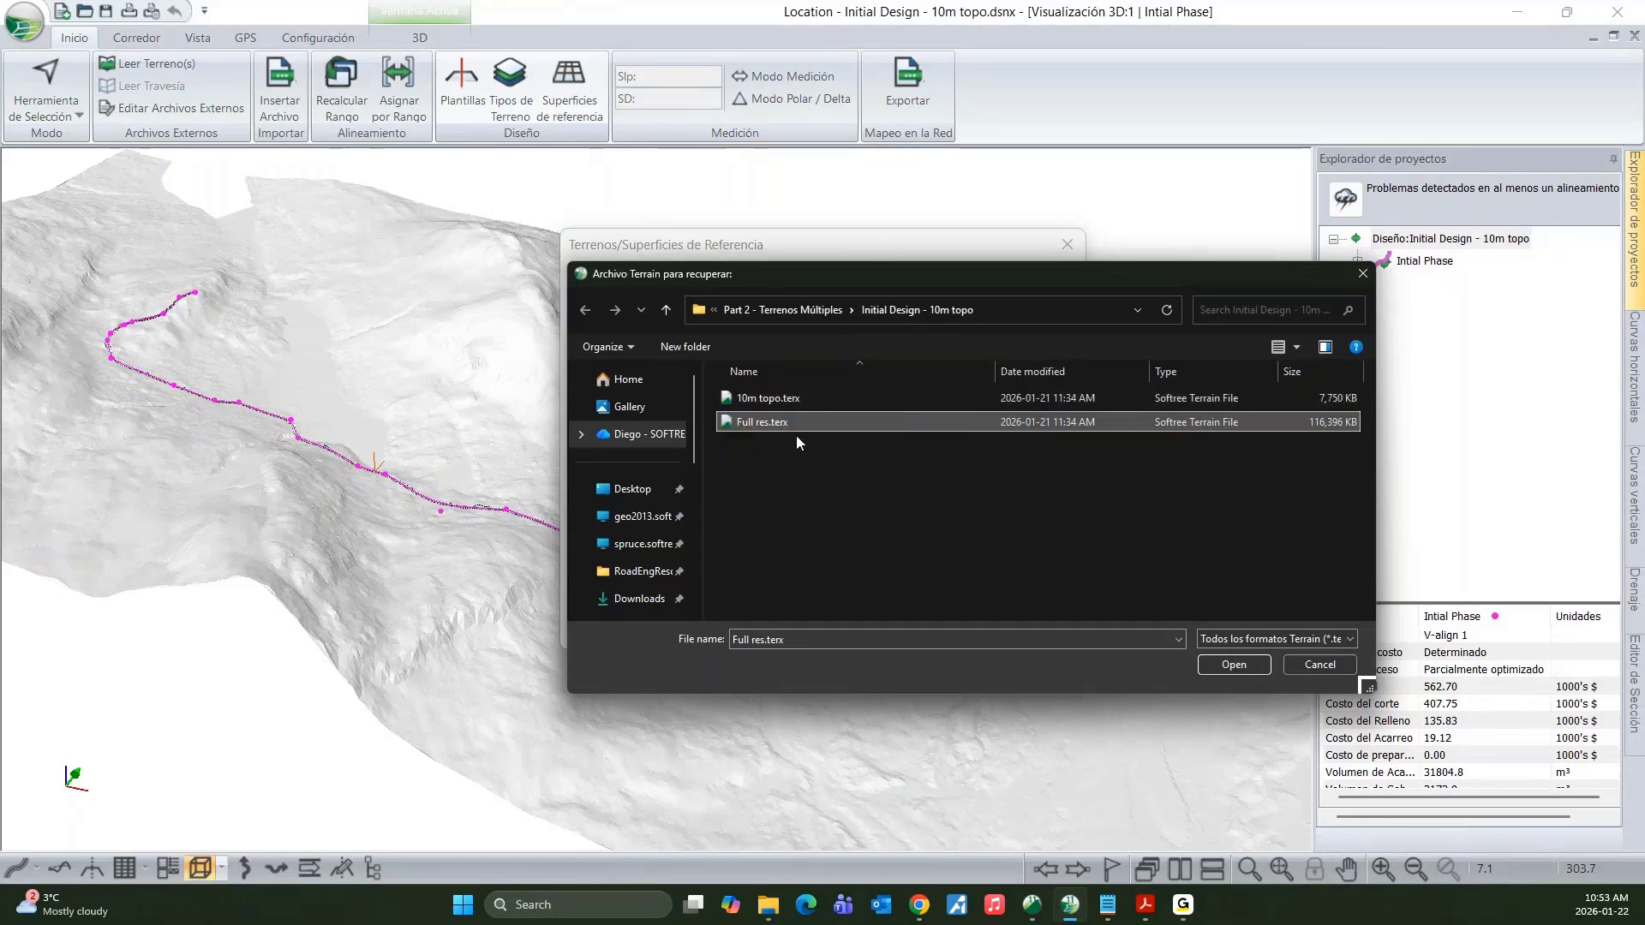
click(1227, 665)
click(1000, 608)
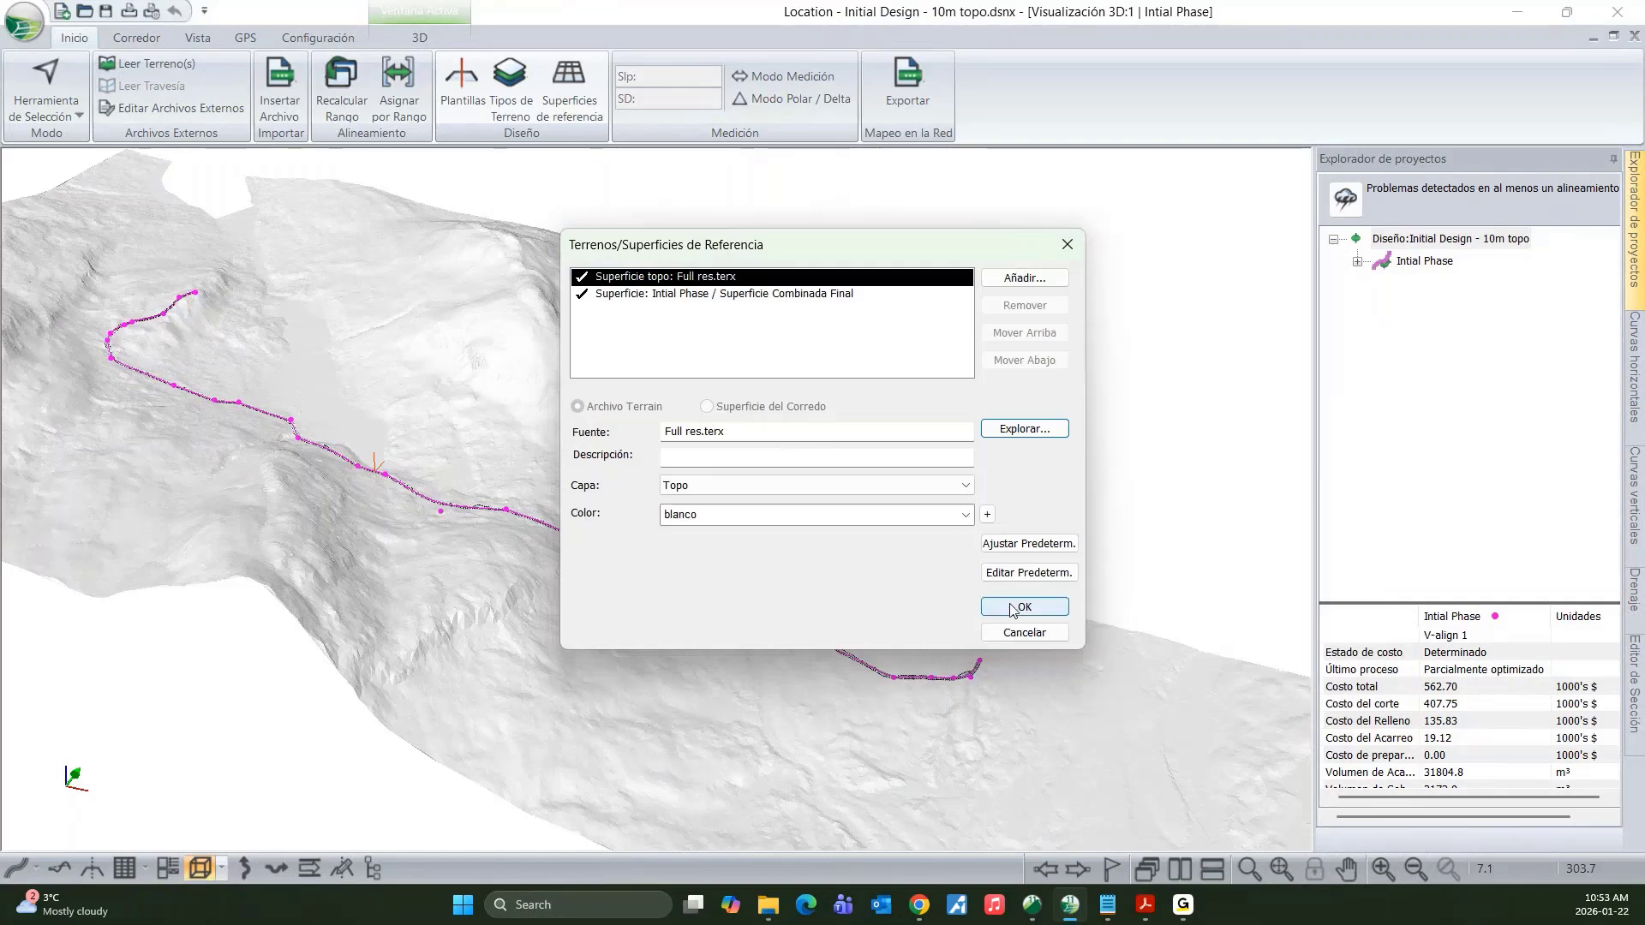
click(891, 512)
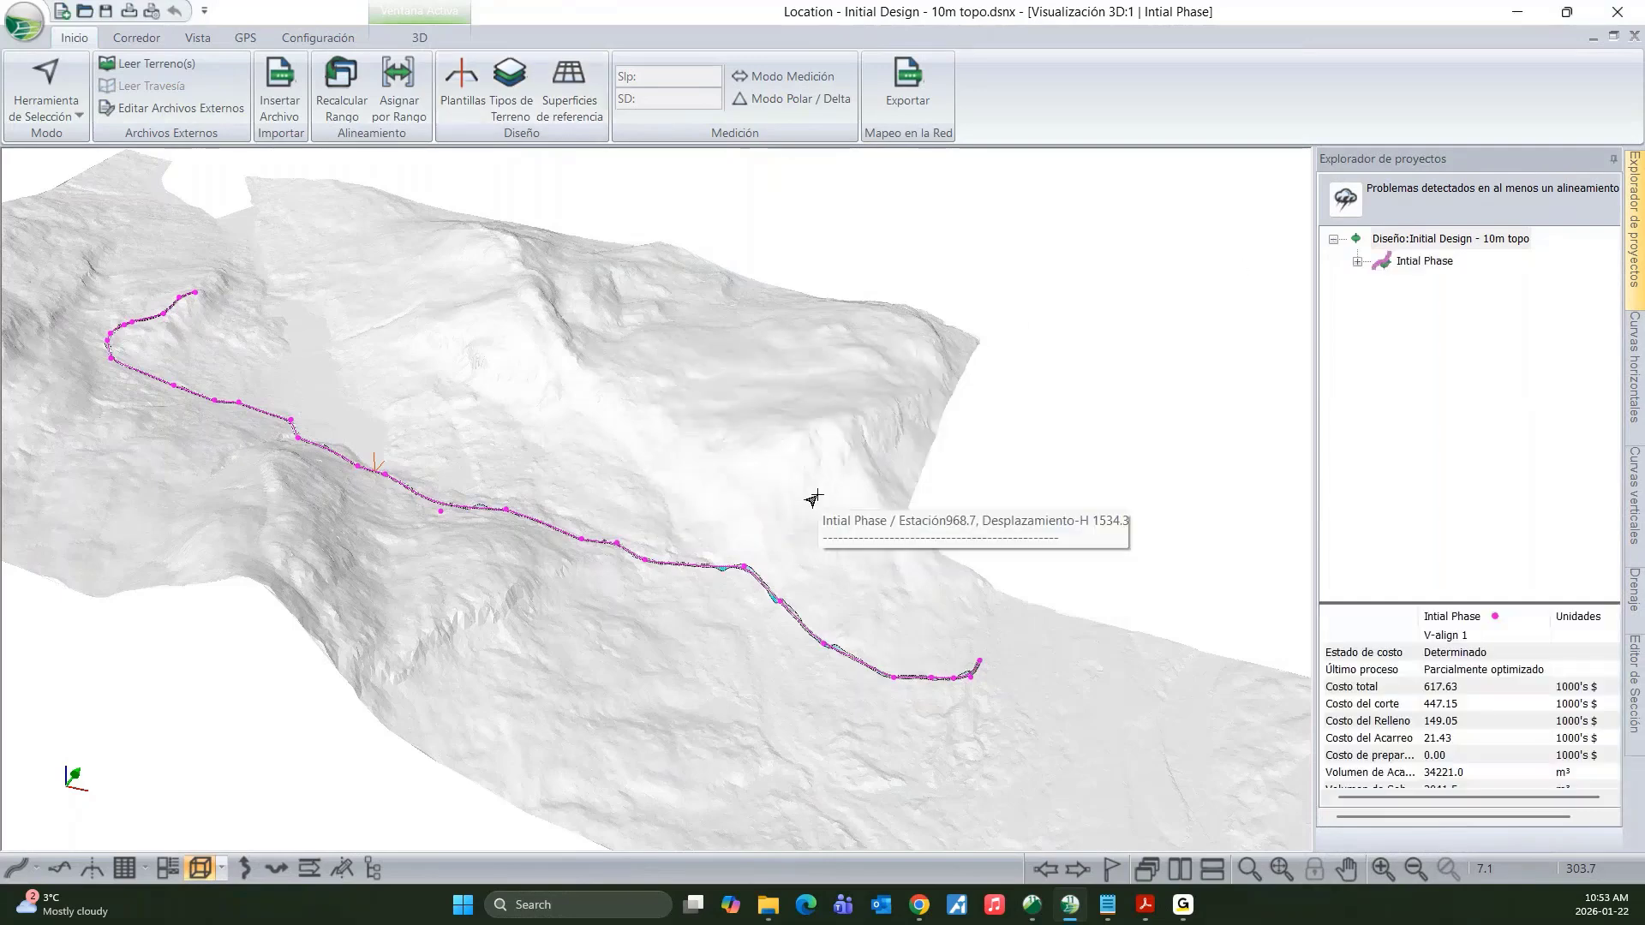
- Close and reopen the 3D view of the Intial Phase alignment to reload the terrain surface
scroll(806, 488, down, 2)
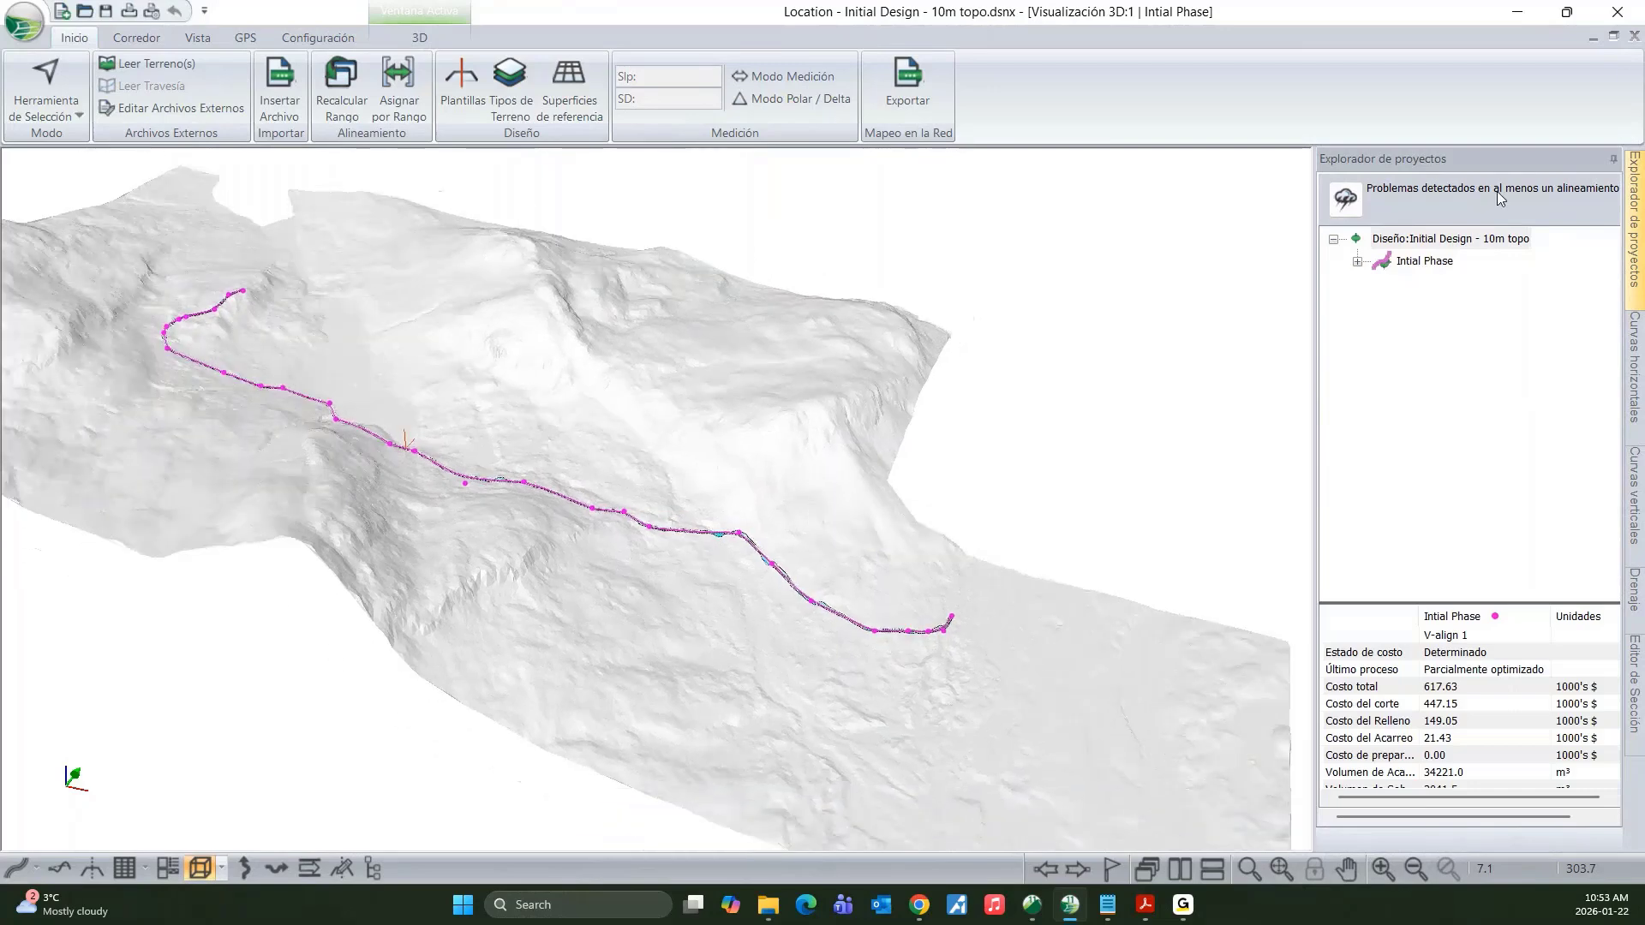
click(1634, 38)
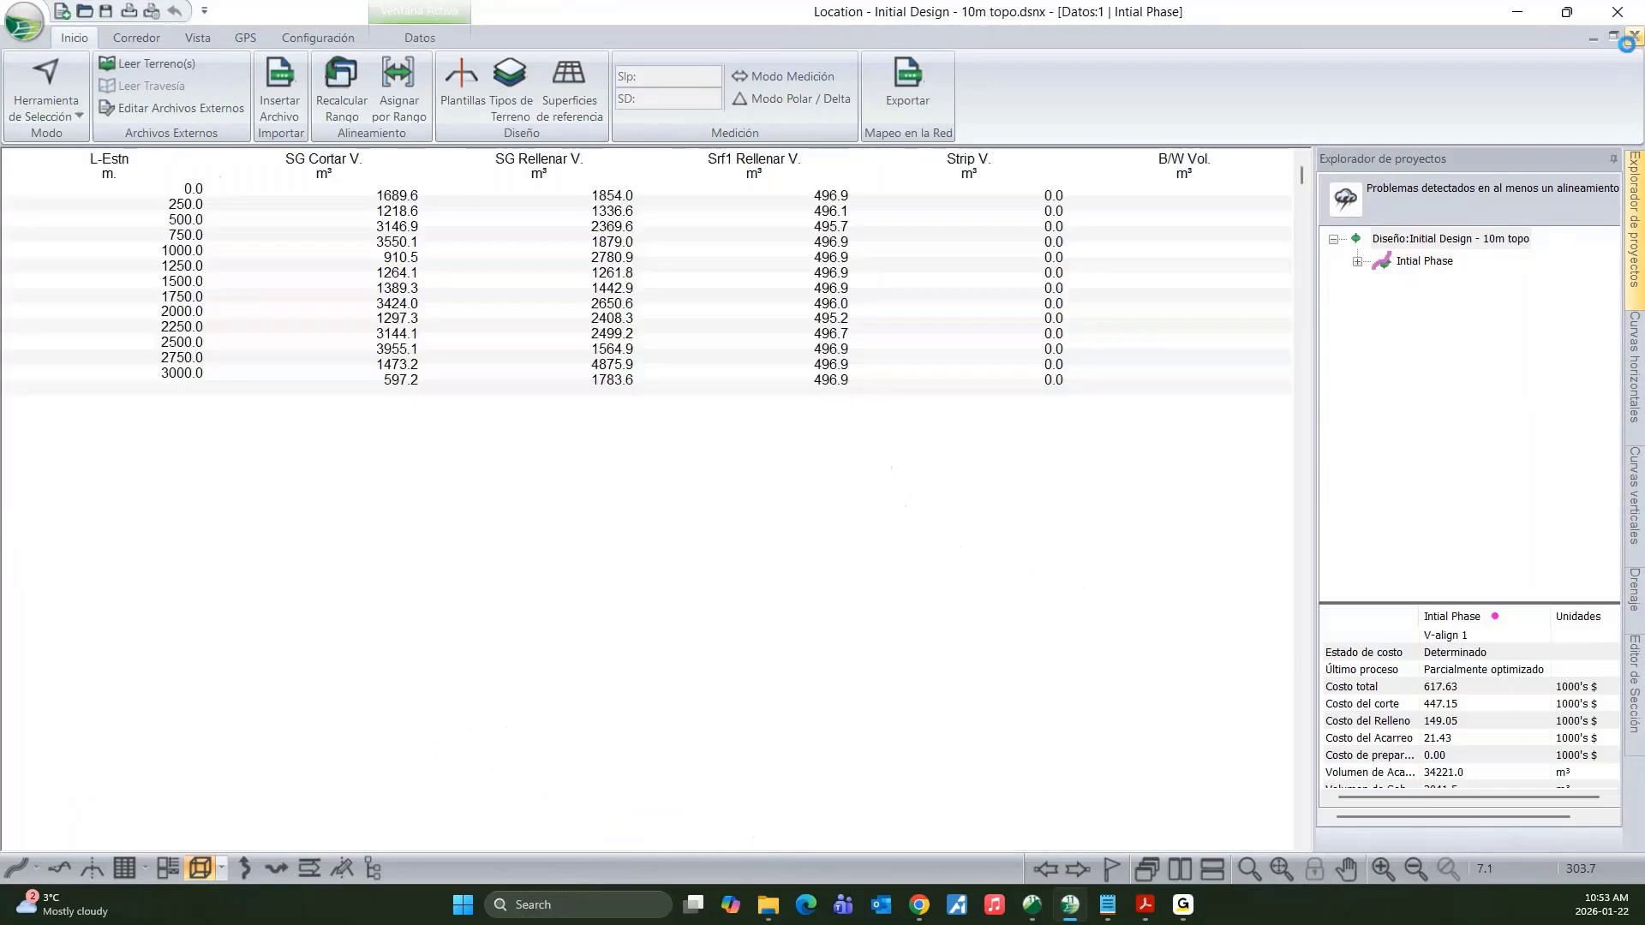
click(202, 868)
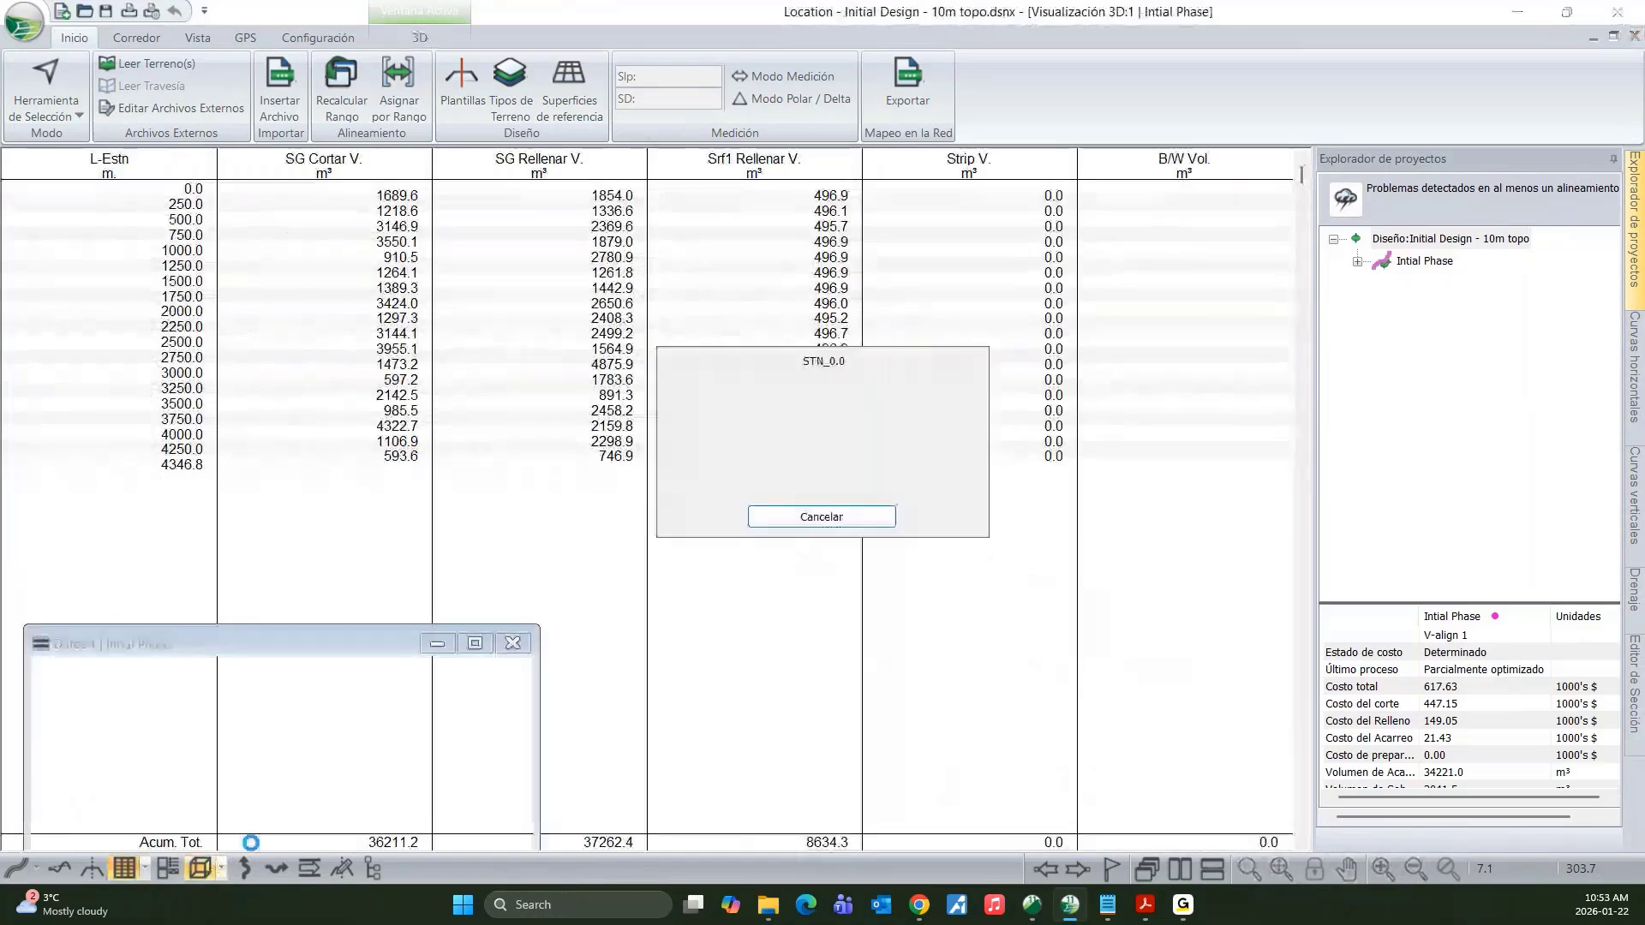
- Examine the full-resolution terrain surface and the road's cut and fill along the Intial Phase corridor in 3D
scroll(670, 542, up, 5)
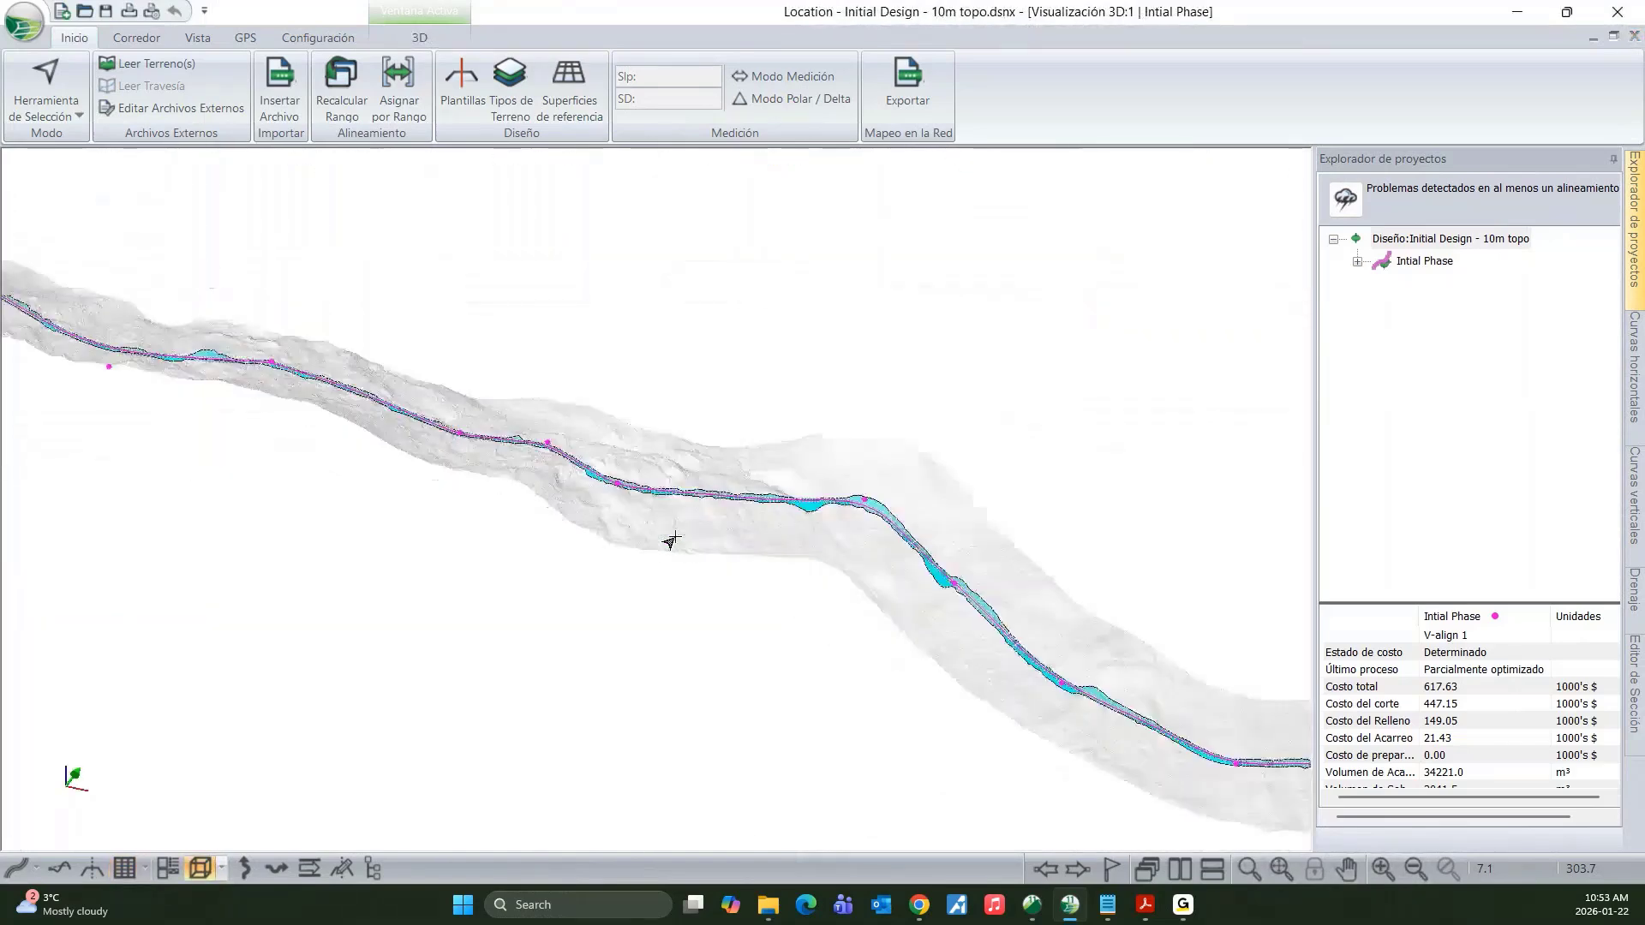
scroll(625, 477, up, 10)
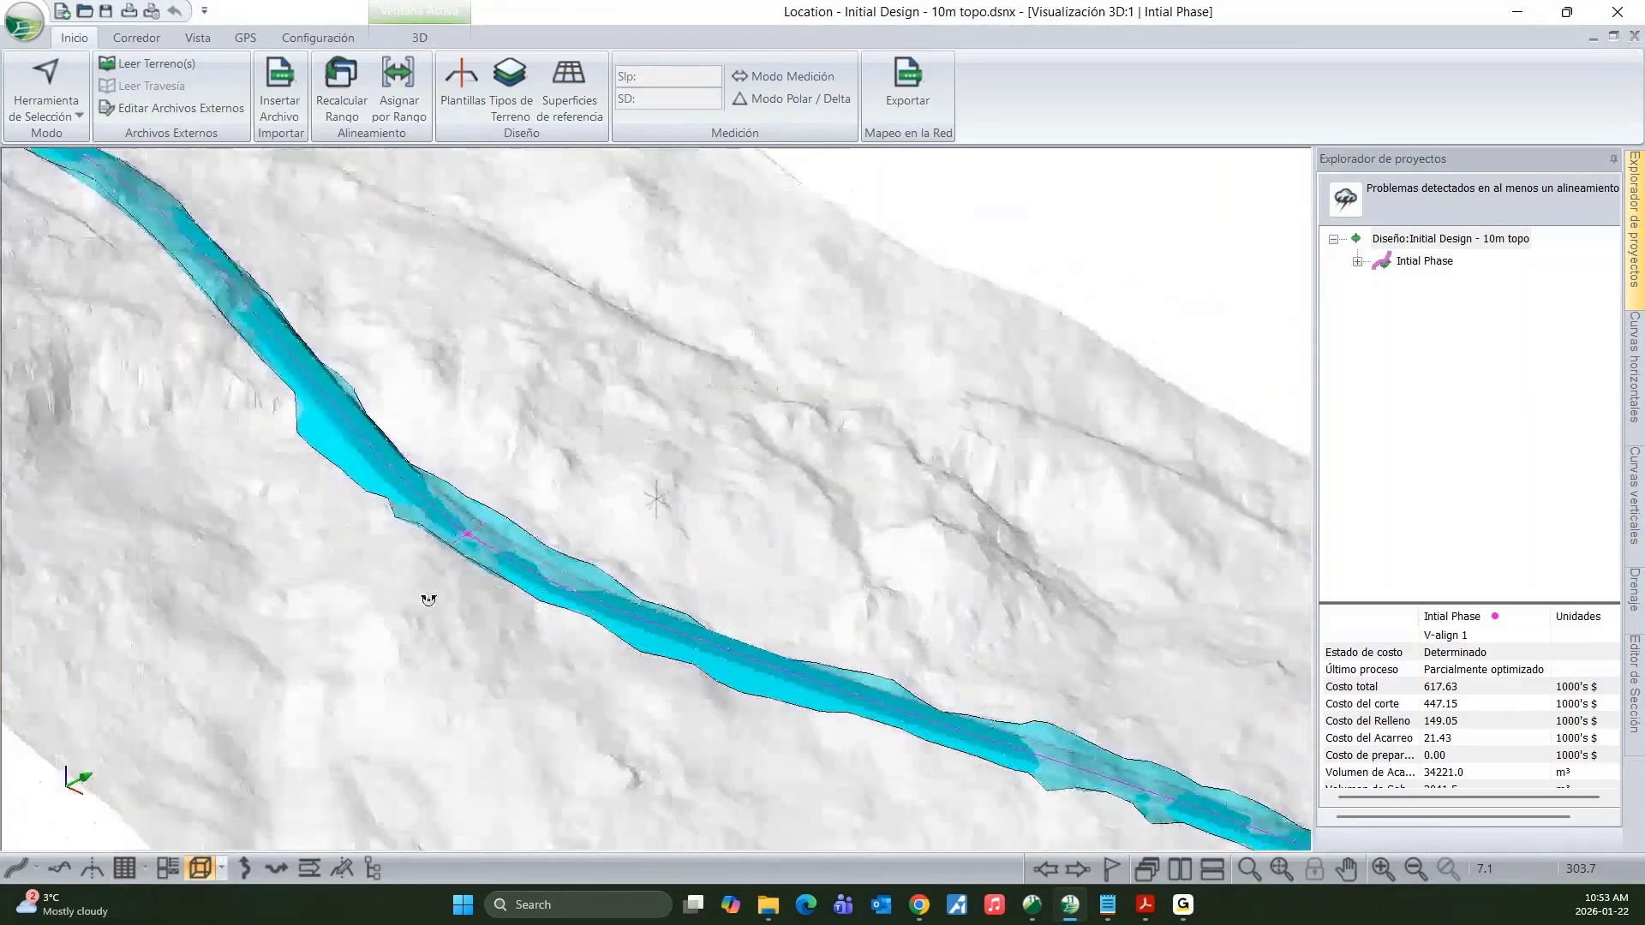
middle_drag(428, 600, 479, 591)
middle_drag(666, 522, 586, 692)
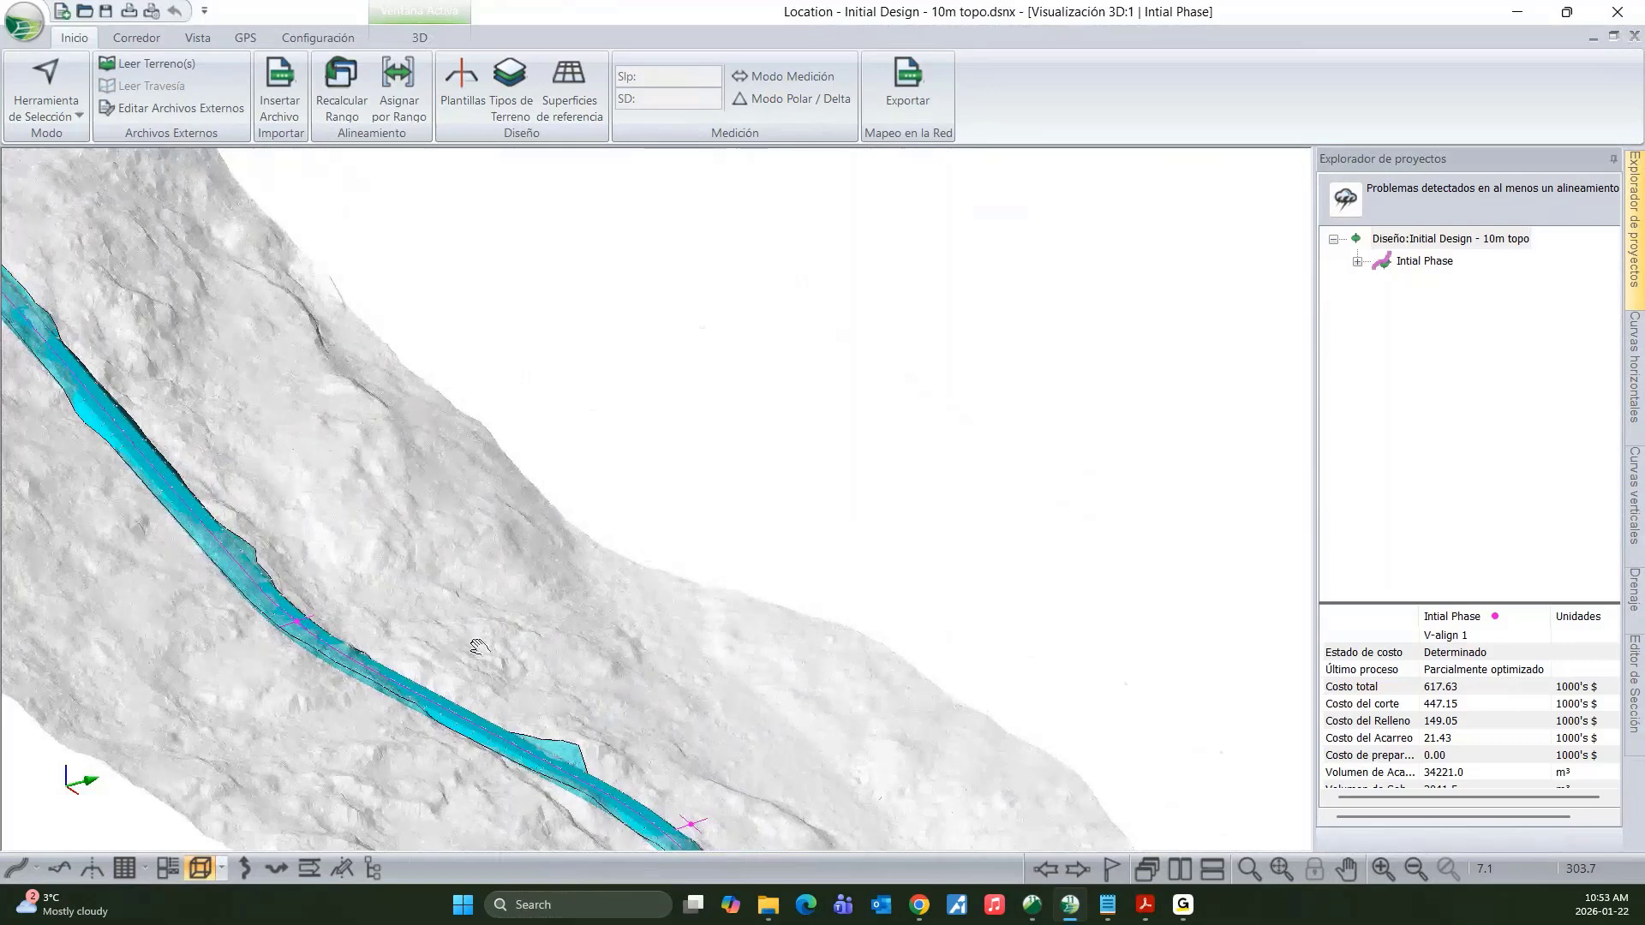
middle_drag(475, 648, 266, 385)
middle_drag(408, 505, 521, 471)
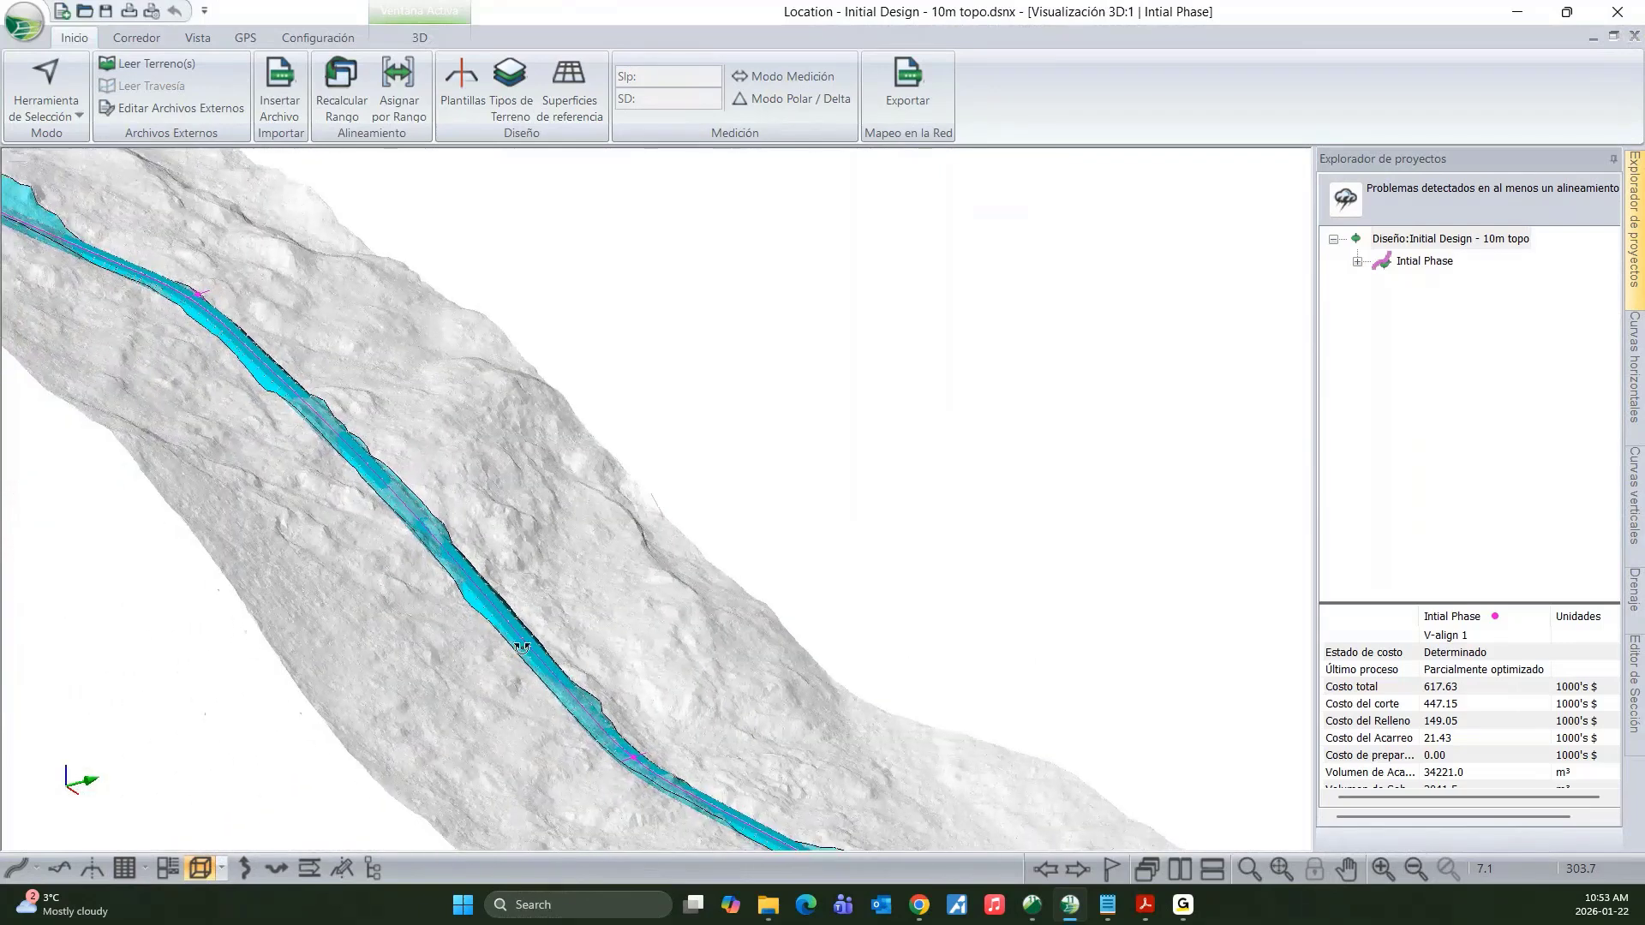
middle_drag(522, 649, 517, 448)
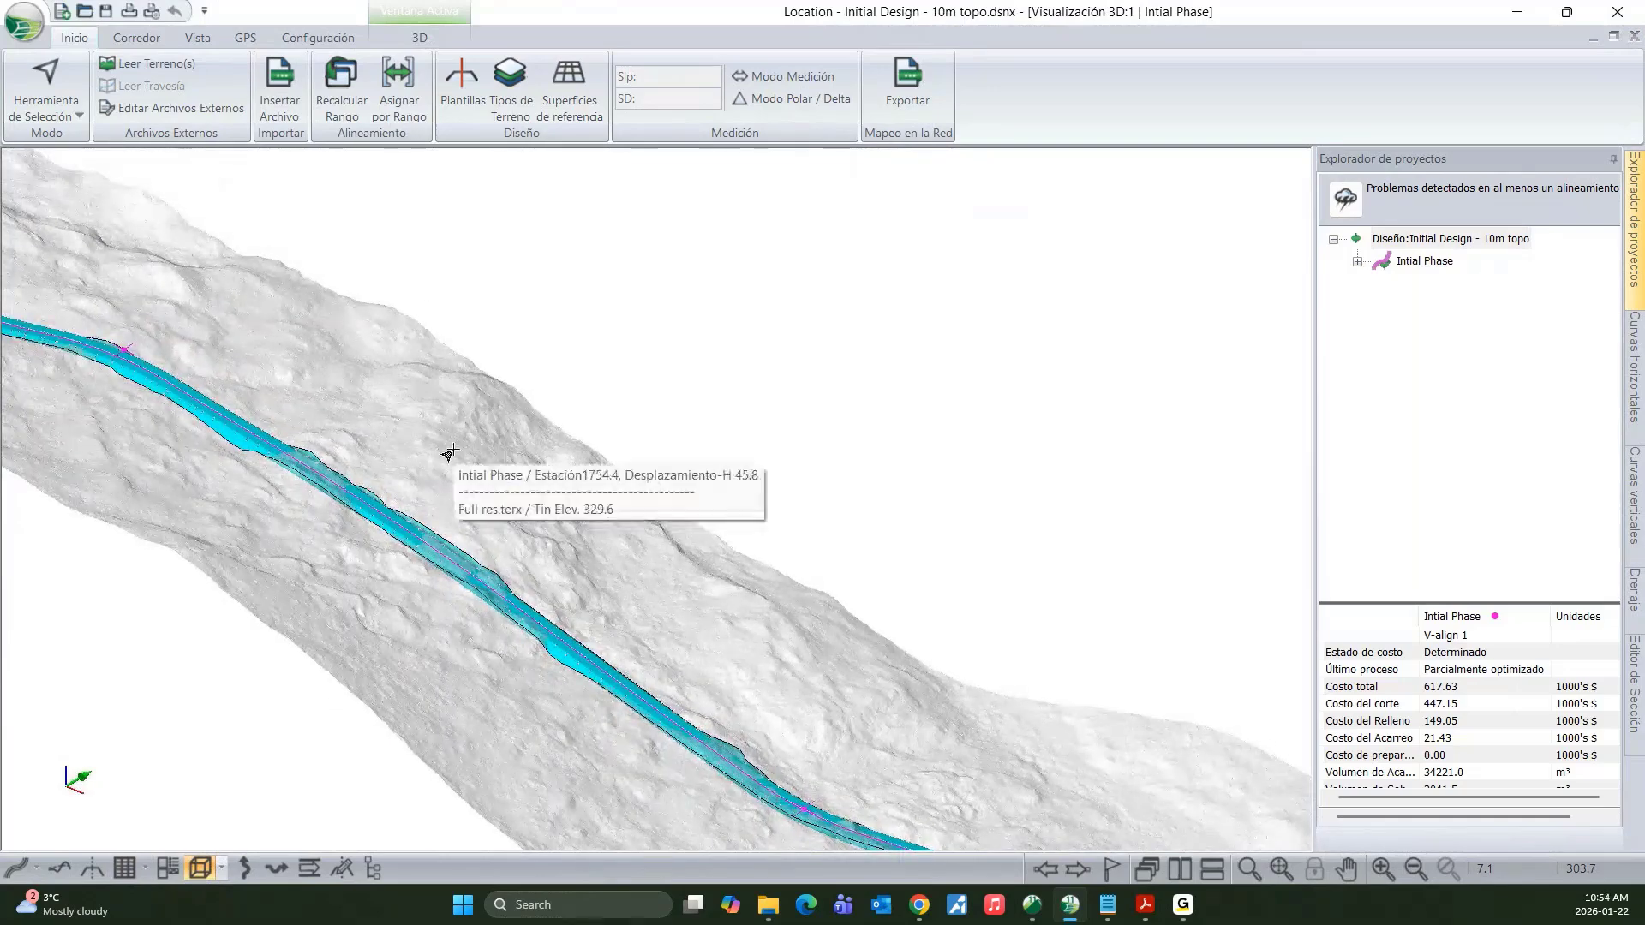
scroll(509, 516, down, 3)
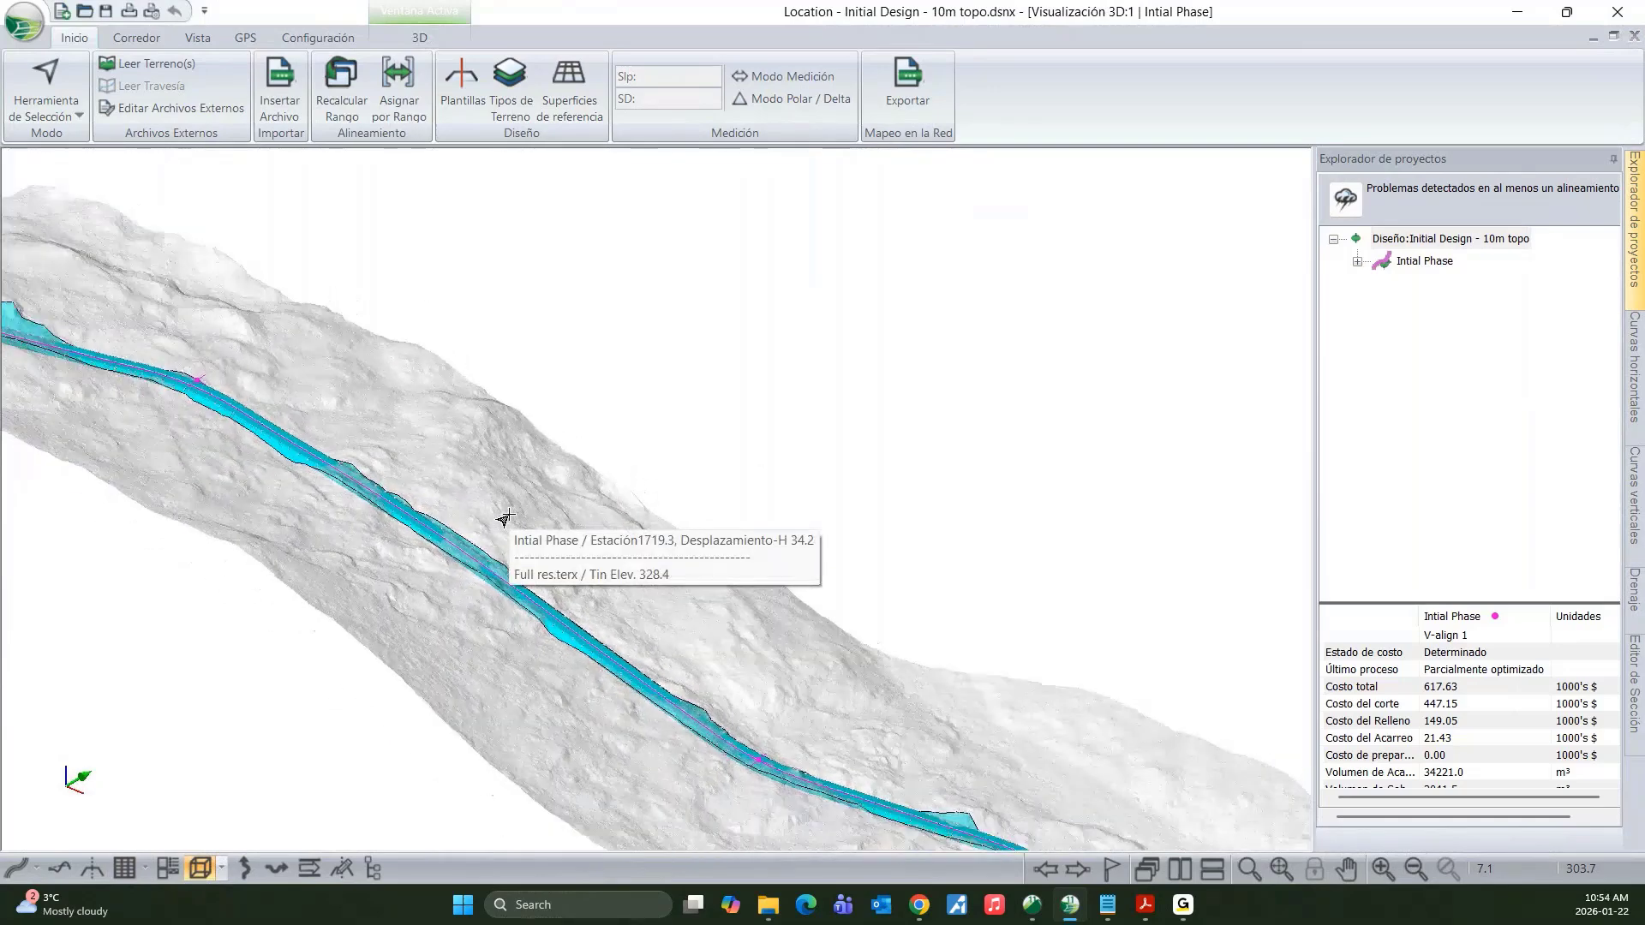
scroll(505, 519, down, 1)
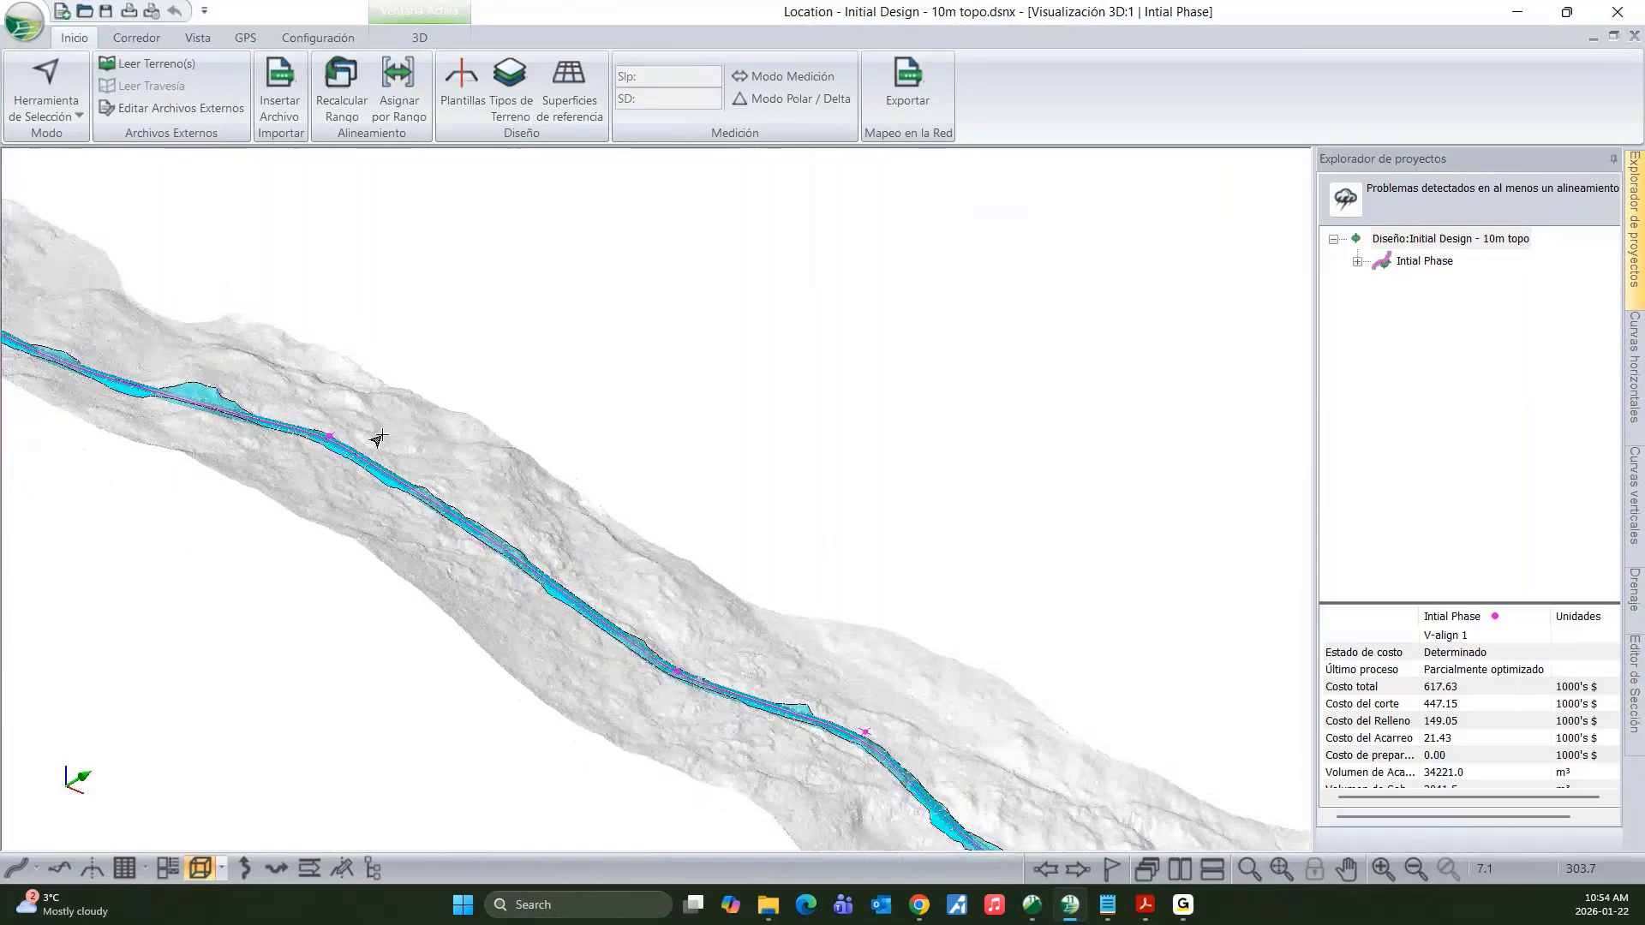
scroll(478, 580, up, 3)
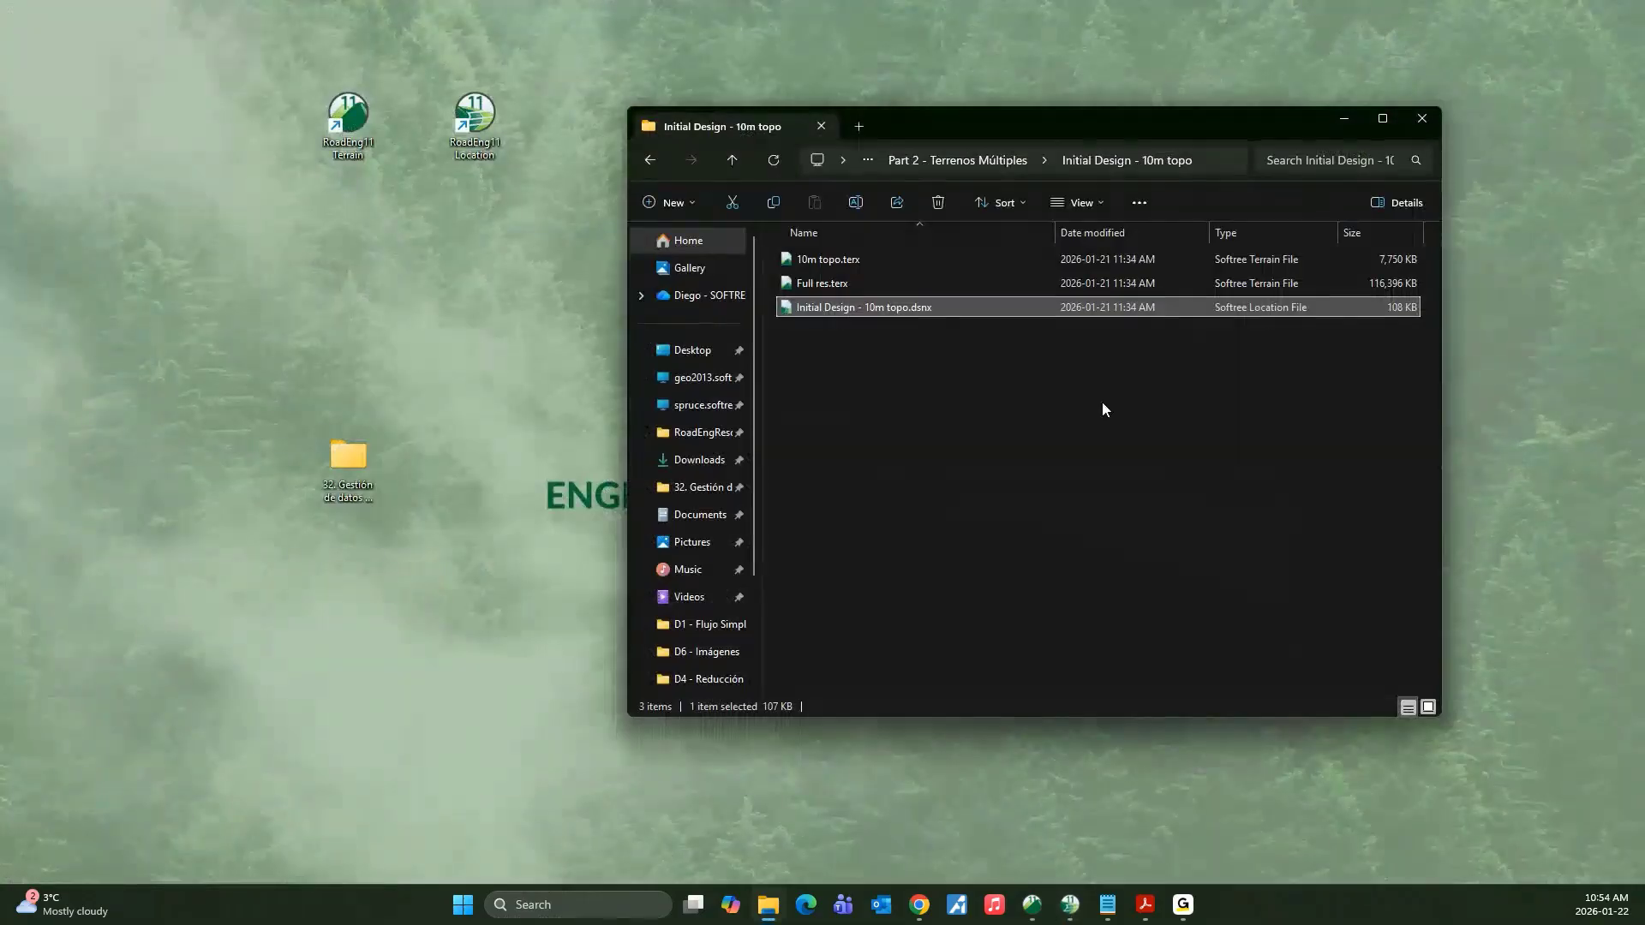
- Switch to the Terrain program and select all seven LiDAR tile frames in plan view
mouse_move(1031, 905)
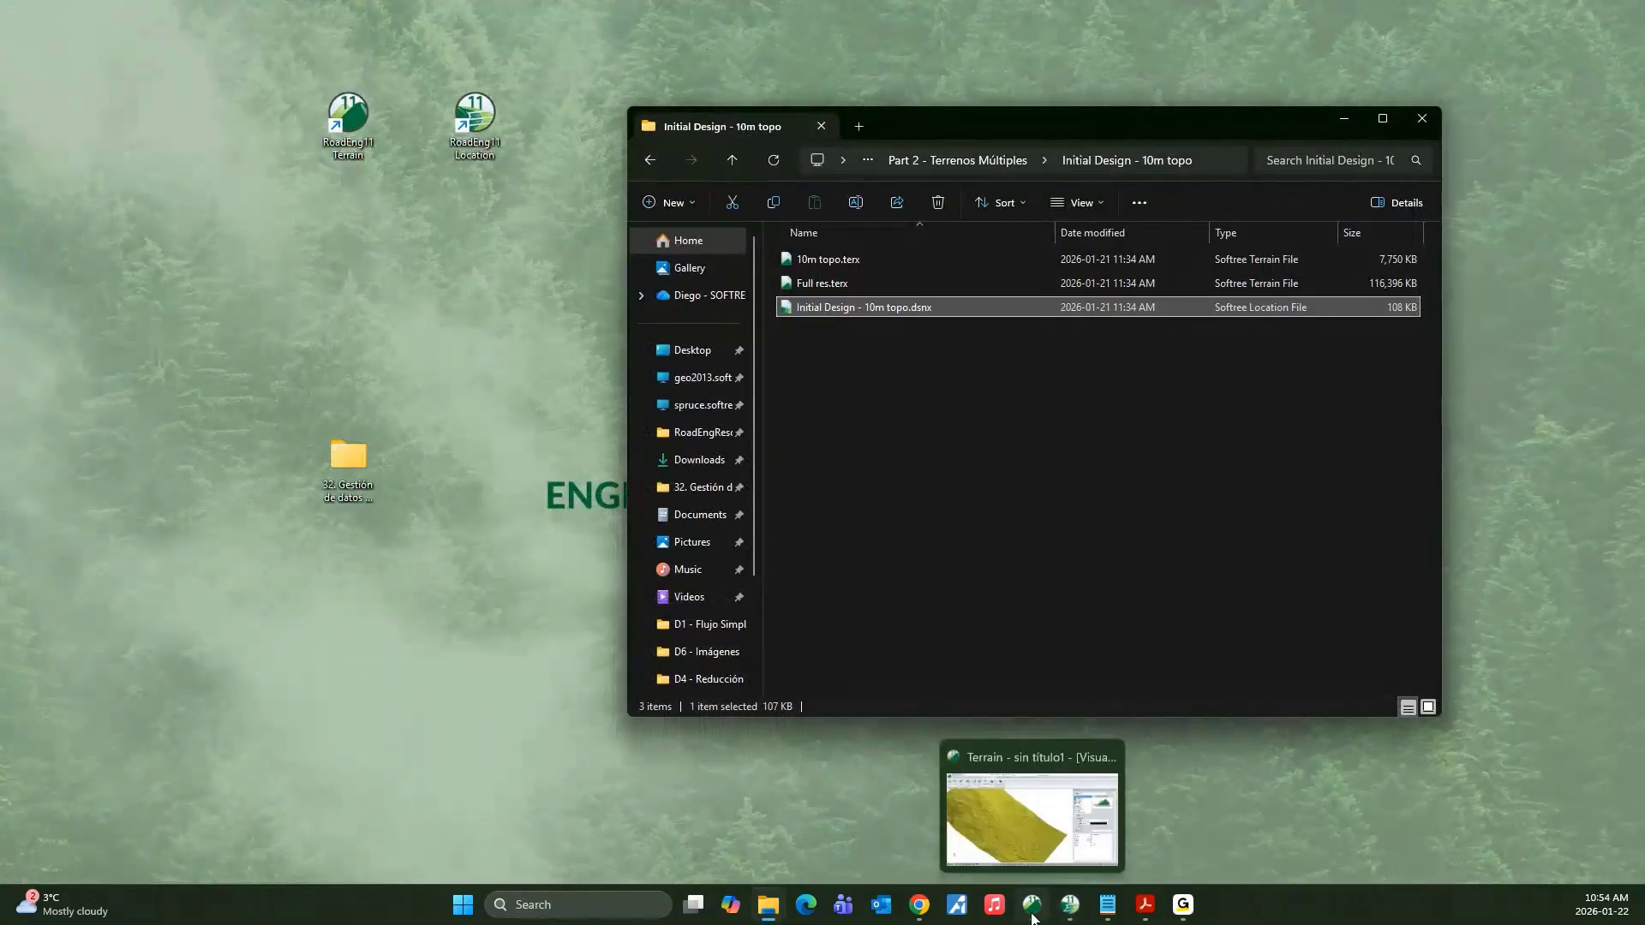
click(1009, 818)
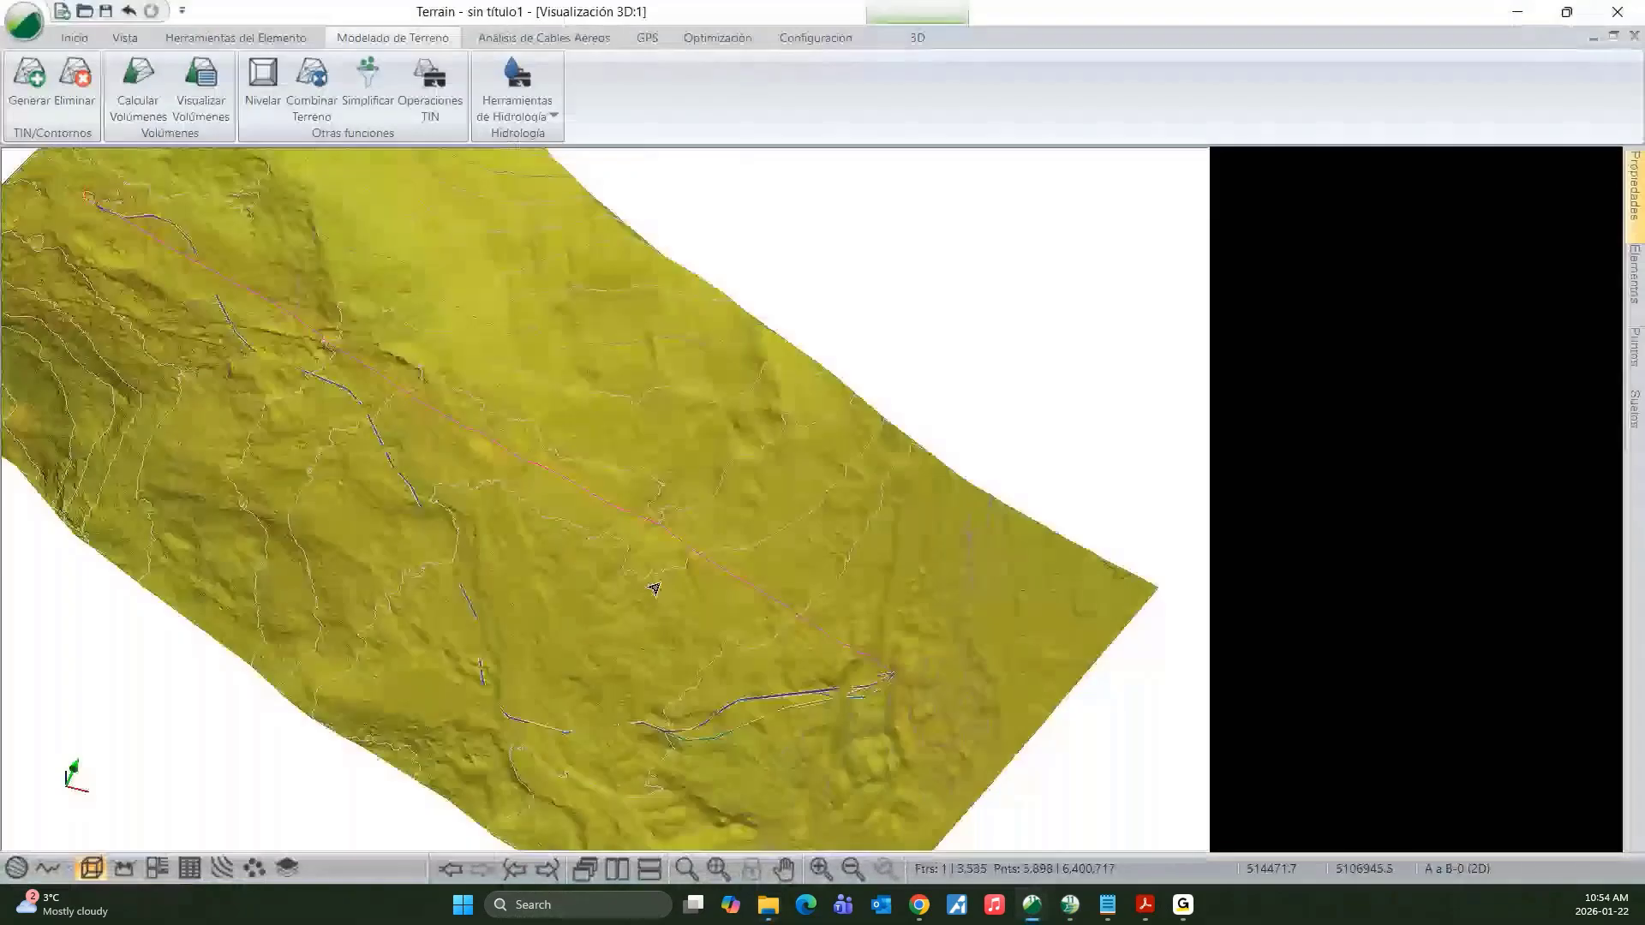
click(16, 868)
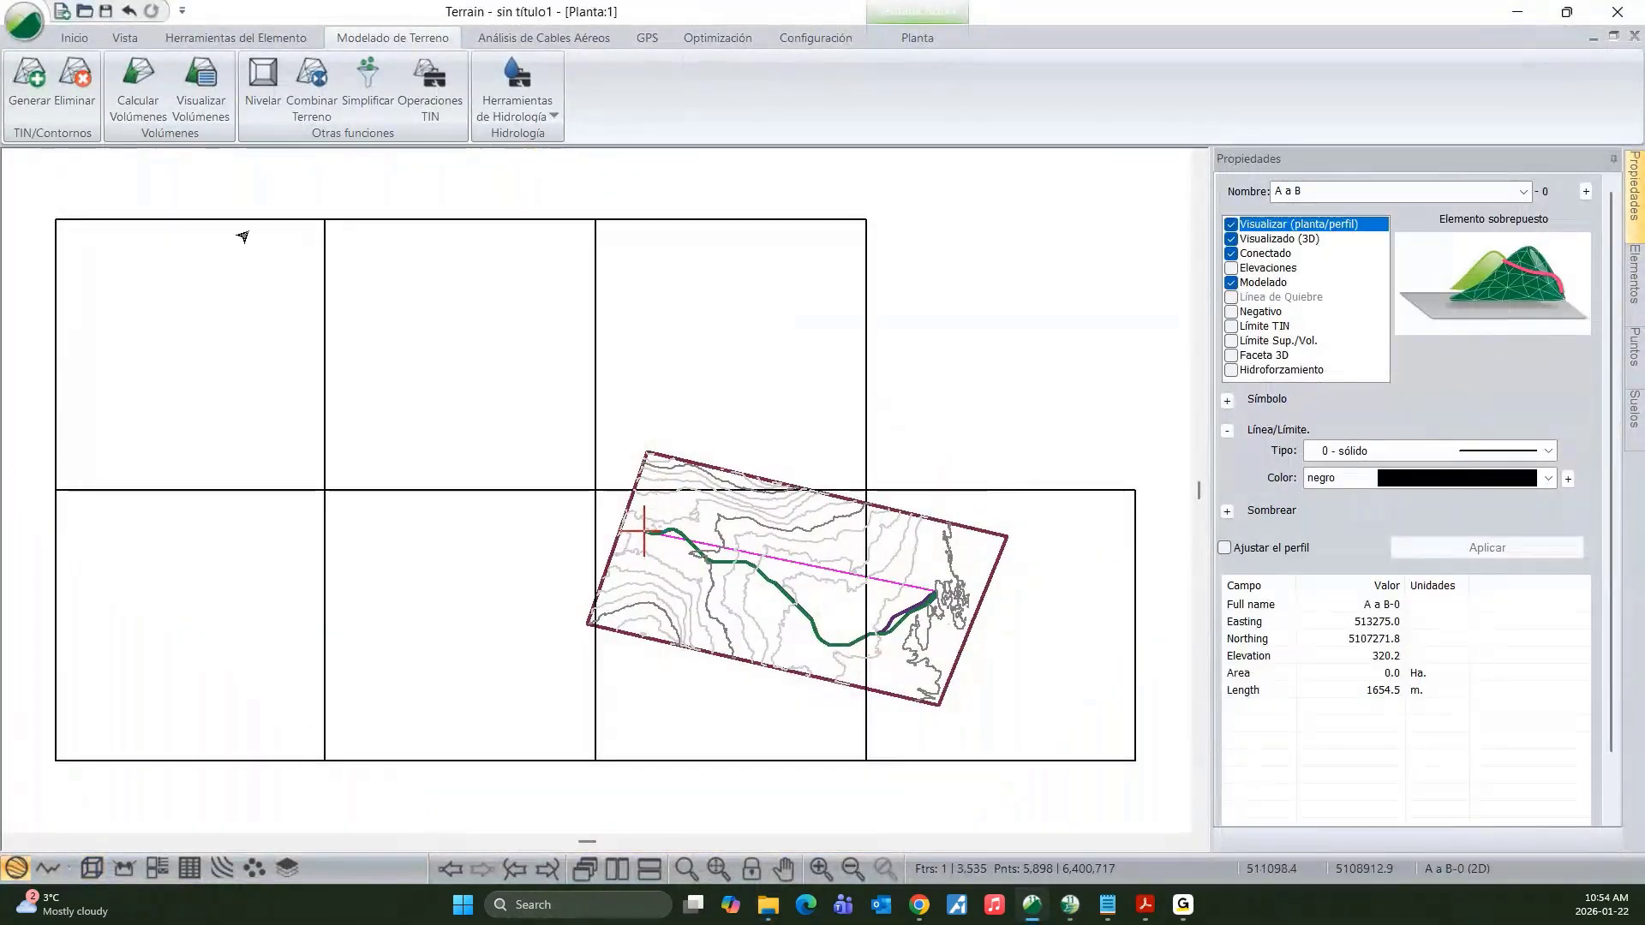
drag(261, 406, 604, 538)
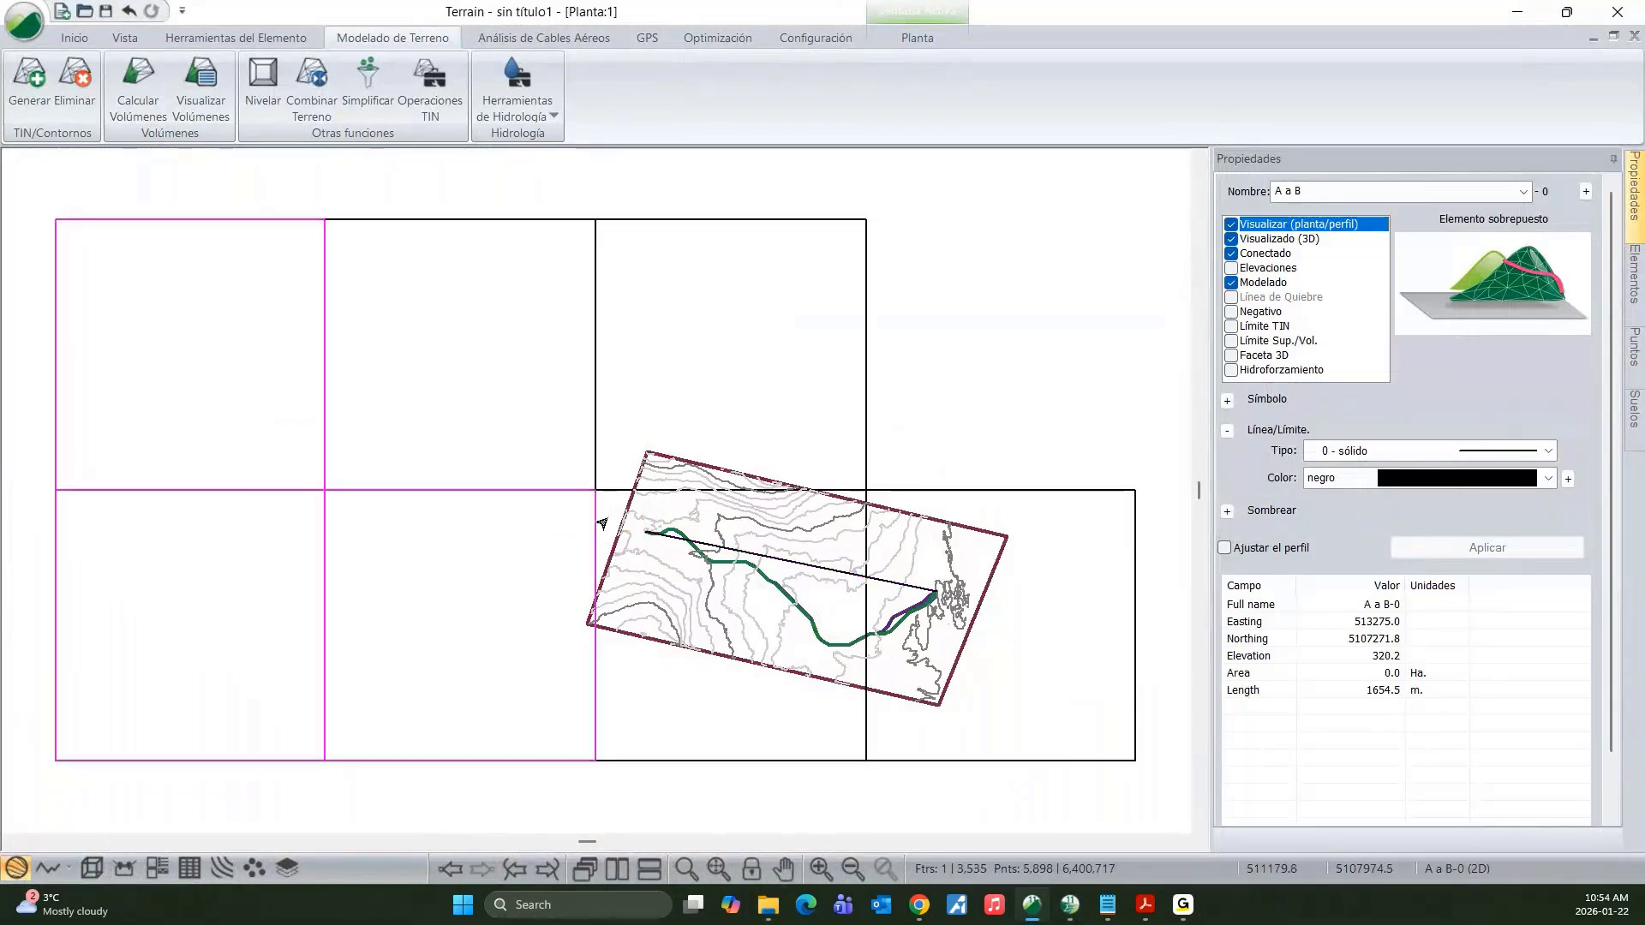
click(1135, 489)
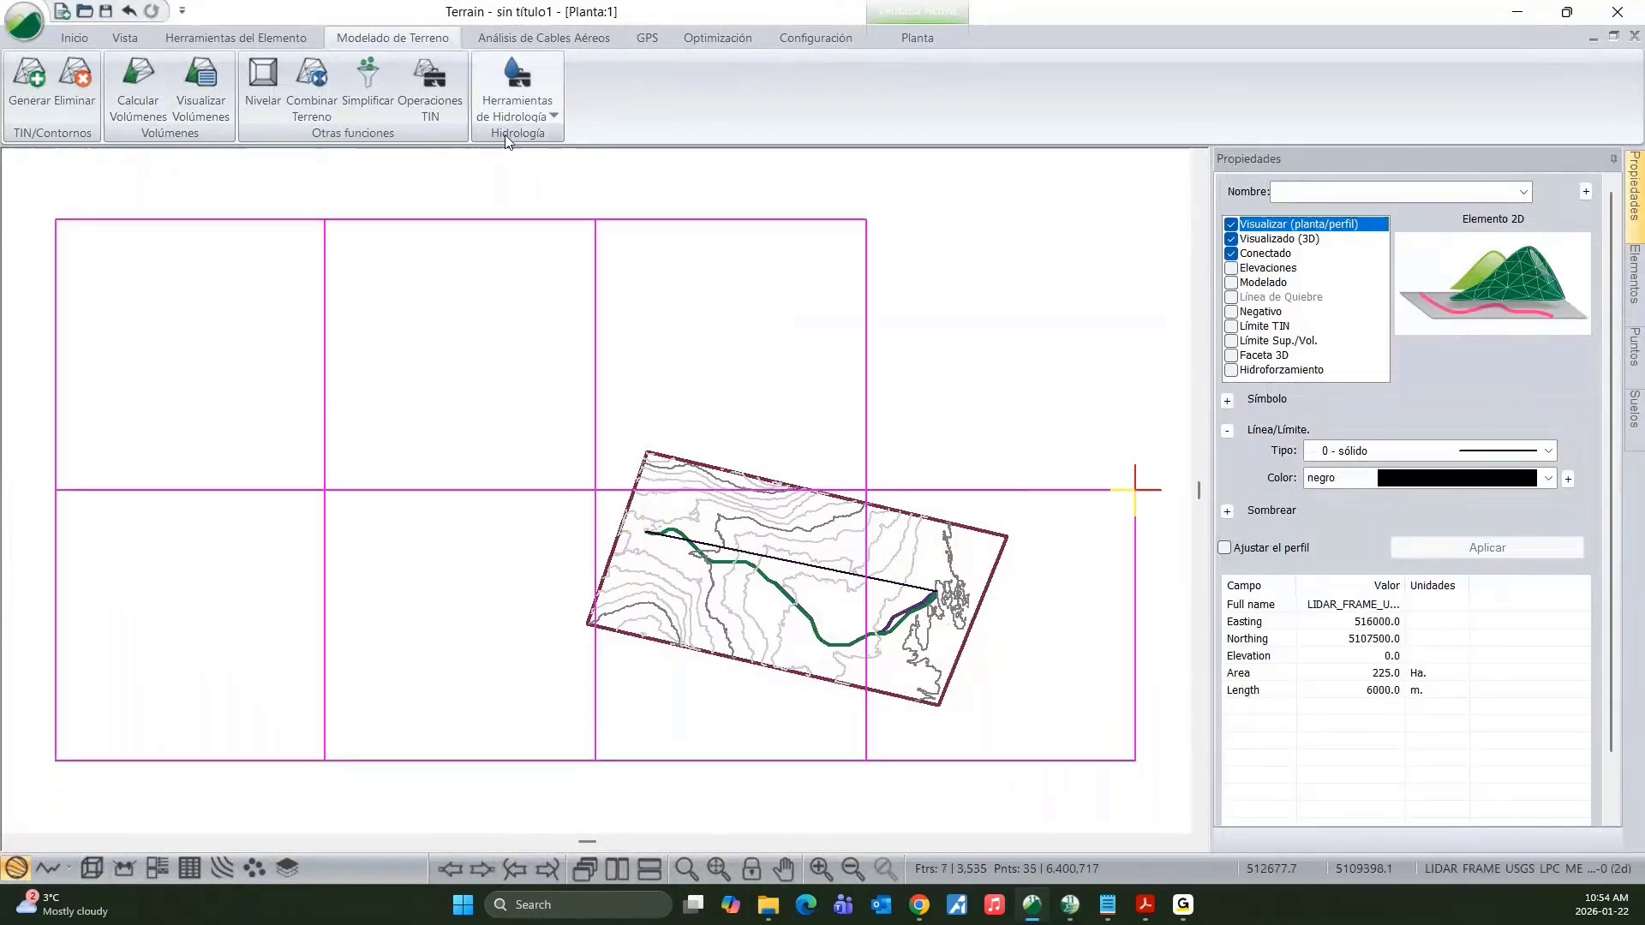
click(76, 38)
click(891, 94)
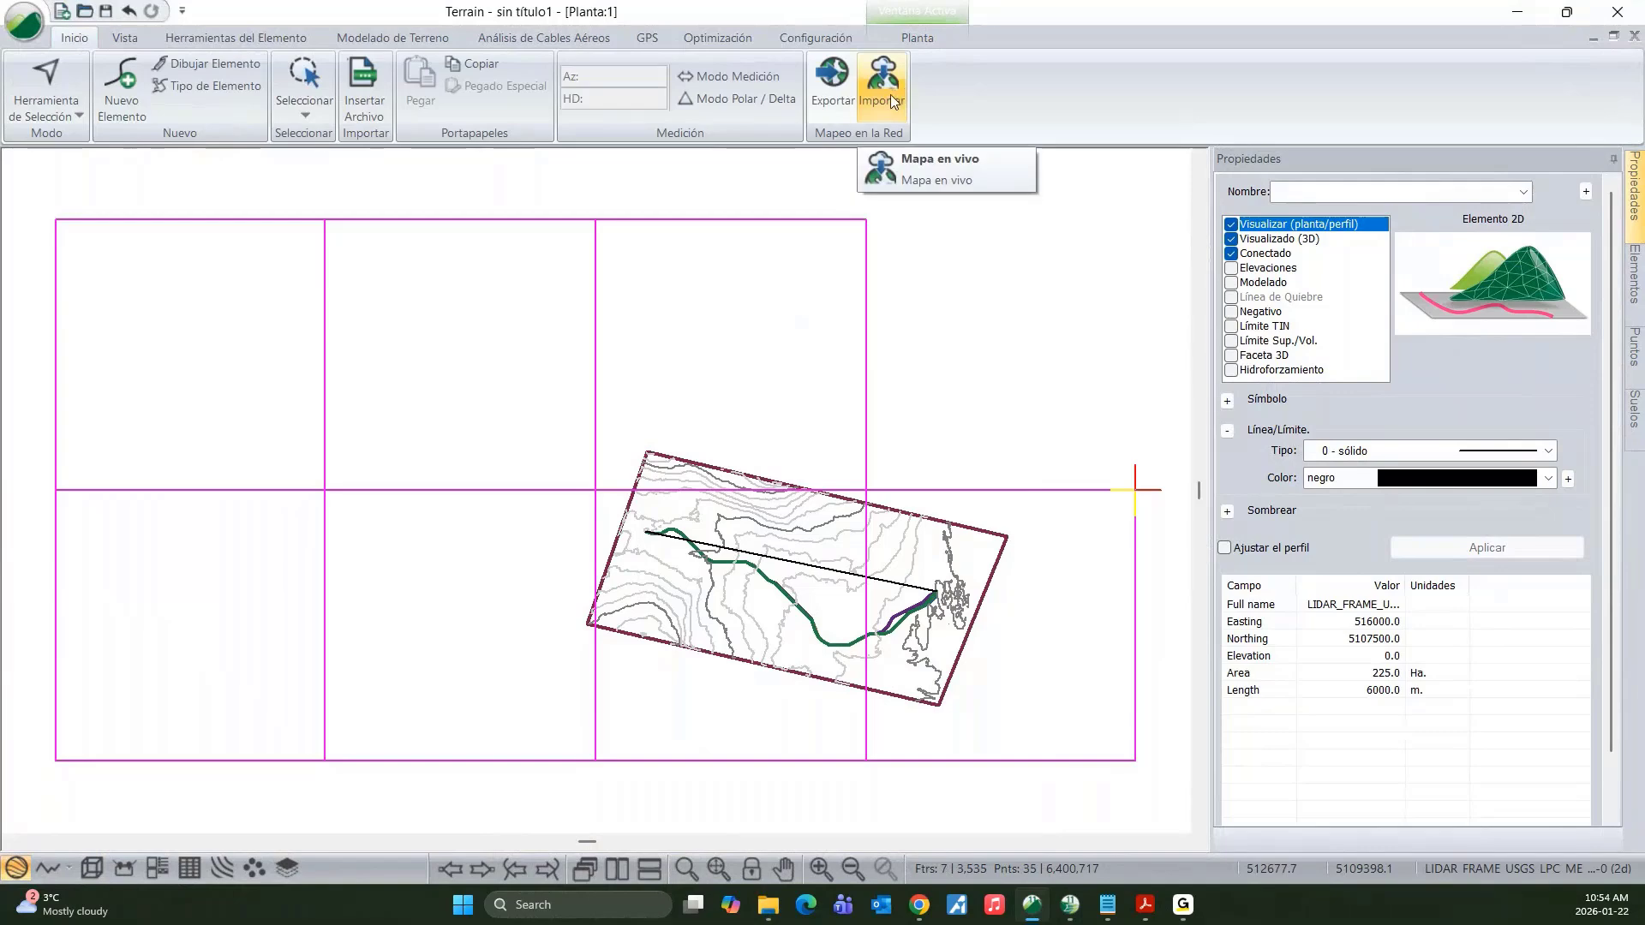
click(939, 168)
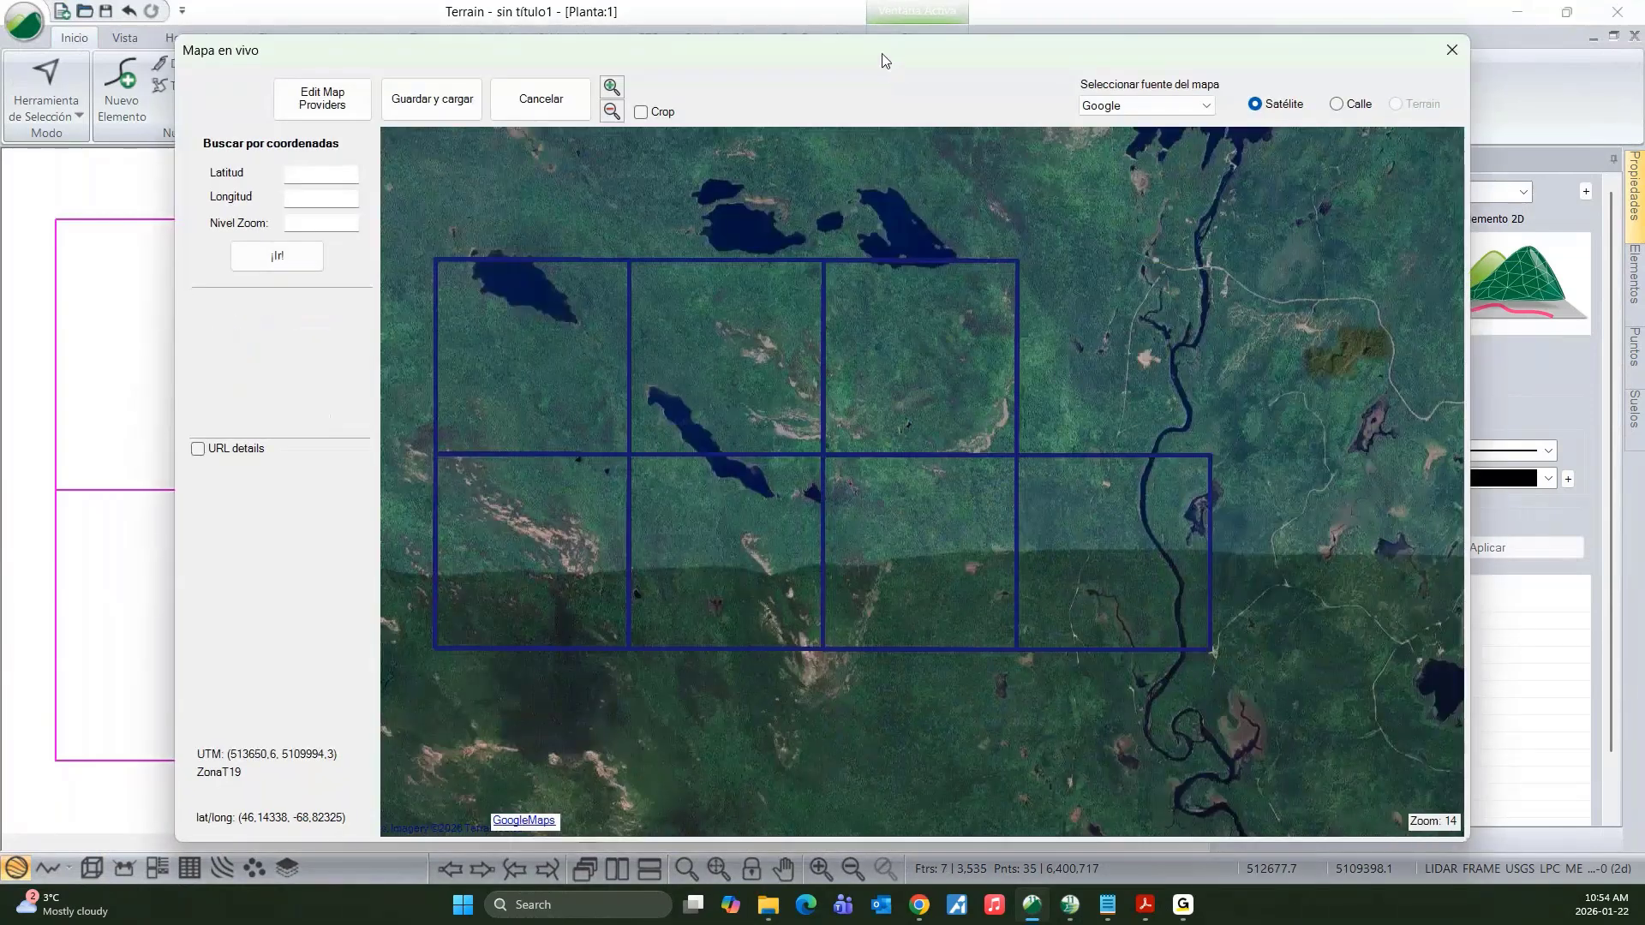
drag(885, 60, 863, 45)
click(619, 98)
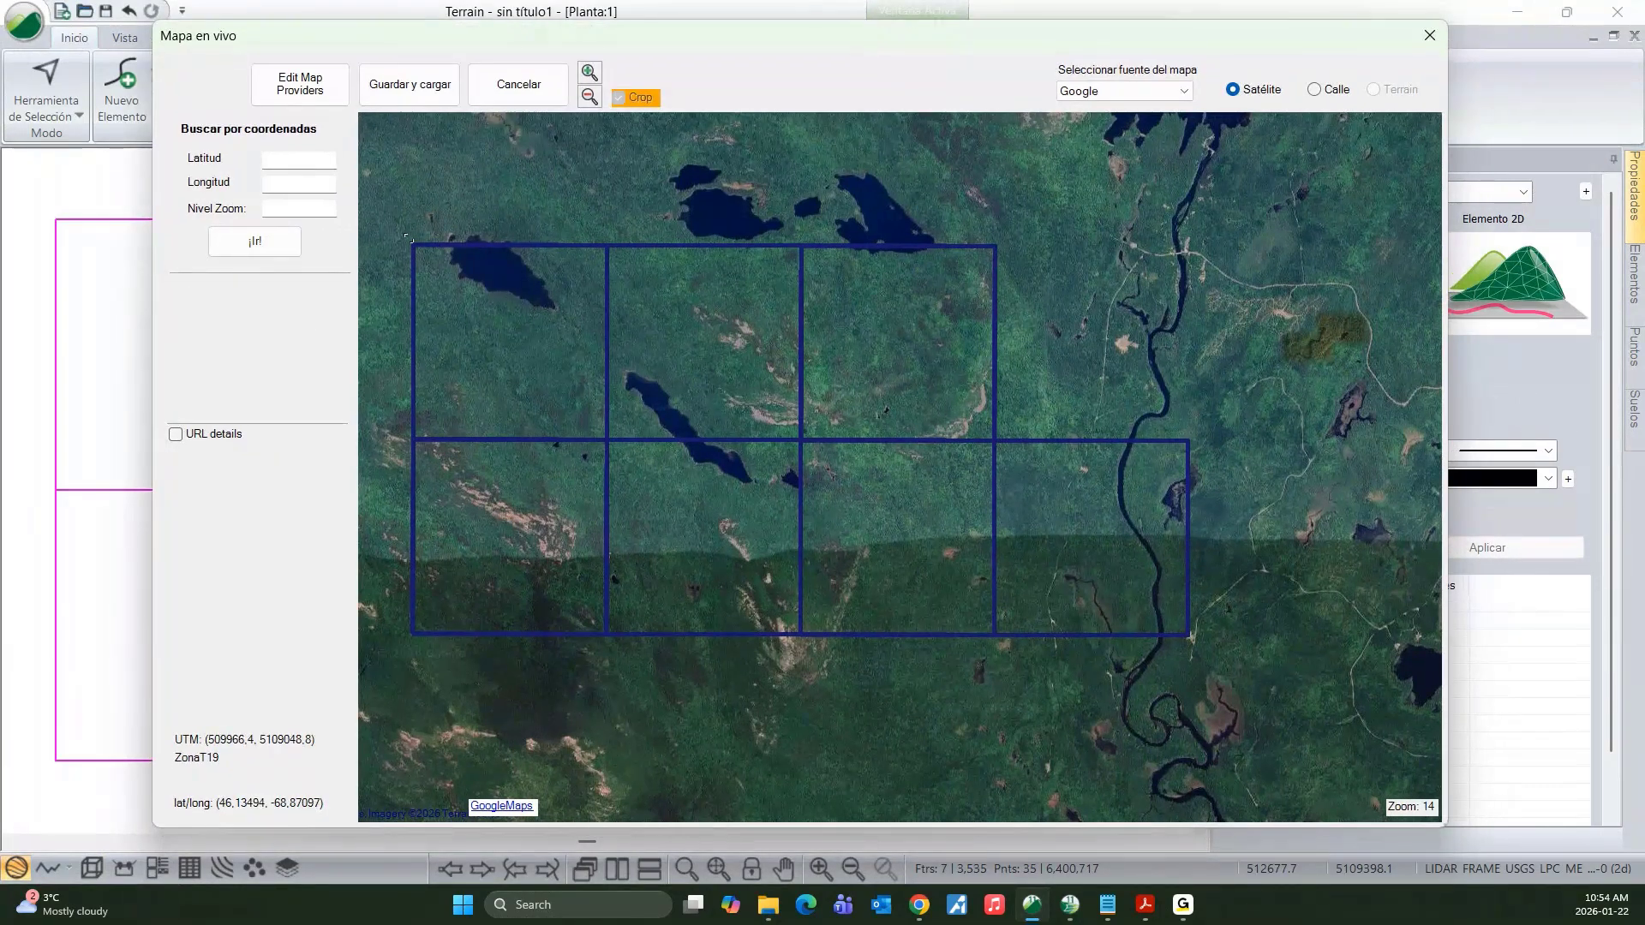
drag(408, 240, 1194, 640)
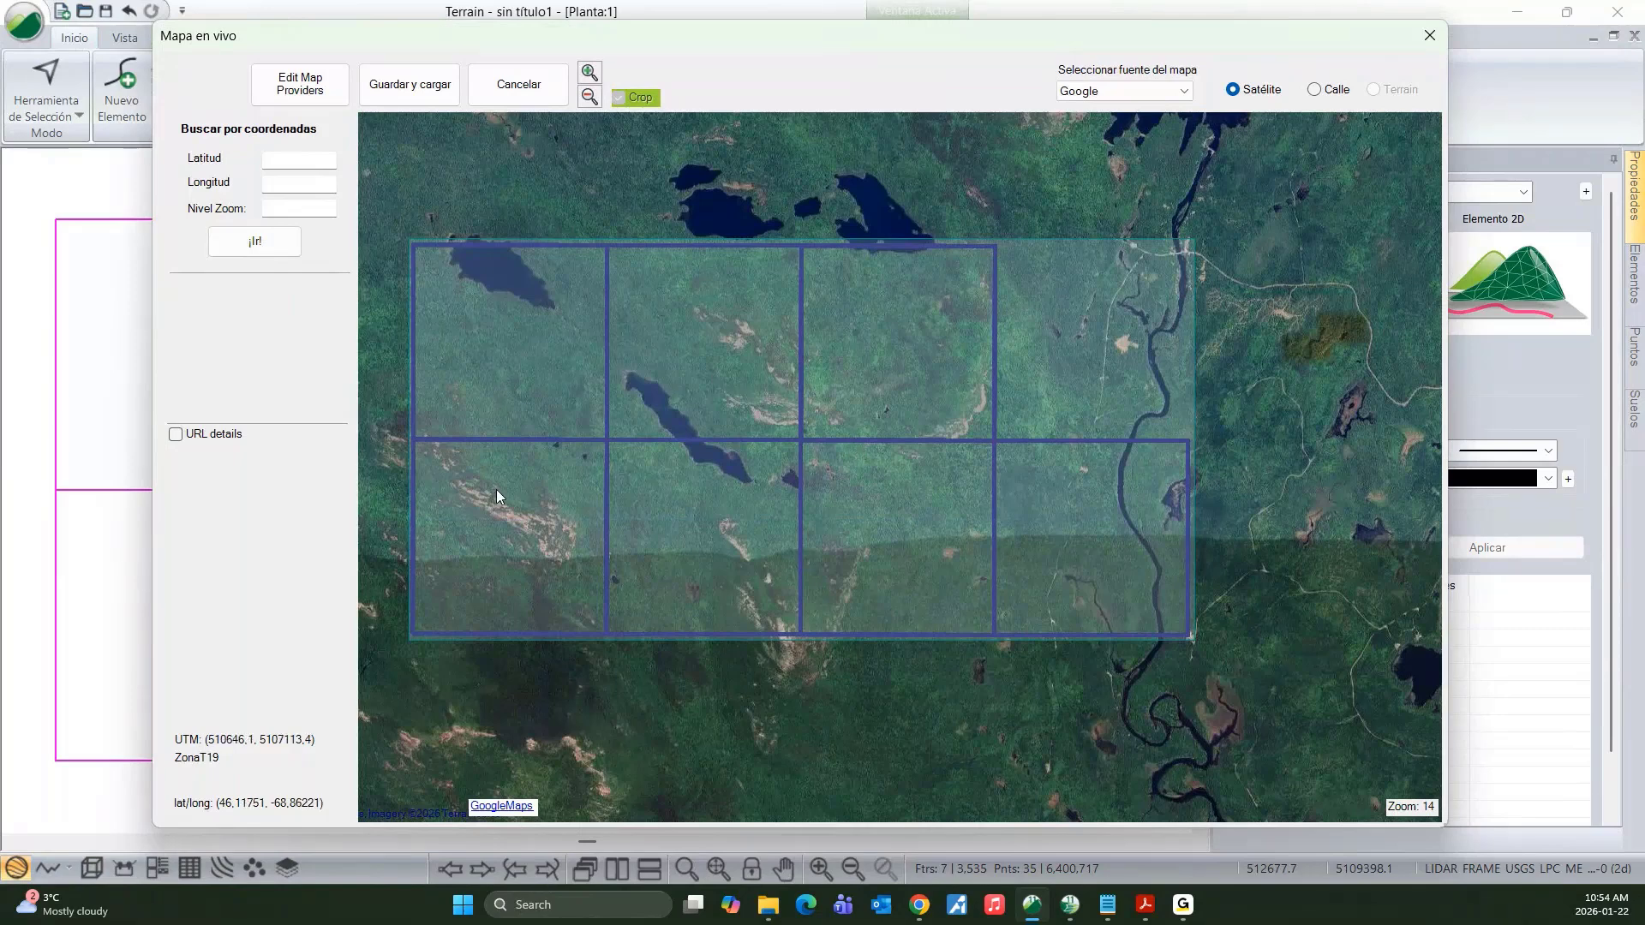
click(1430, 36)
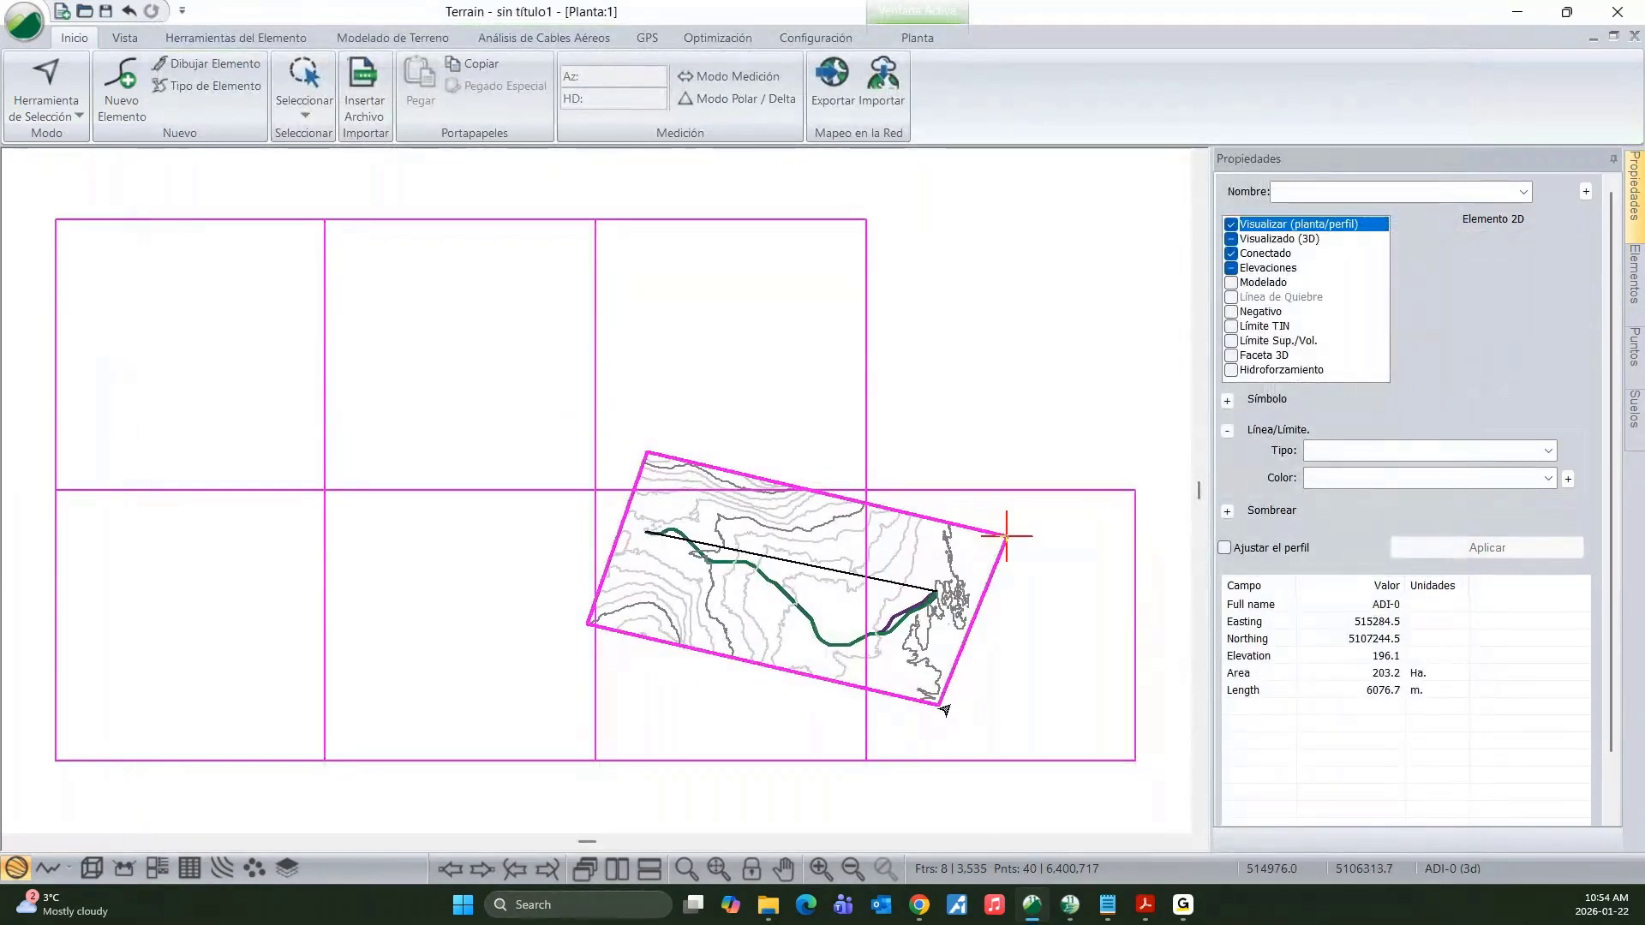
- Add the ADI boundary to the selected LiDAR tile frames and open the live map over them
mouse_move(669, 641)
click(889, 96)
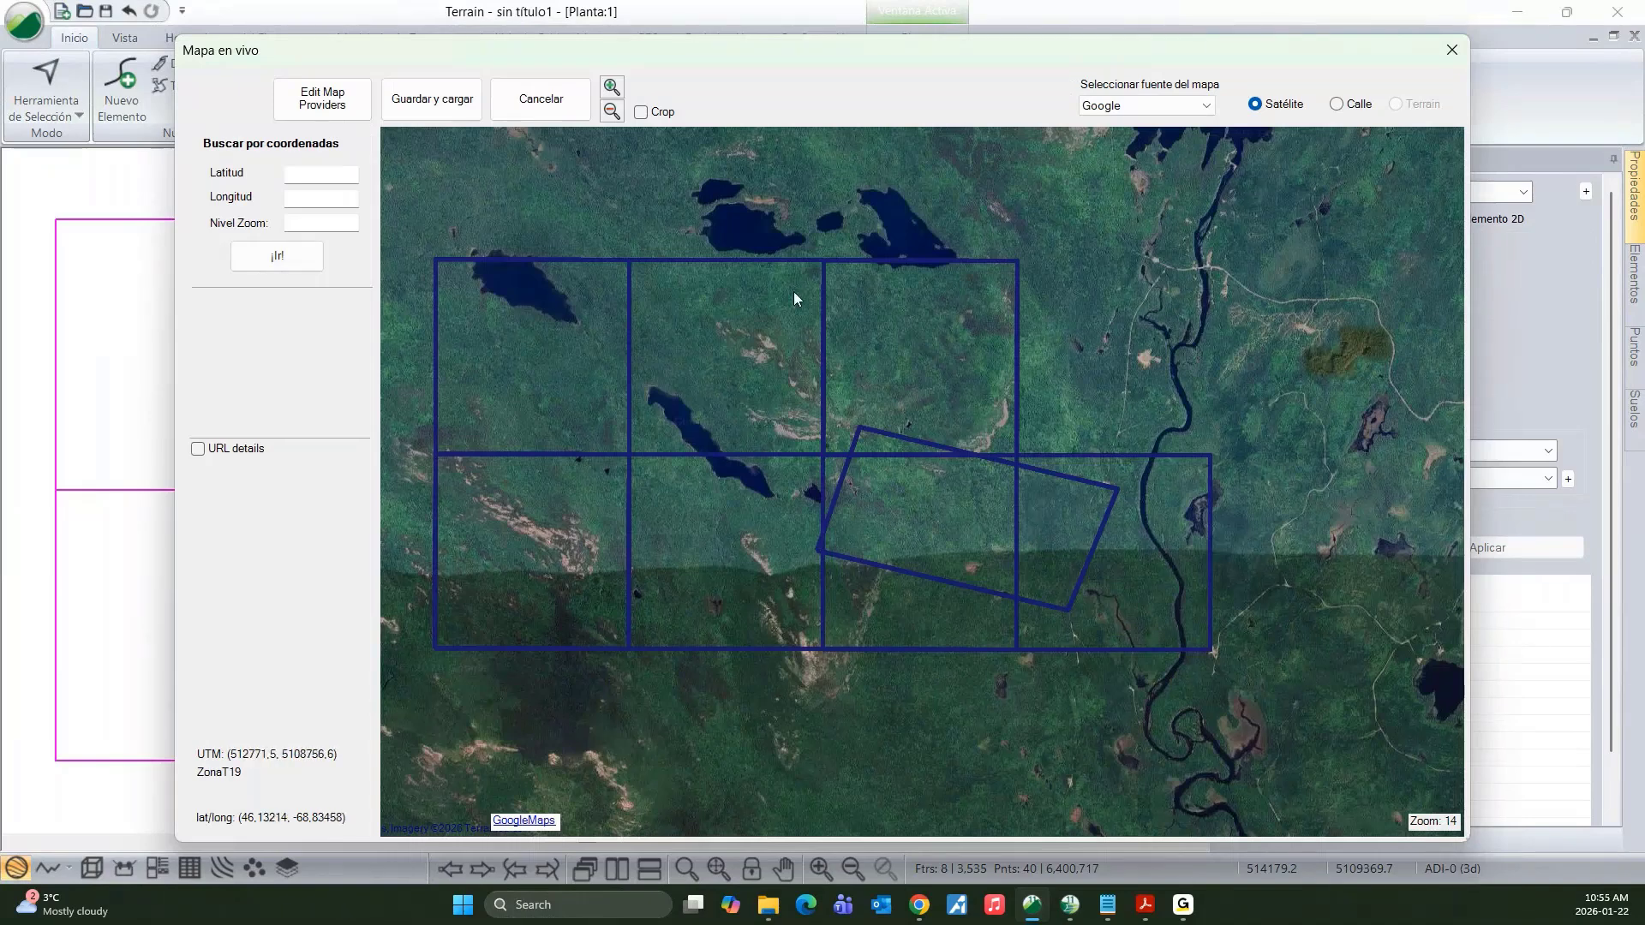
- Check the Google satellite image size at zoom 18 for a crop area around all the LiDAR tiles, without saving
click(640, 112)
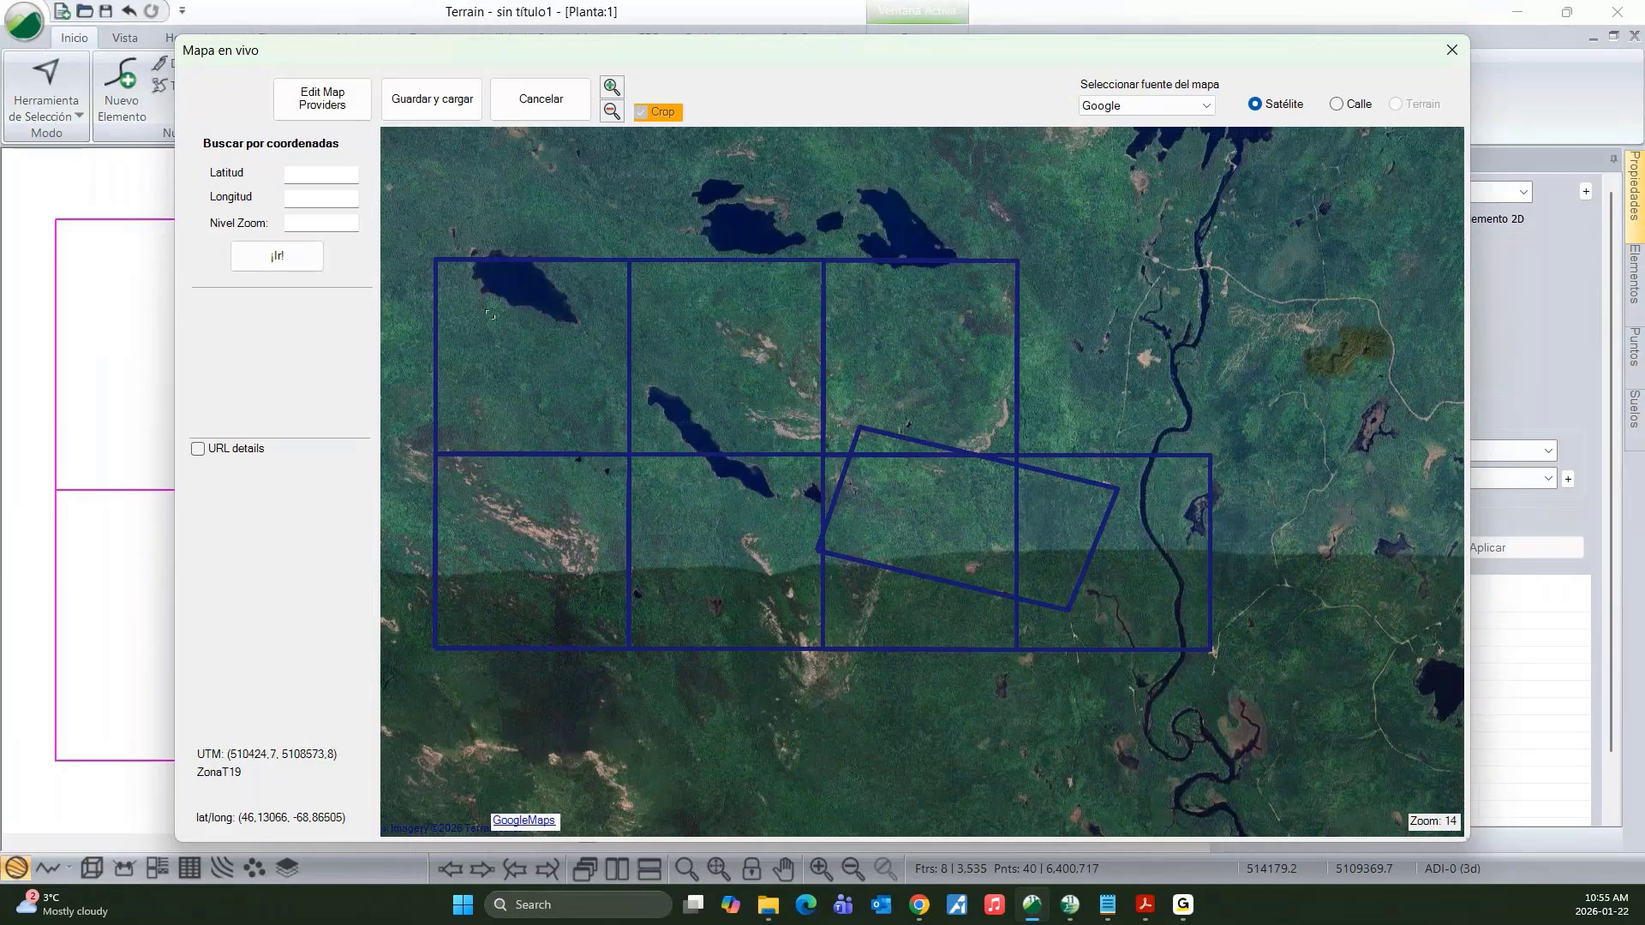
drag(434, 261, 1212, 651)
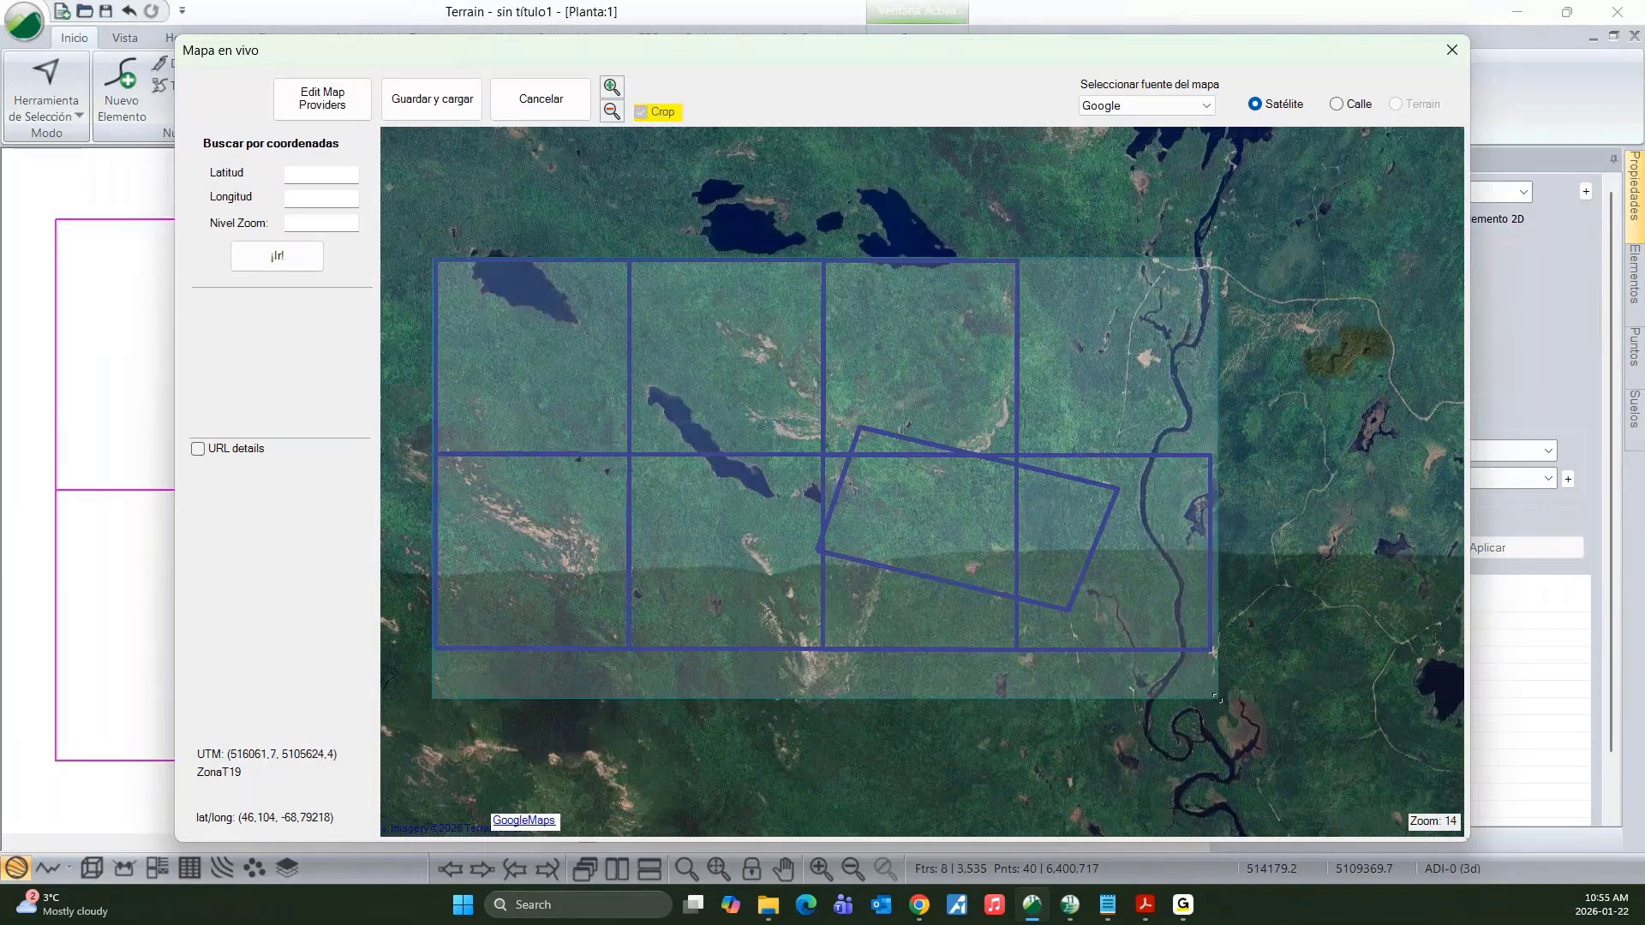
click(432, 98)
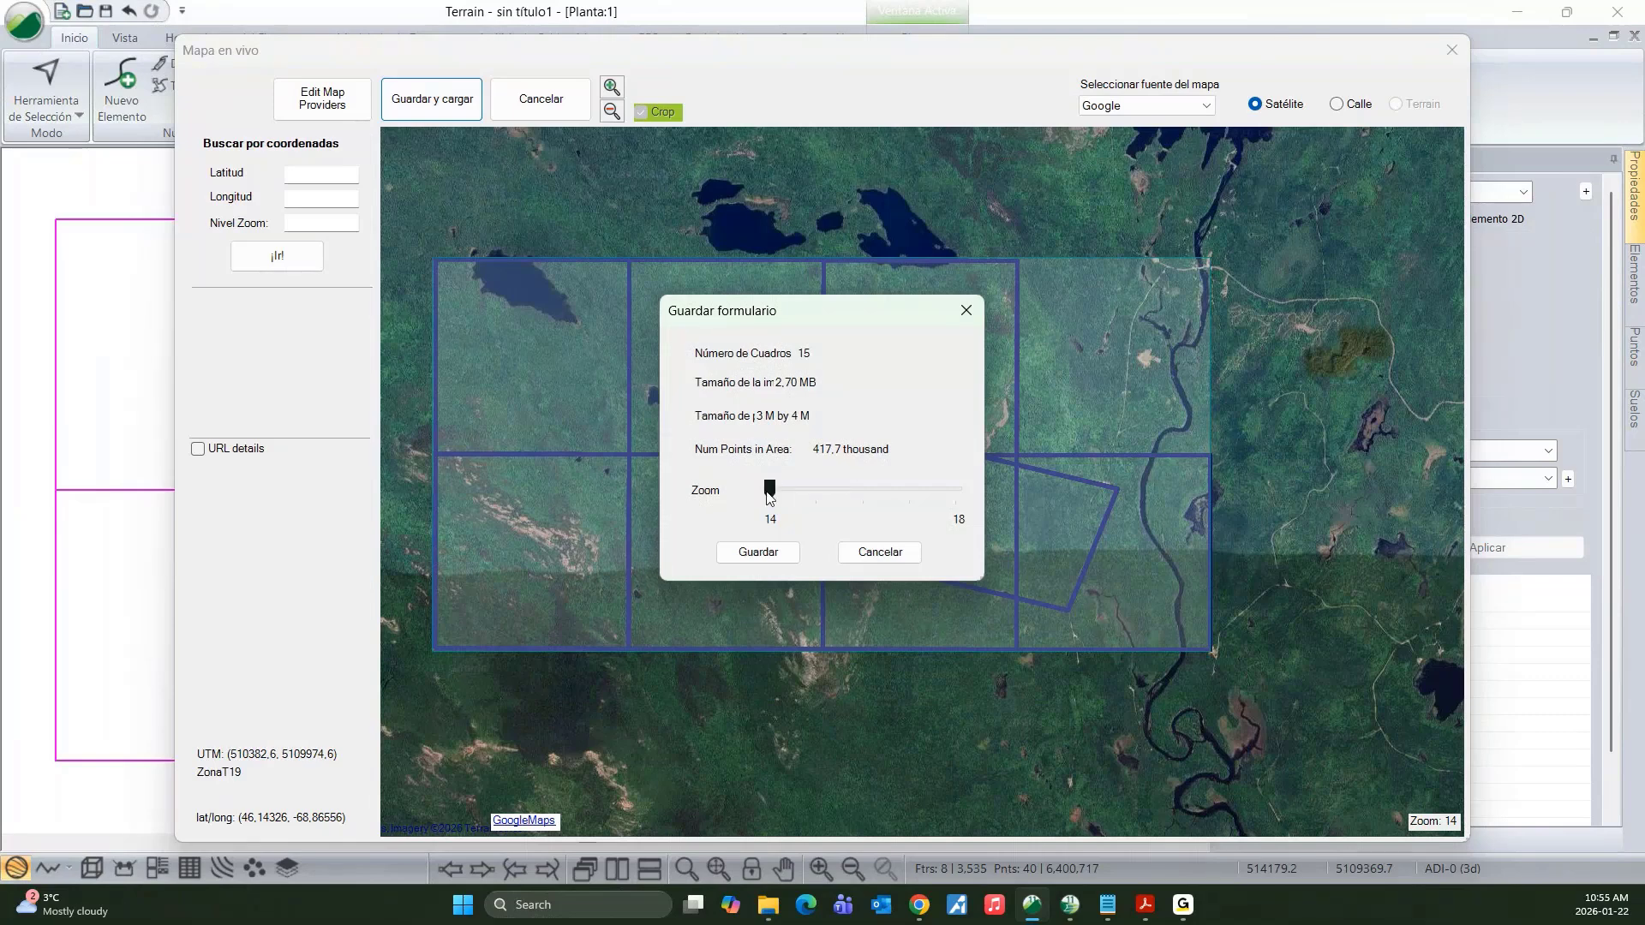
drag(774, 497, 935, 480)
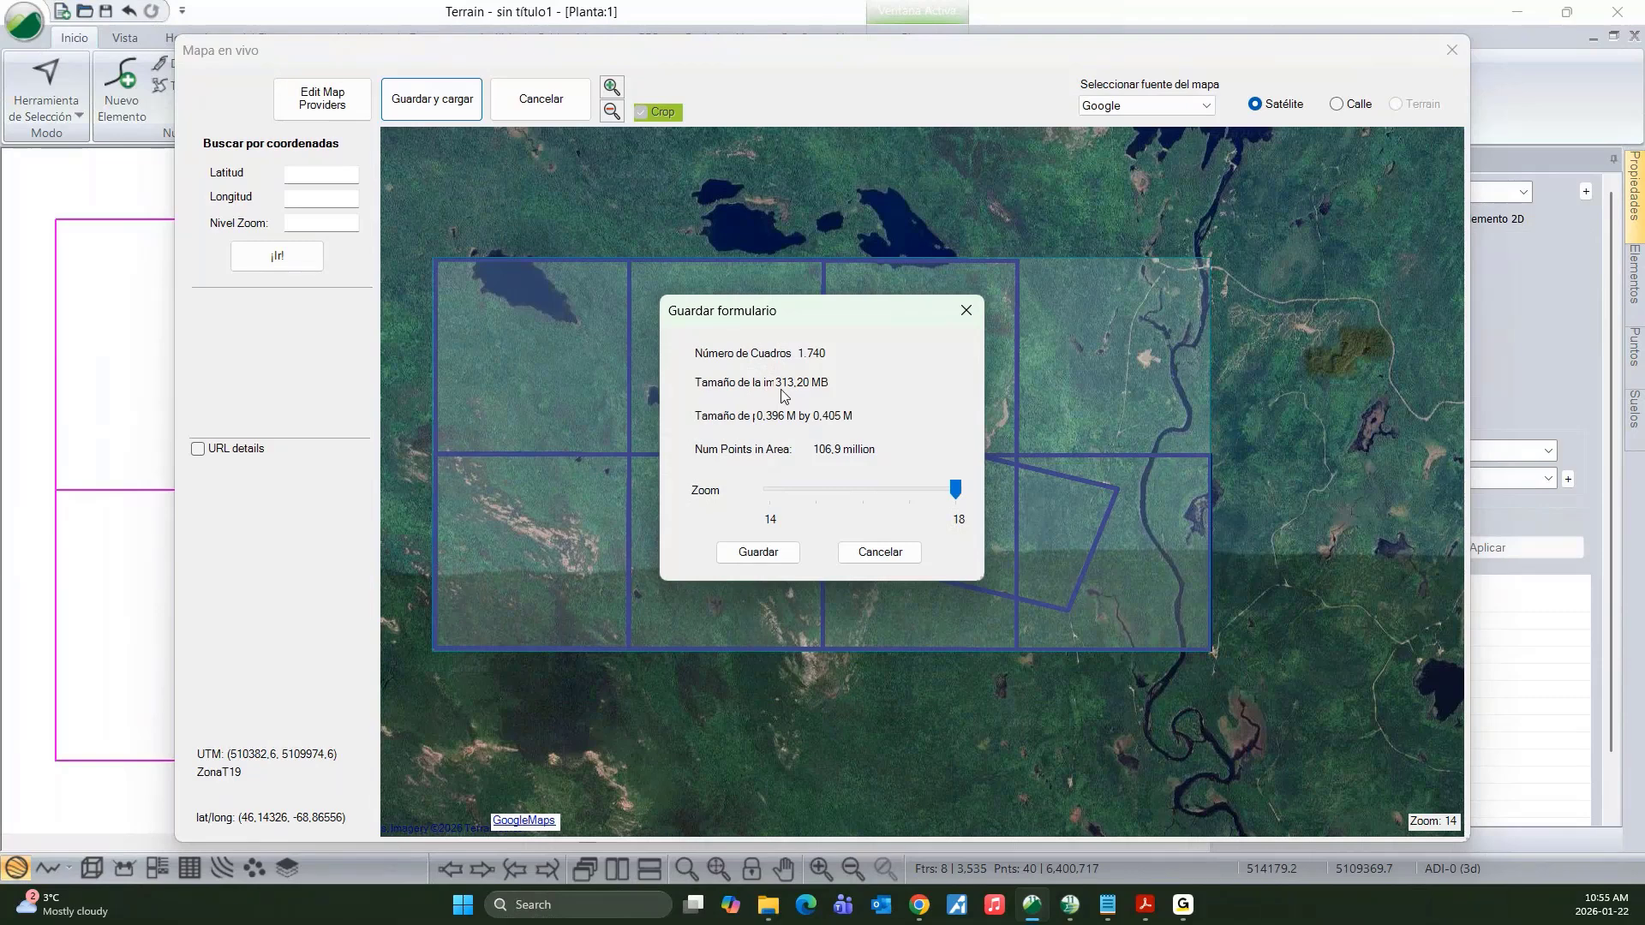
click(965, 312)
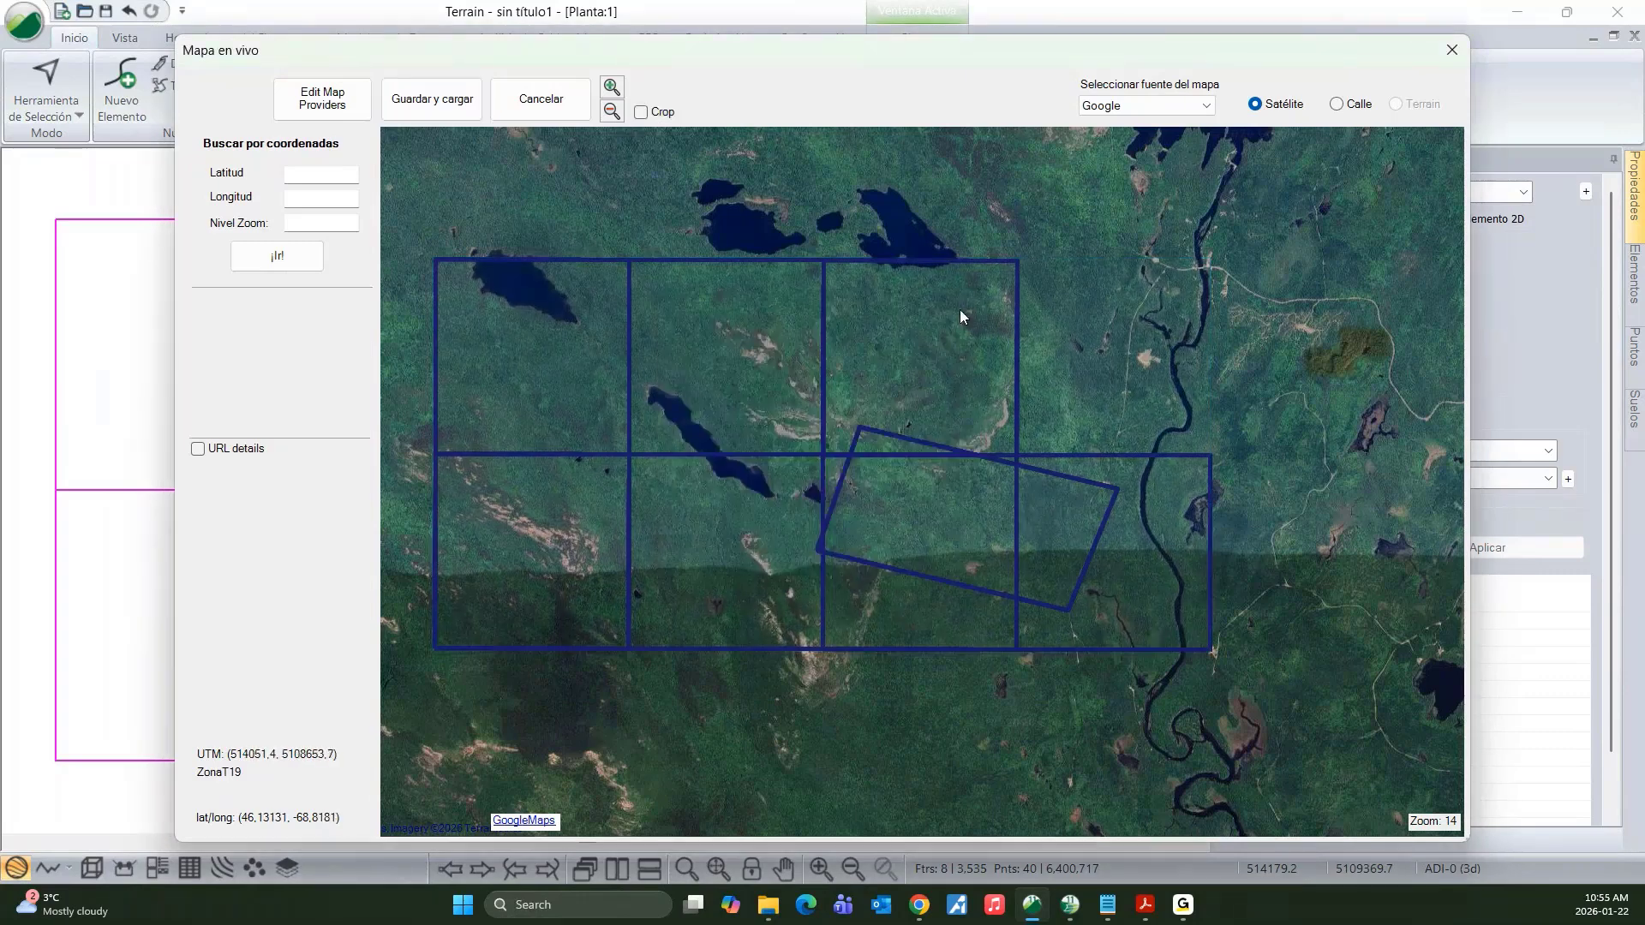
- Crop the Google satellite image to a rectangle around the ADI boundary and set its zoom one level below 18
click(641, 112)
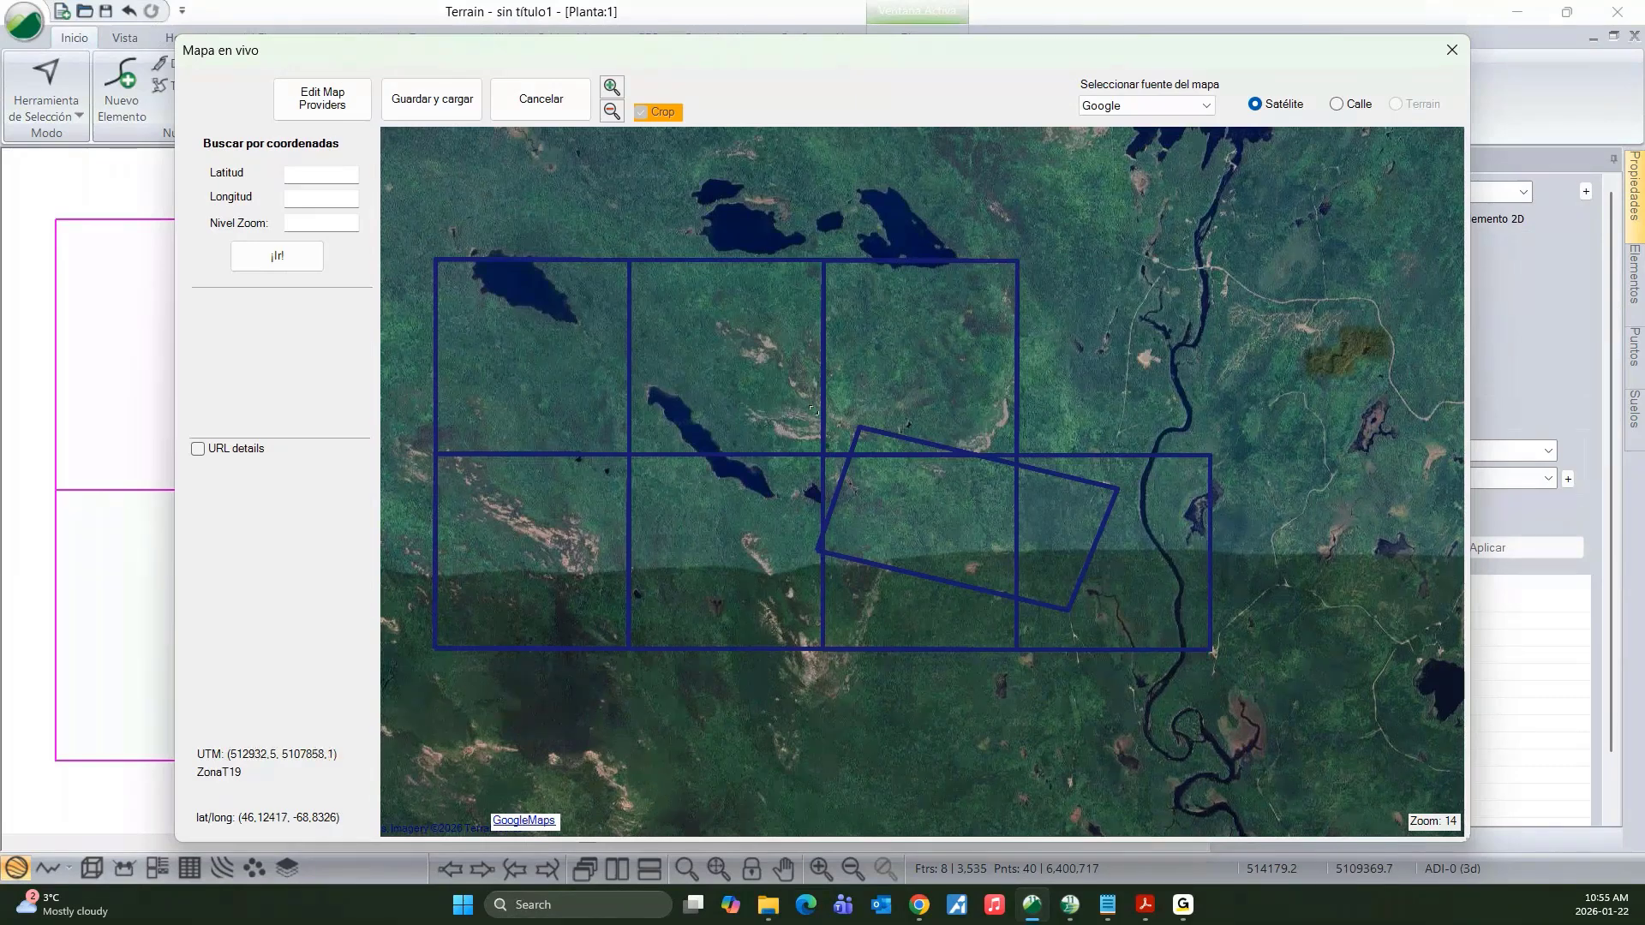
drag(818, 416, 1121, 614)
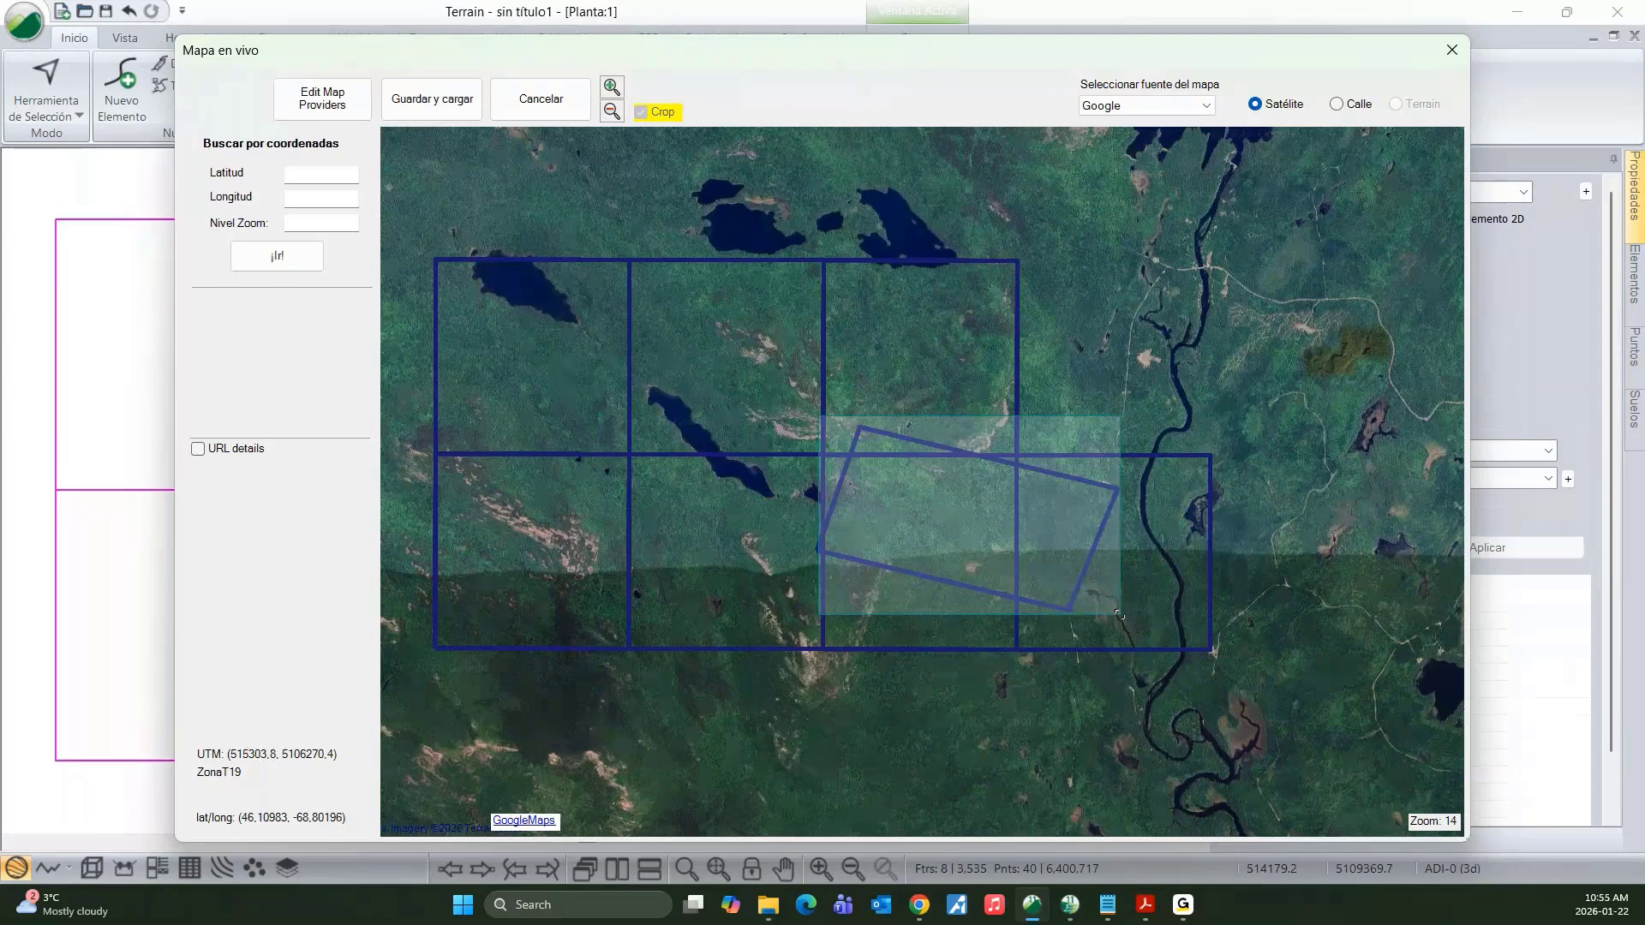
click(438, 98)
drag(770, 490, 969, 483)
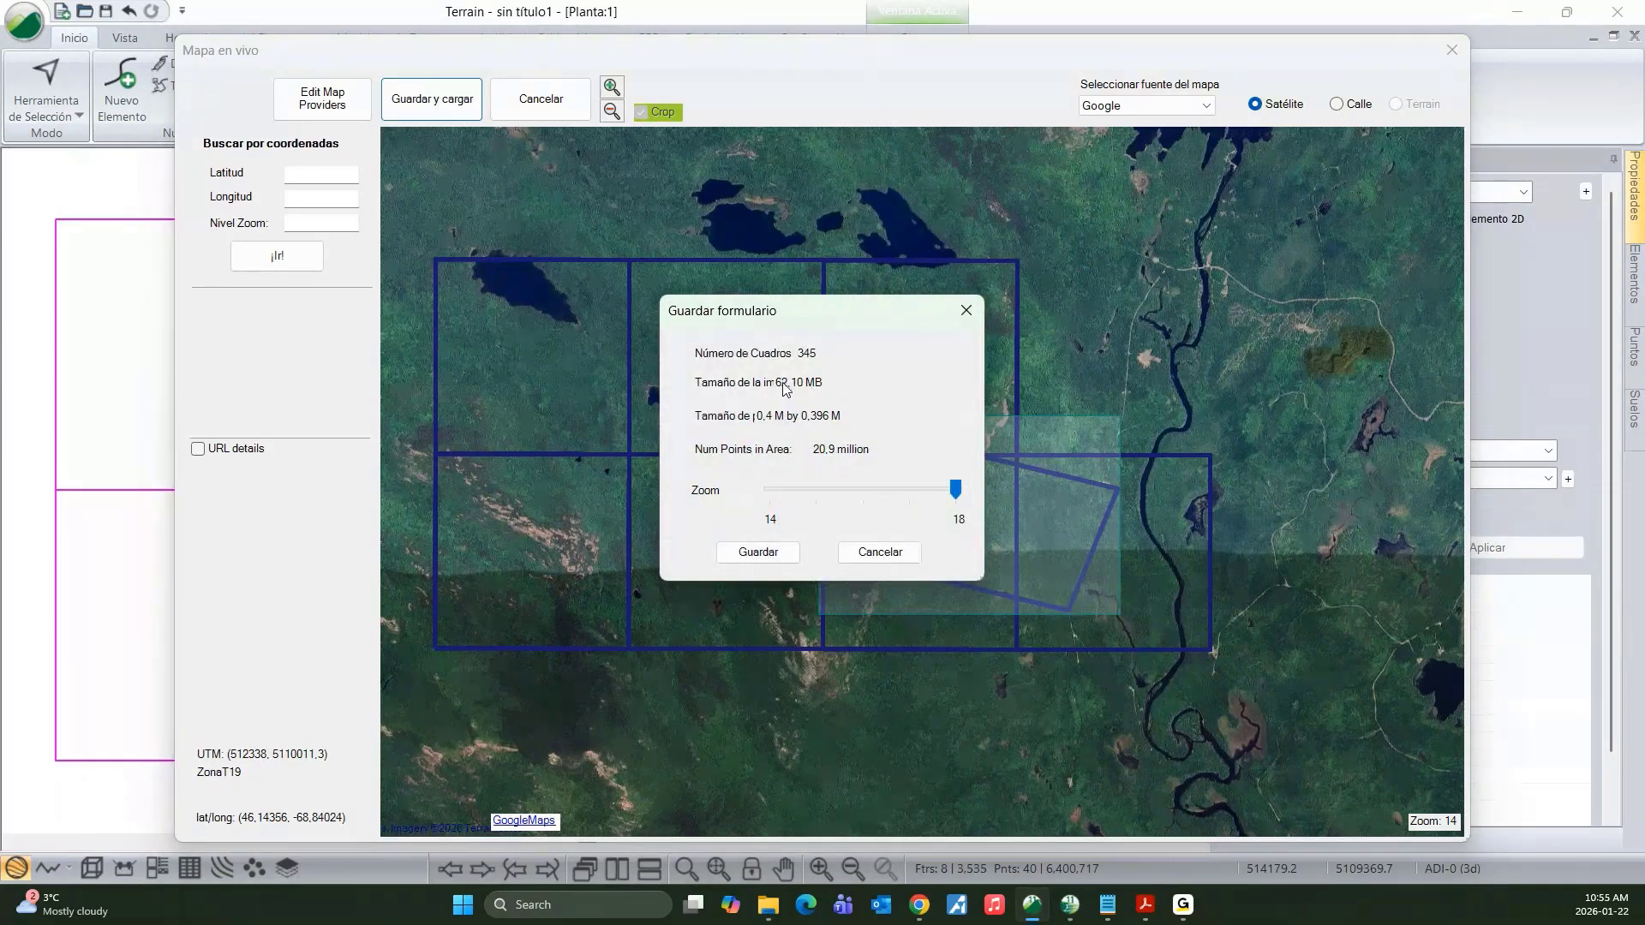
click(937, 499)
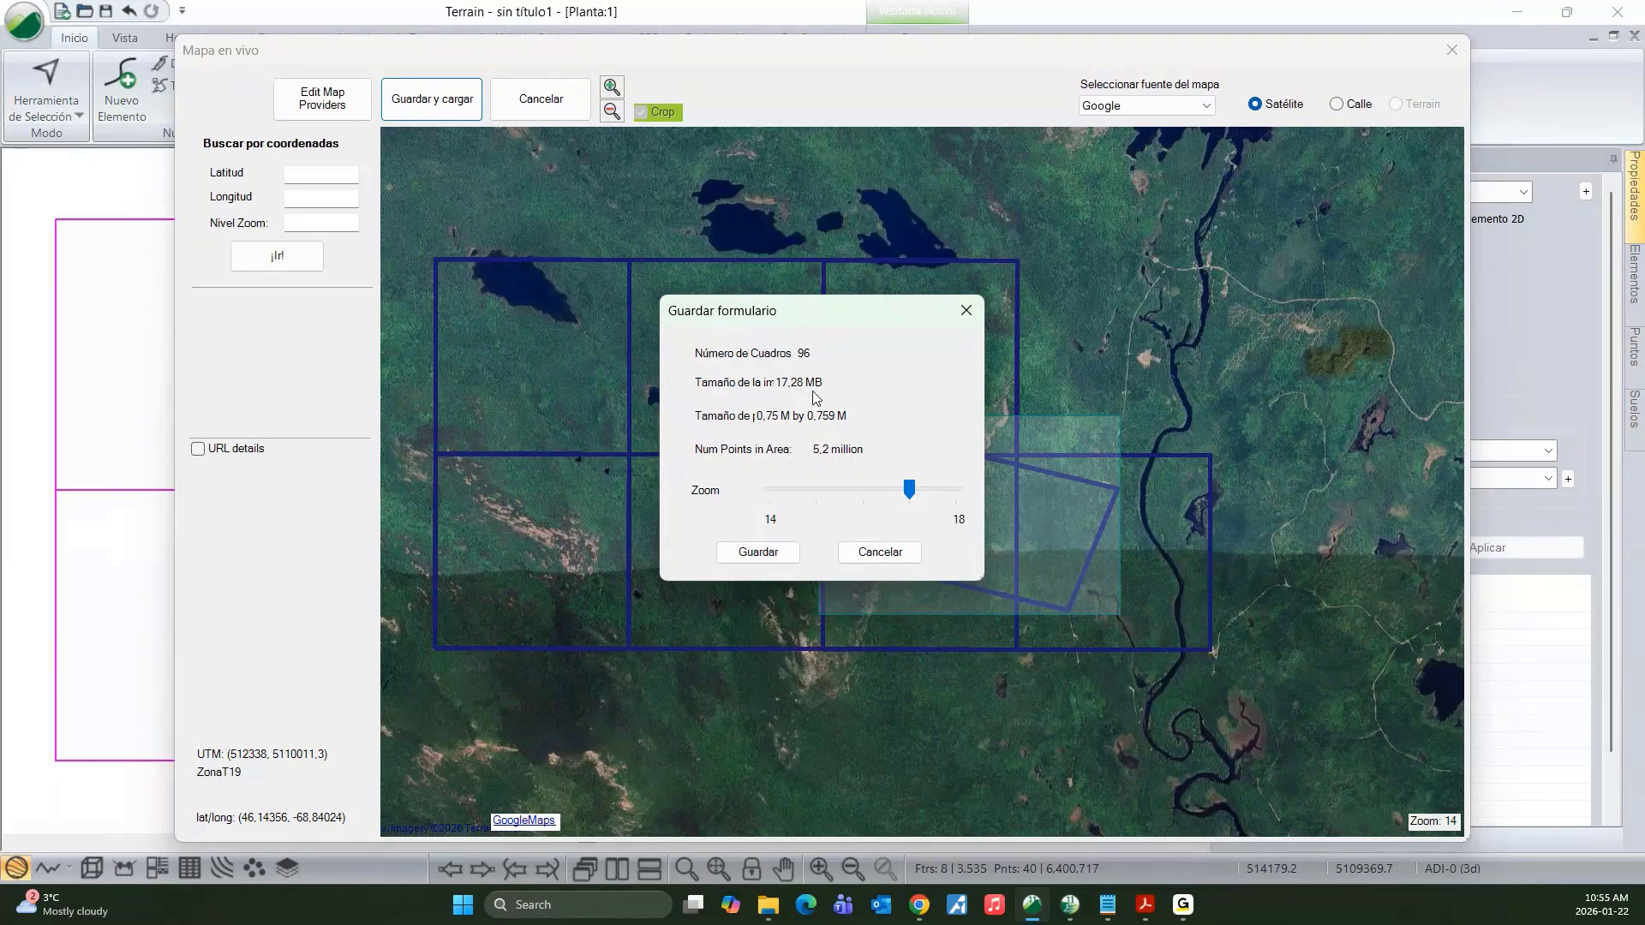
- Save the cropped satellite image as image.jpg in D5 - Enfoque con Resoluciones Múltiples, subfolder Parte 2 - Terrenos Múltiples
click(757, 555)
click(793, 507)
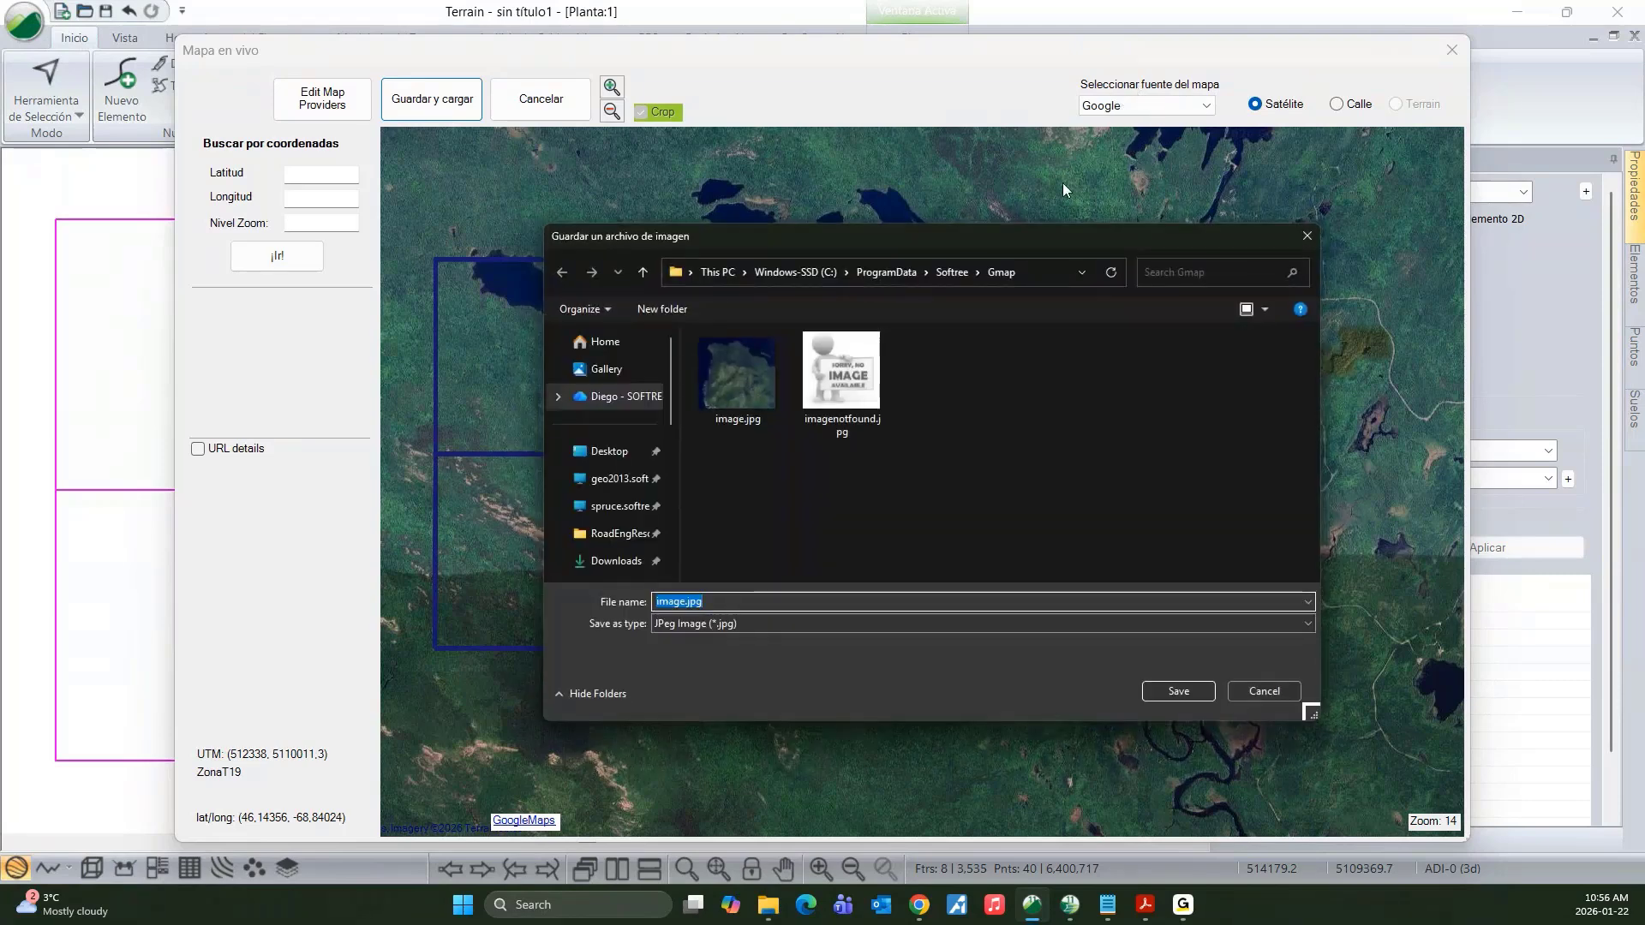
drag(974, 233, 818, 143)
scroll(467, 429, down, 3)
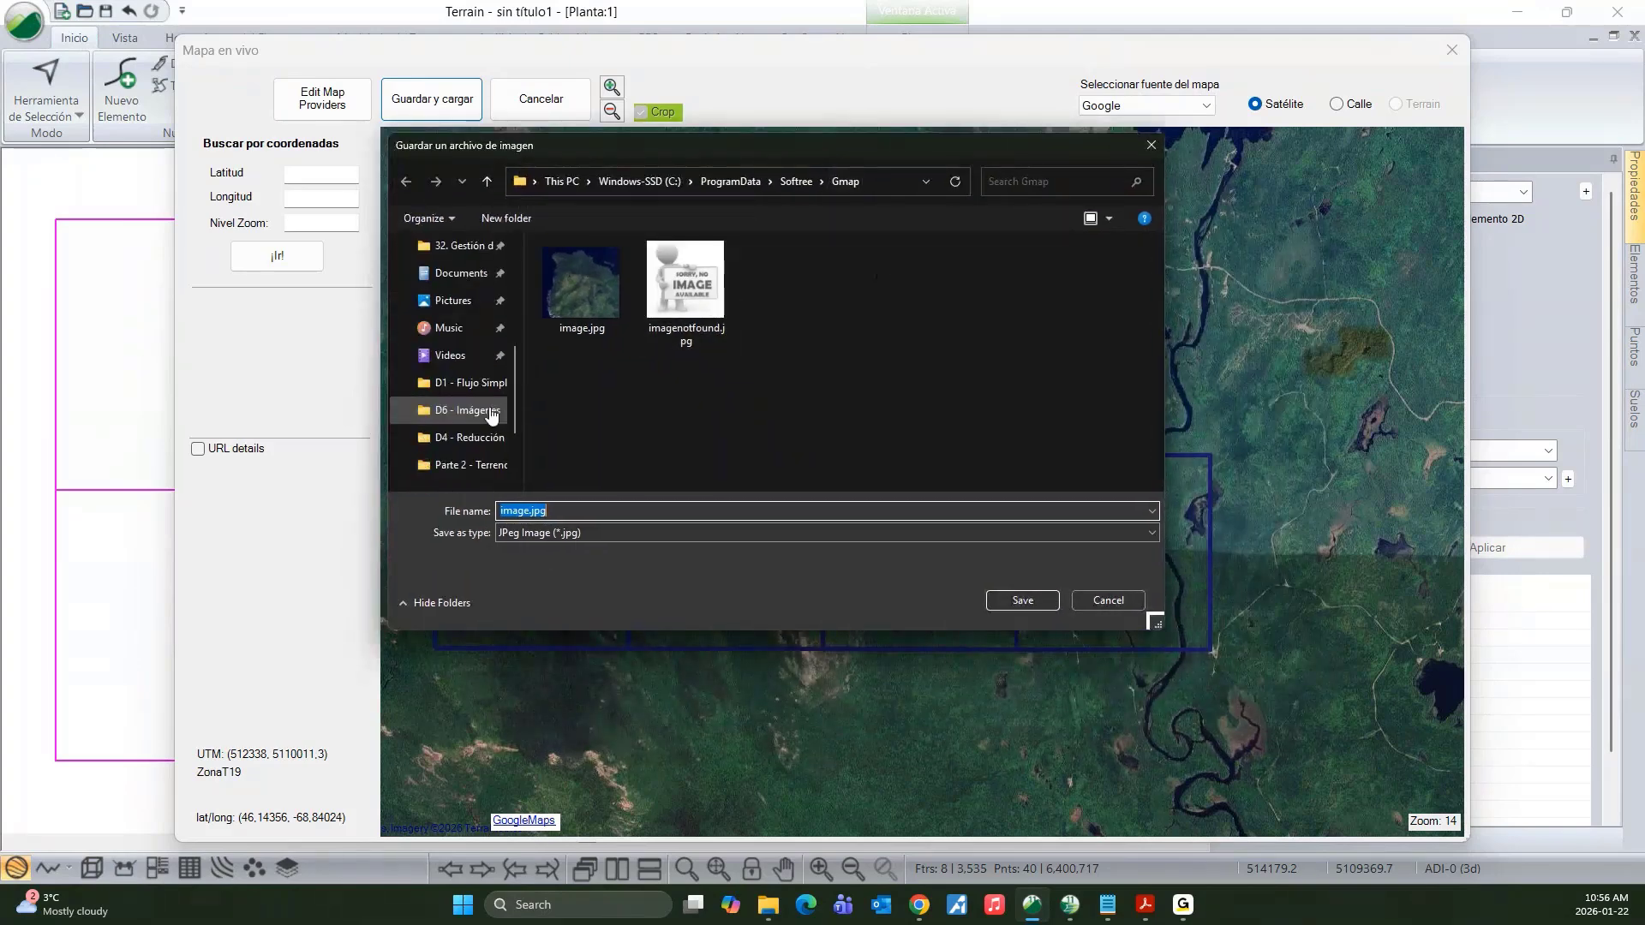
click(467, 440)
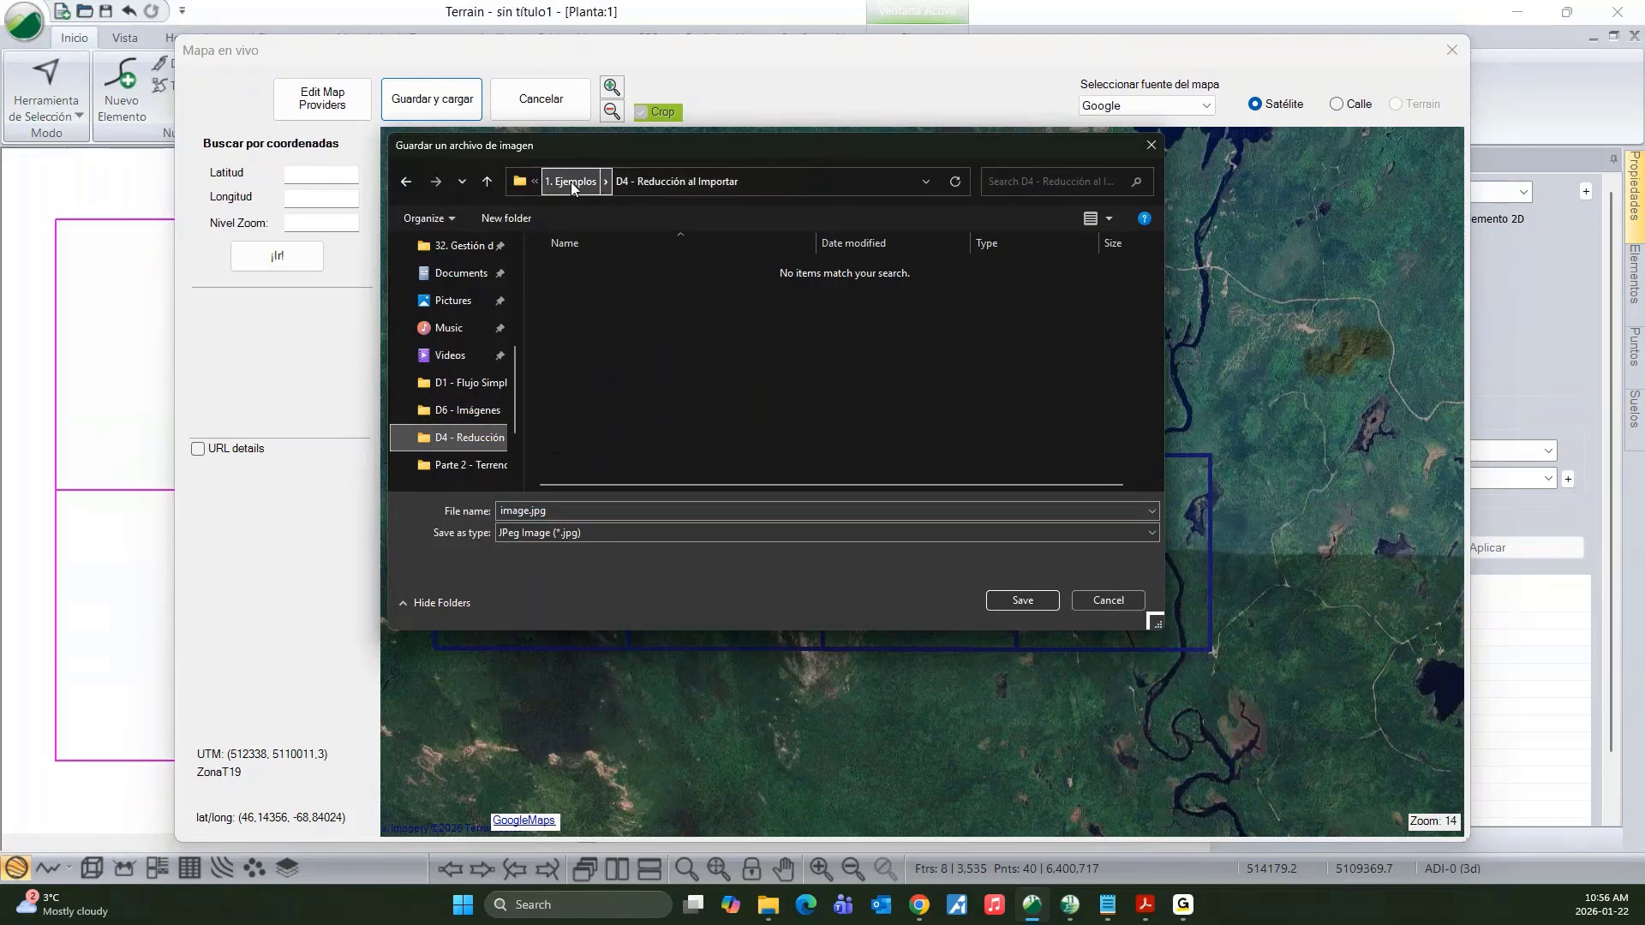
click(571, 182)
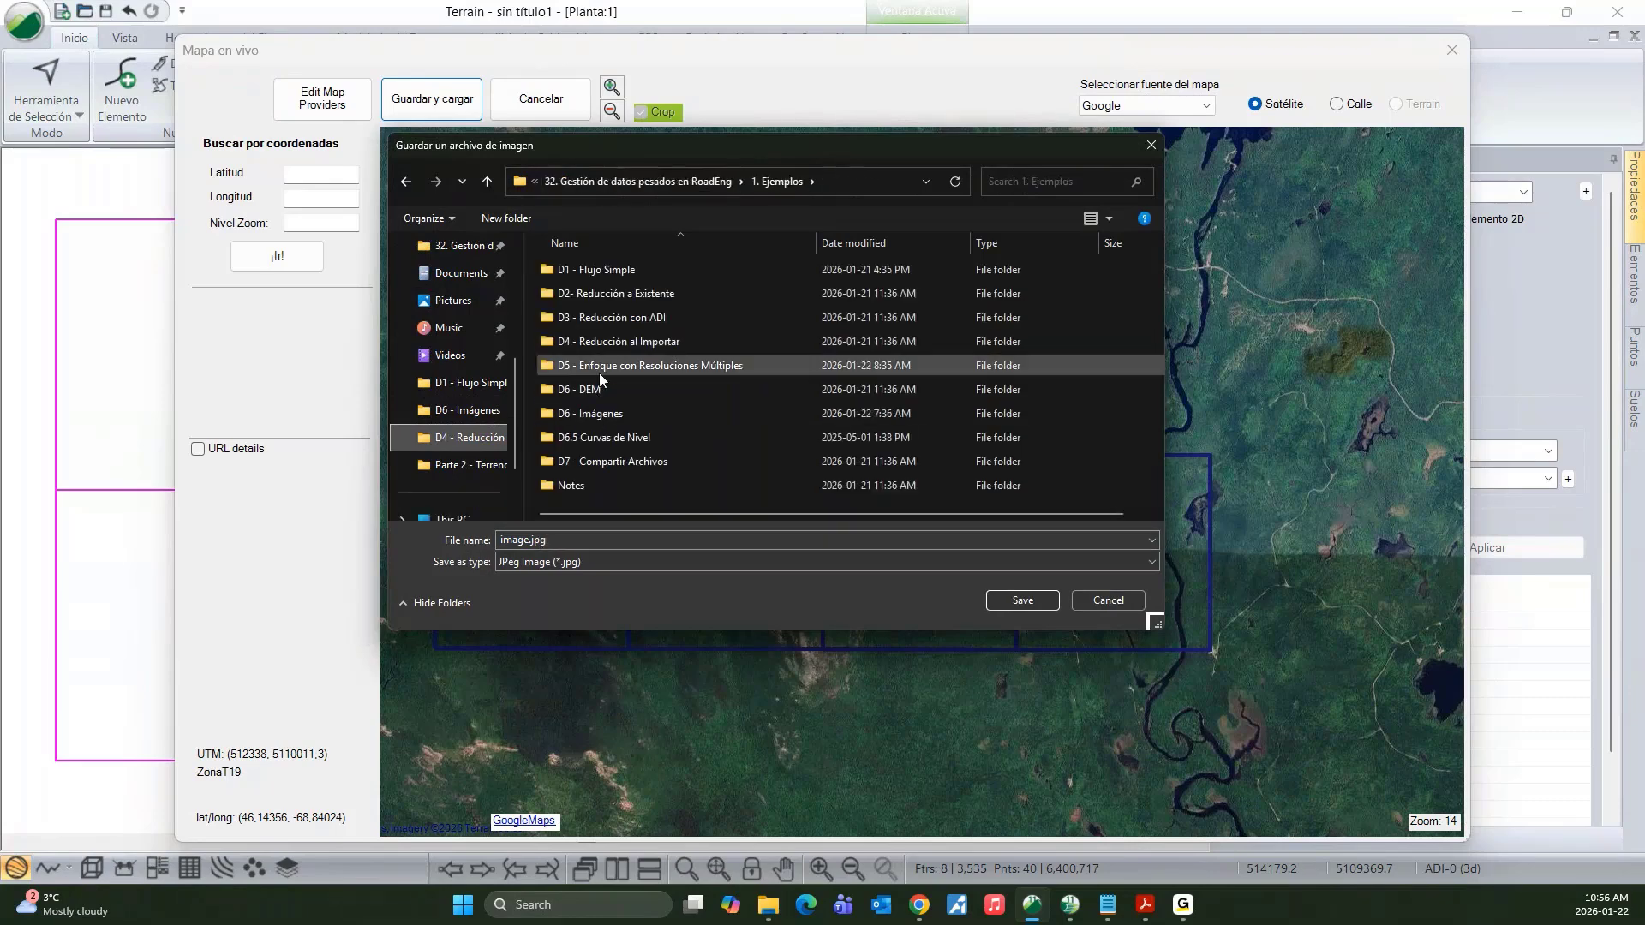
double_click(605, 368)
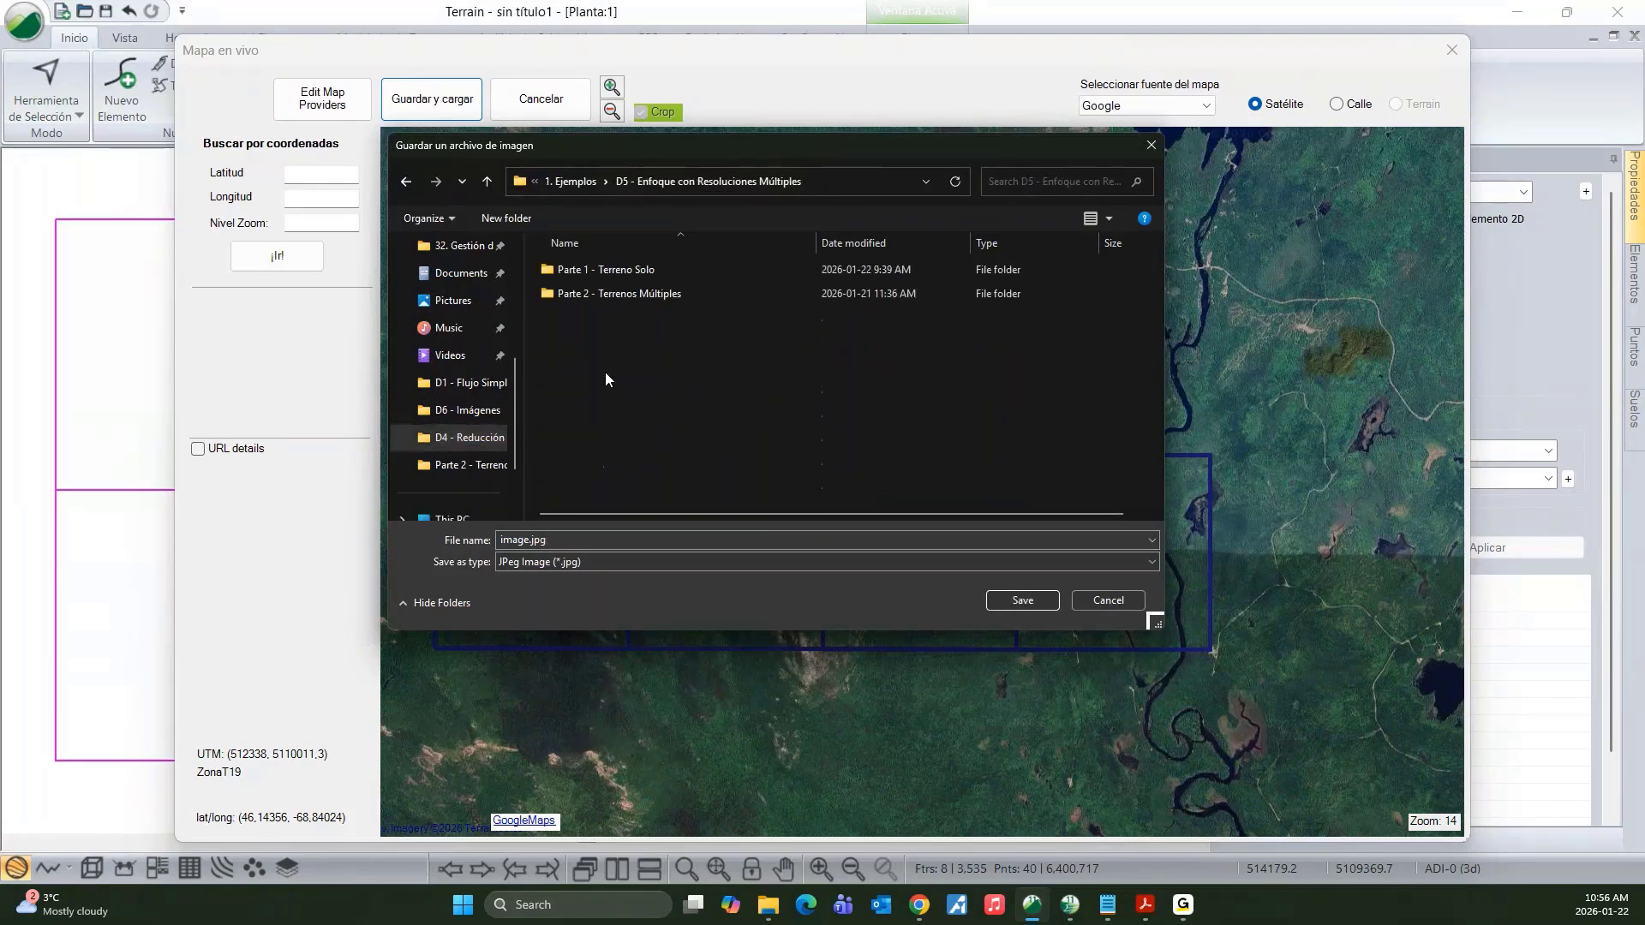
double_click(617, 293)
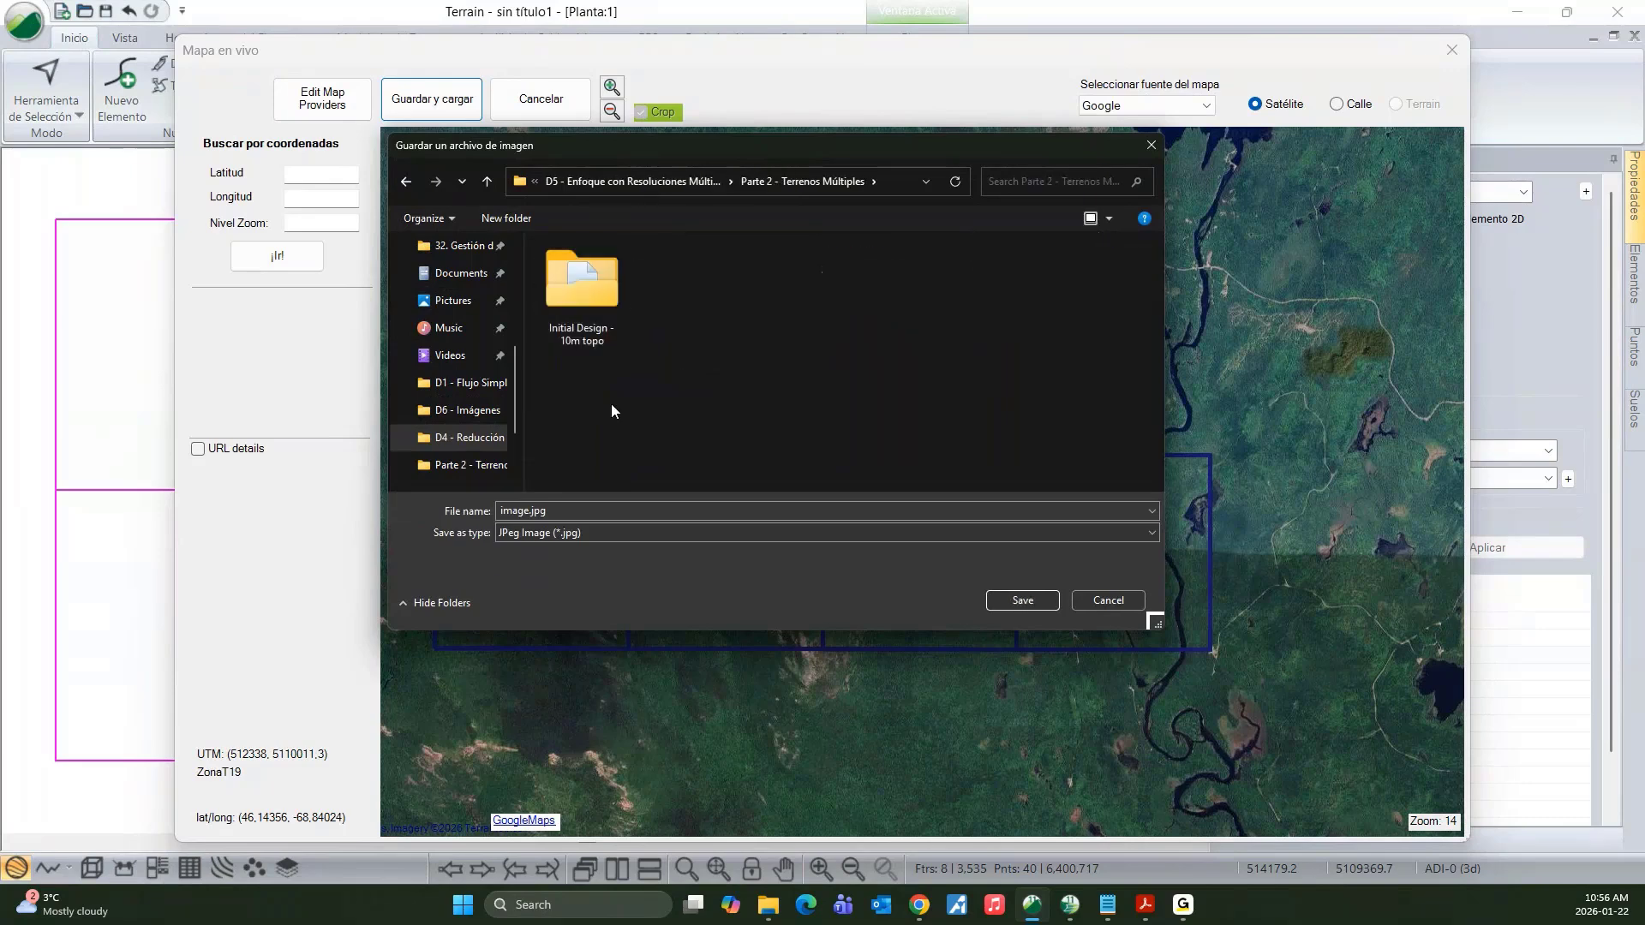
click(1020, 598)
key(Return)
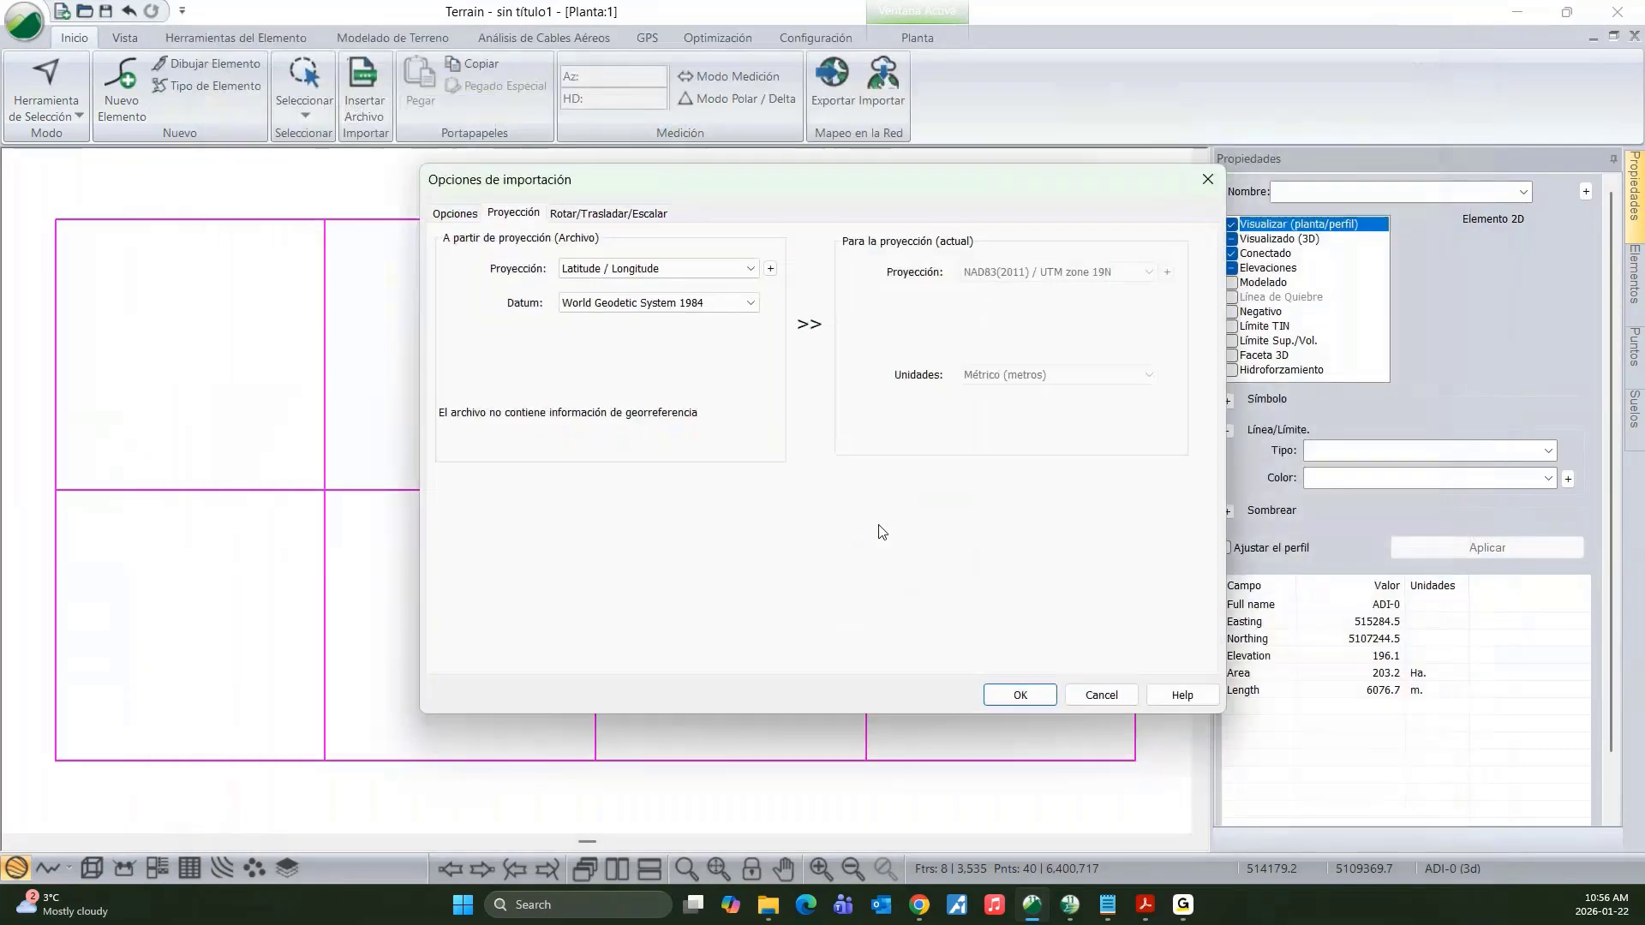
- Set the imported image's quality to the highest level, factor 1.0000
click(459, 218)
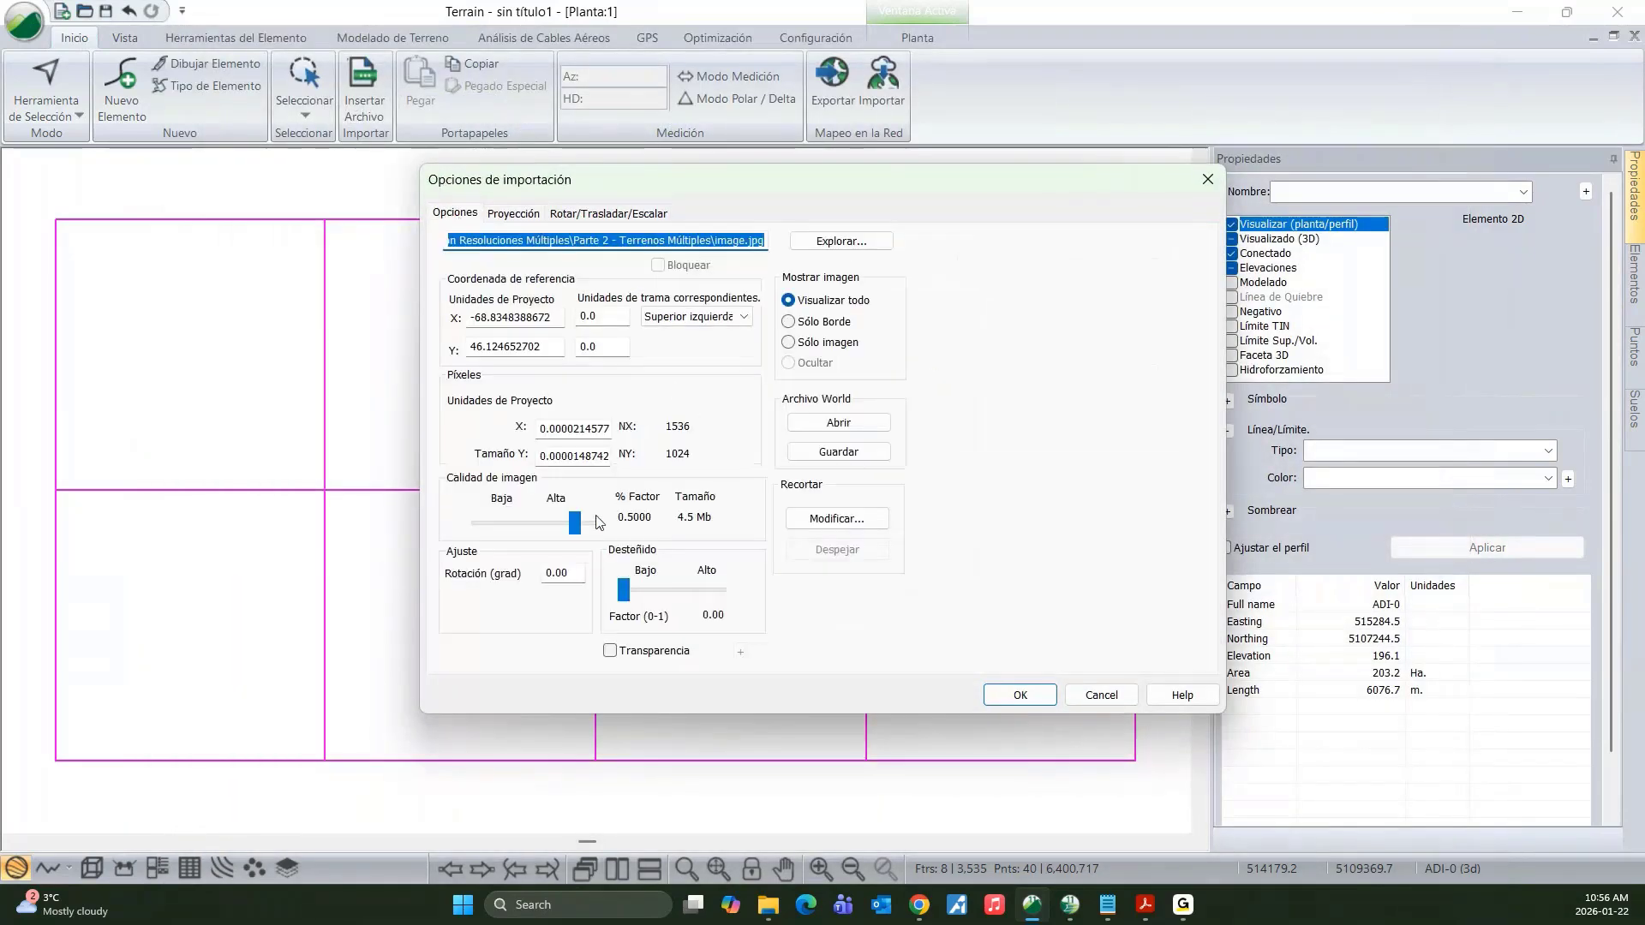
drag(574, 527, 623, 517)
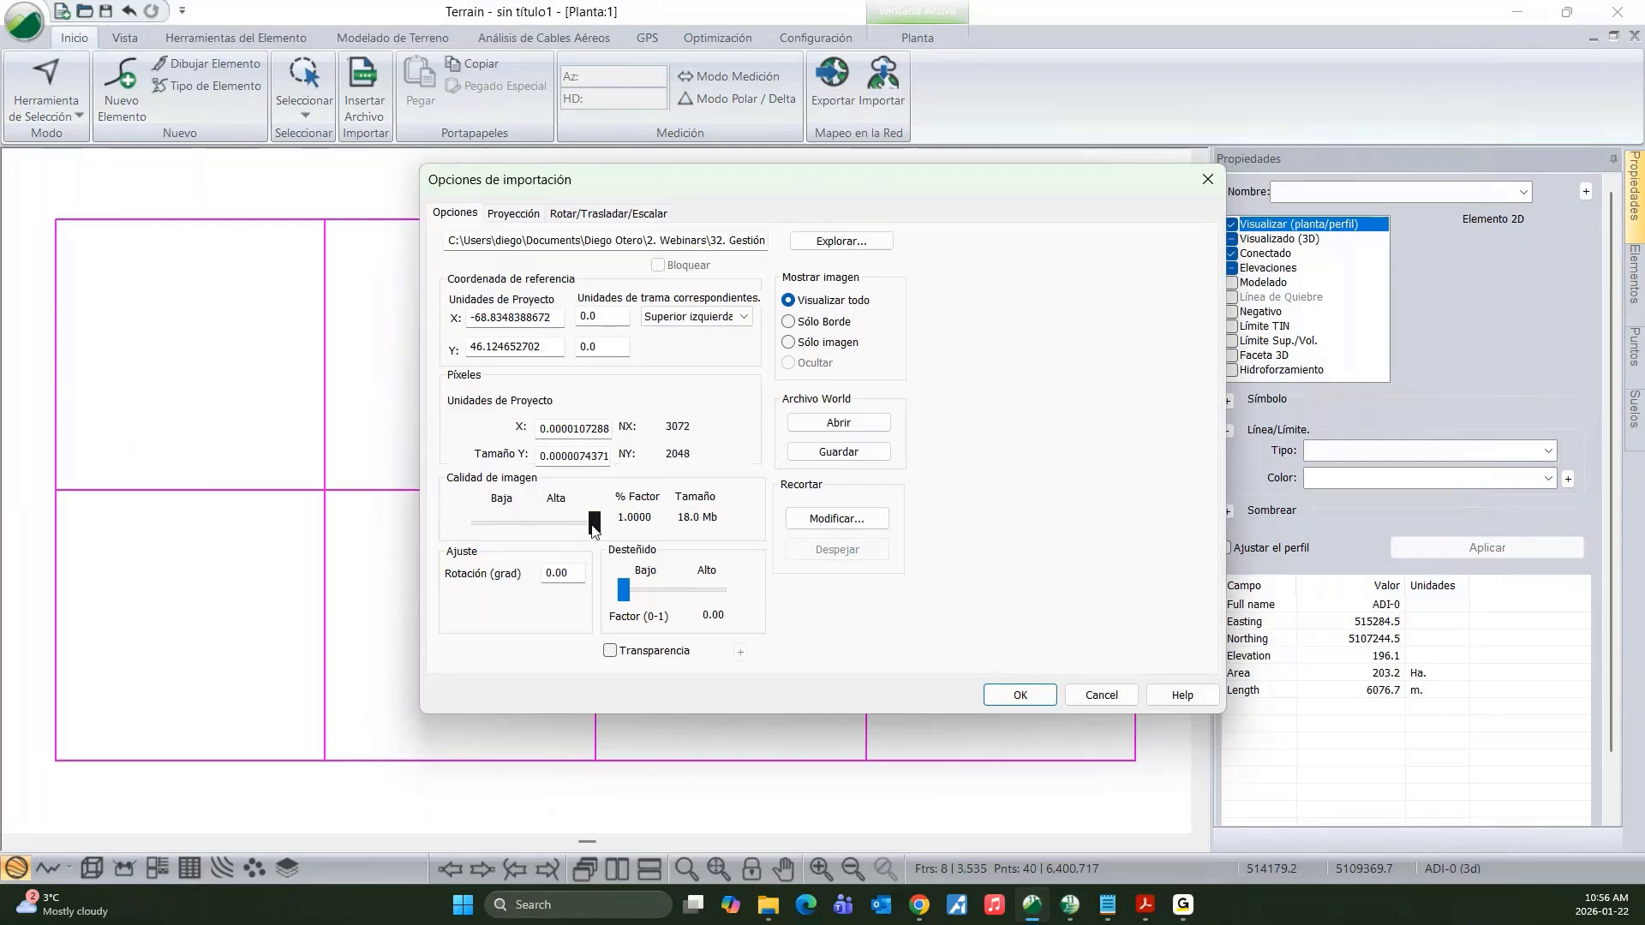
drag(594, 523, 540, 530)
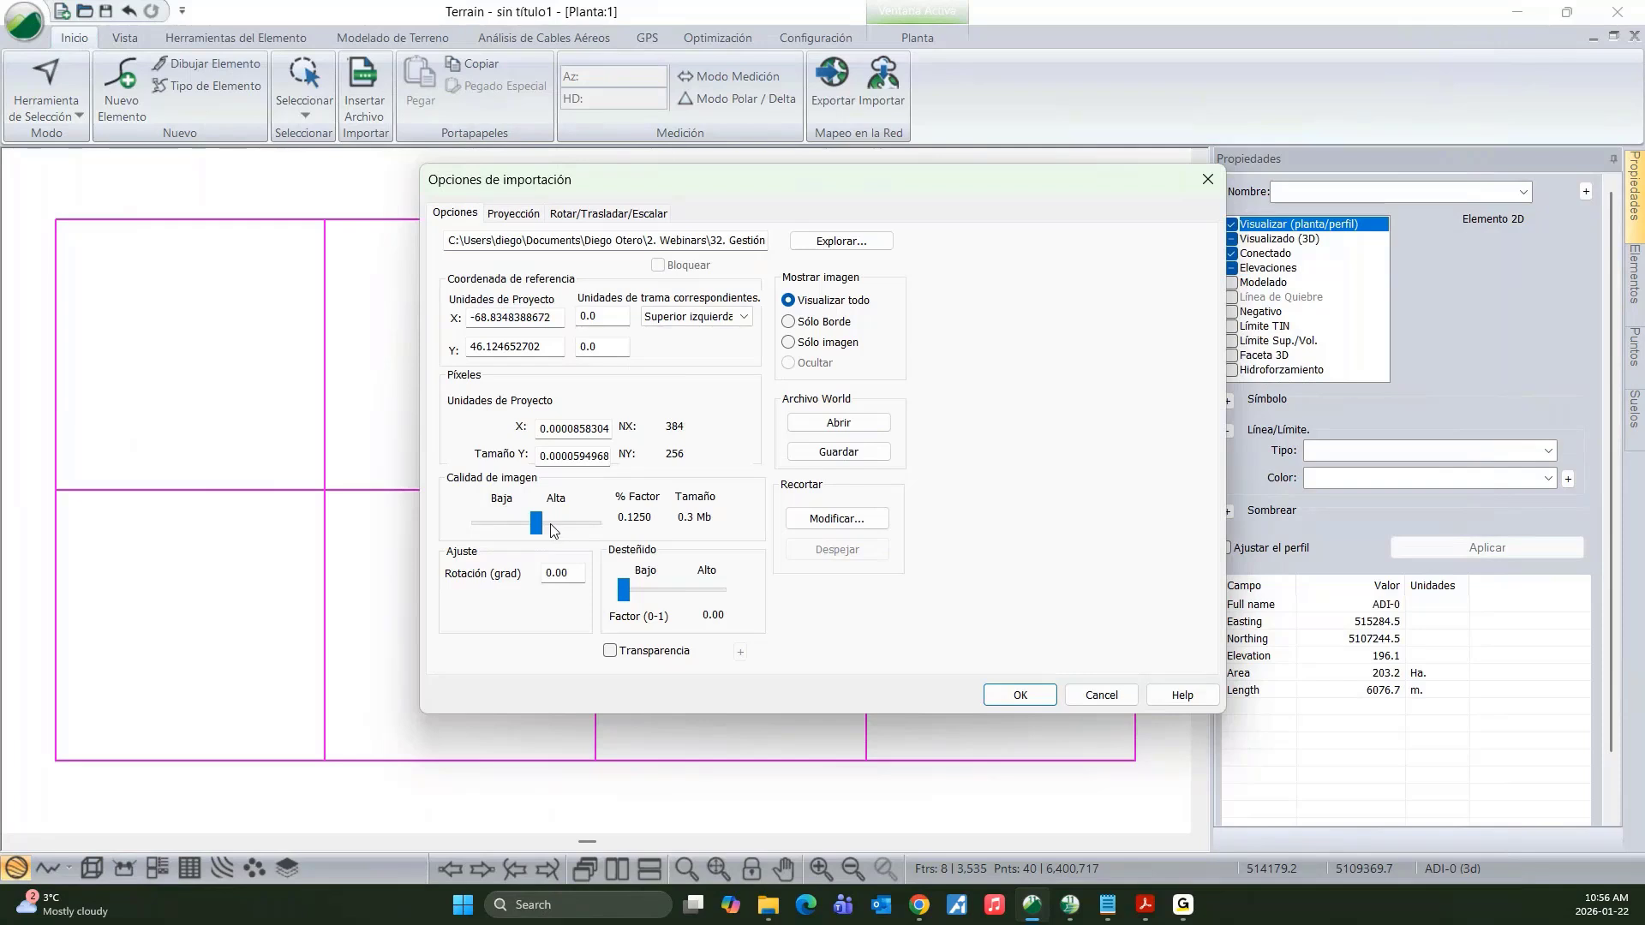
drag(540, 526, 612, 524)
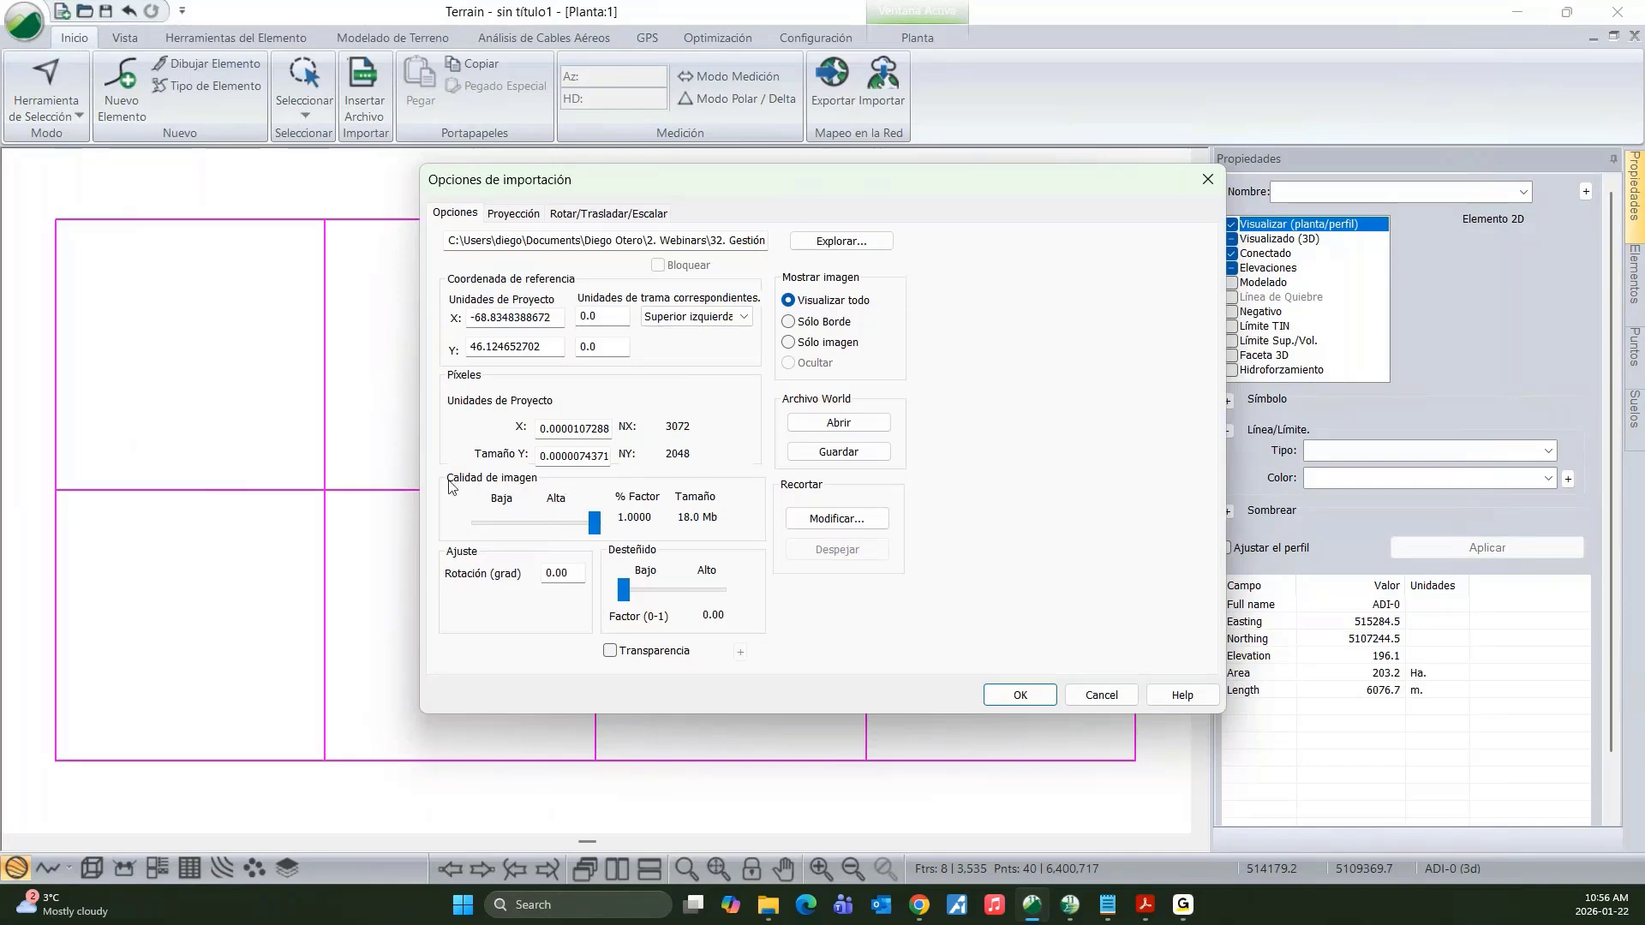
- Import the image, applying the transformation from WGS 1984 latitude/longitude to NAD83(2011) / UTM zone 19N, and clear the element selection
click(1005, 688)
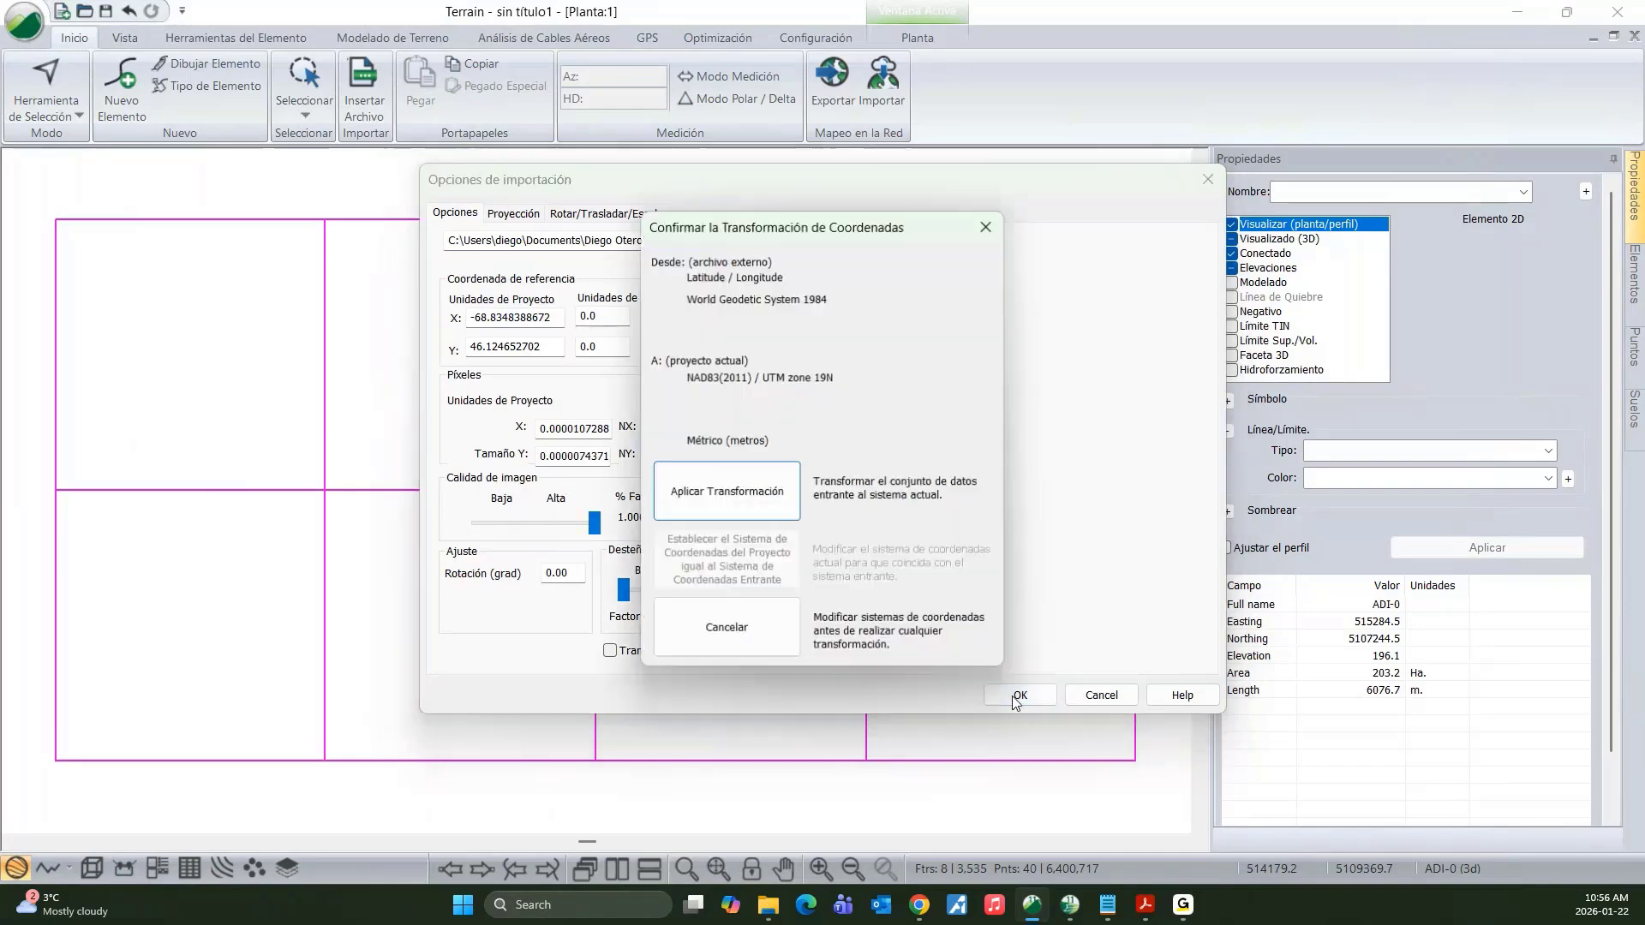
click(790, 498)
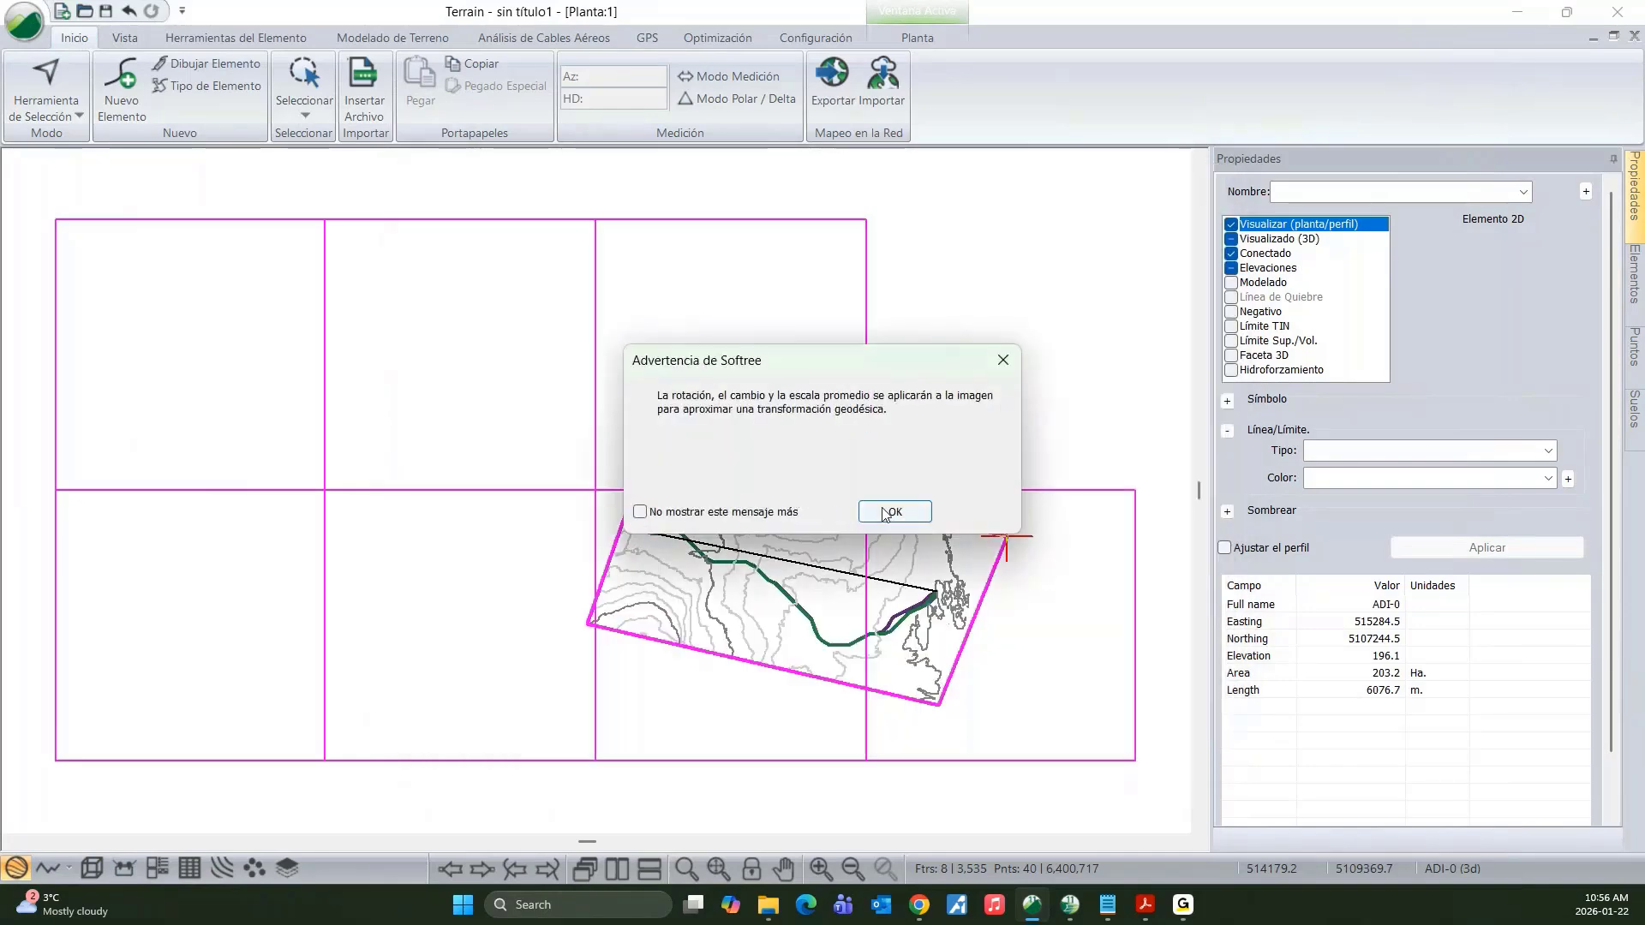
click(888, 513)
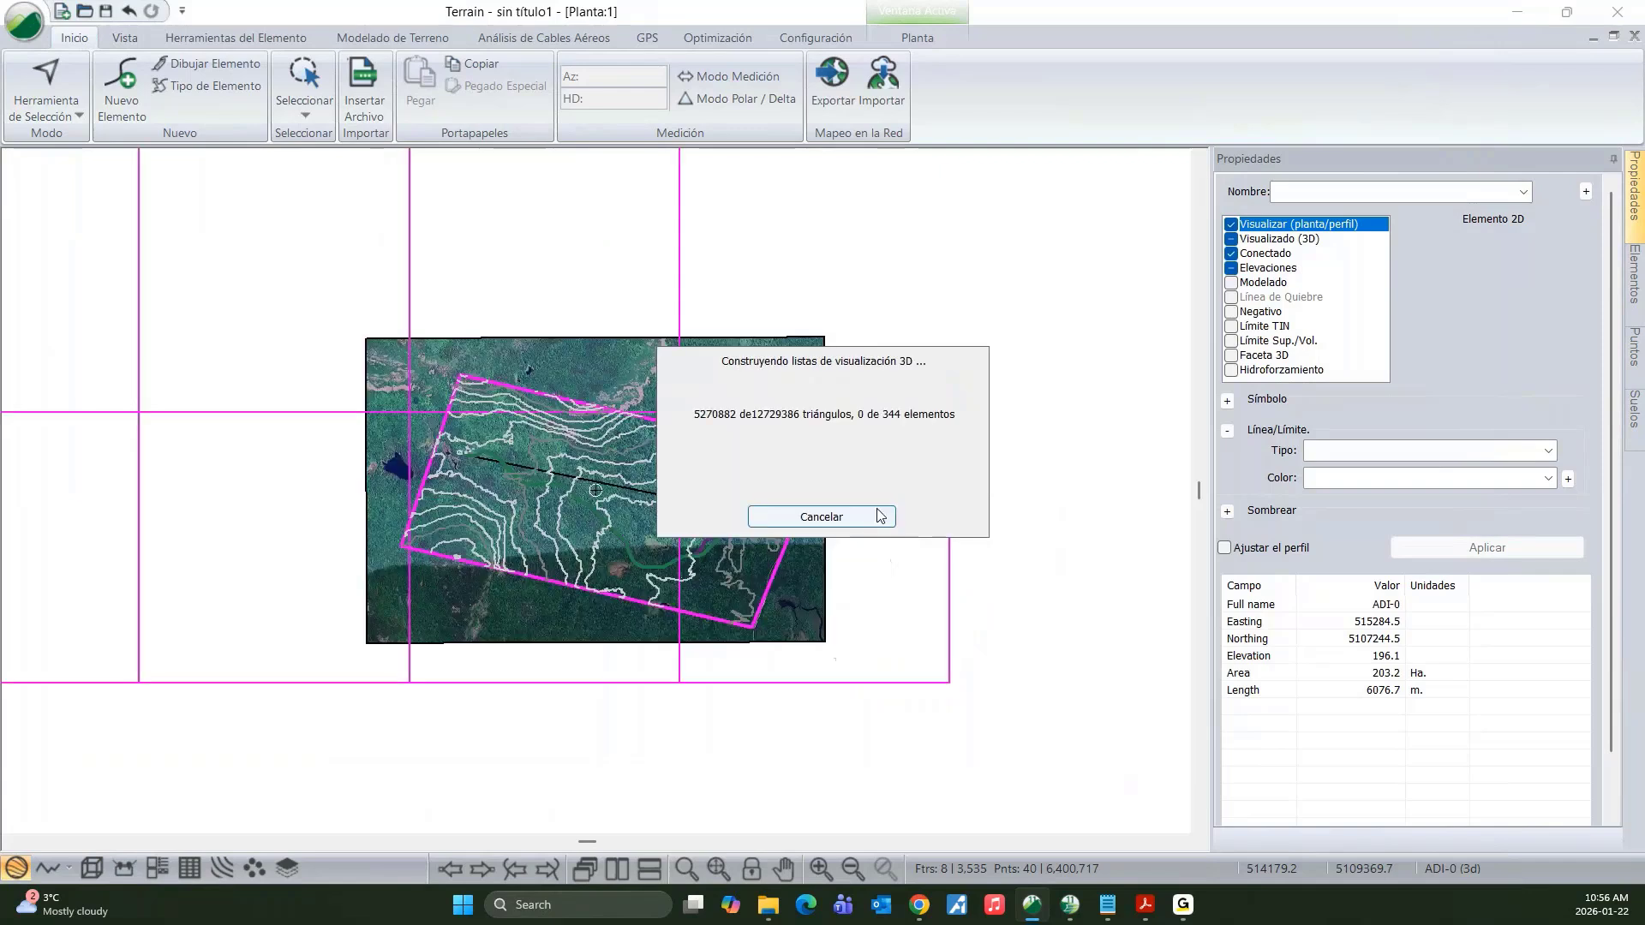
click(897, 504)
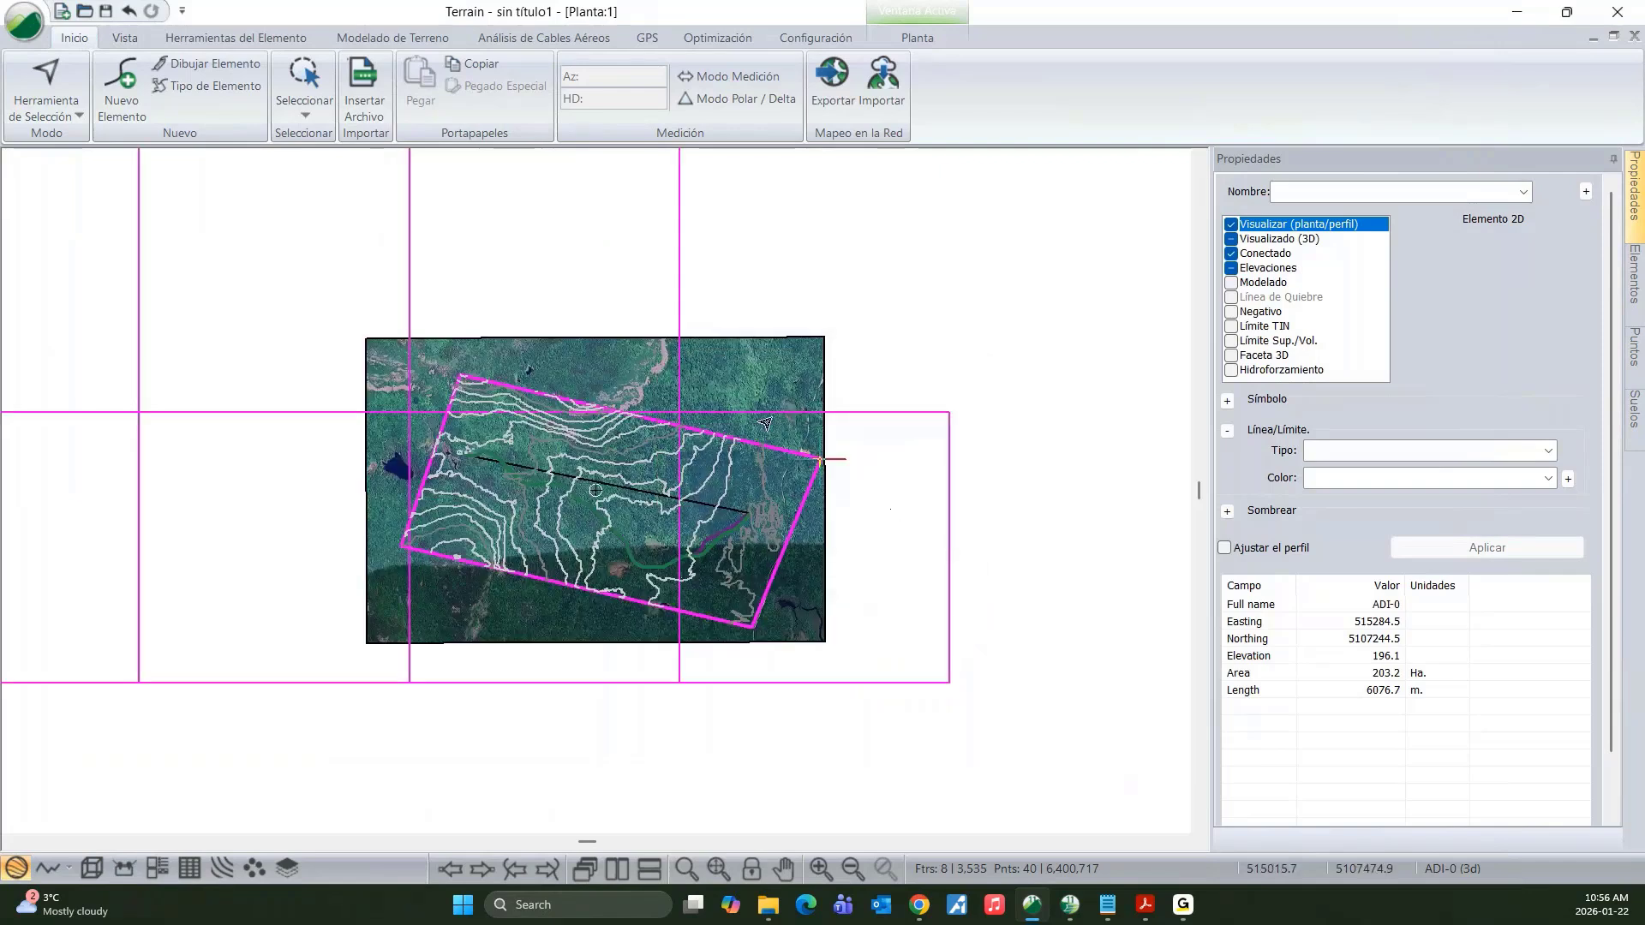
key(Escape)
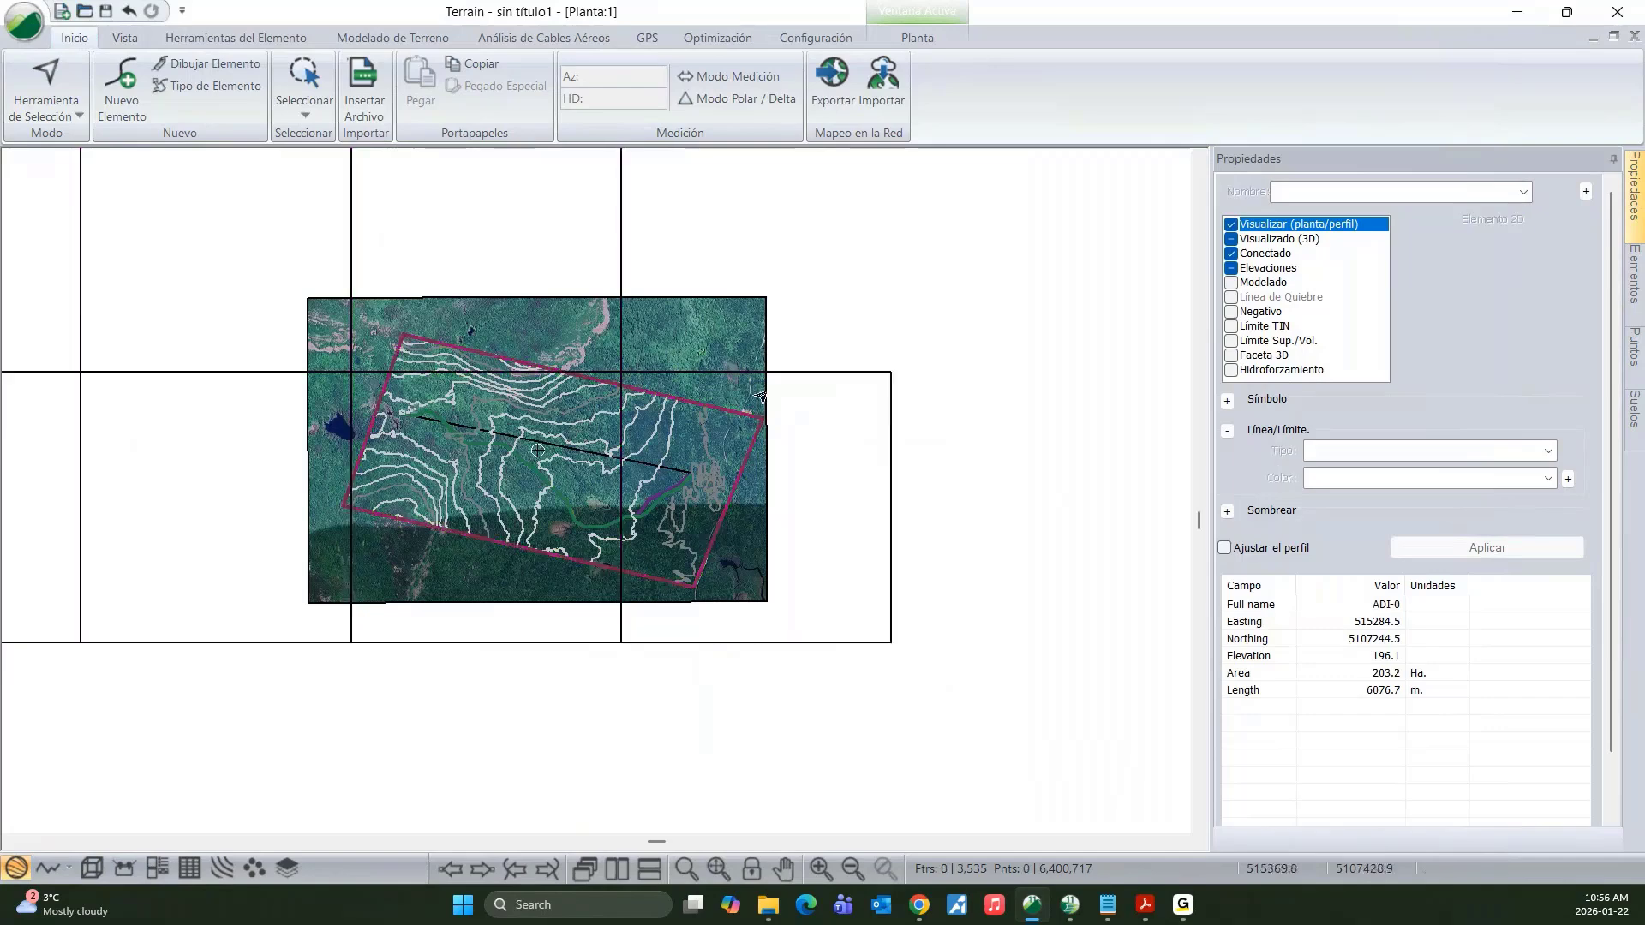
- Open the background file image.terx from the plan window's background display files and show its full extent
scroll(597, 428, up, 1)
scroll(597, 428, up, 1)
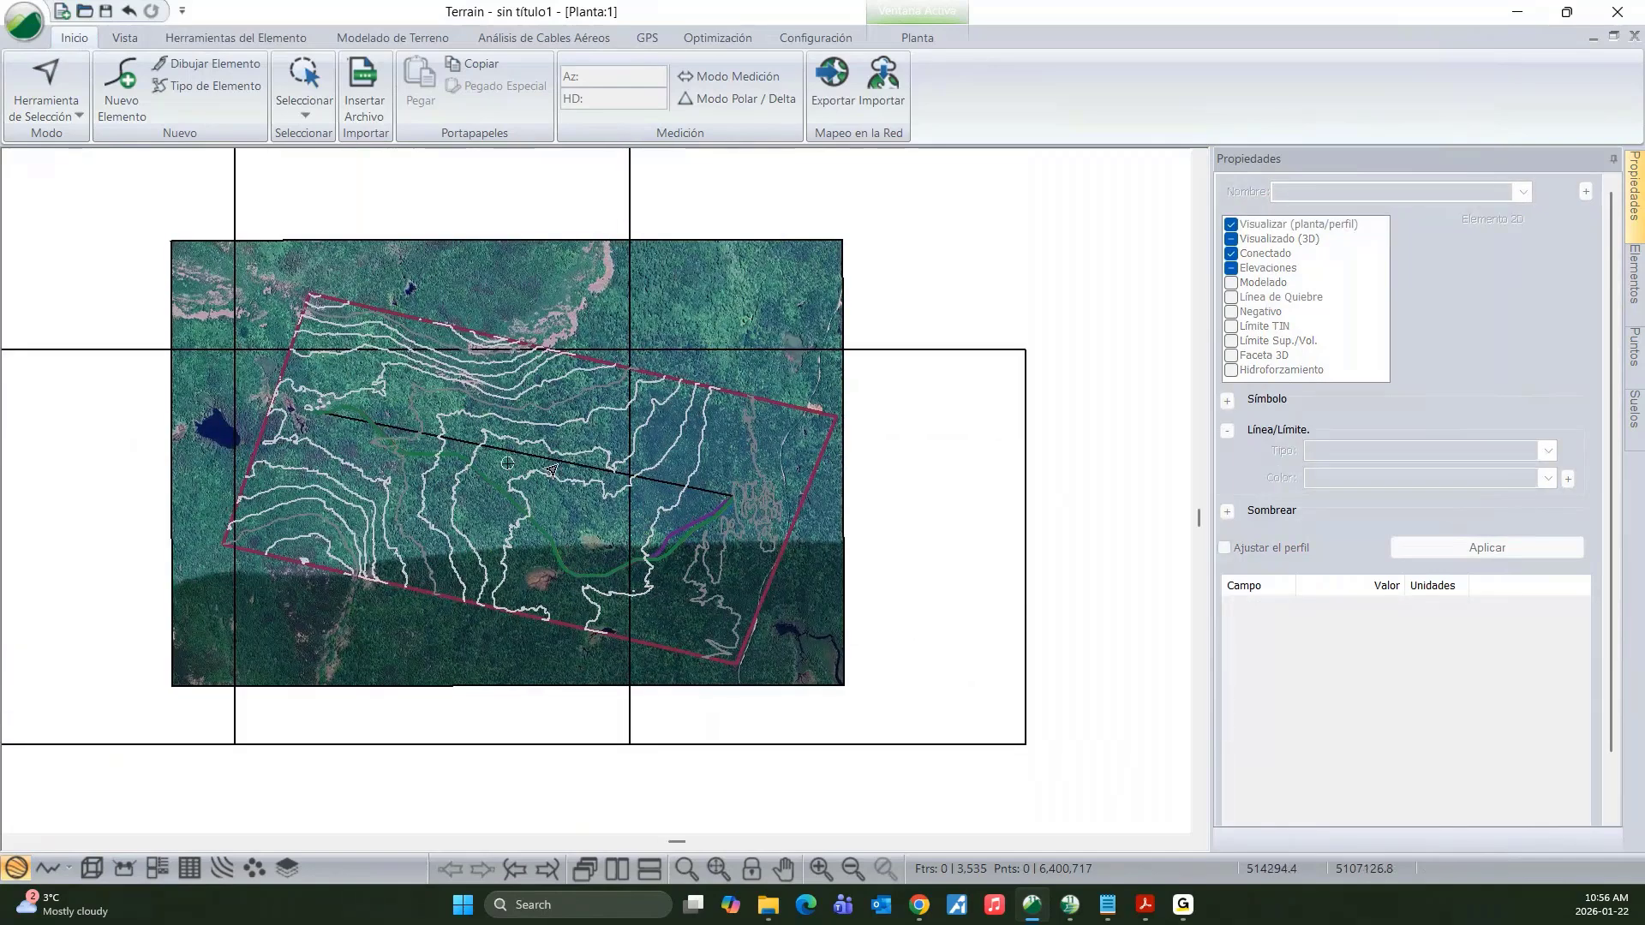
scroll(551, 471, up, 2)
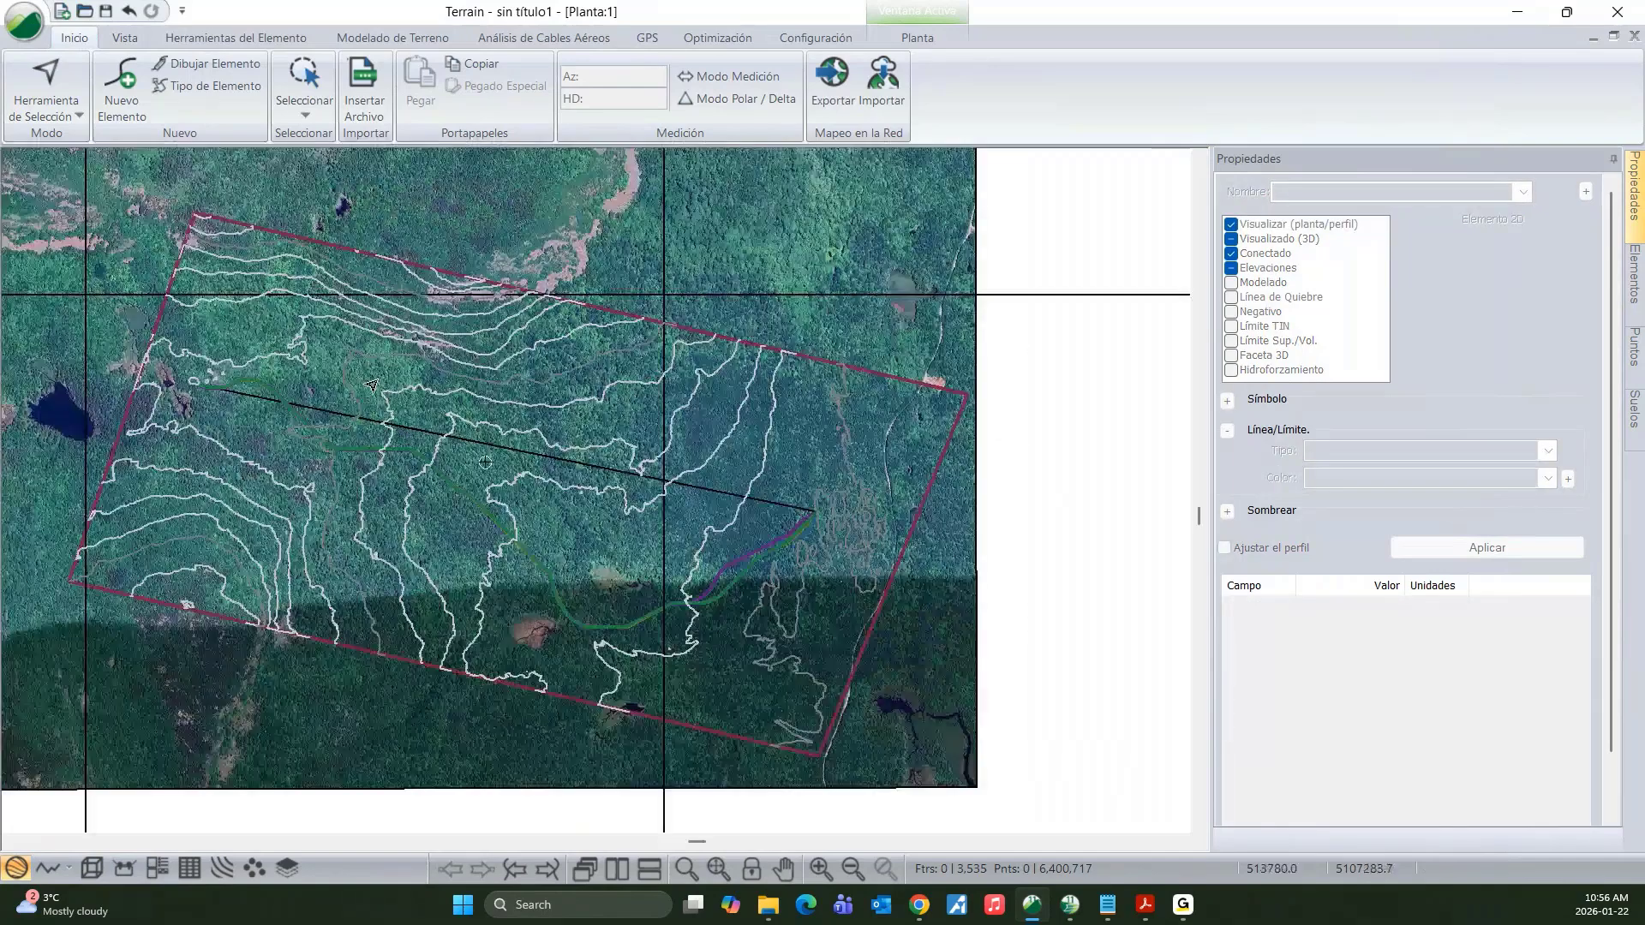
right_click(361, 377)
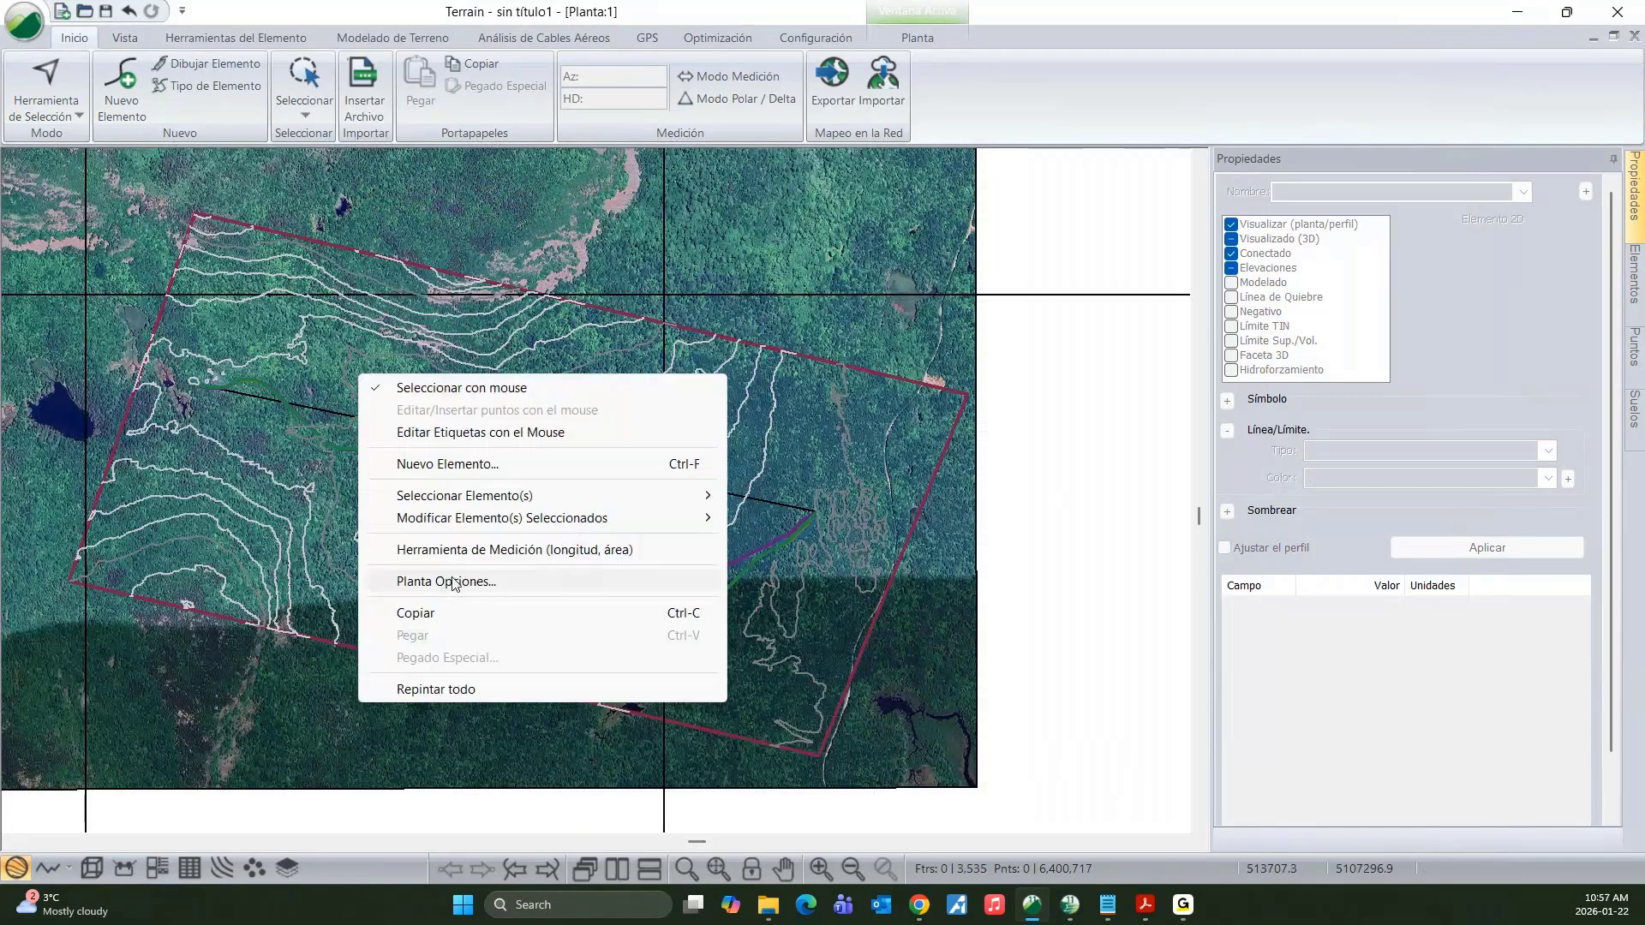
click(454, 582)
click(930, 440)
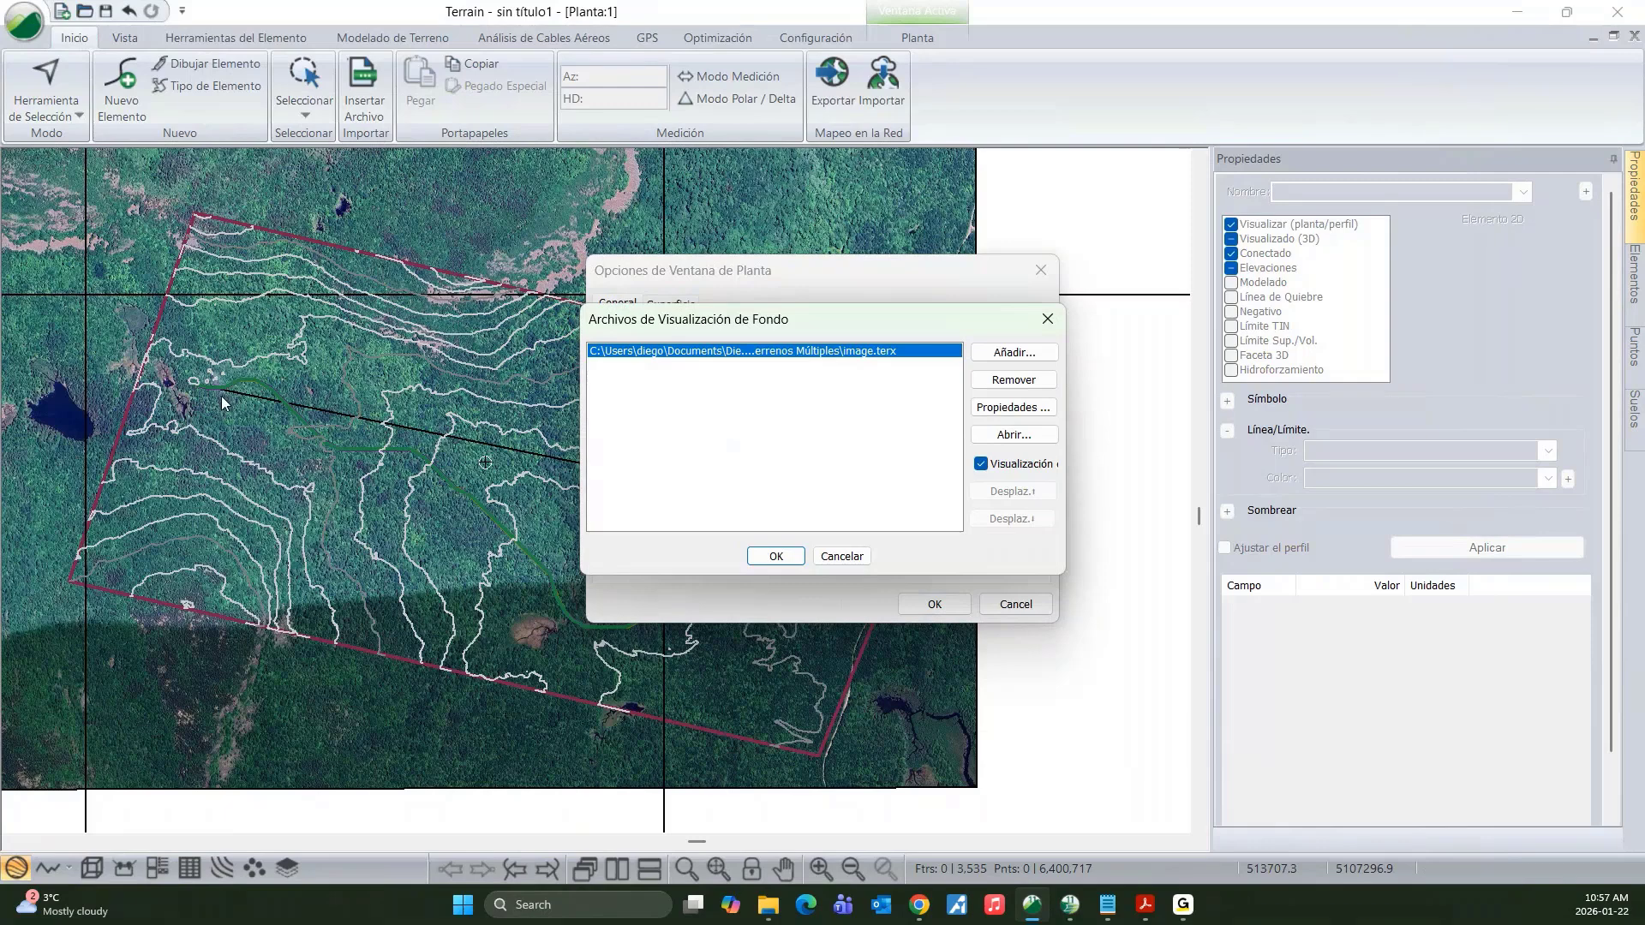
click(1012, 435)
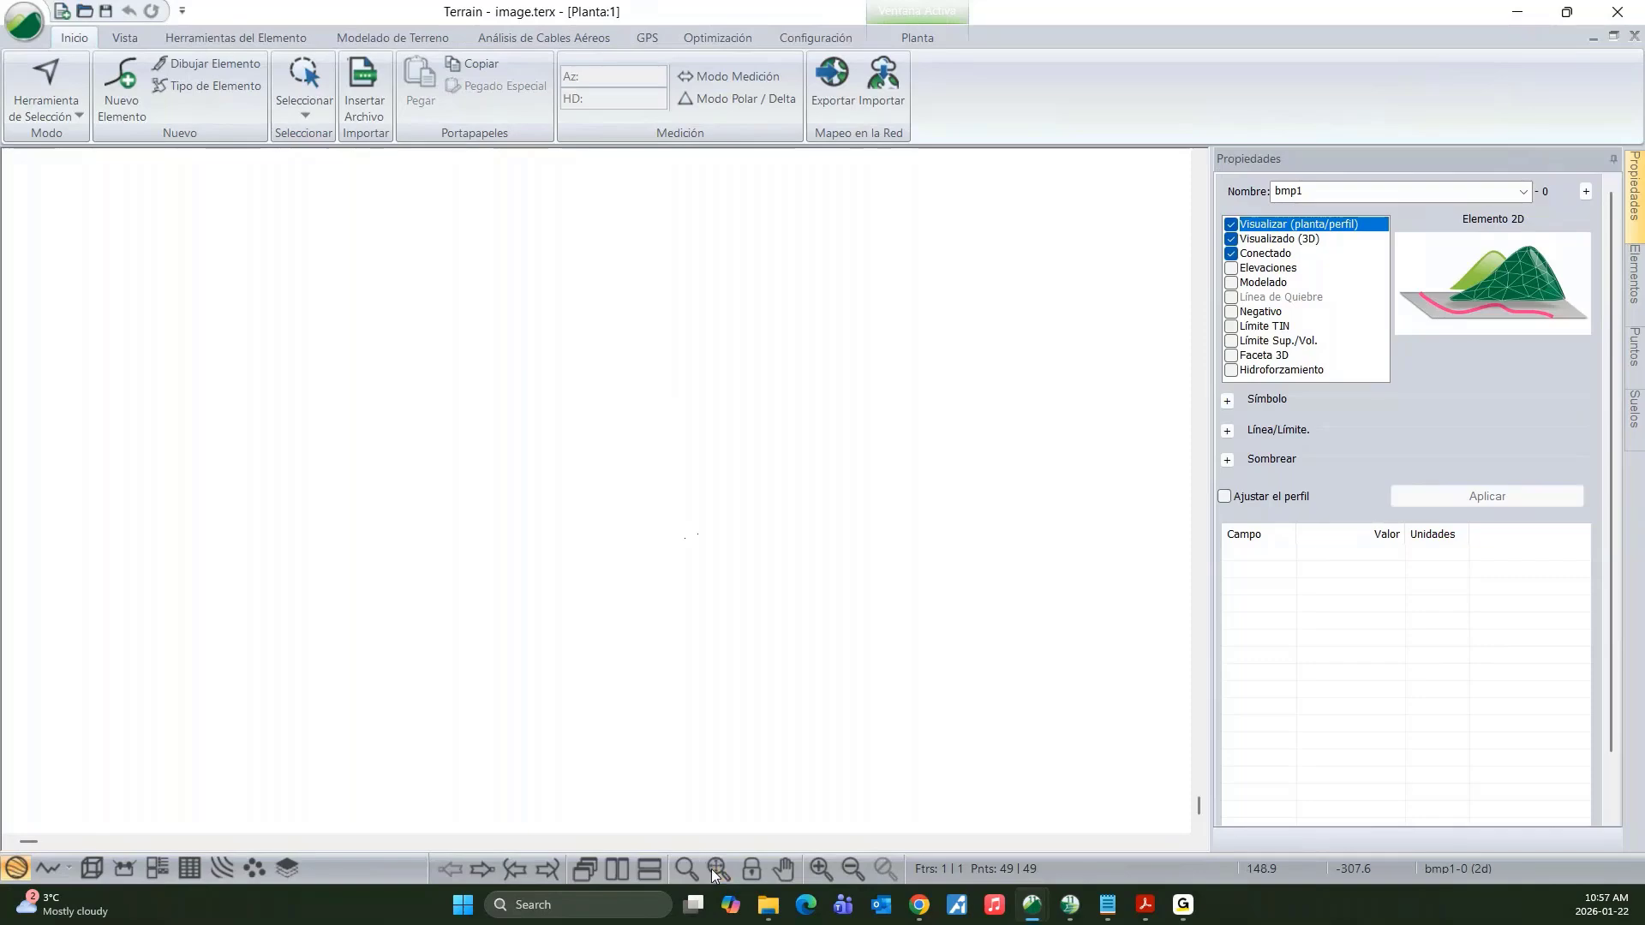
click(713, 869)
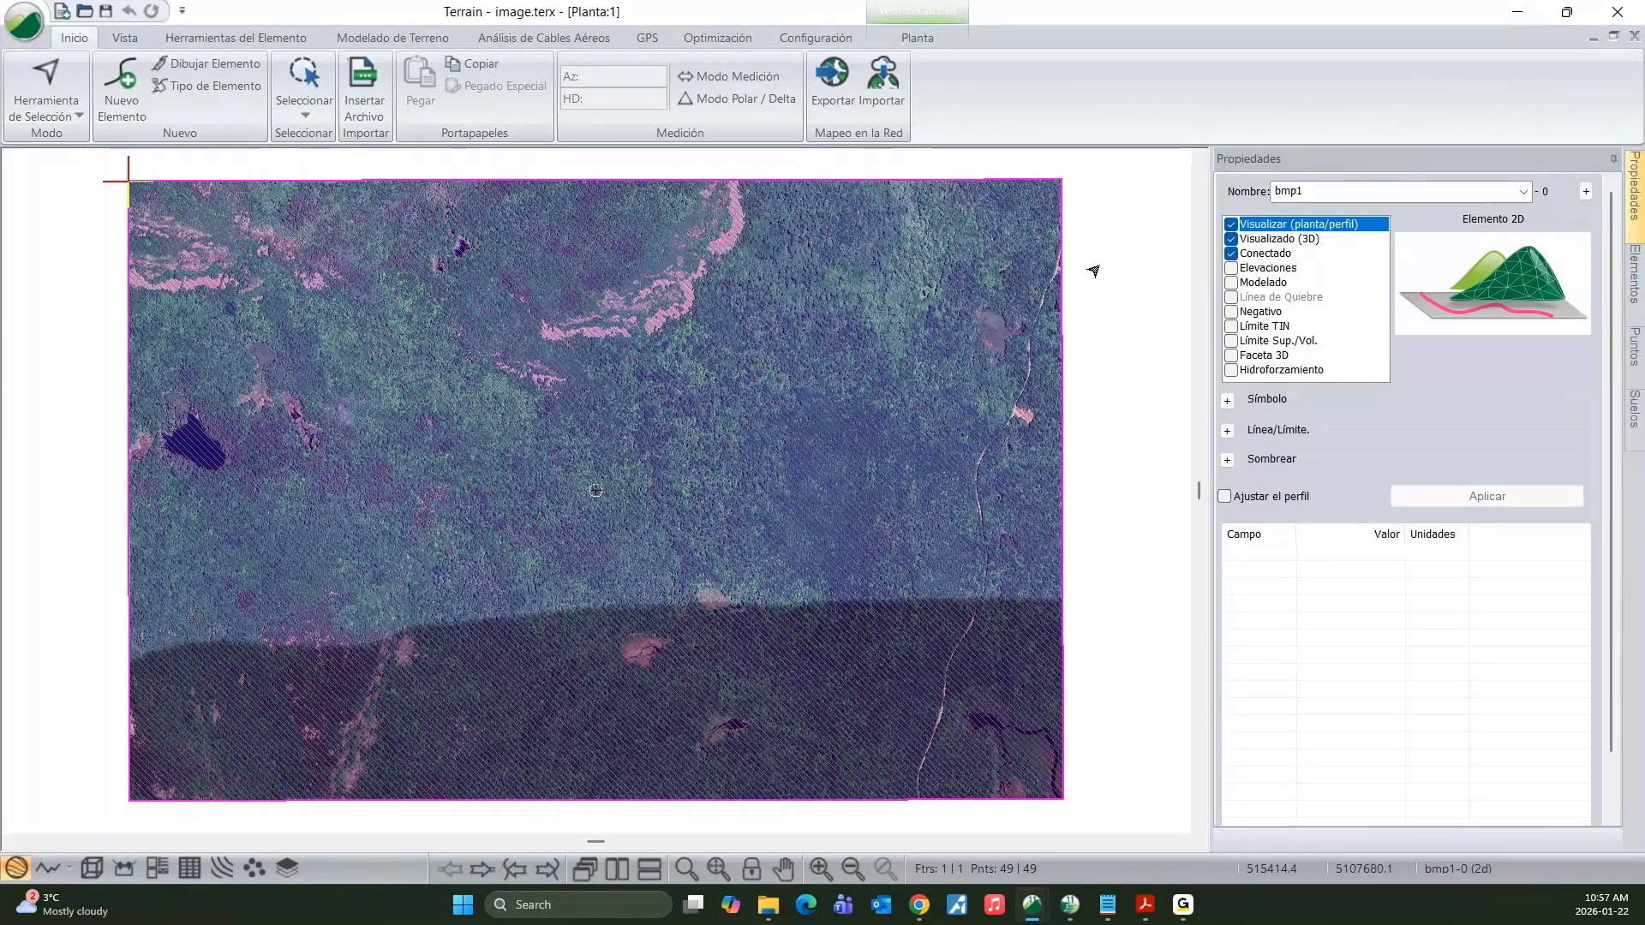
- Review the quality and fade settings of the satellite image in image.terx without changing them
double_click(617, 390)
drag(583, 233, 540, 235)
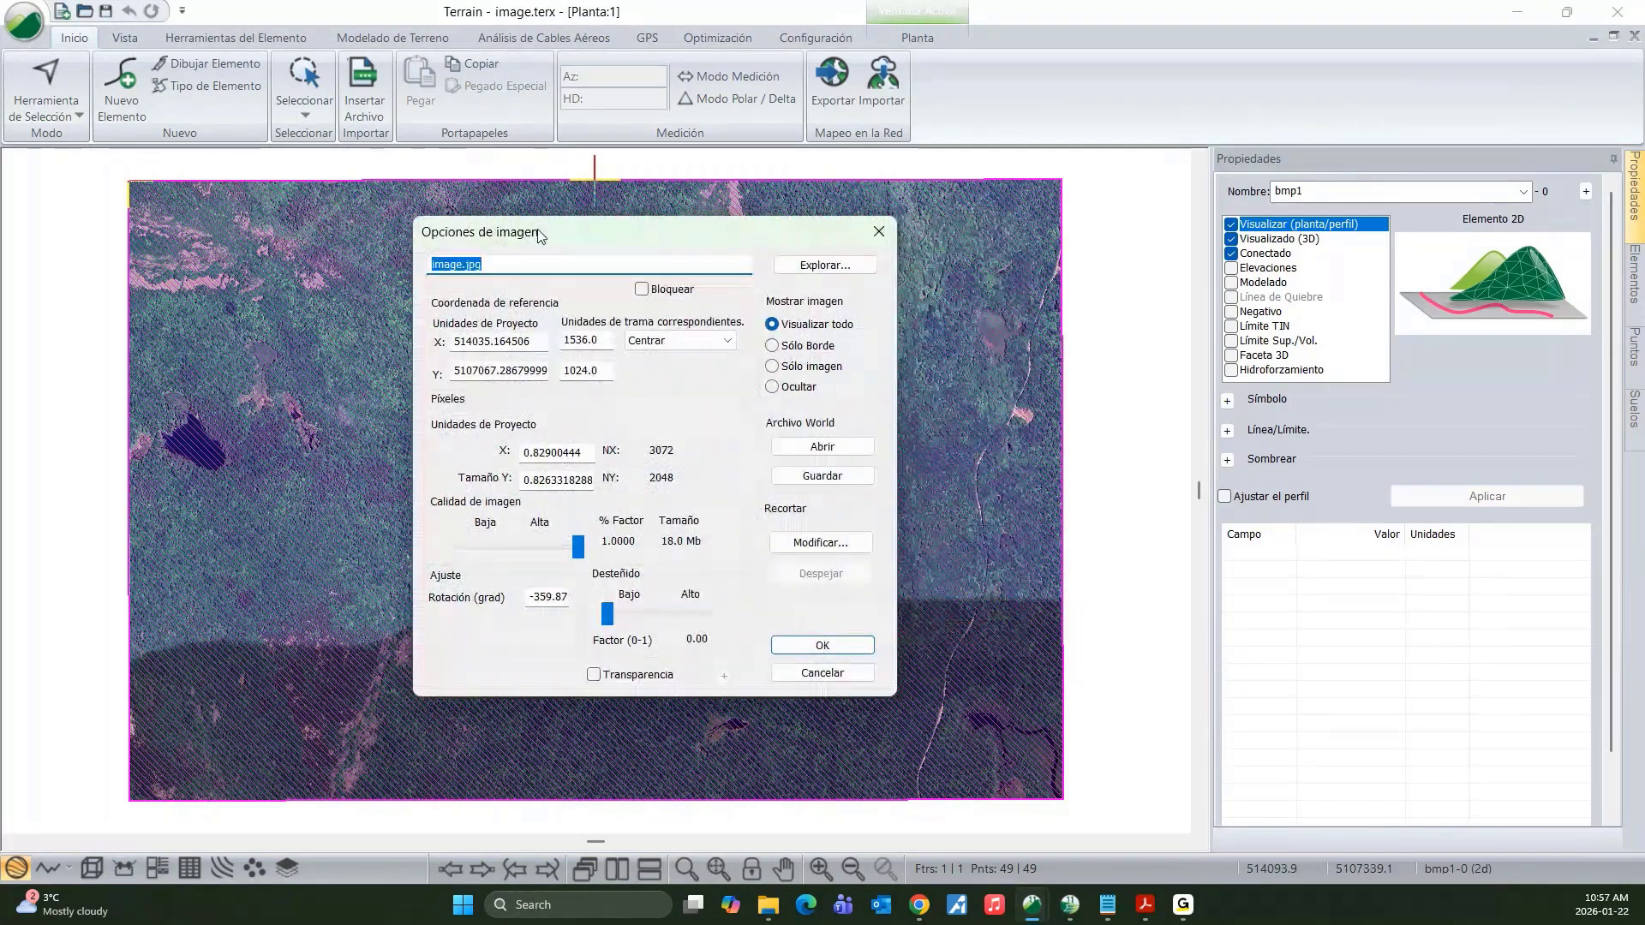
mouse_move(578, 546)
mouse_down()
mouse_move(482, 547)
mouse_move(579, 546)
mouse_up()
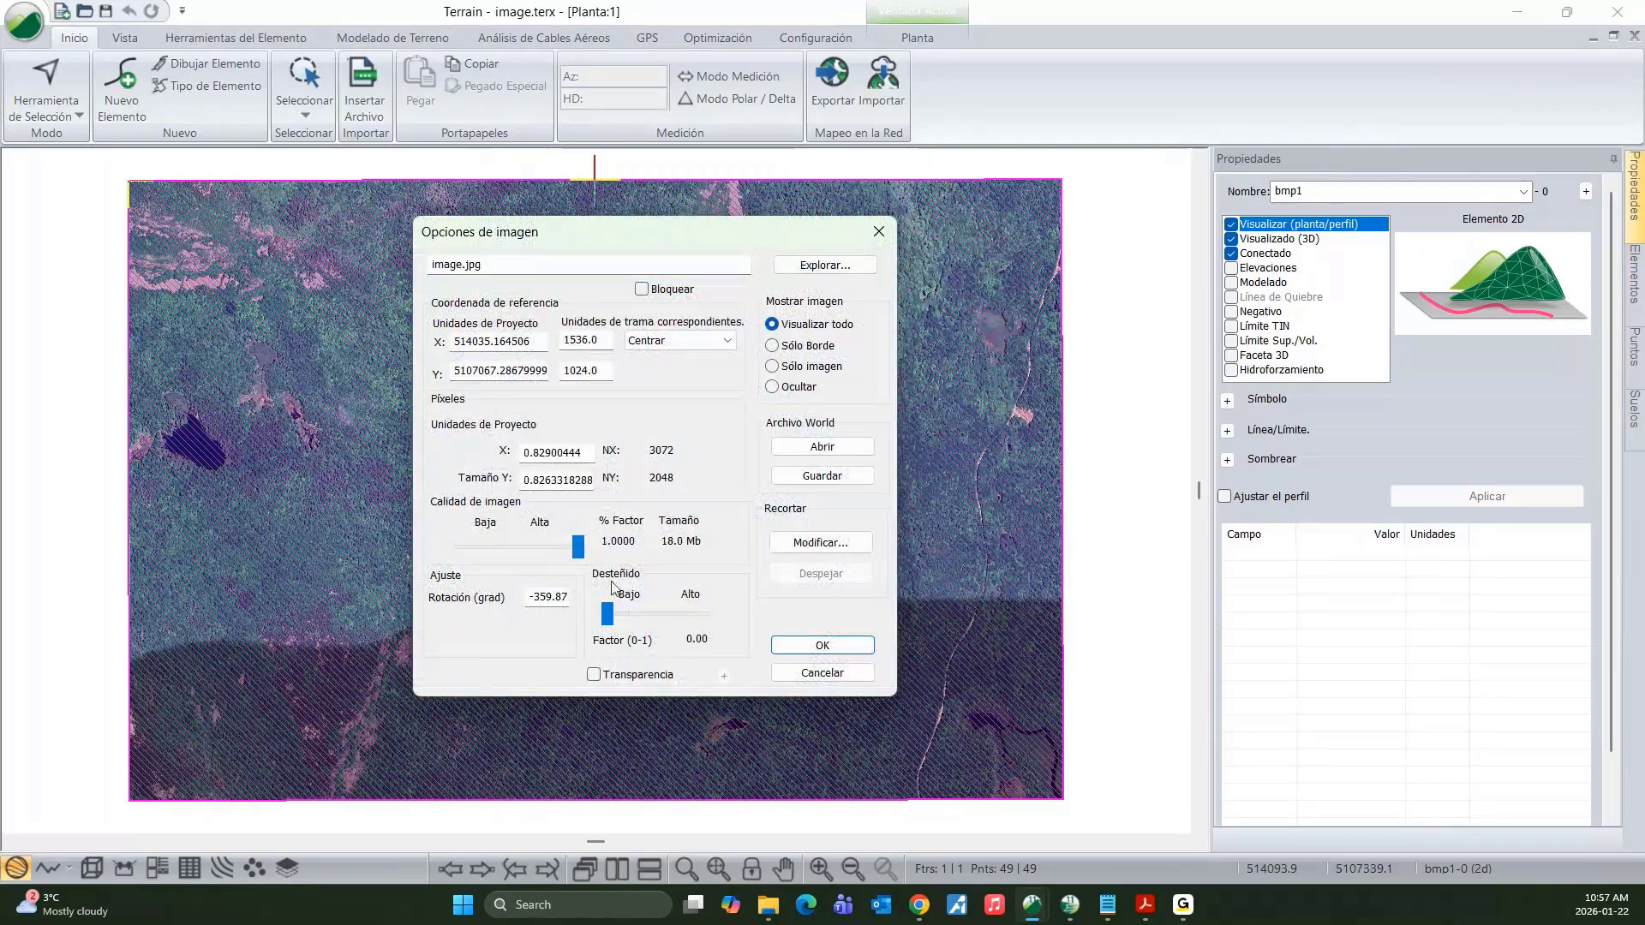
mouse_move(608, 614)
mouse_down()
mouse_move(707, 614)
mouse_move(604, 609)
mouse_up()
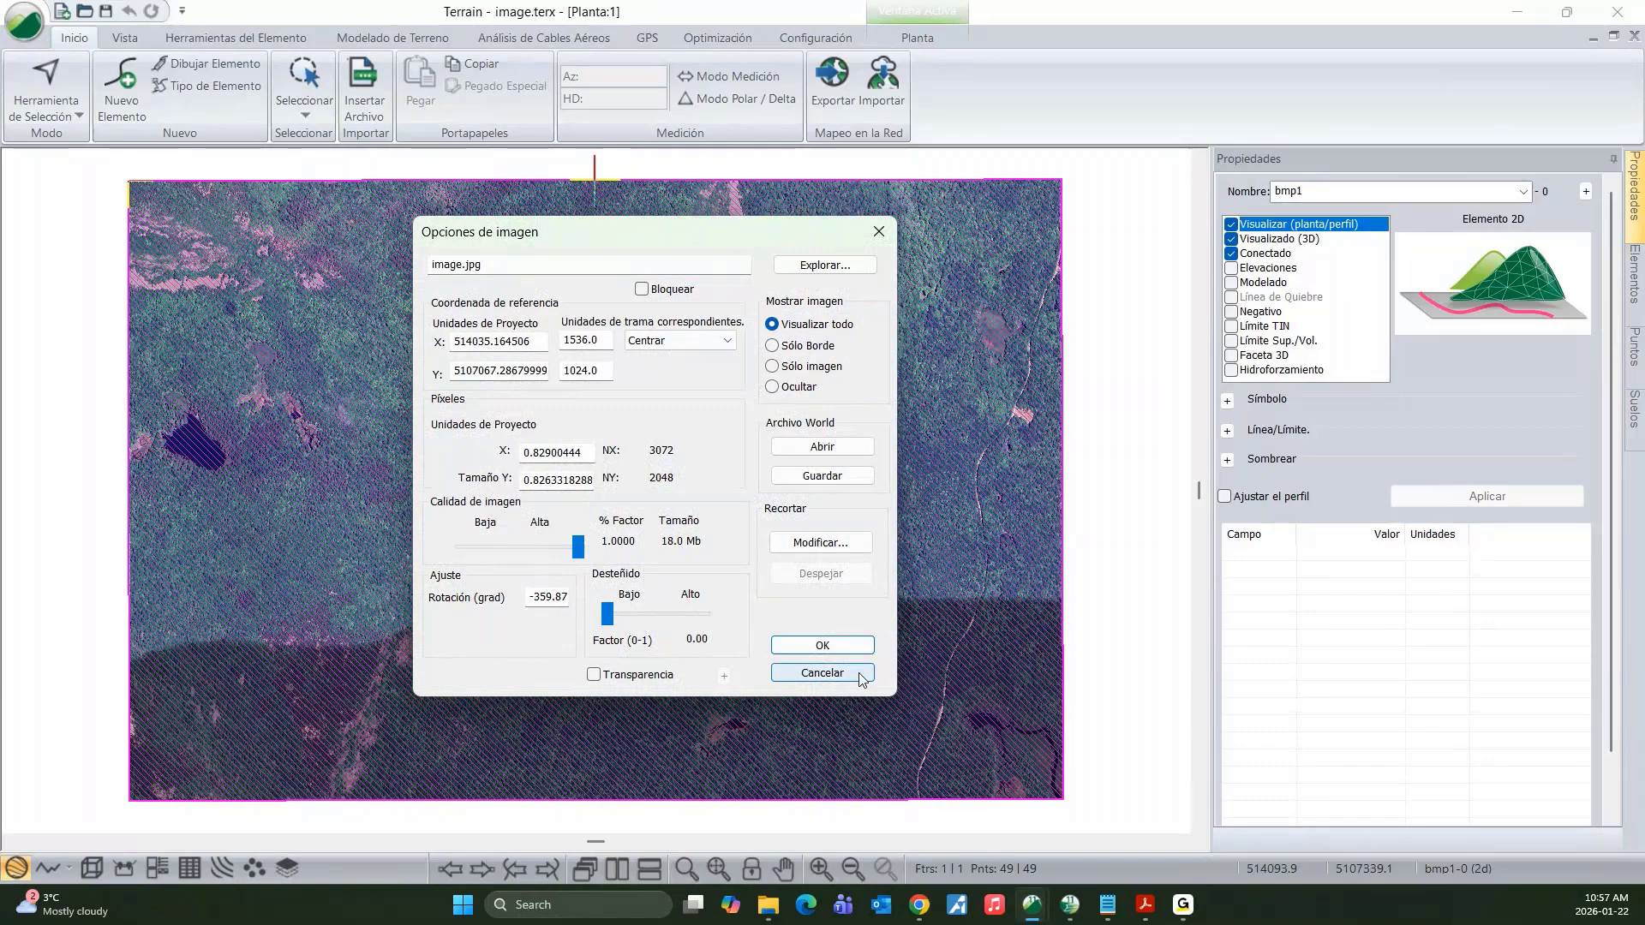
click(824, 673)
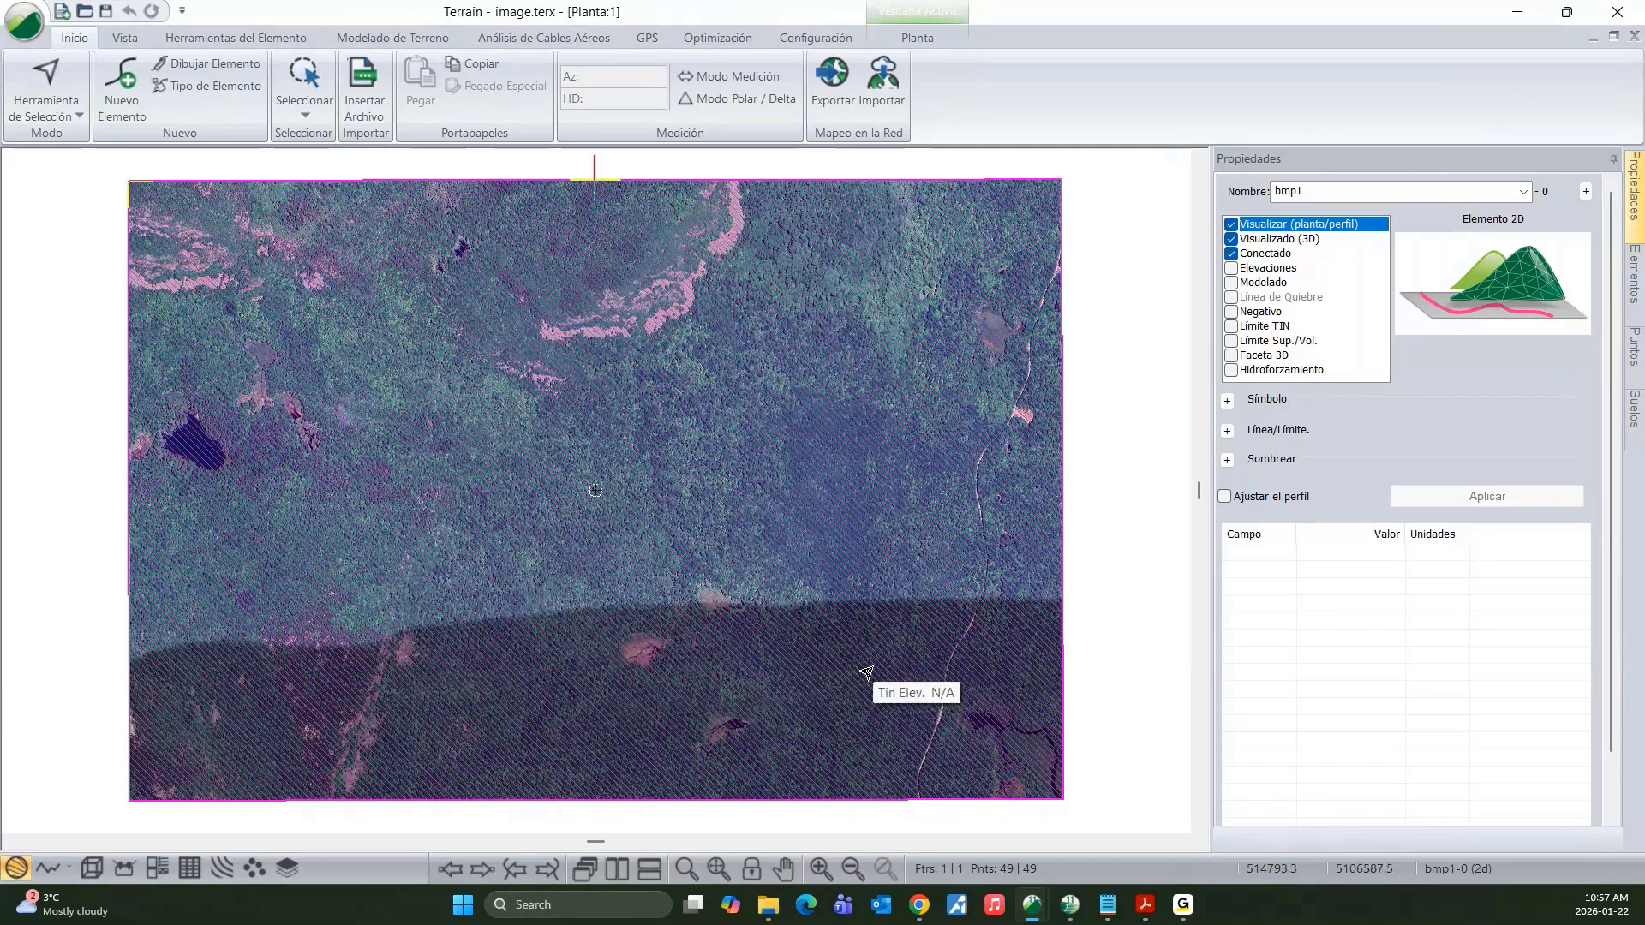
- Close image.terx and the plan window options to return to the LiDAR terrain project
click(1106, 228)
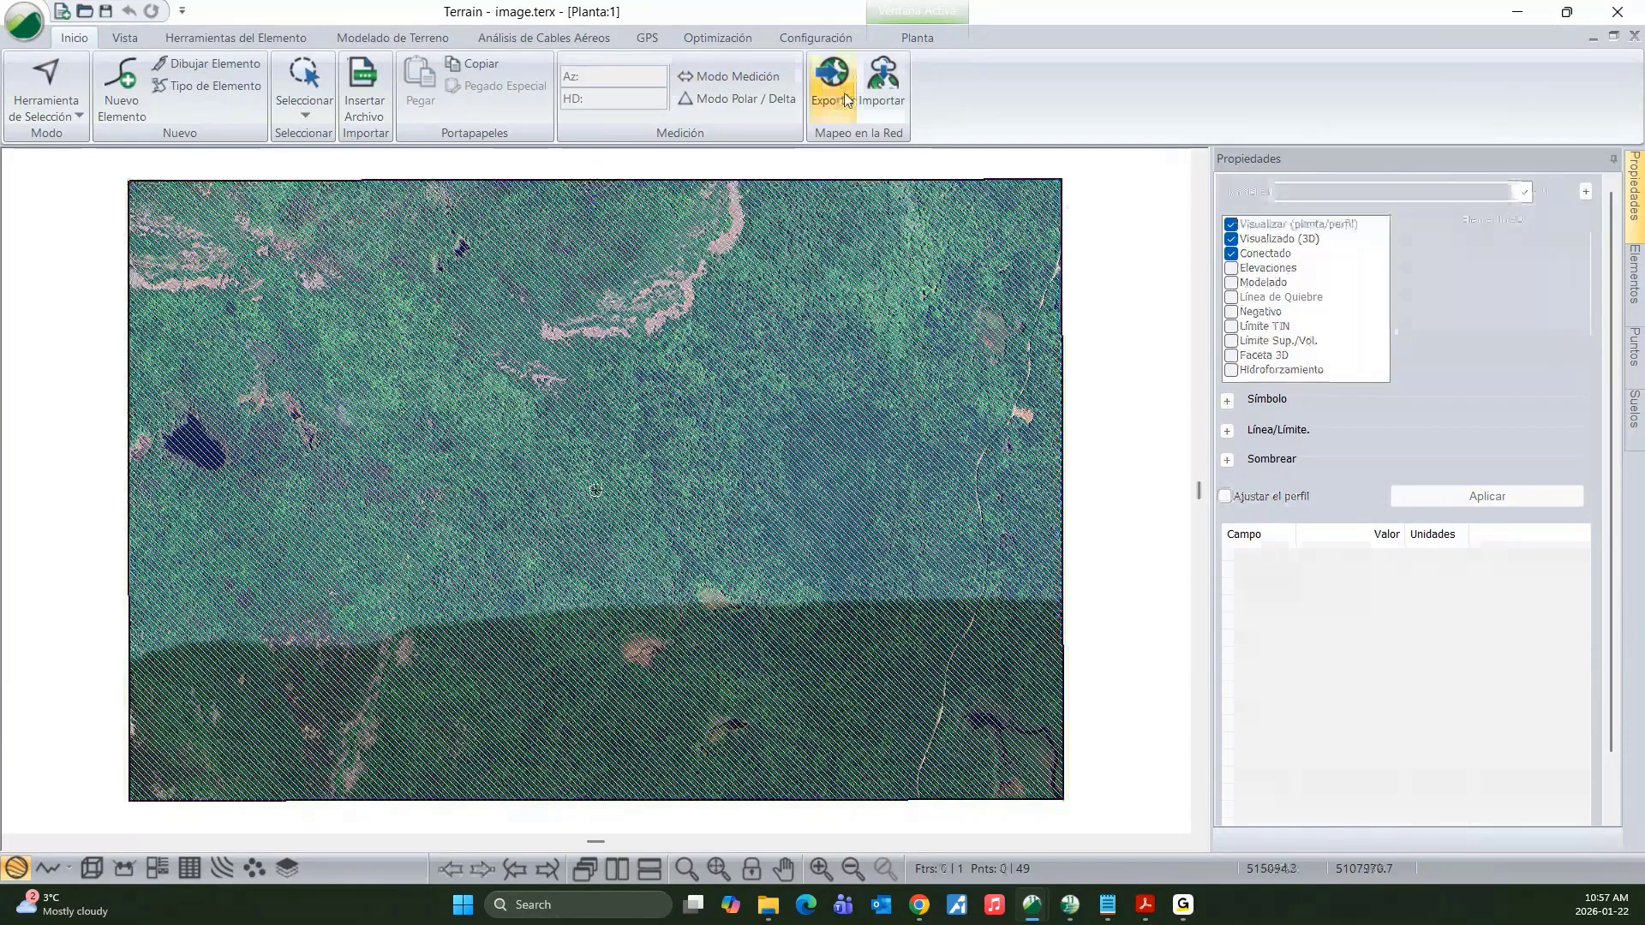
click(1616, 14)
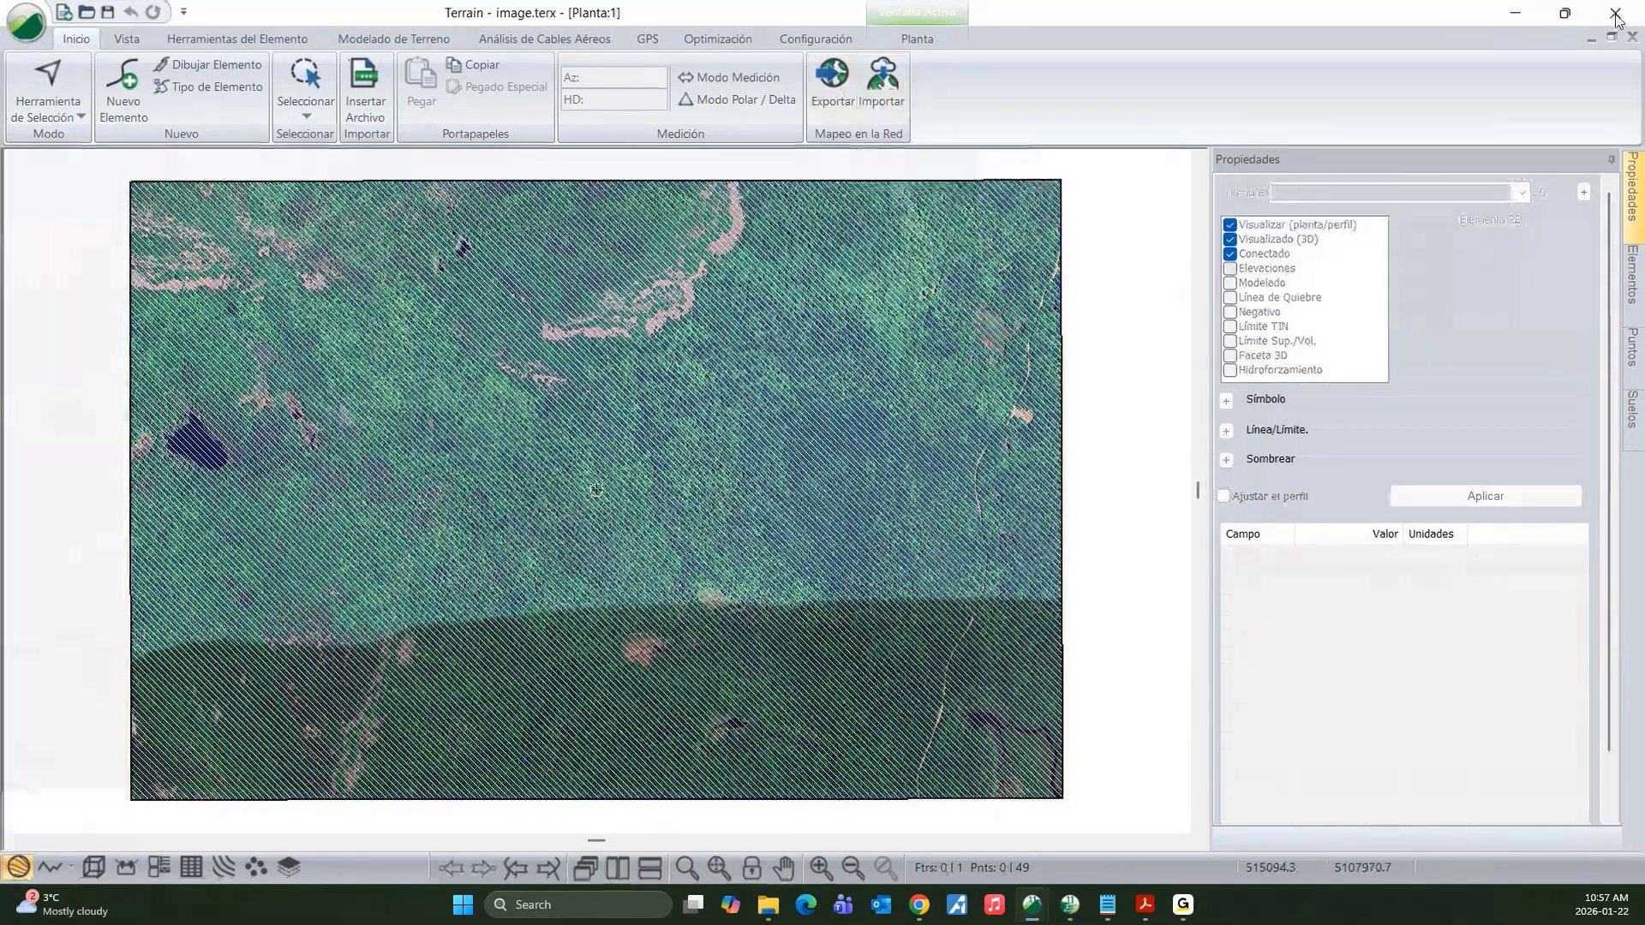
click(1046, 264)
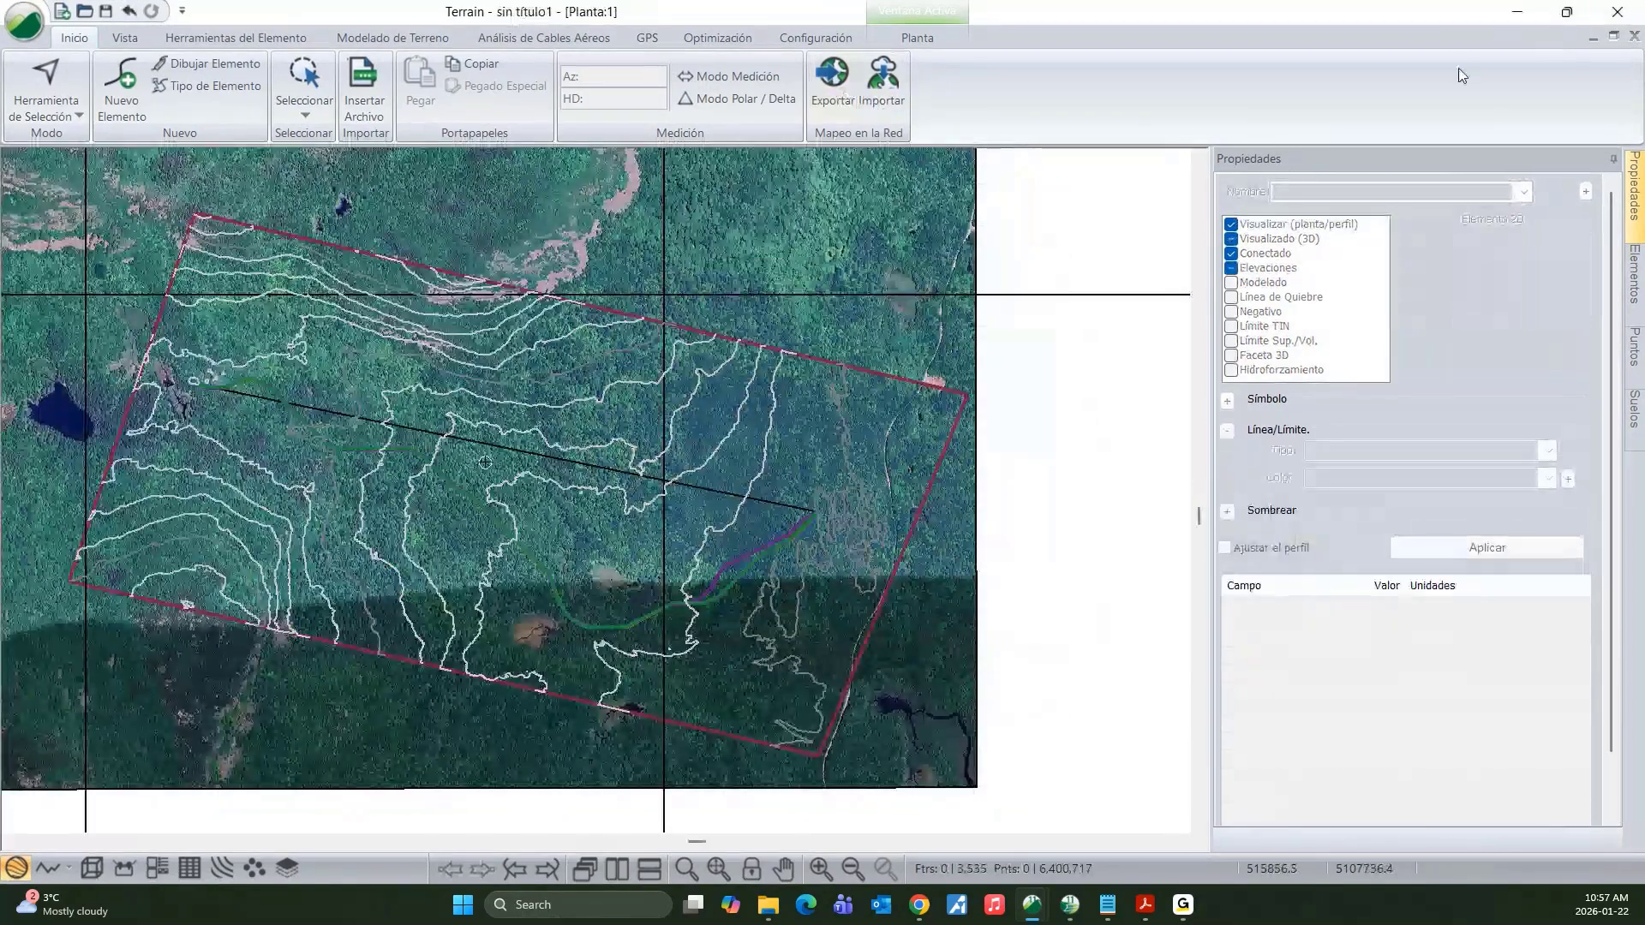
- Minimize the LiDAR terrain project and launch another RoadEng Terrain session from the desktop
click(1519, 13)
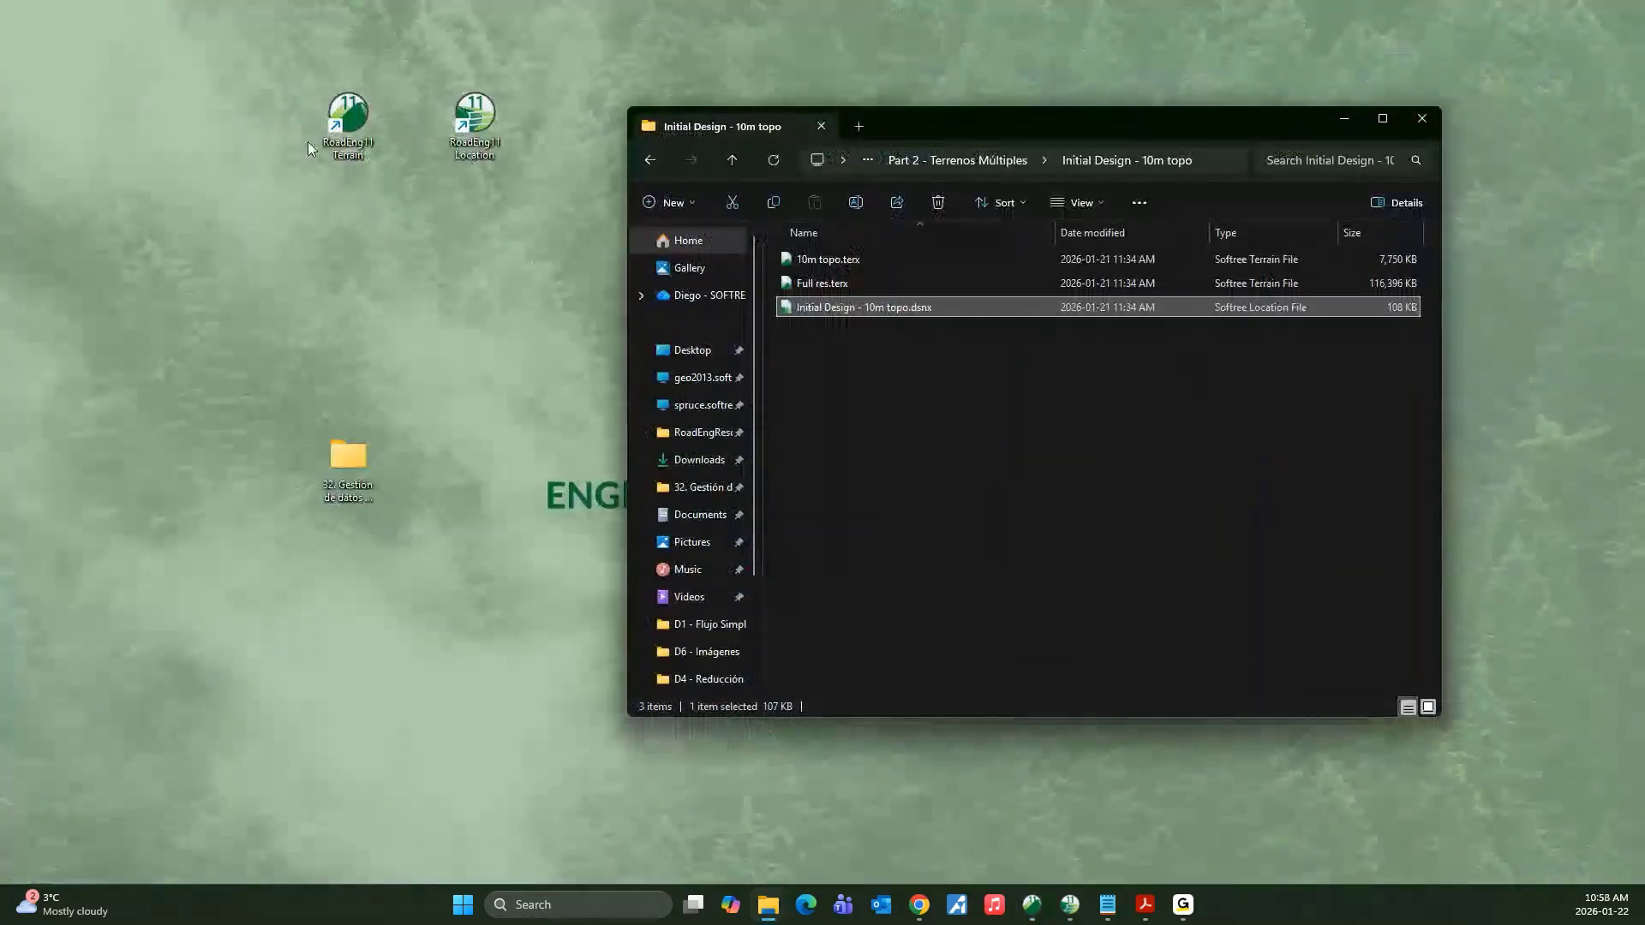
double_click(350, 116)
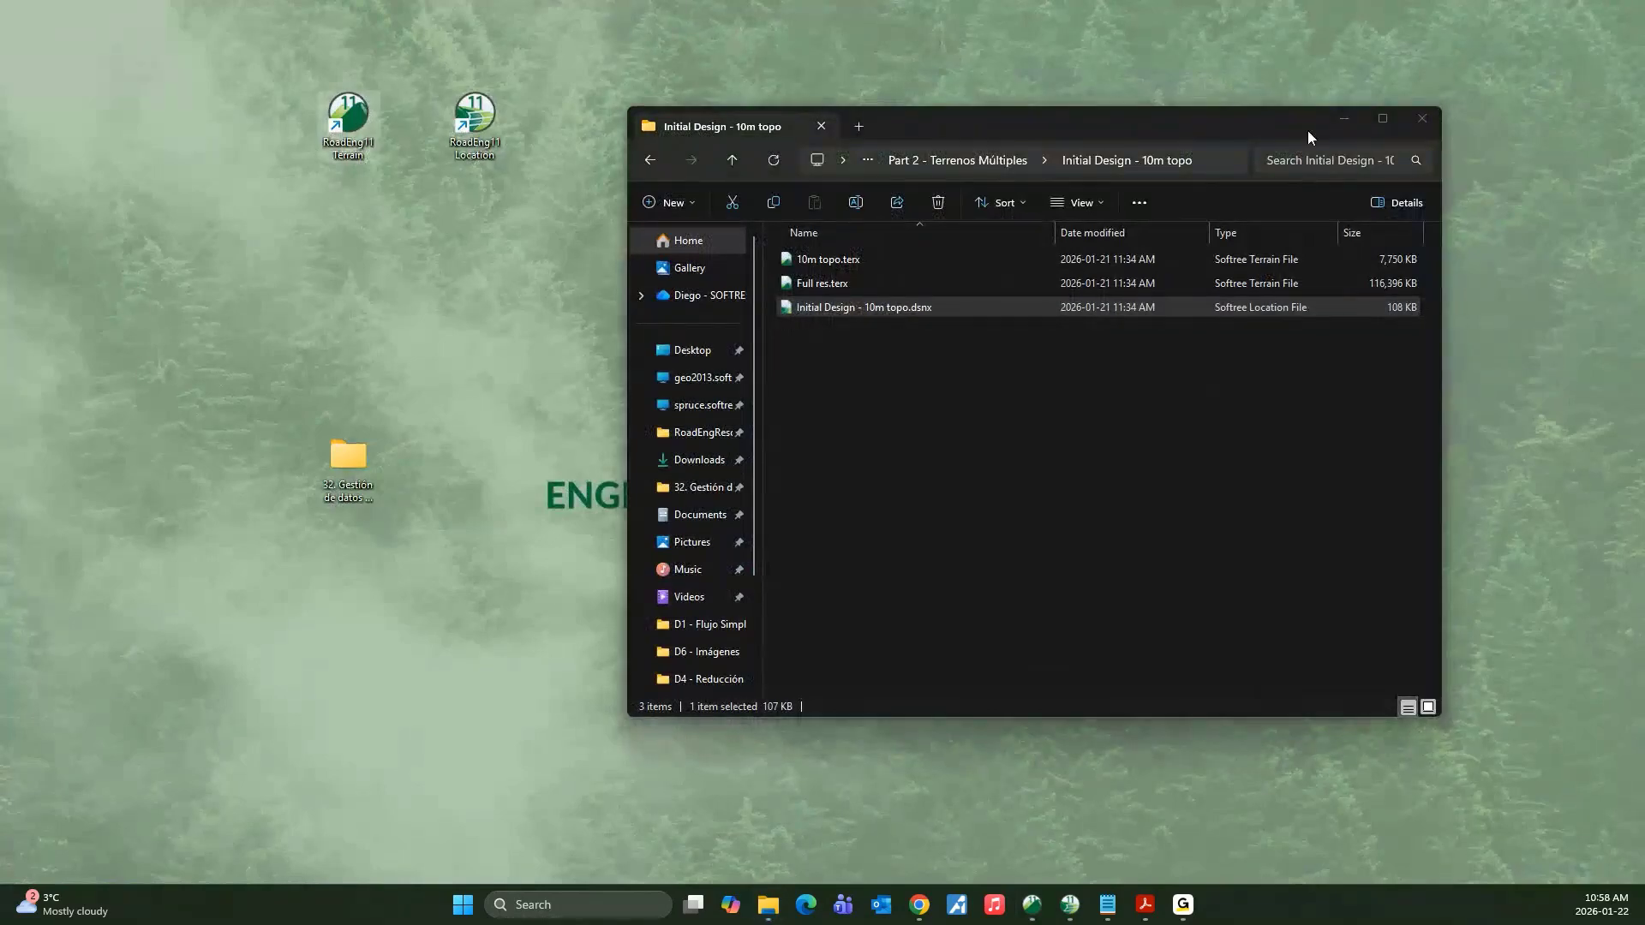
- Browse to the D6 - Imágenes folder in the file insertion dialog and open 1mHS - One file.tif for import
click(1347, 117)
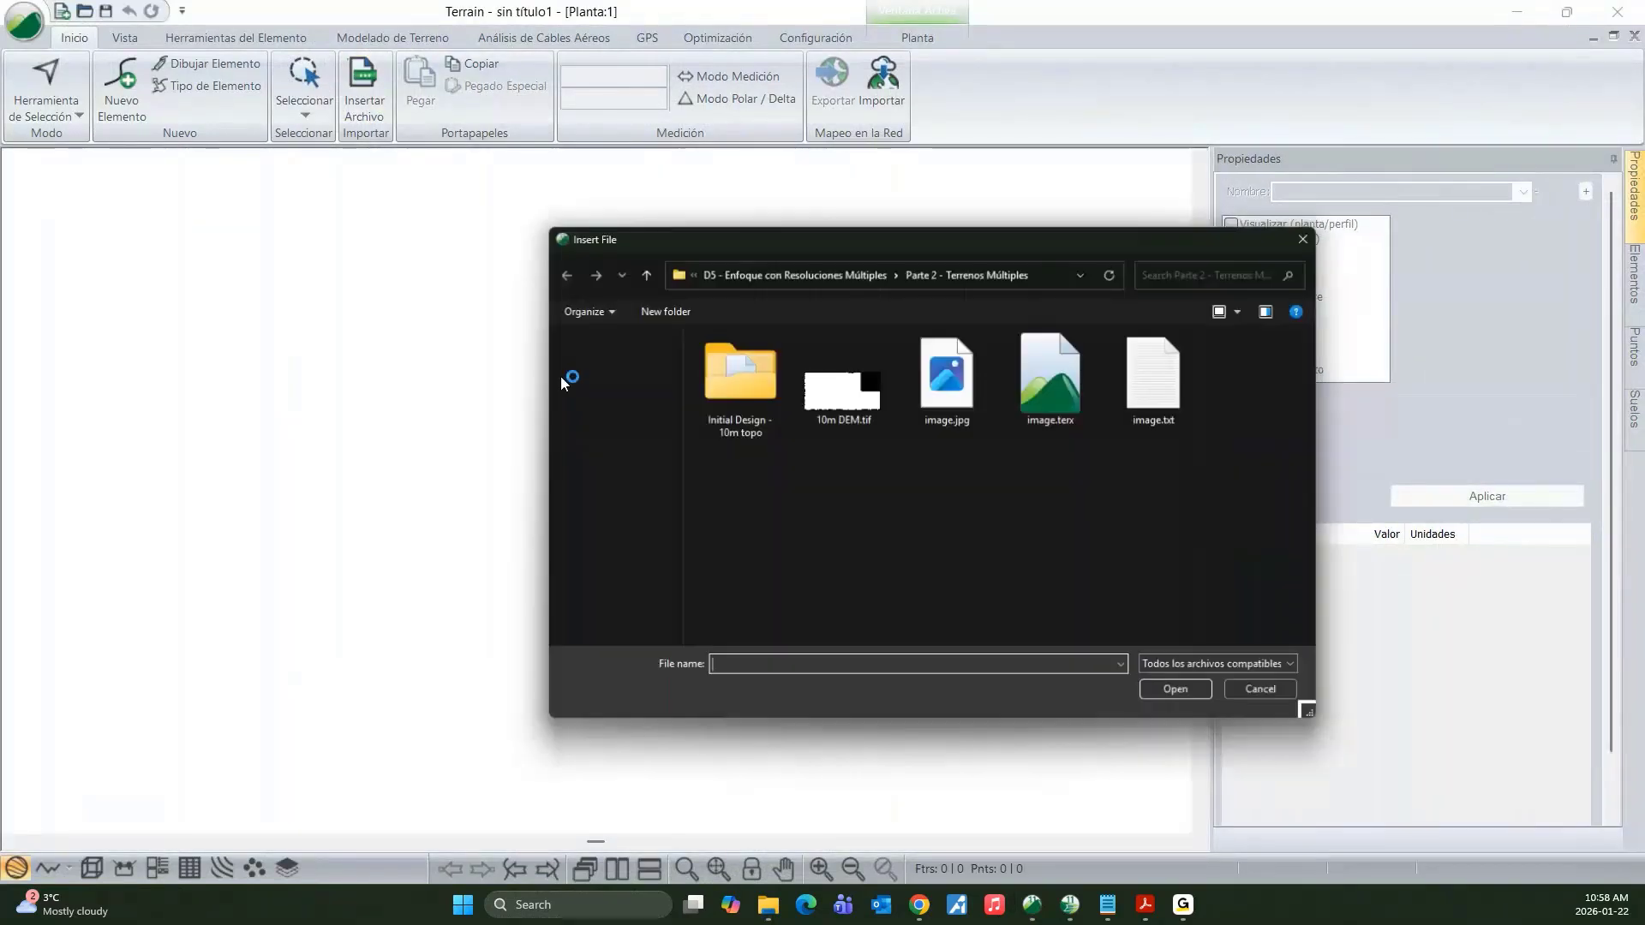
drag(823, 241, 552, 244)
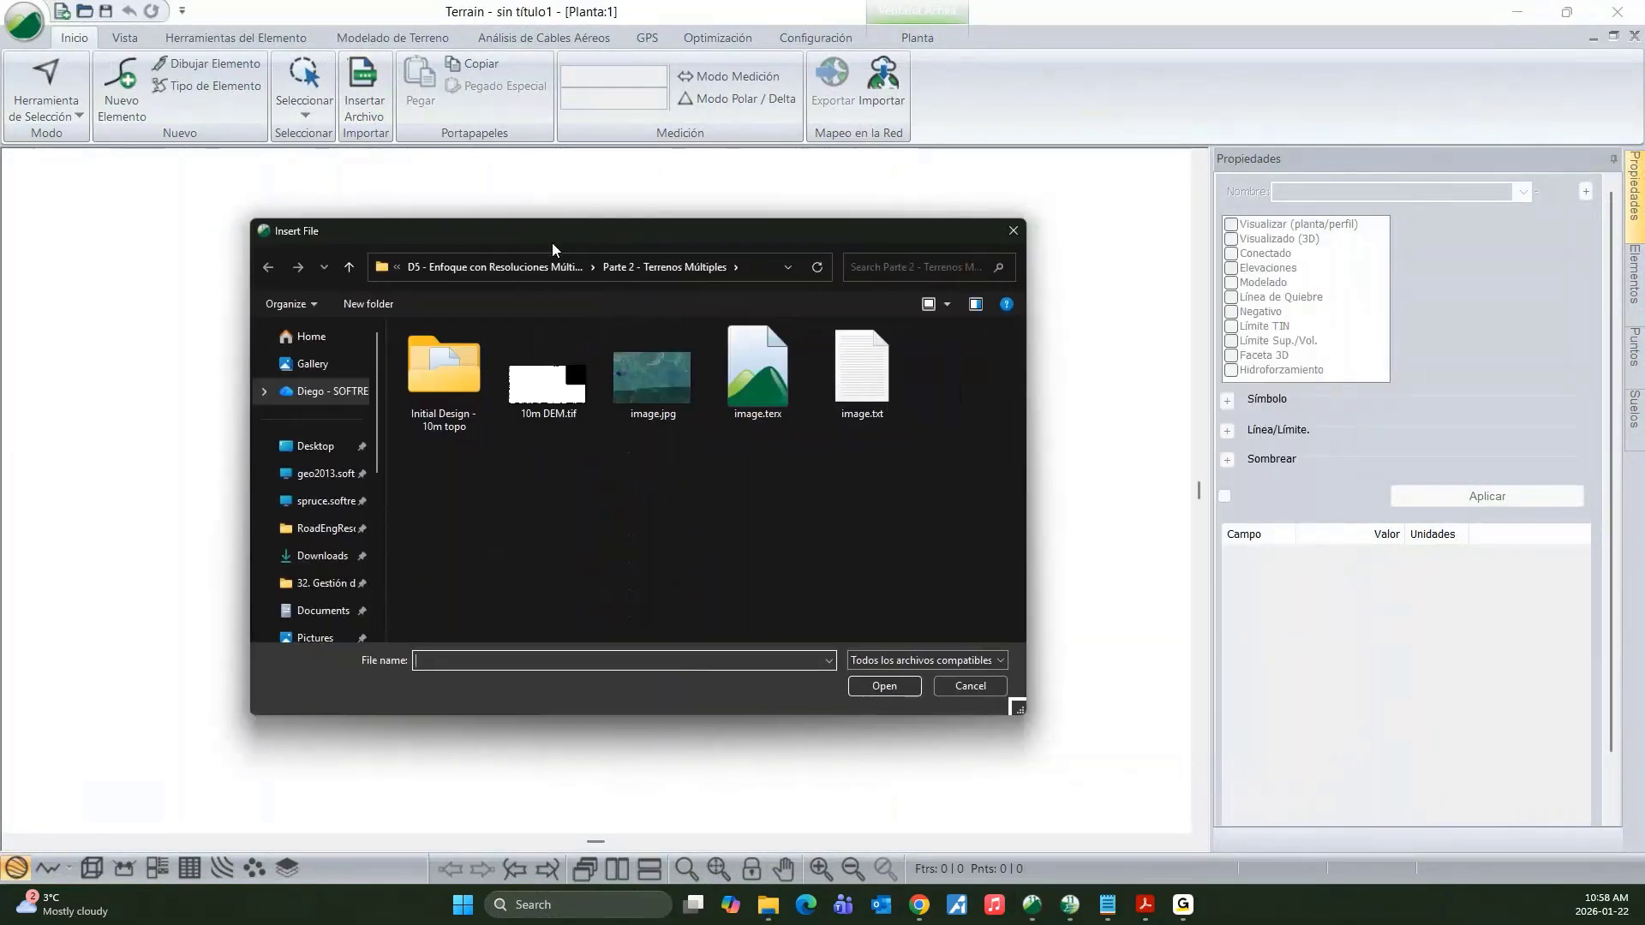
click(527, 267)
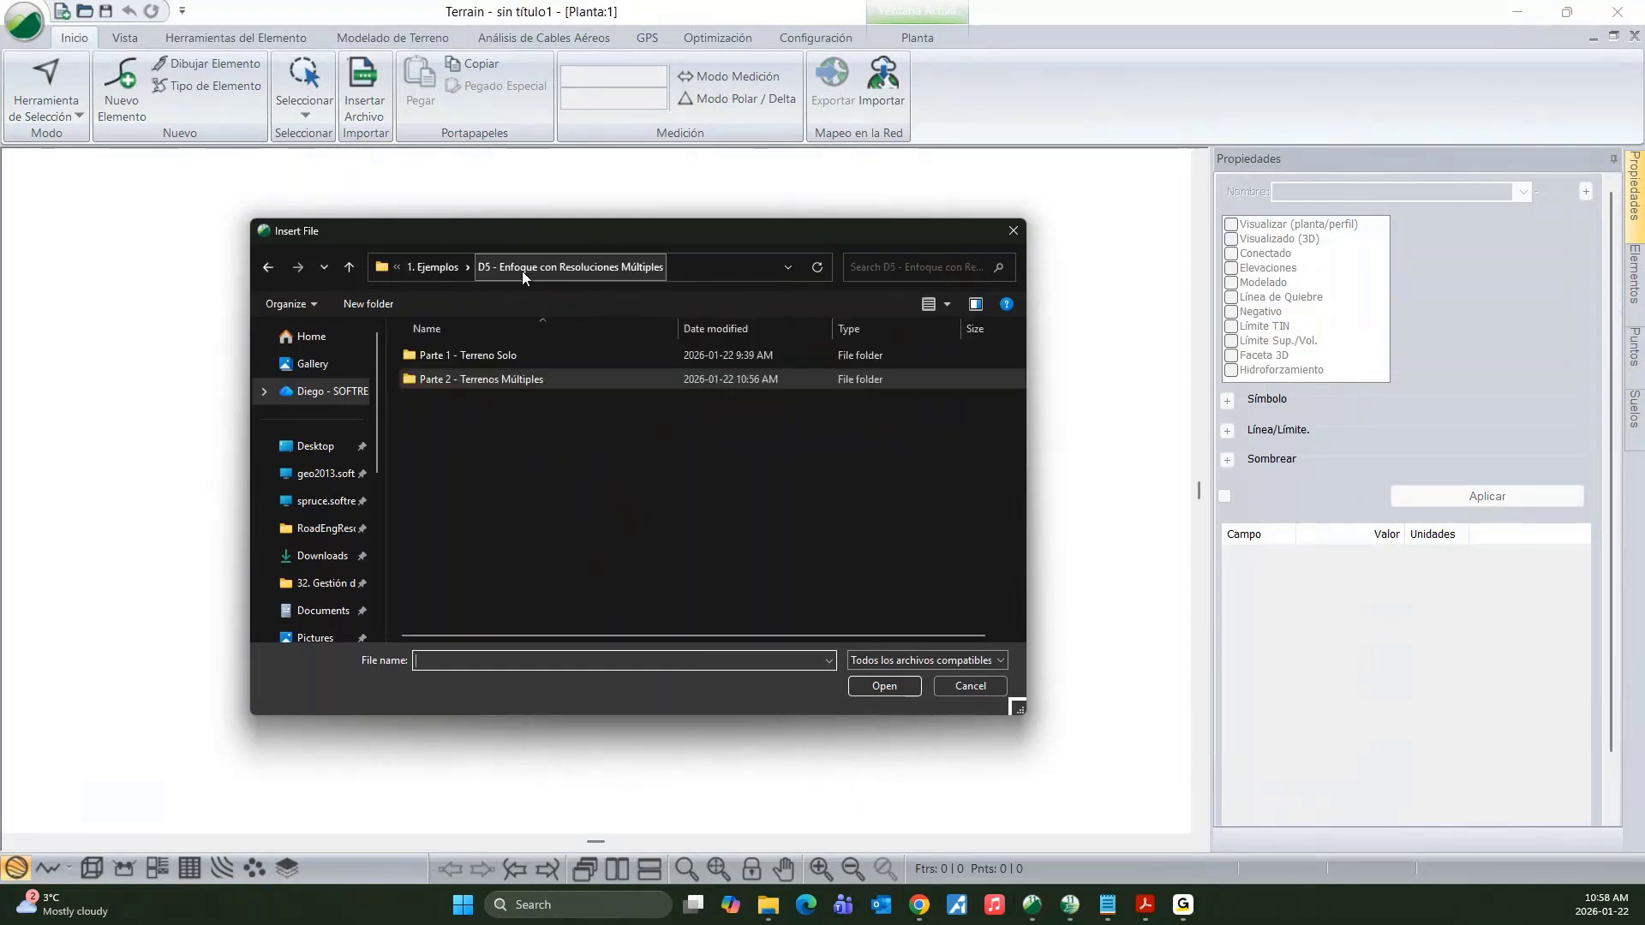
click(433, 268)
double_click(463, 501)
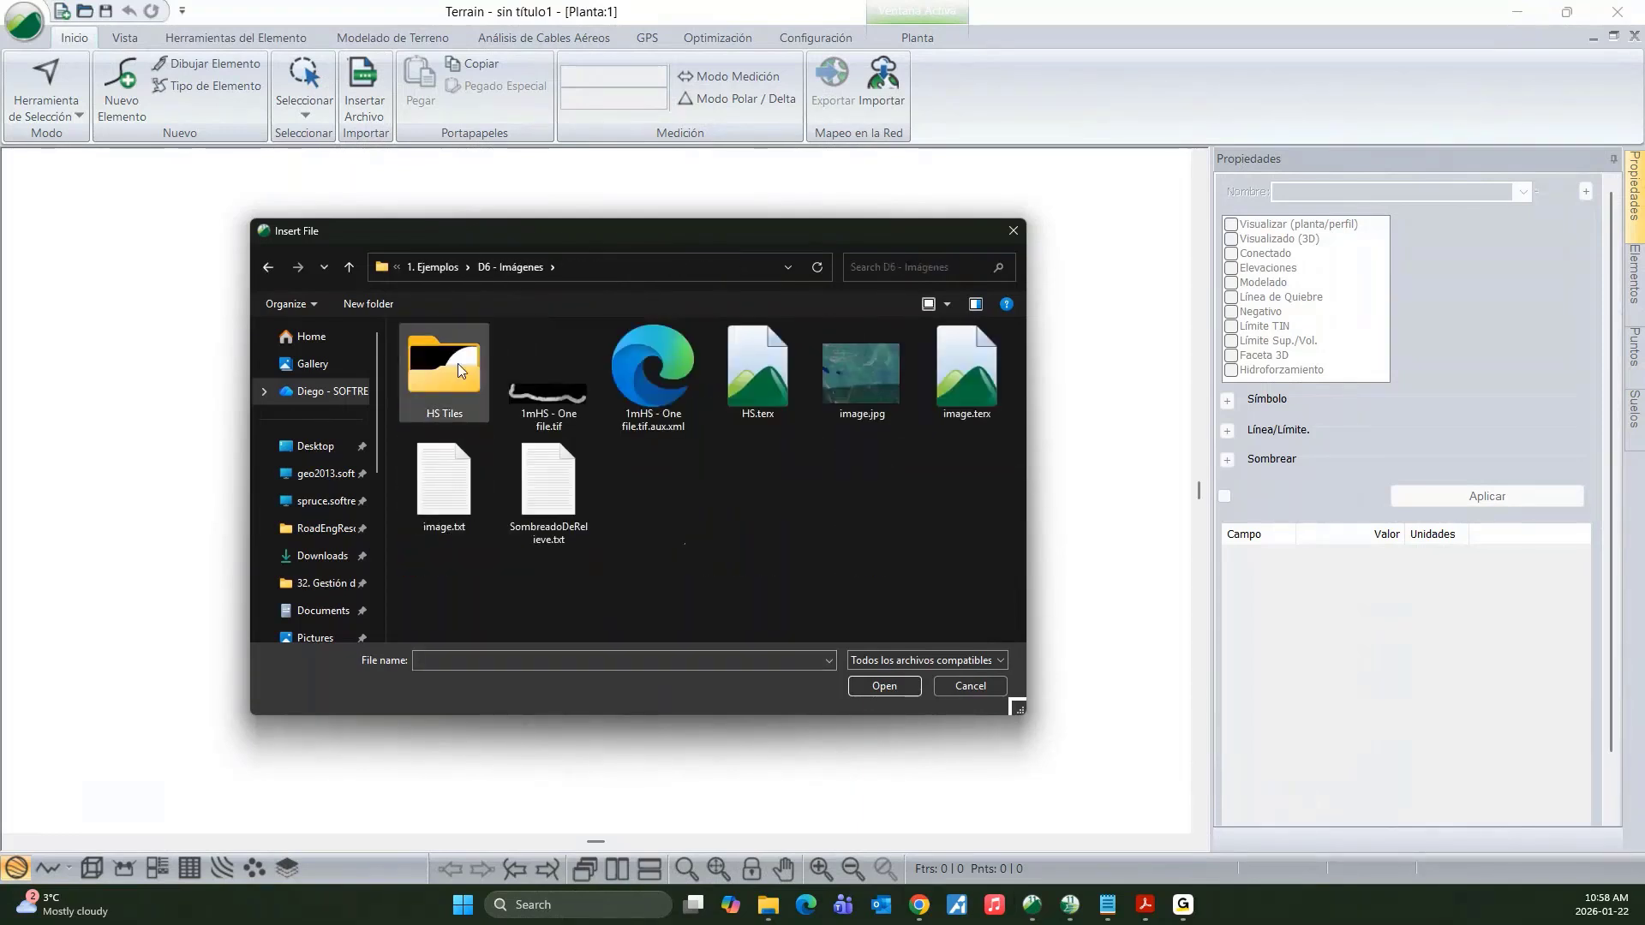
click(552, 408)
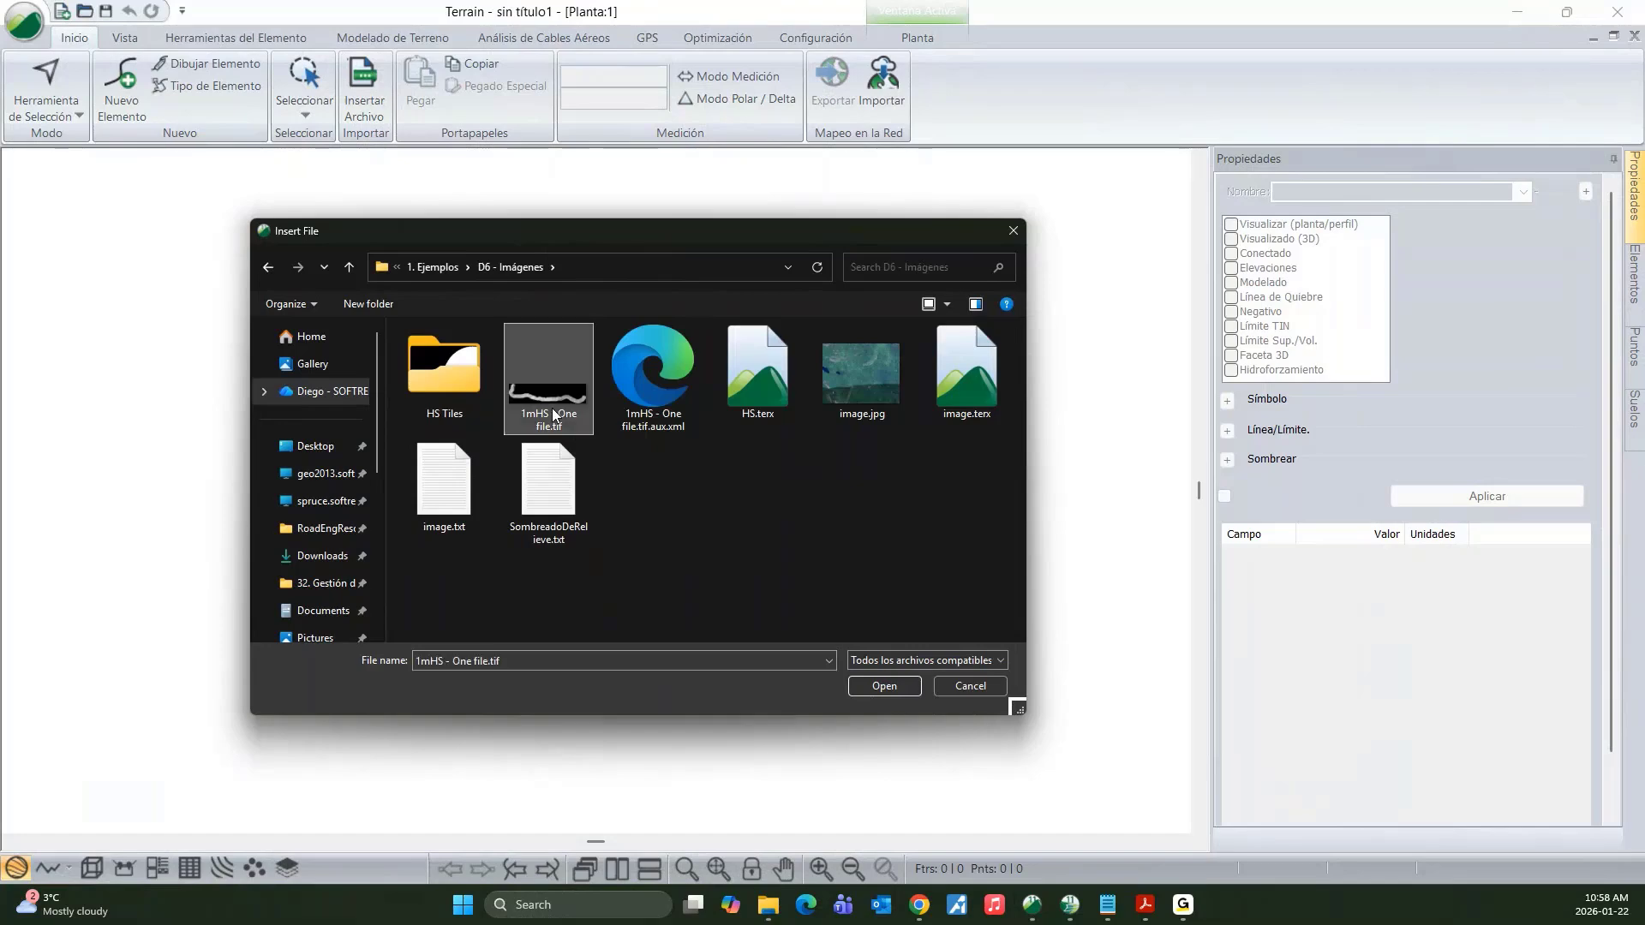
click(871, 684)
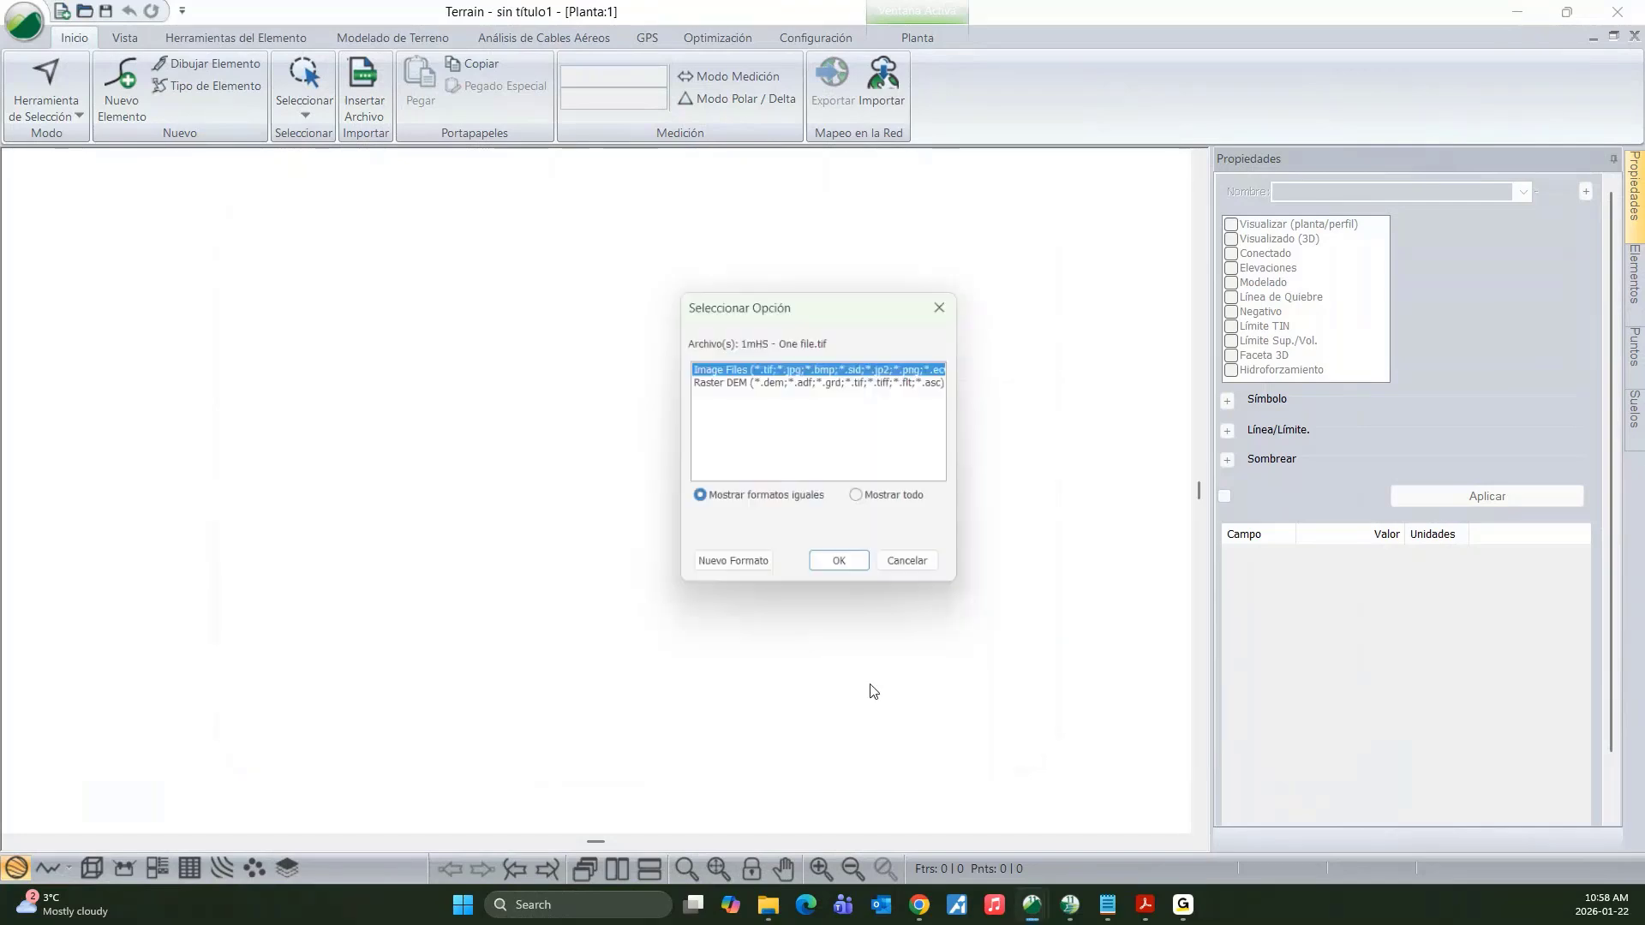
- Import the hillshade TIF as Image Files rather than Raster DEM, with the image quality at its highest factor, 1.0000
drag(752, 301, 626, 283)
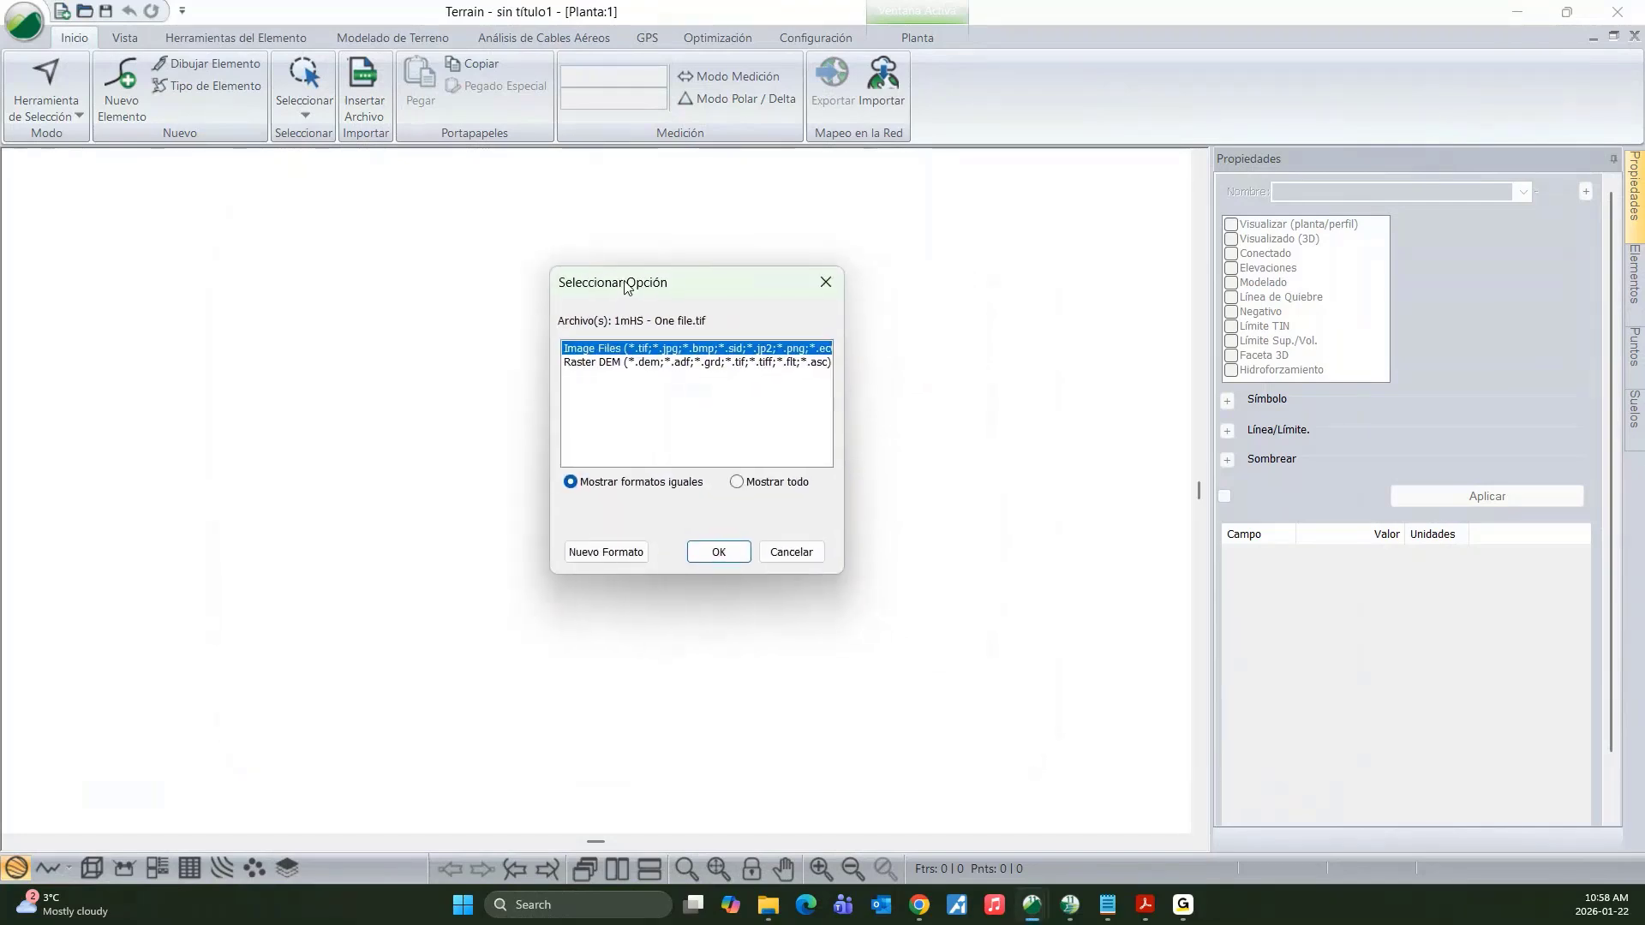
click(586, 364)
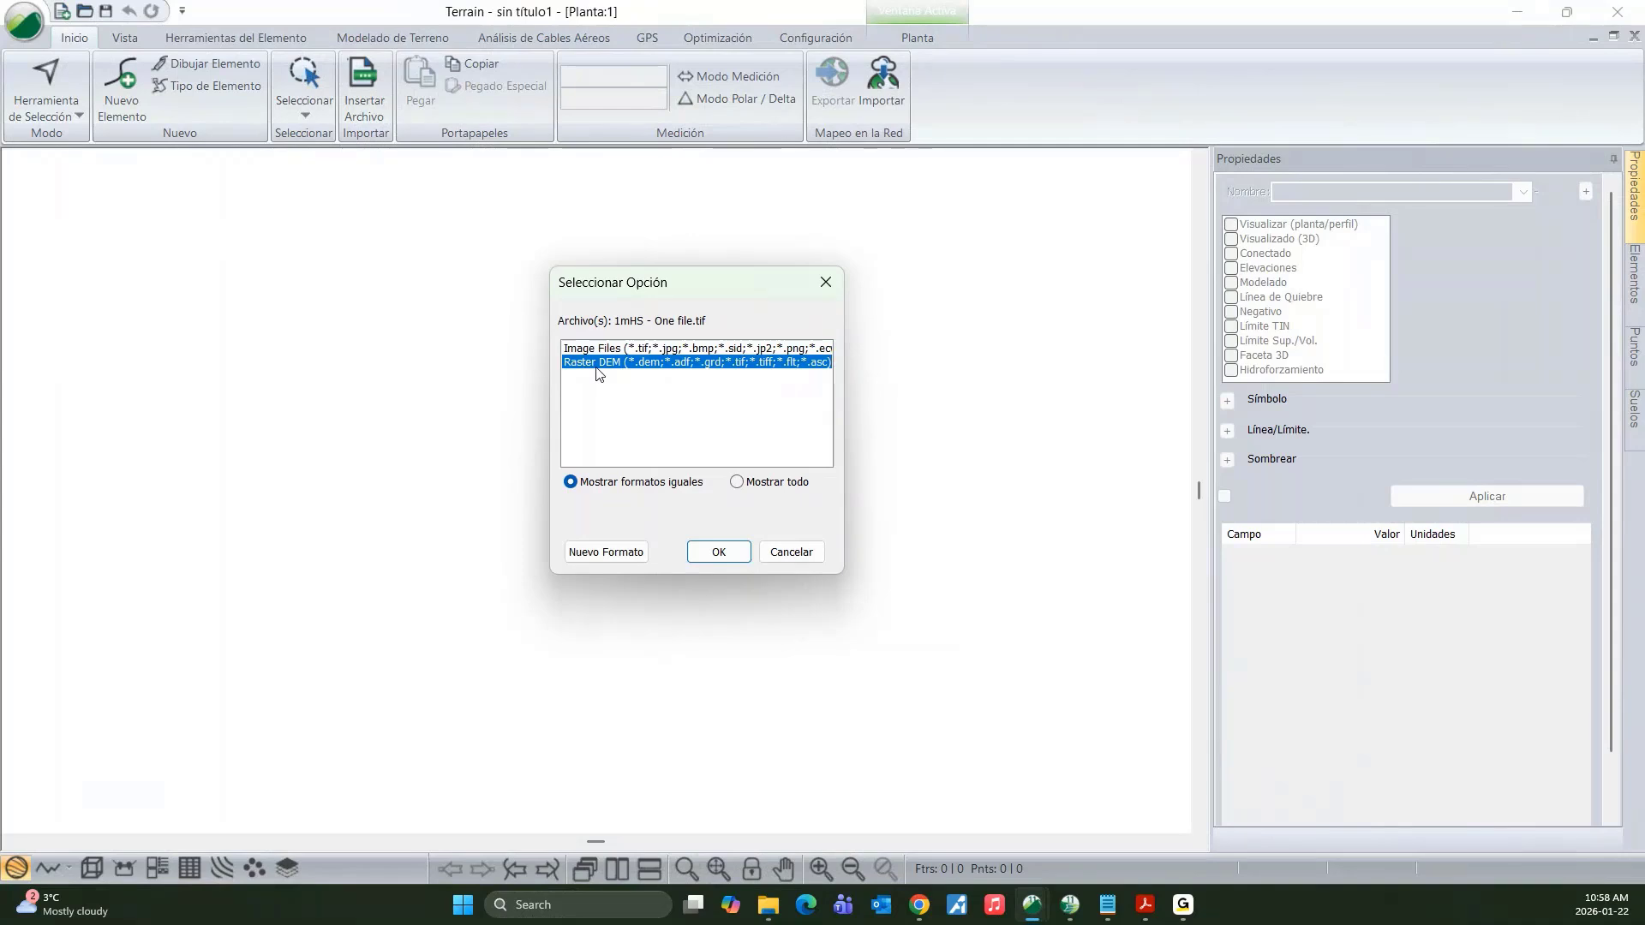
click(623, 349)
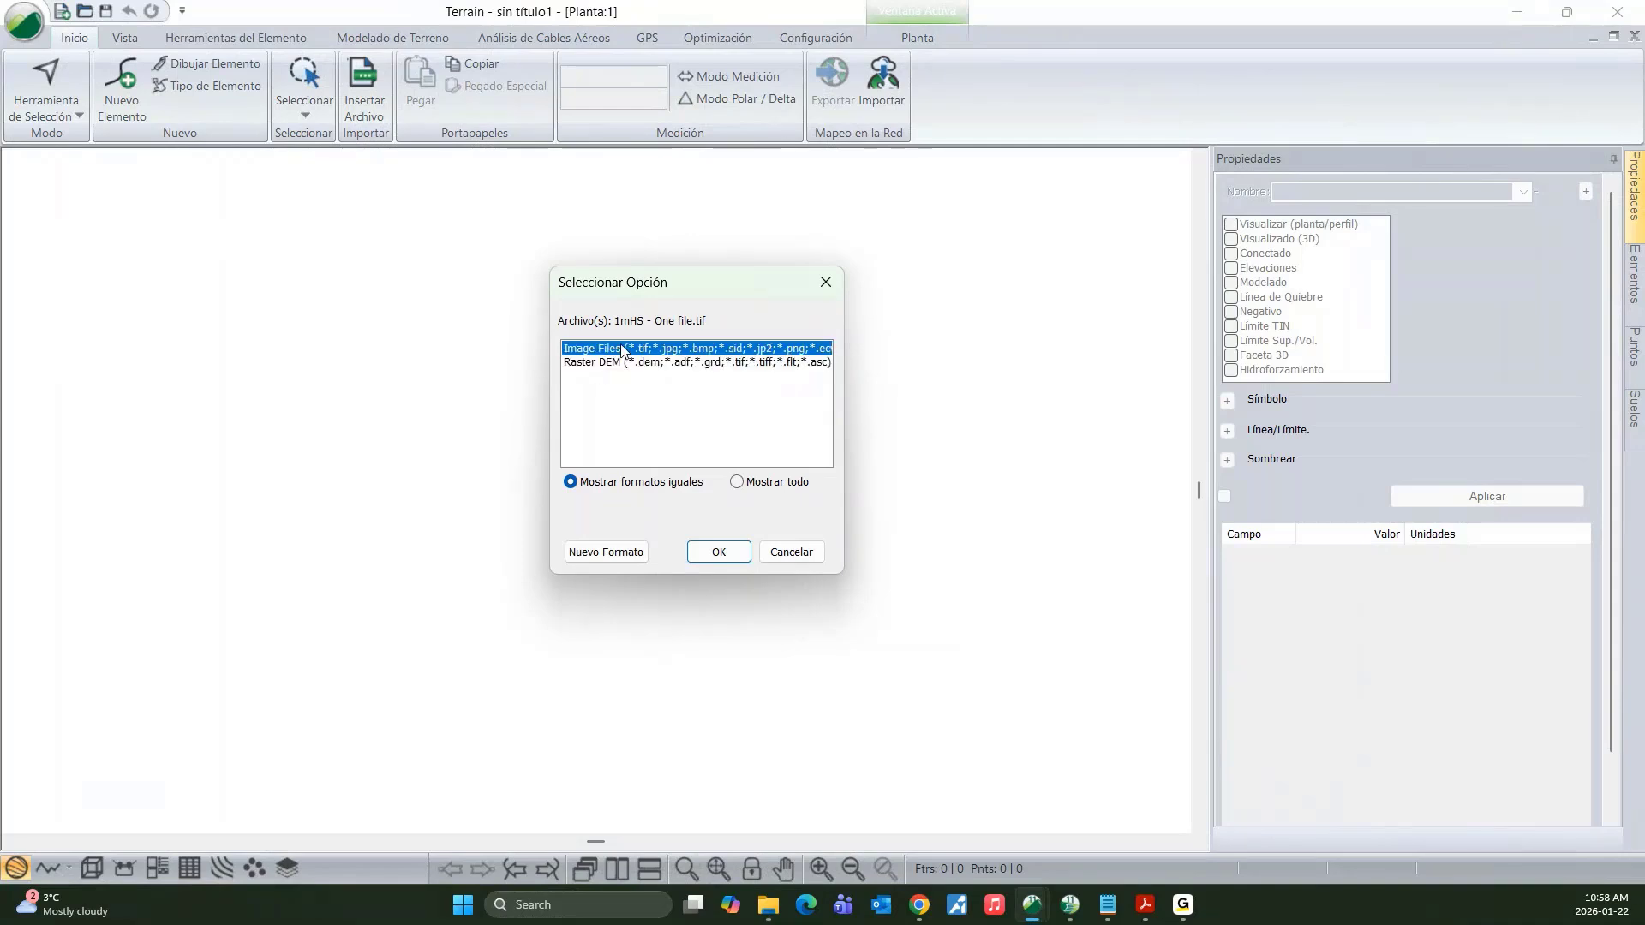
click(718, 552)
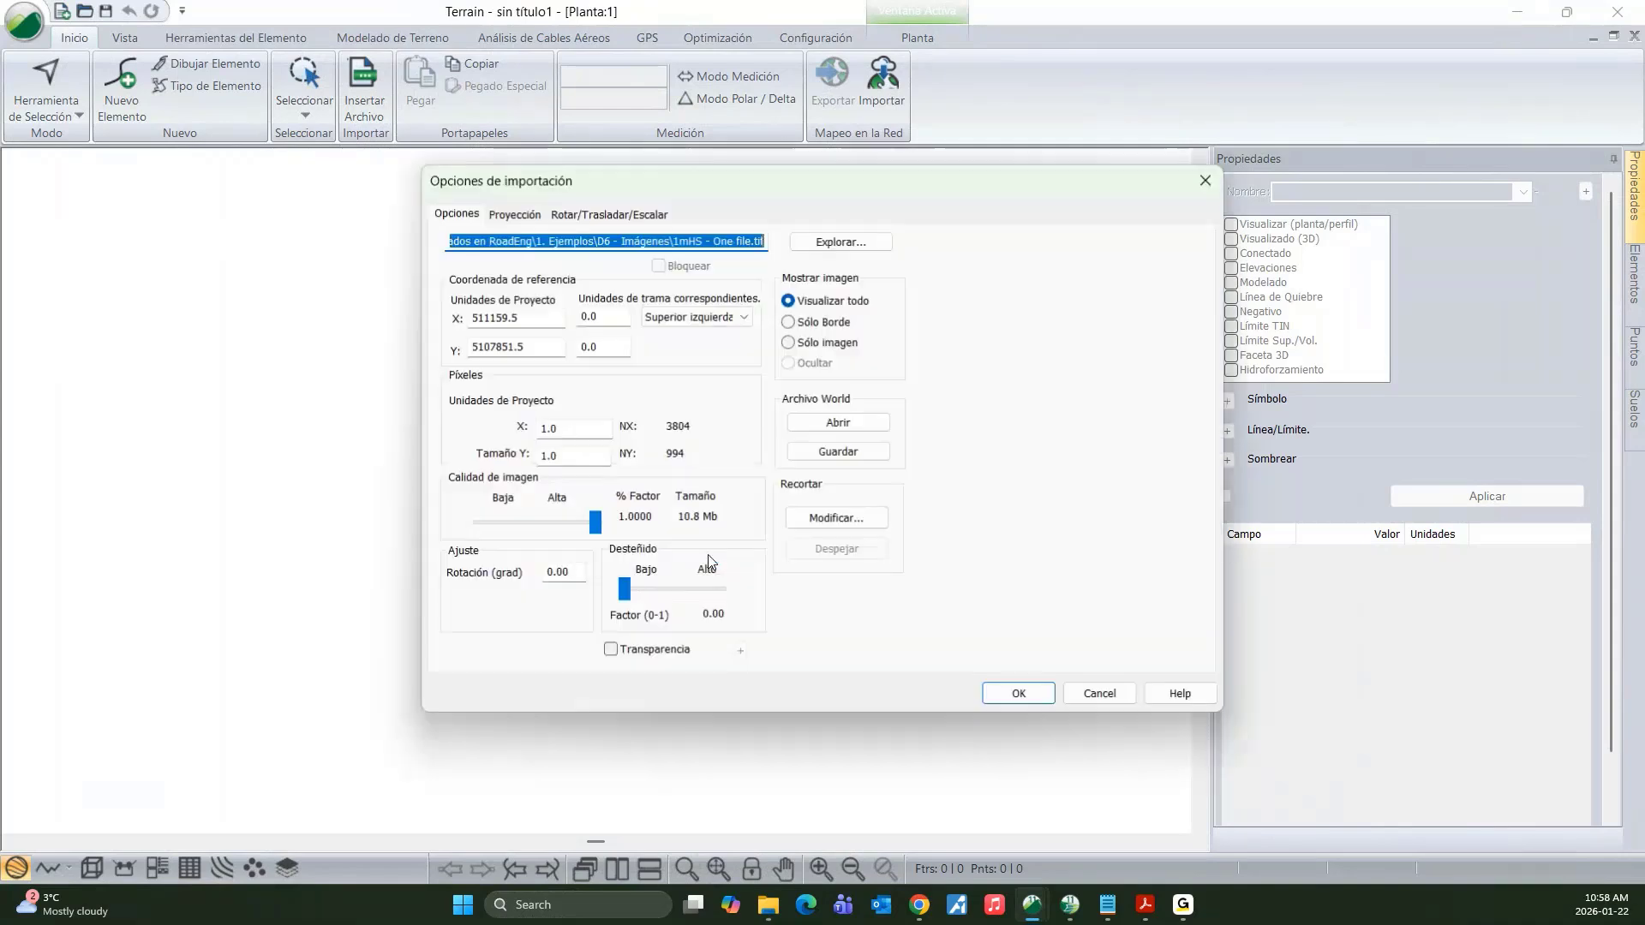
drag(589, 530, 715, 522)
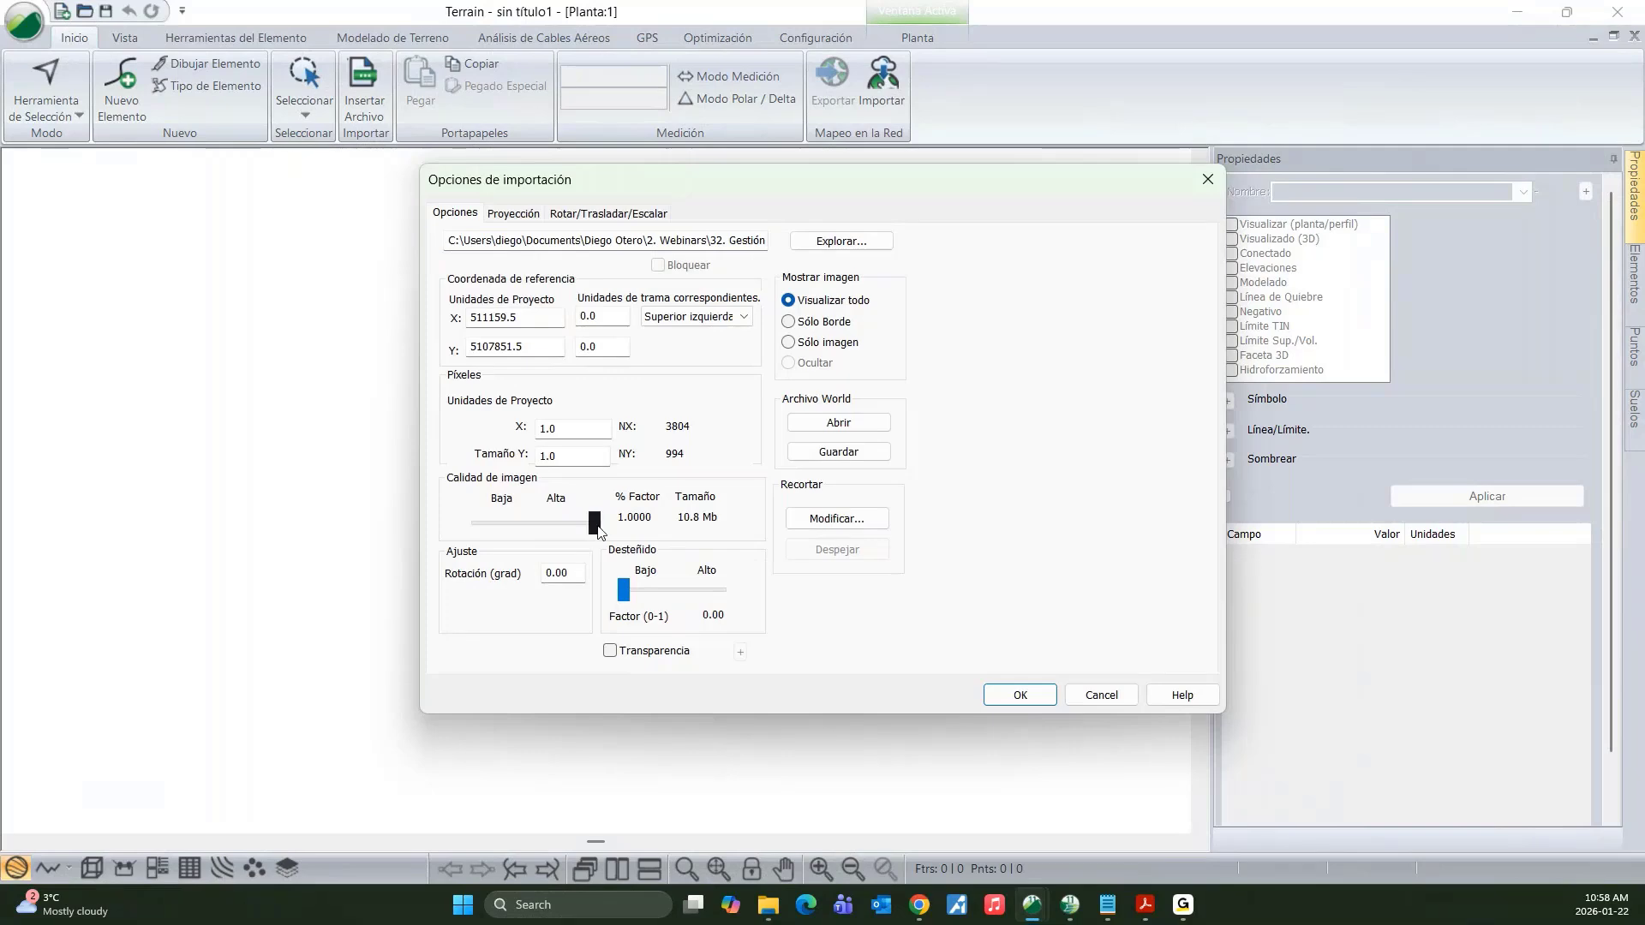
click(1020, 696)
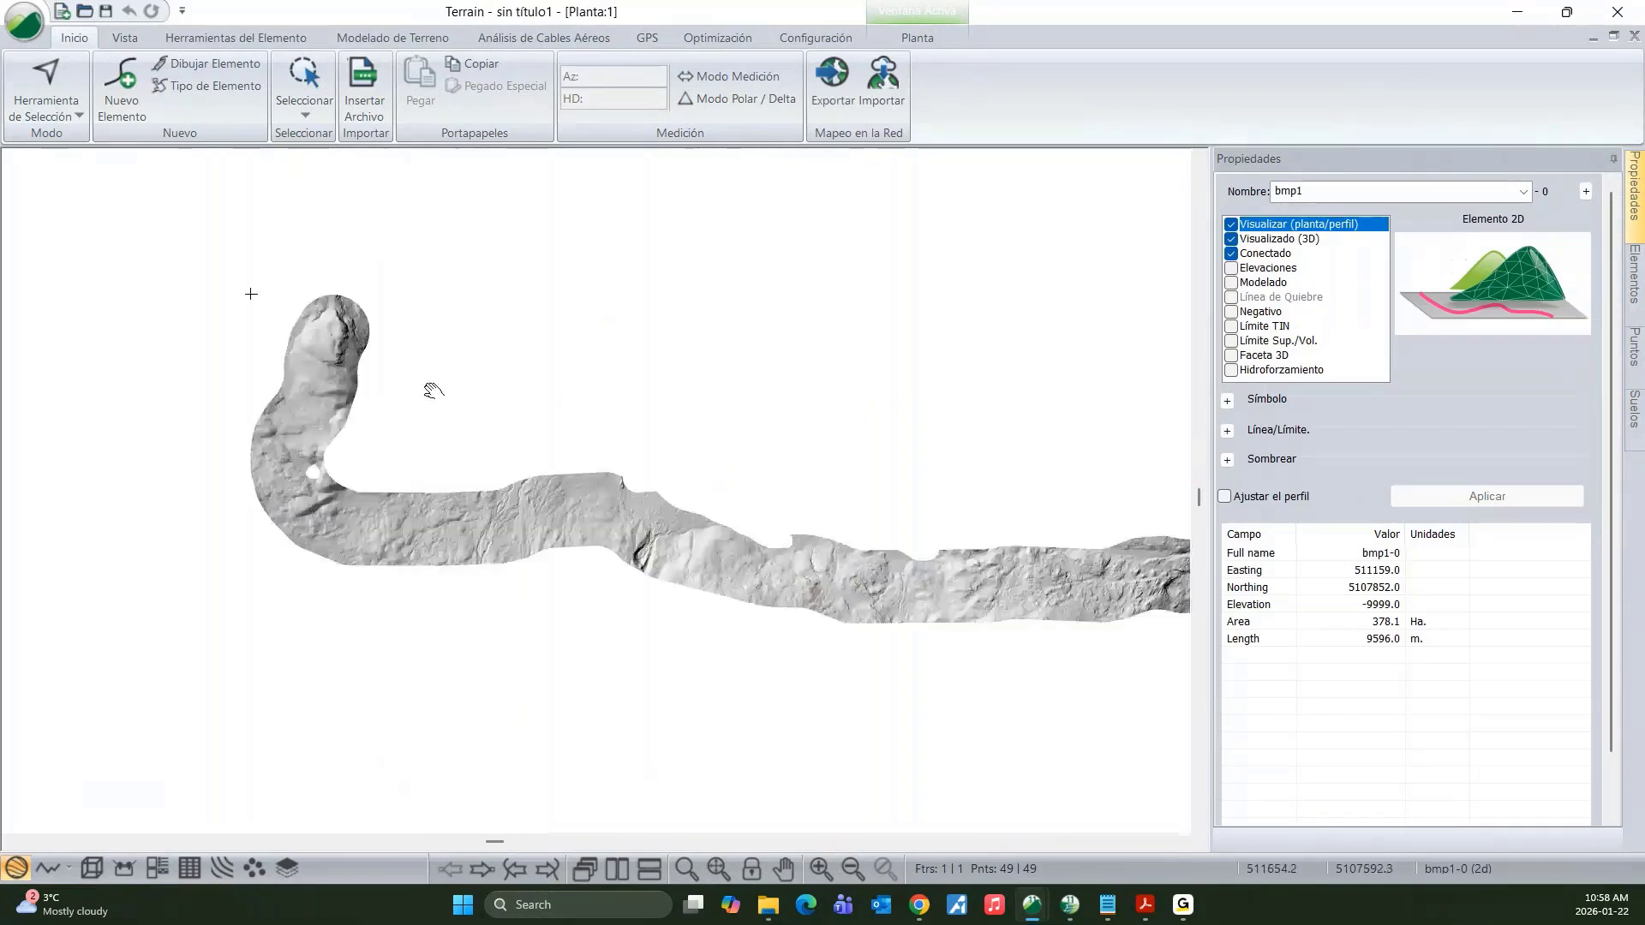
- Select the imported hillshade image and examine its extent and properties along the corridor
scroll(432, 390, down, 1)
click(730, 597)
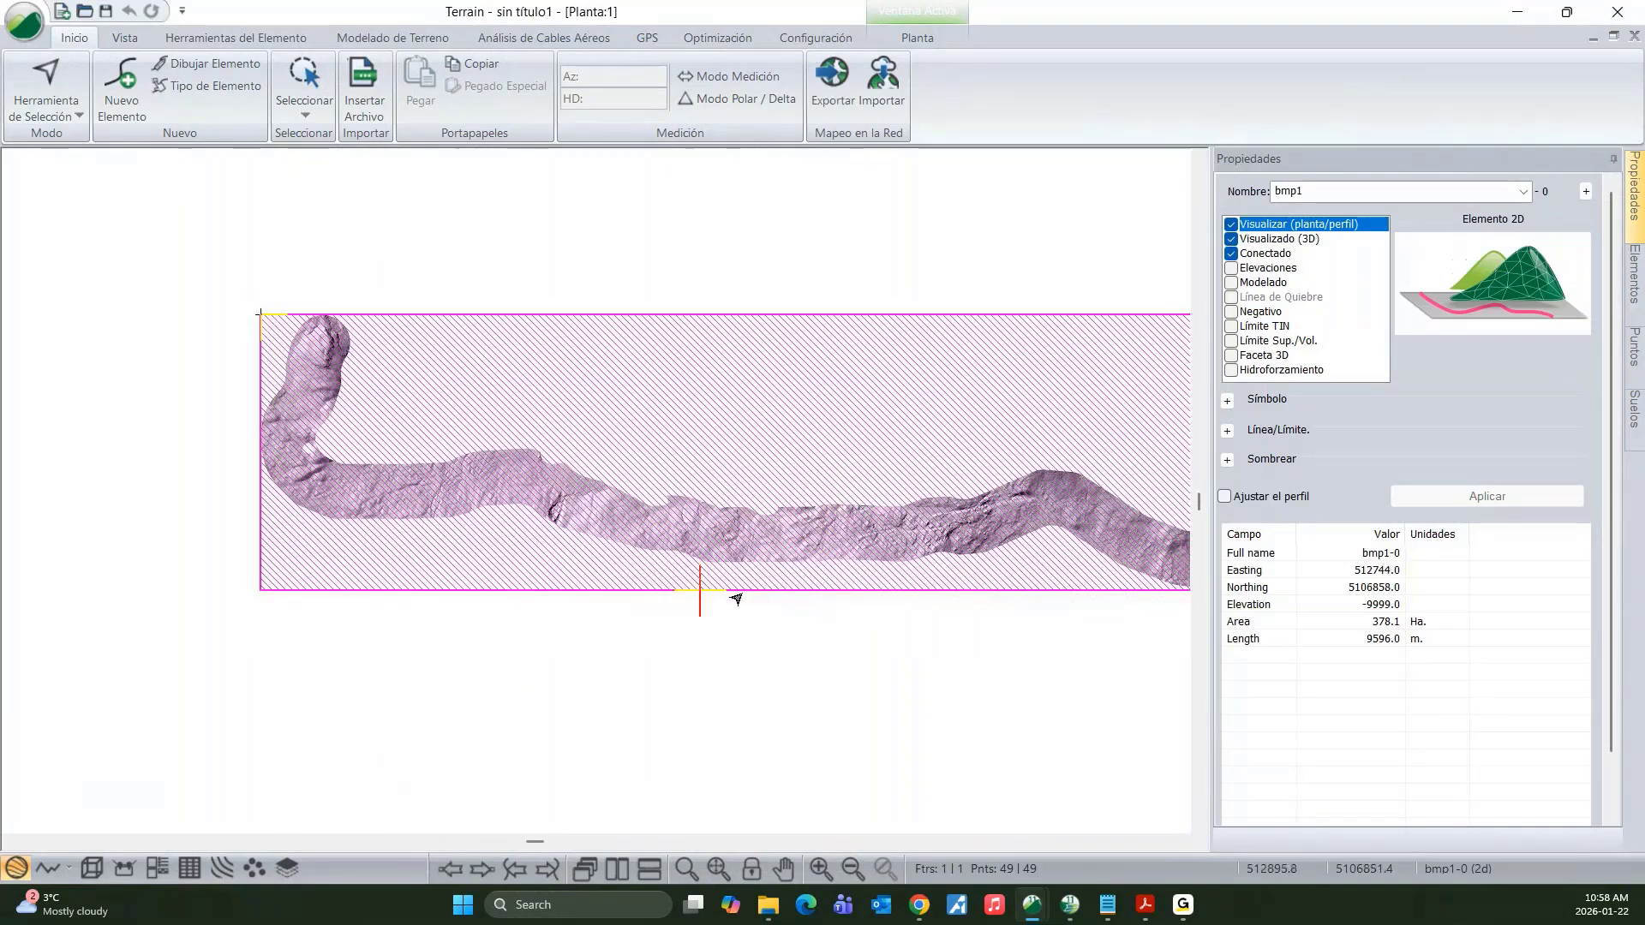
click(590, 657)
scroll(760, 422, up, 1)
click(540, 391)
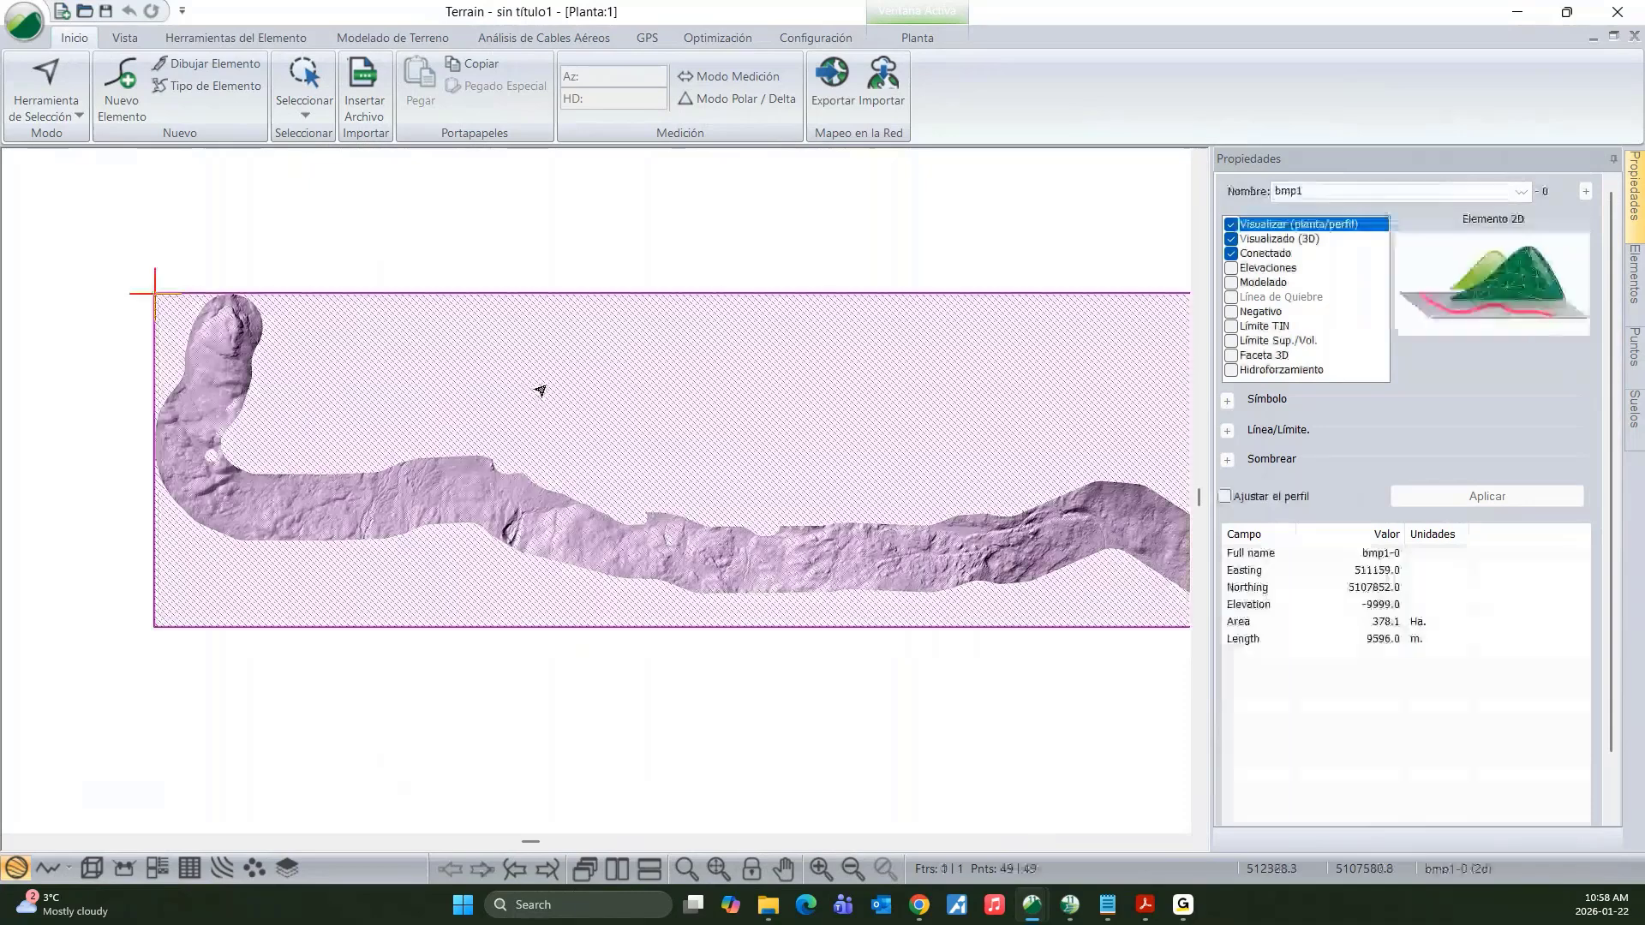
middle_drag(921, 436, 463, 393)
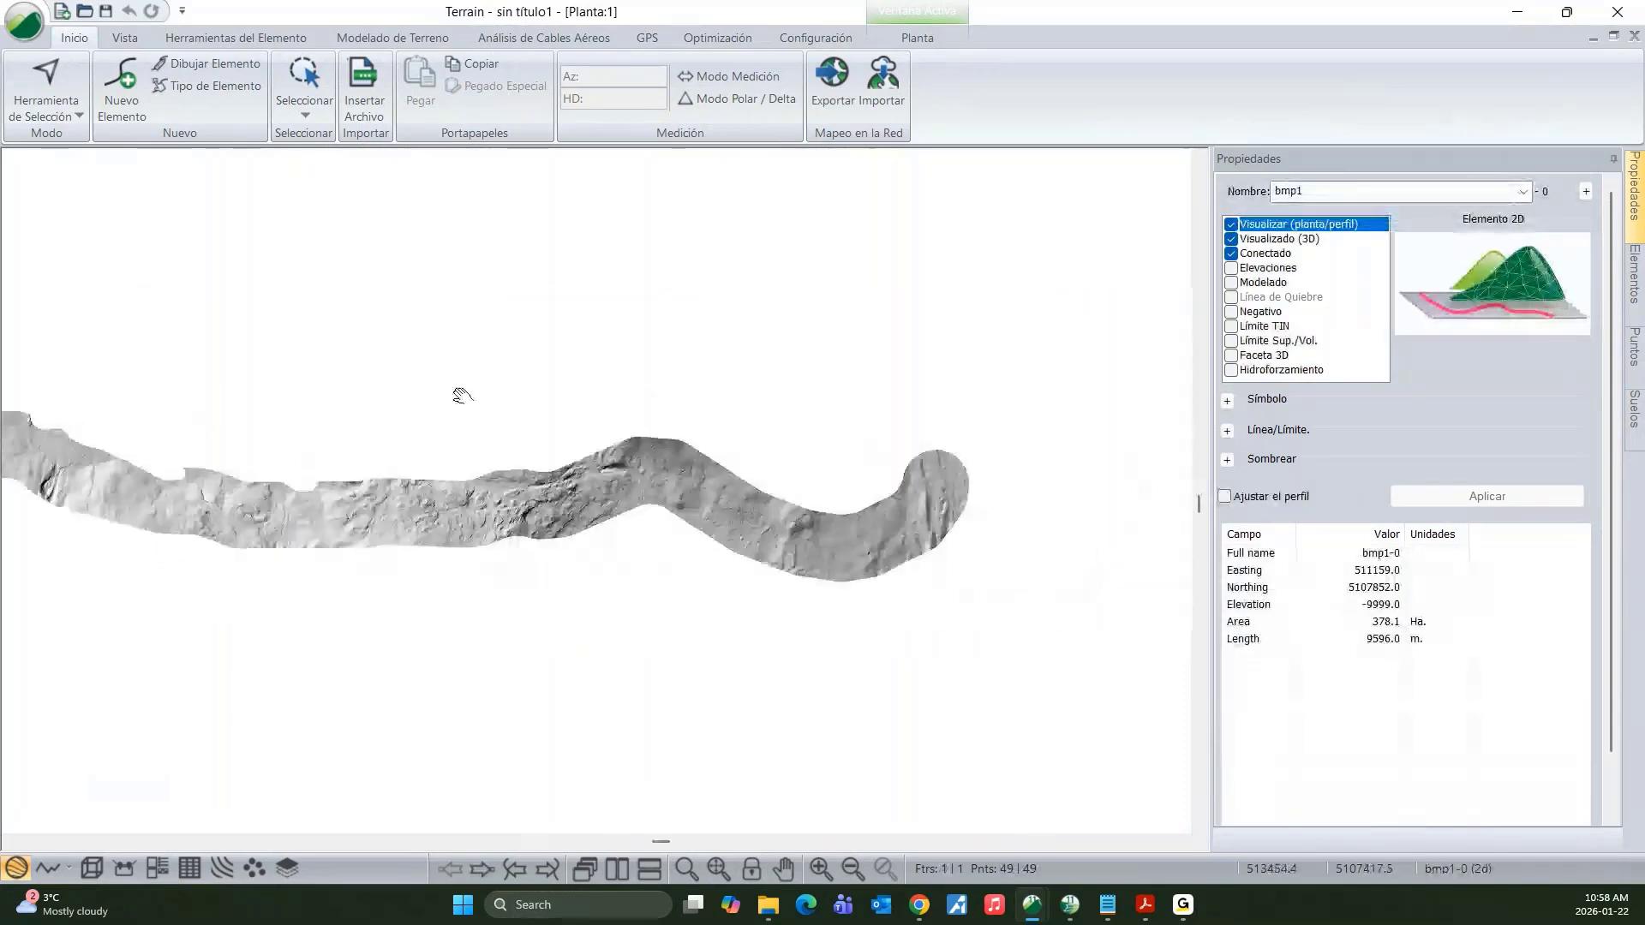
click(975, 523)
scroll(537, 504, up, 2)
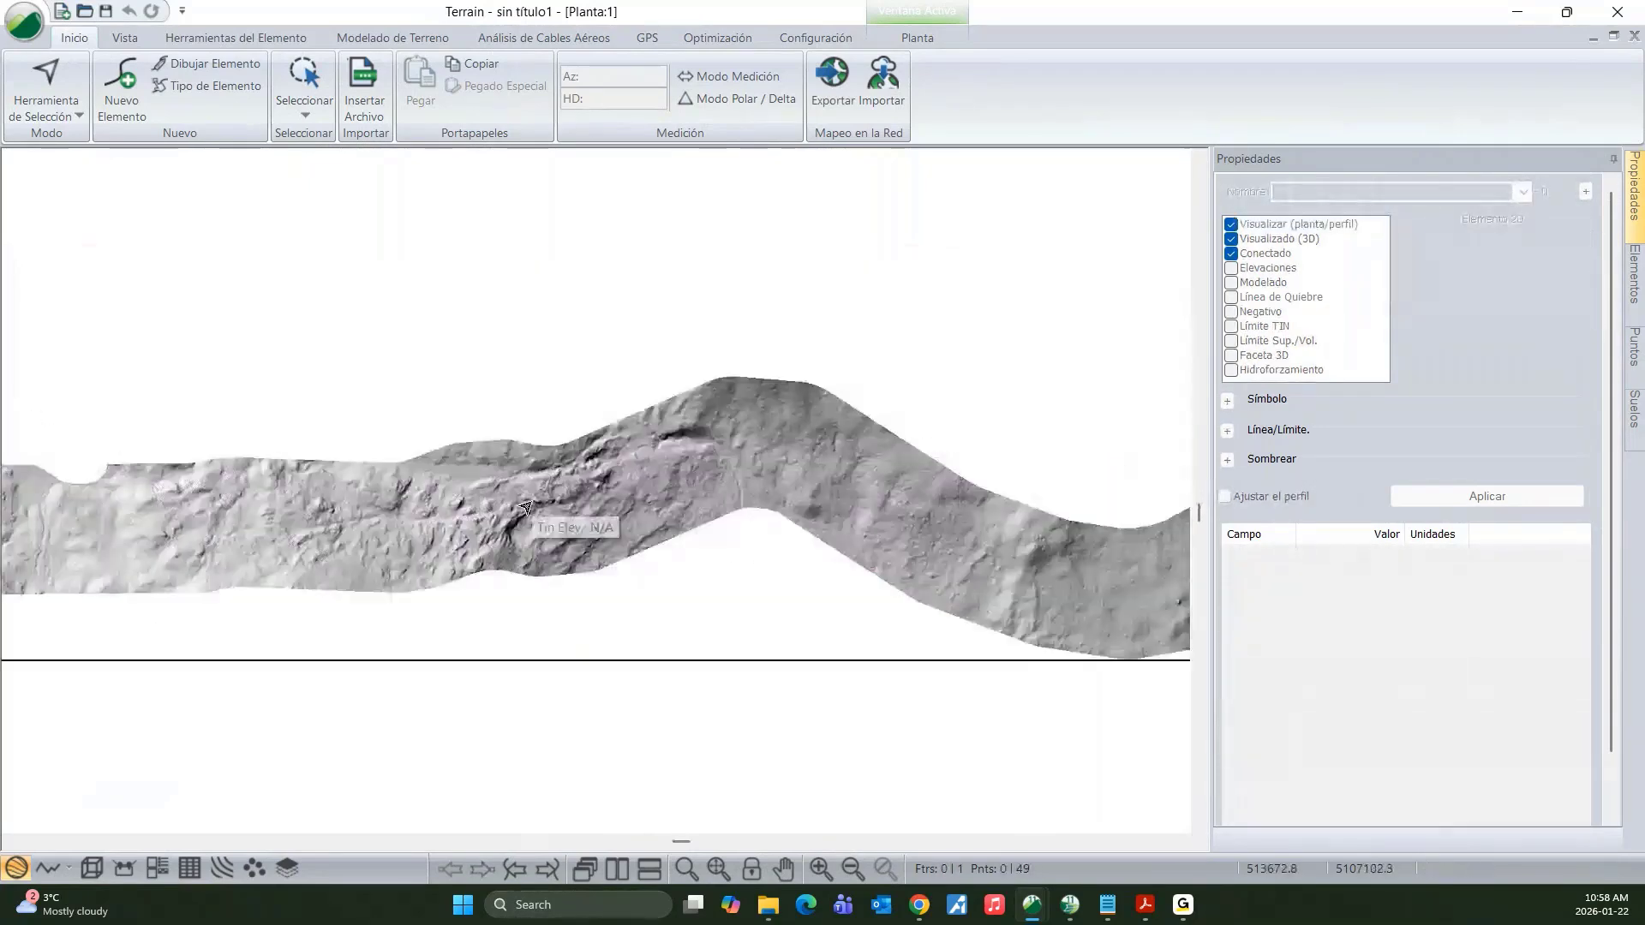
click(537, 505)
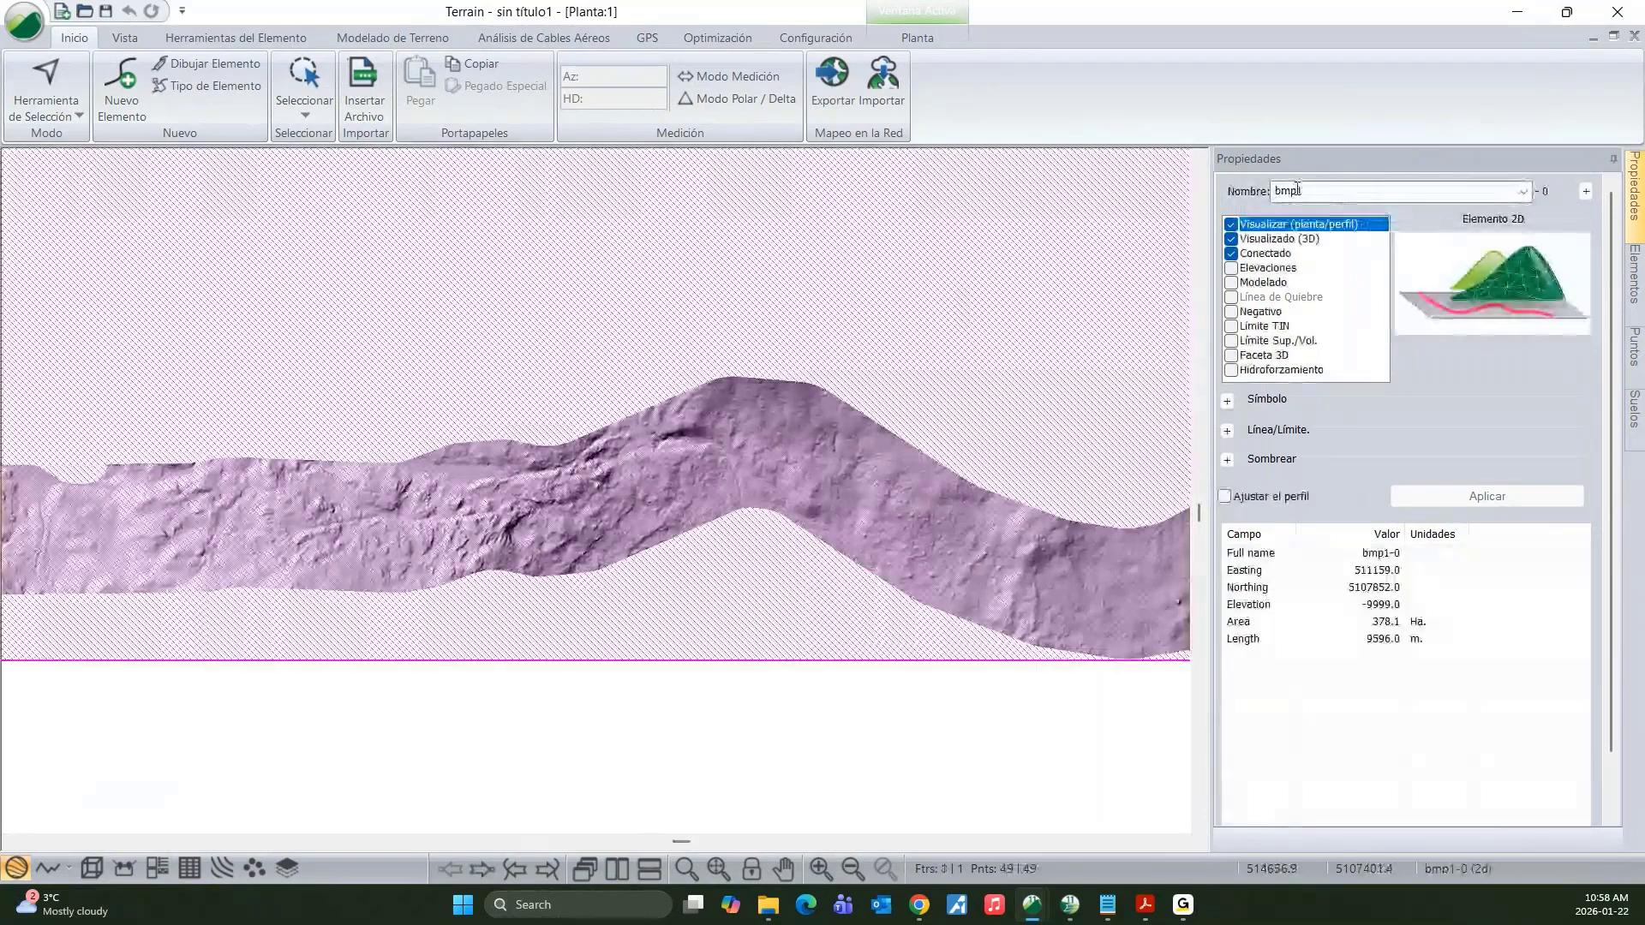
mouse_move(710, 423)
middle_down()
mouse_move(959, 400)
mouse_move(940, 687)
mouse_move(1039, 702)
middle_up()
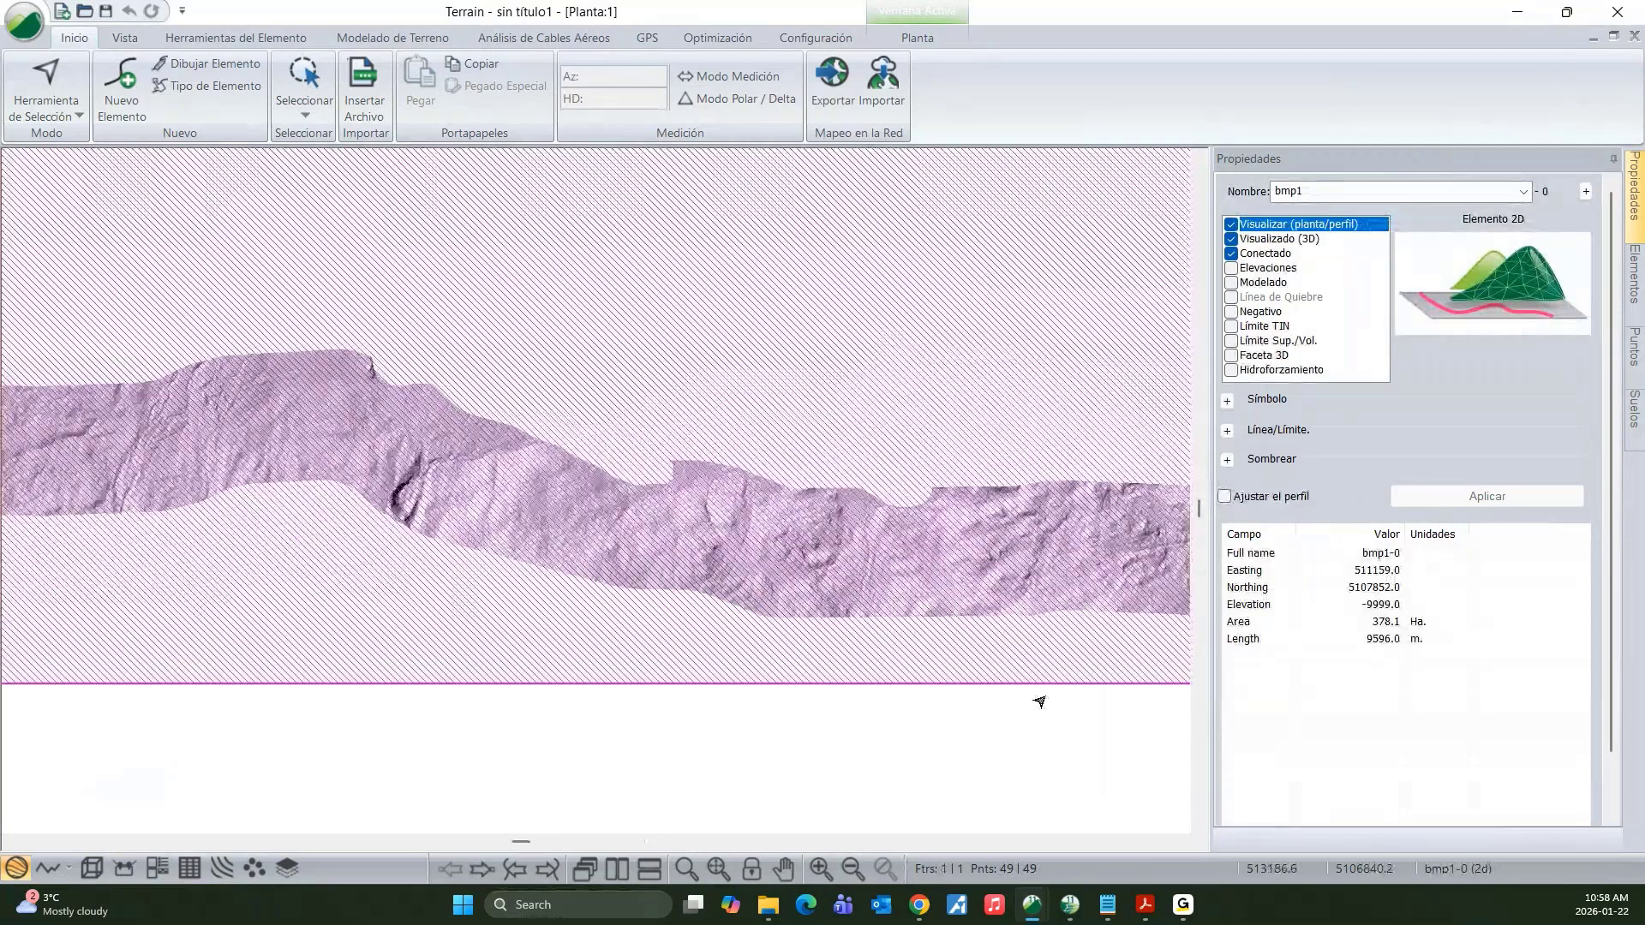
click(1039, 701)
- Examine the relief detail of the hillshade from one end of the corridor to the other
scroll(453, 472, down, 2)
middle_drag(600, 487, 548, 470)
scroll(546, 471, down, 1)
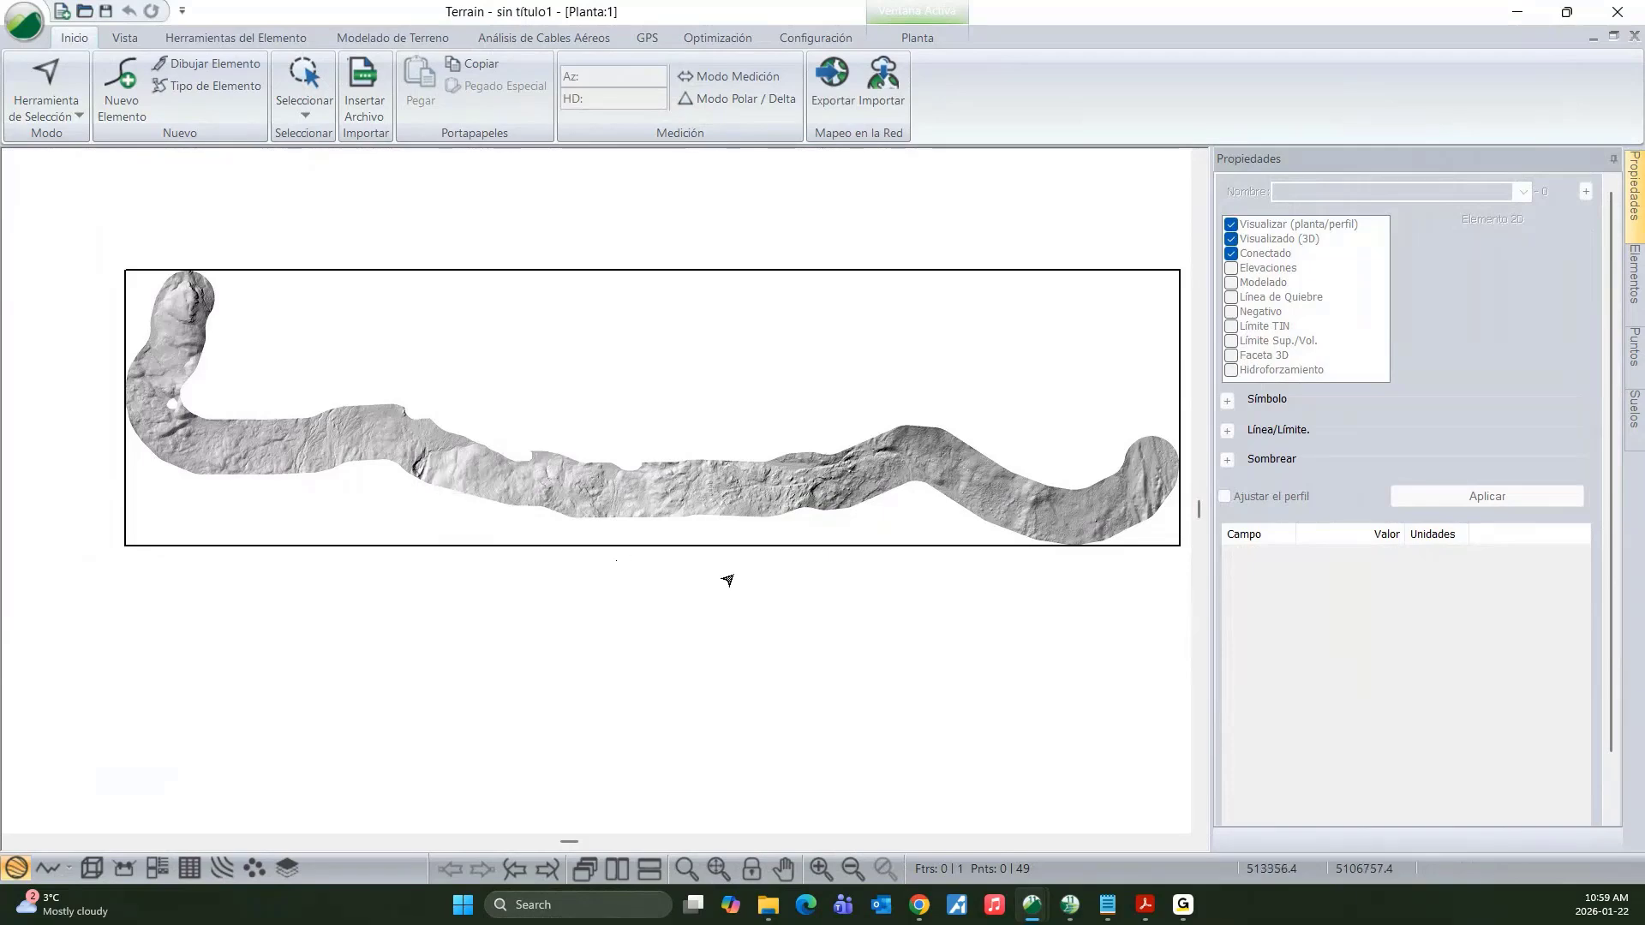
scroll(633, 527, down, 1)
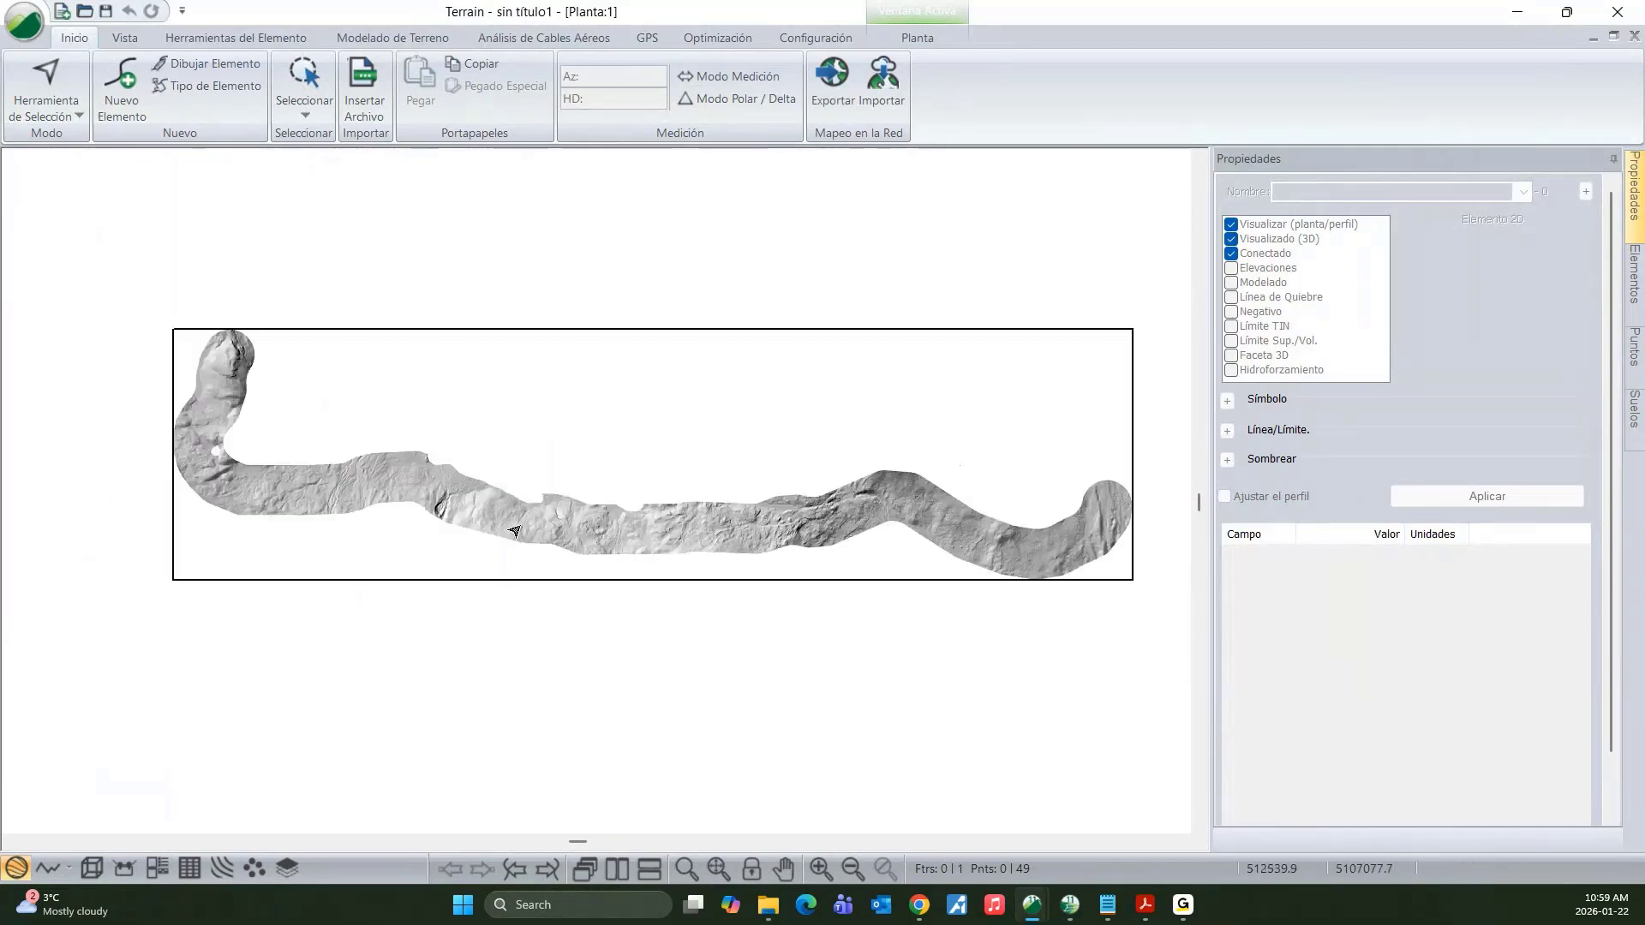
scroll(514, 532, up, 3)
middle_drag(819, 569, 417, 568)
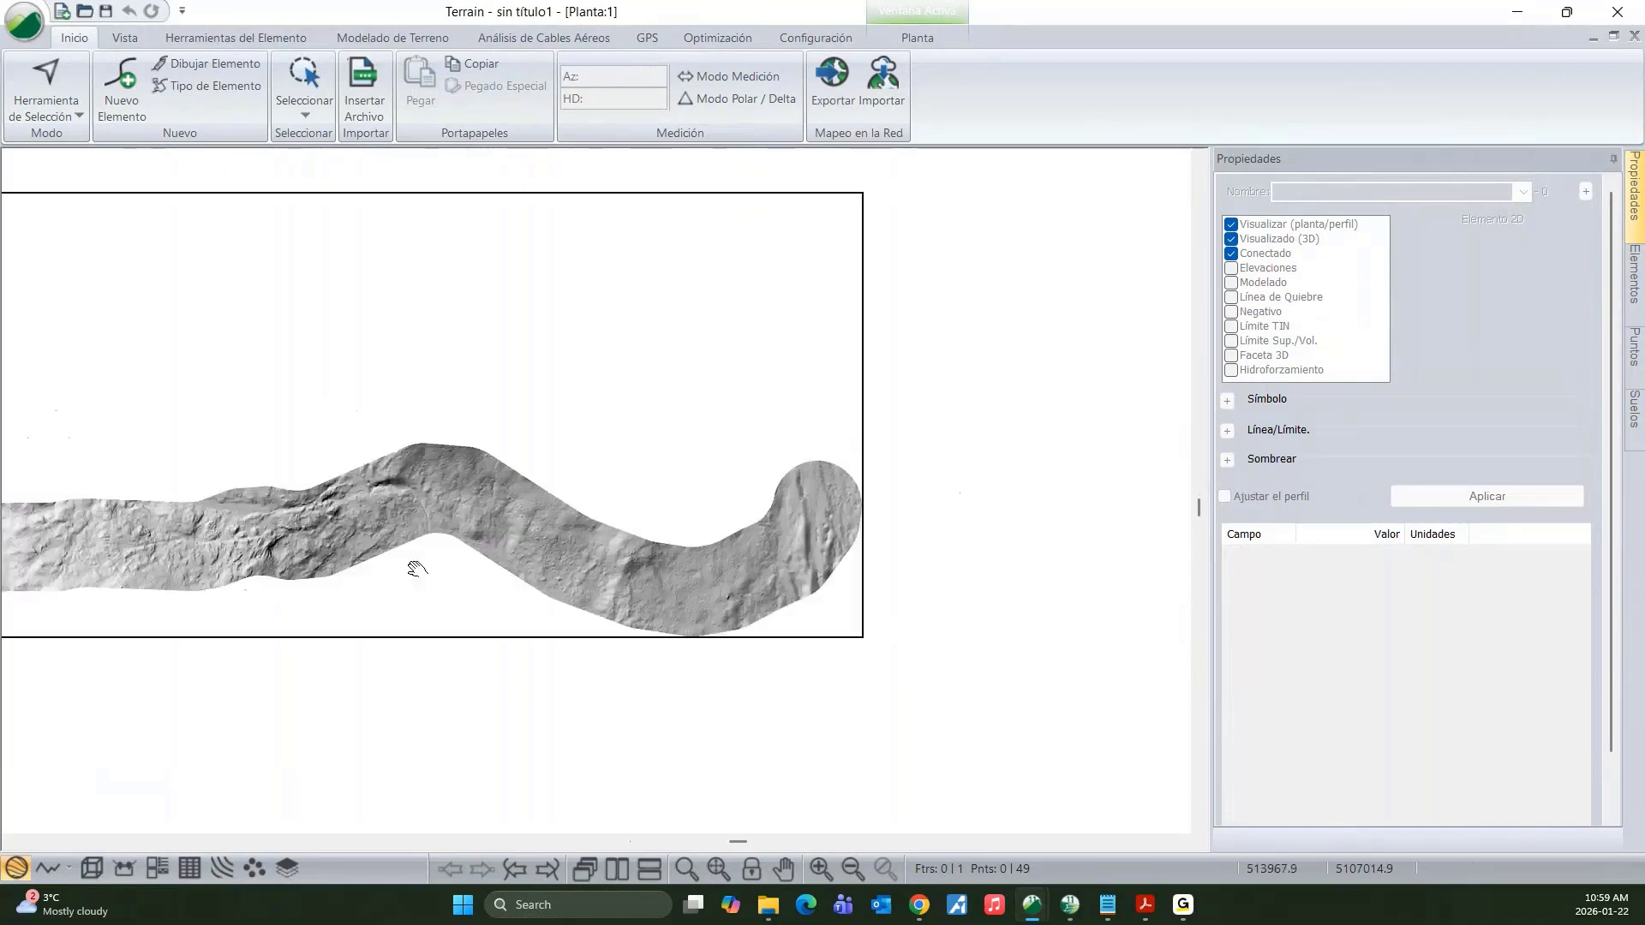
scroll(536, 565, up, 3)
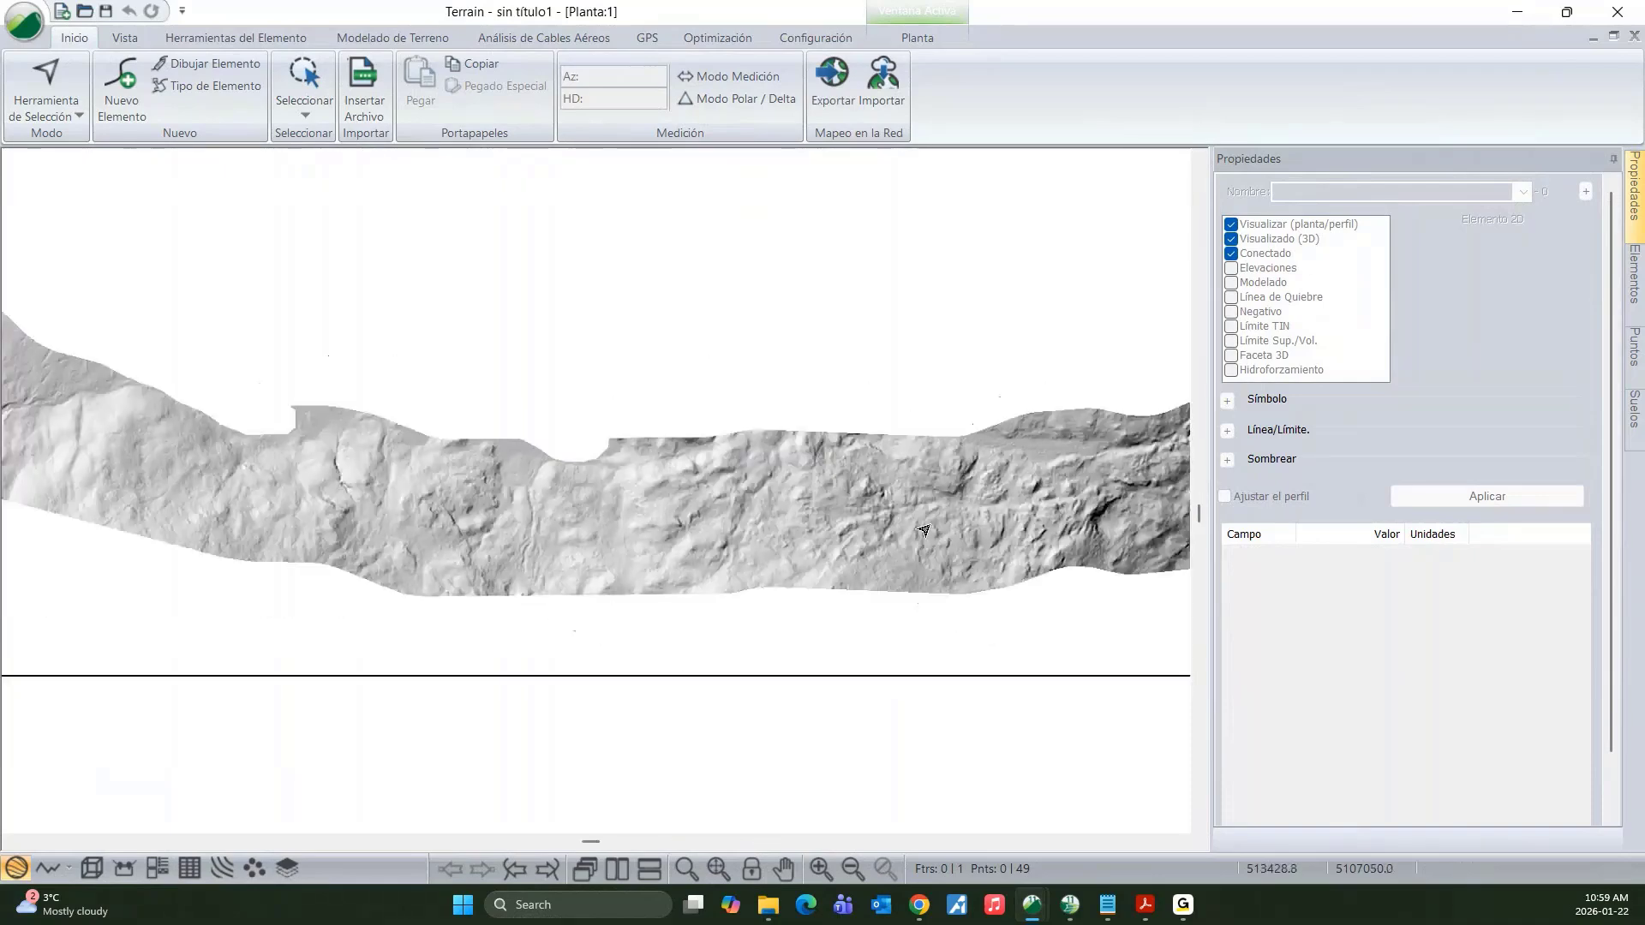
scroll(610, 550, down, 1)
middle_drag(221, 526, 797, 576)
middle_drag(423, 524, 275, 554)
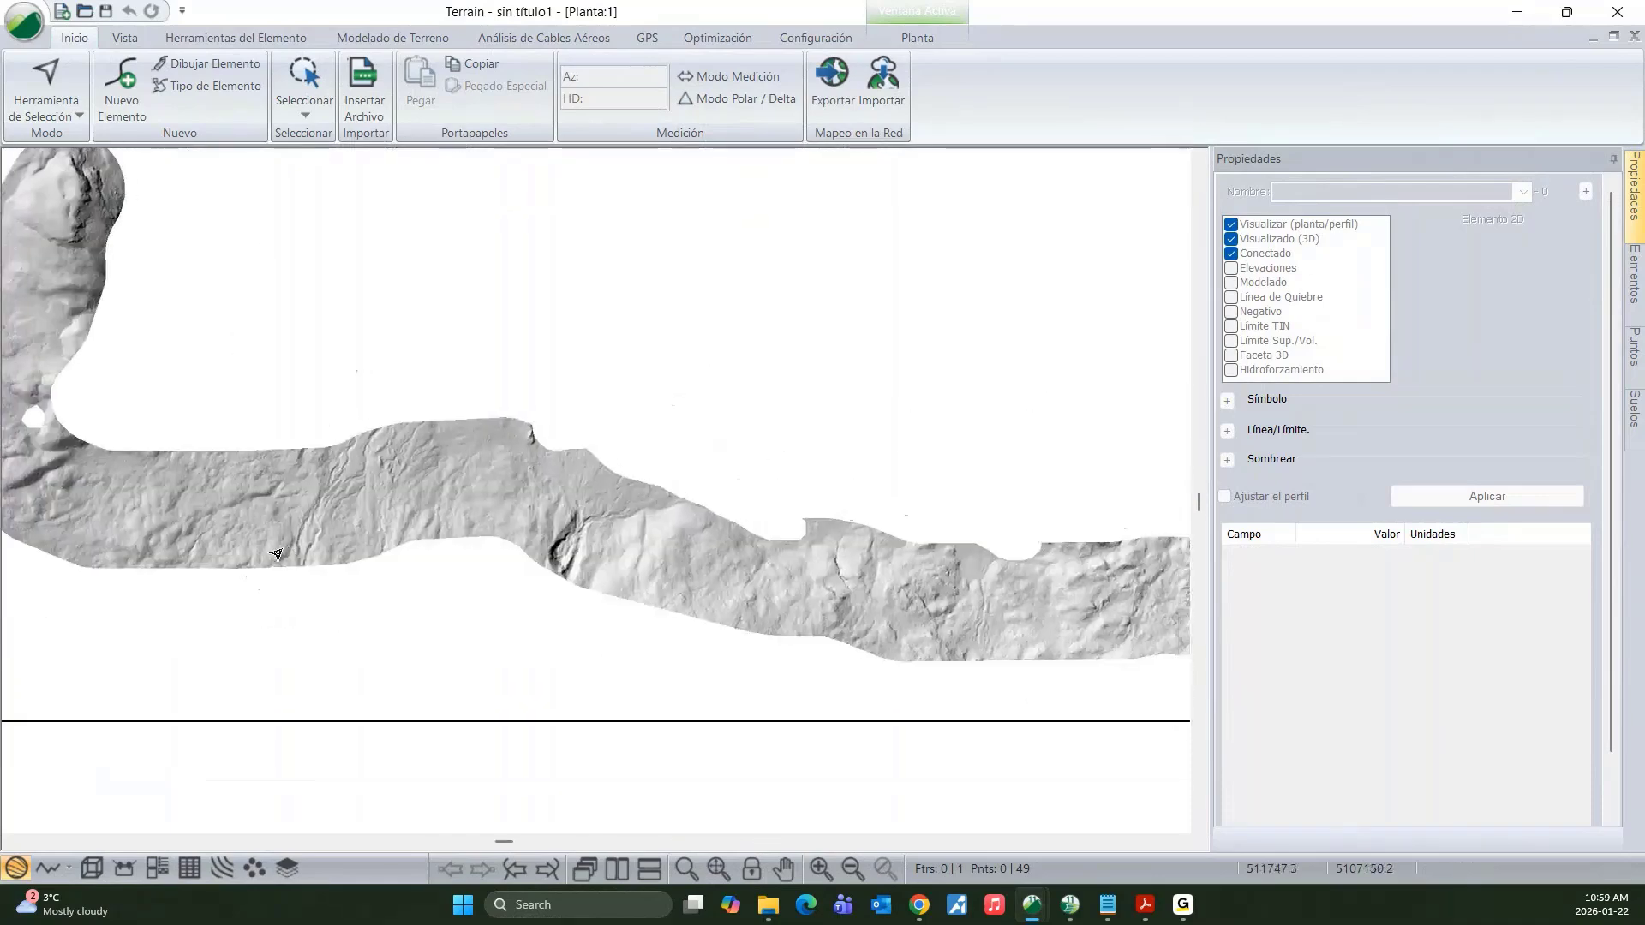
scroll(603, 553, up, 5)
scroll(603, 553, down, 4)
middle_drag(804, 577, 530, 500)
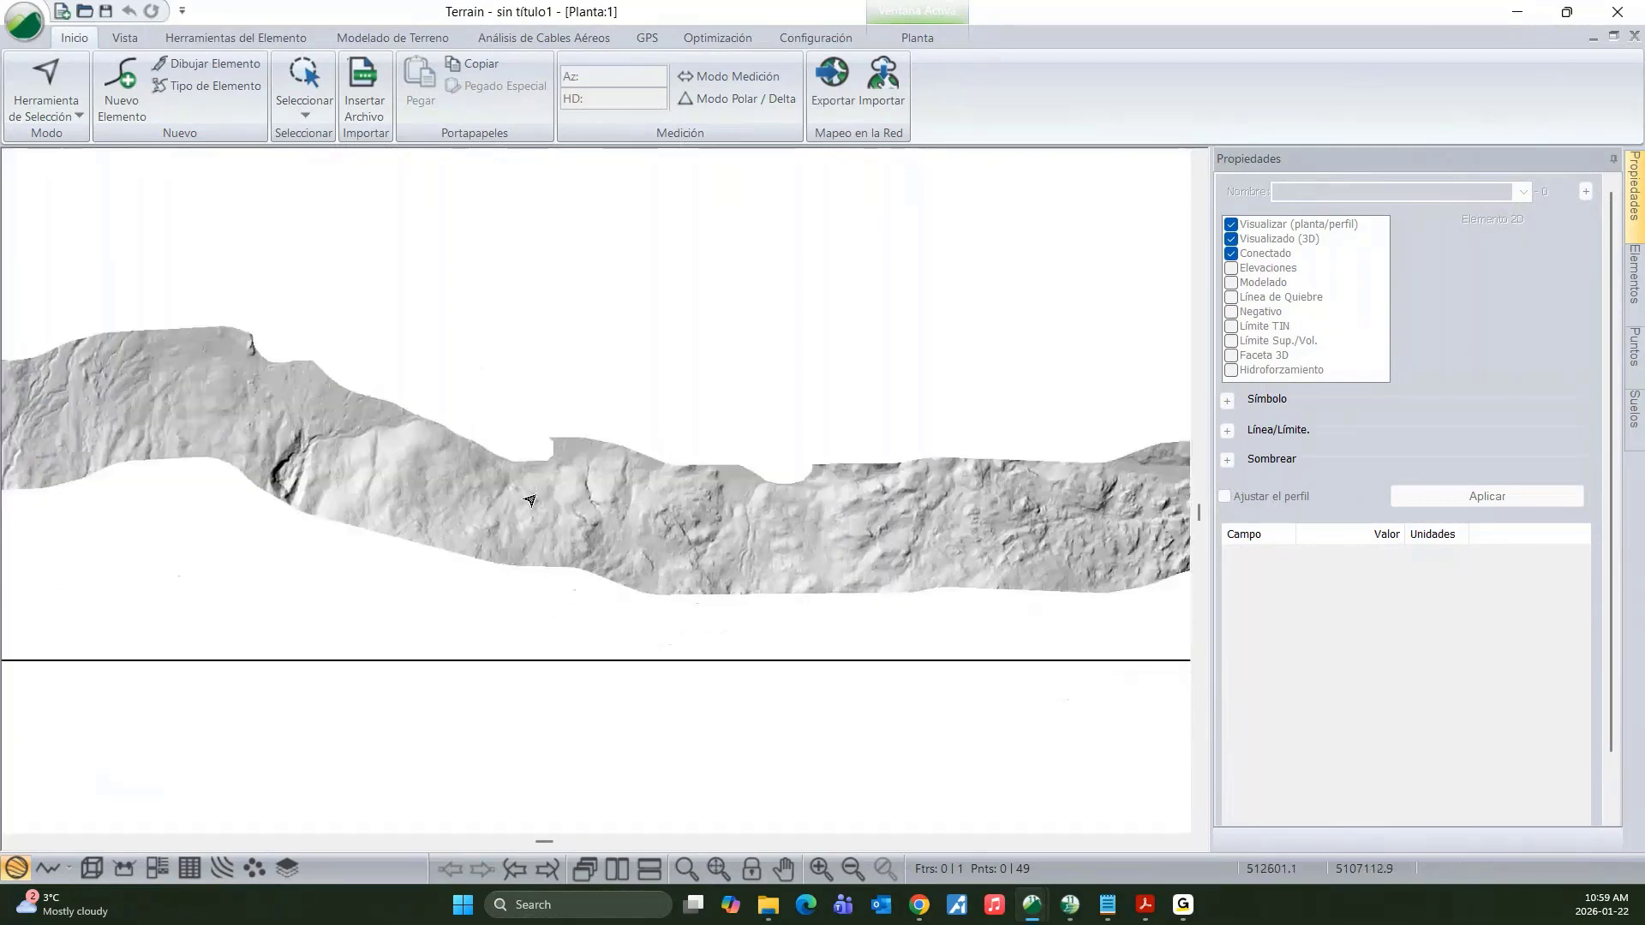
scroll(530, 501, down, 2)
- Check the image's rectangular boundary and the blank area around the corridor, and leave the image unselected
click(315, 364)
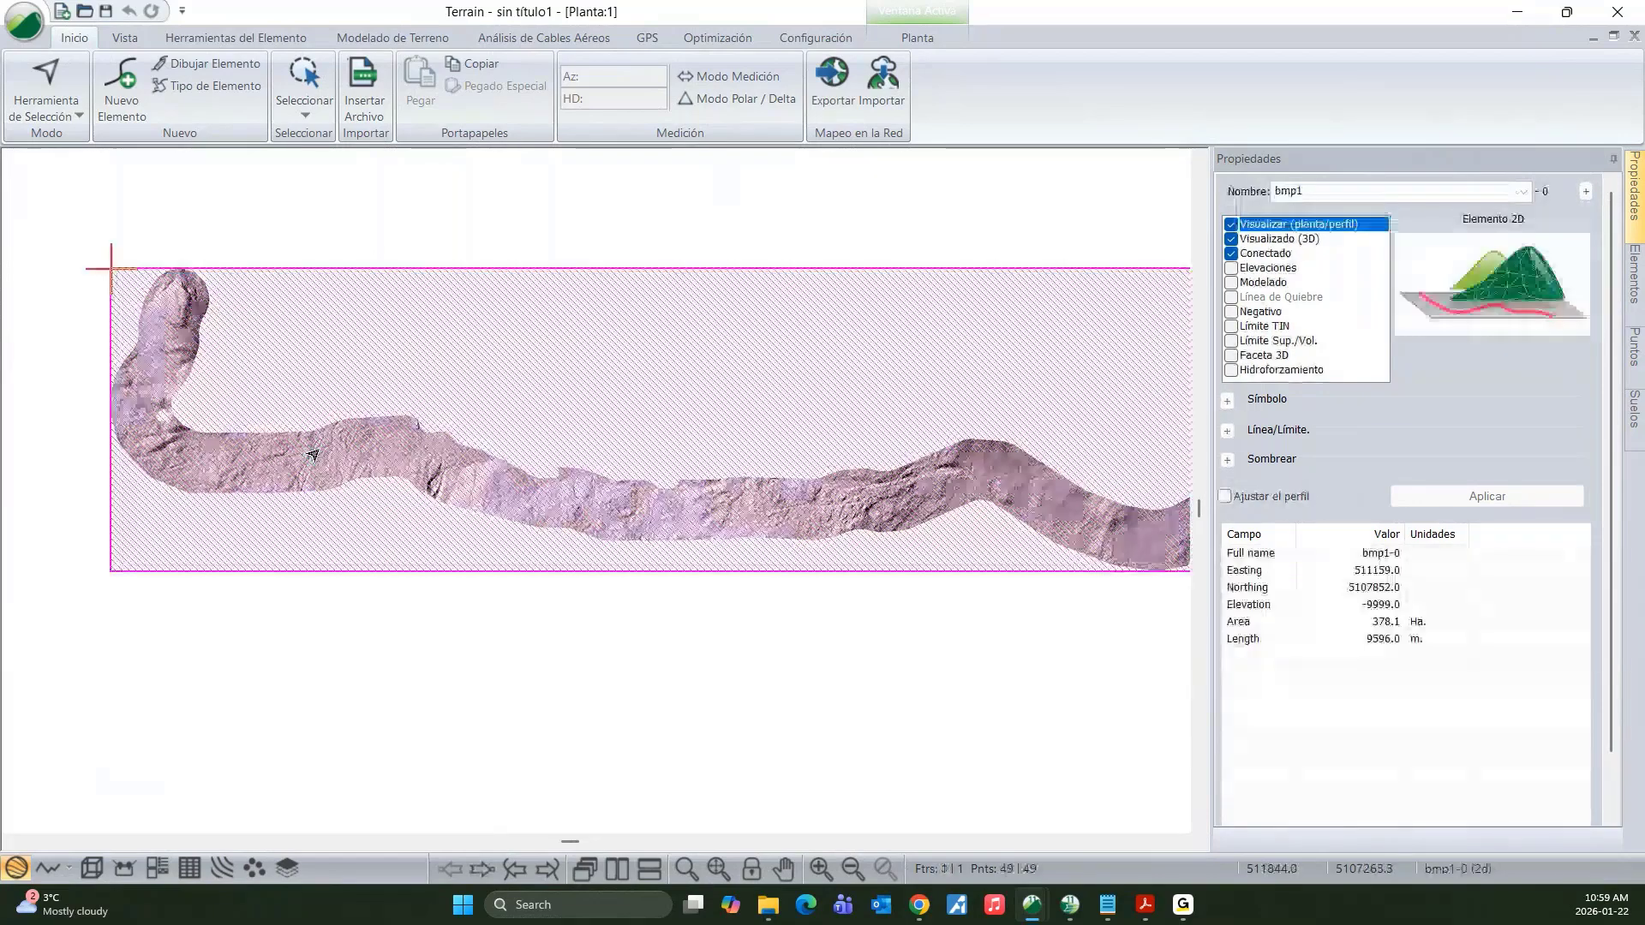
scroll(571, 323, down, 2)
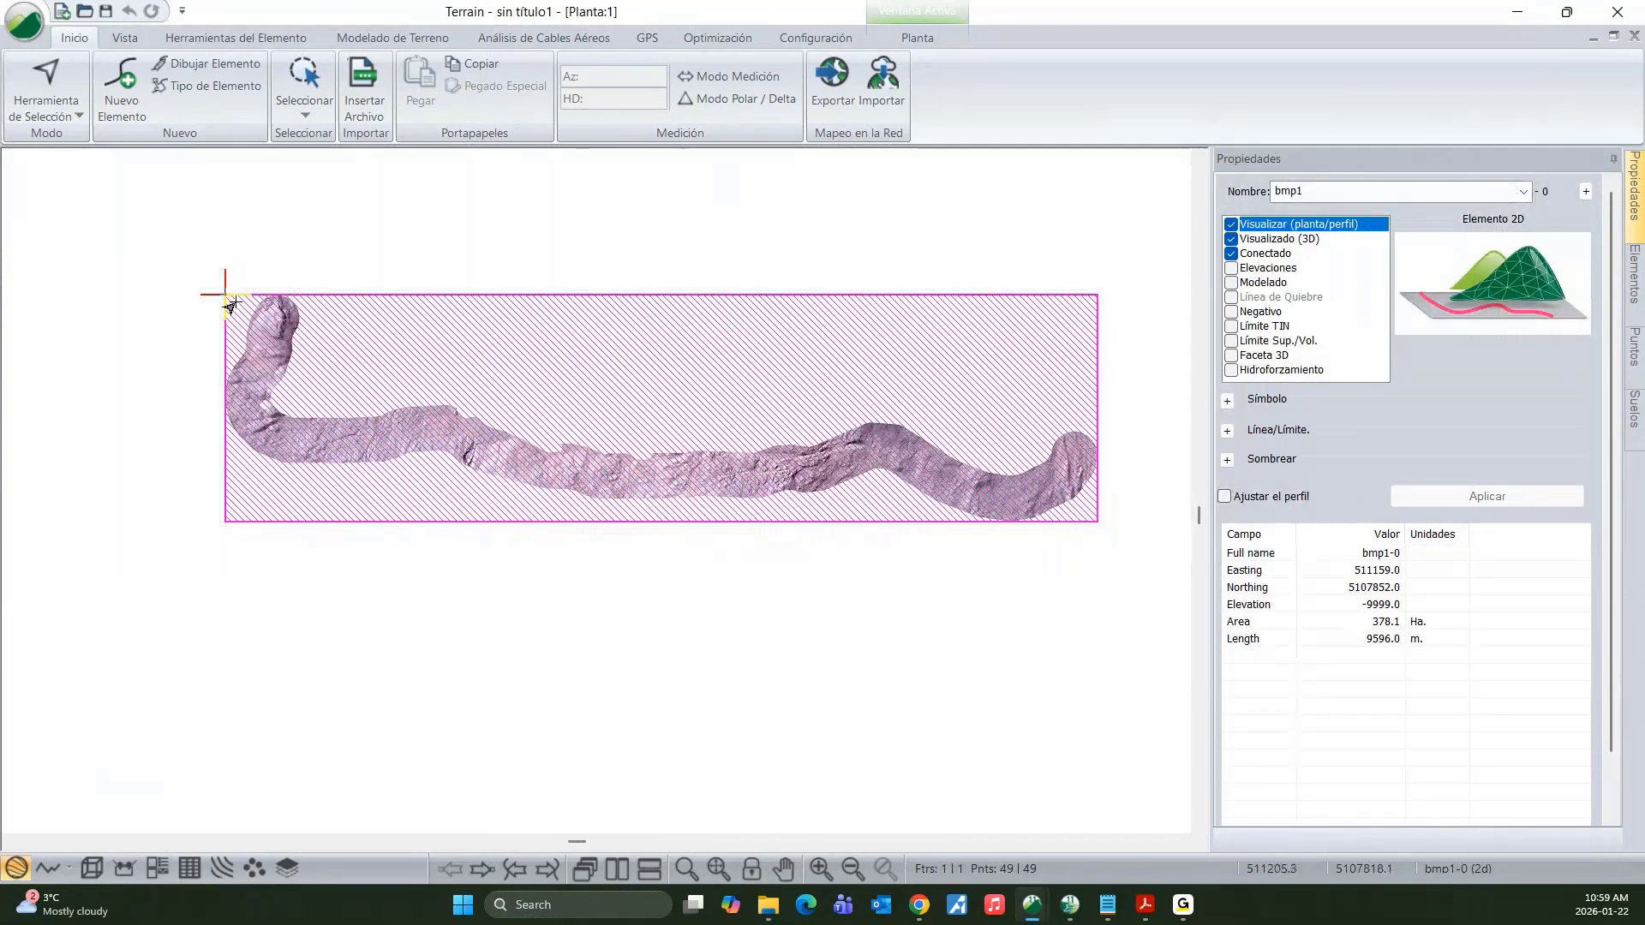
scroll(1115, 328, up, 1)
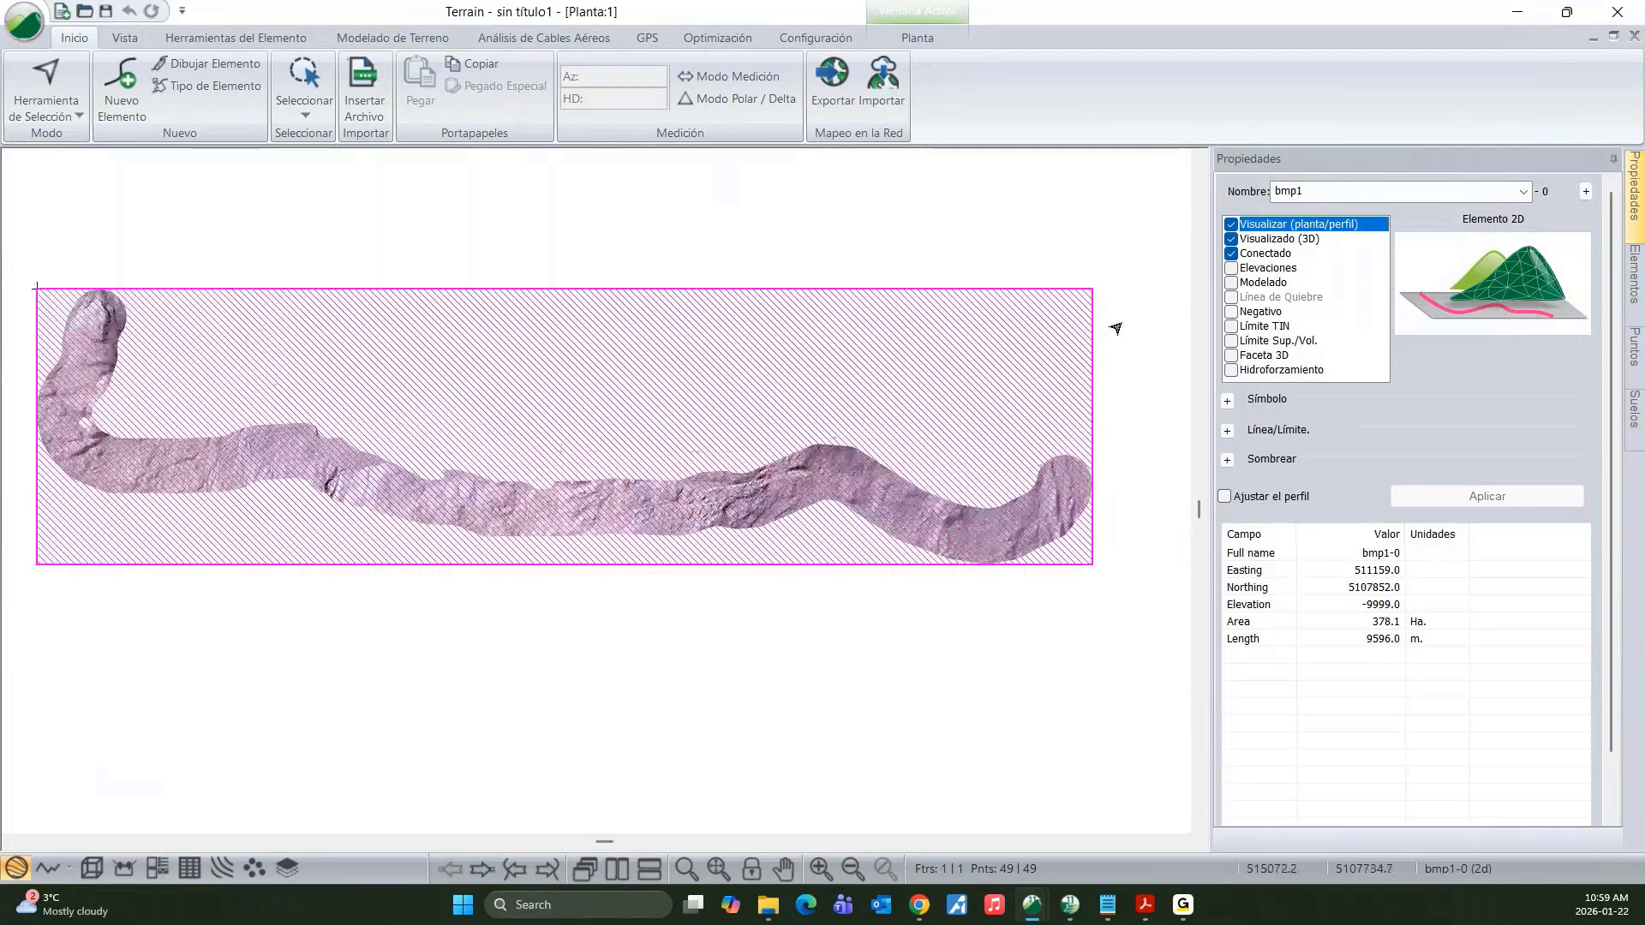
scroll(1115, 328, up, 1)
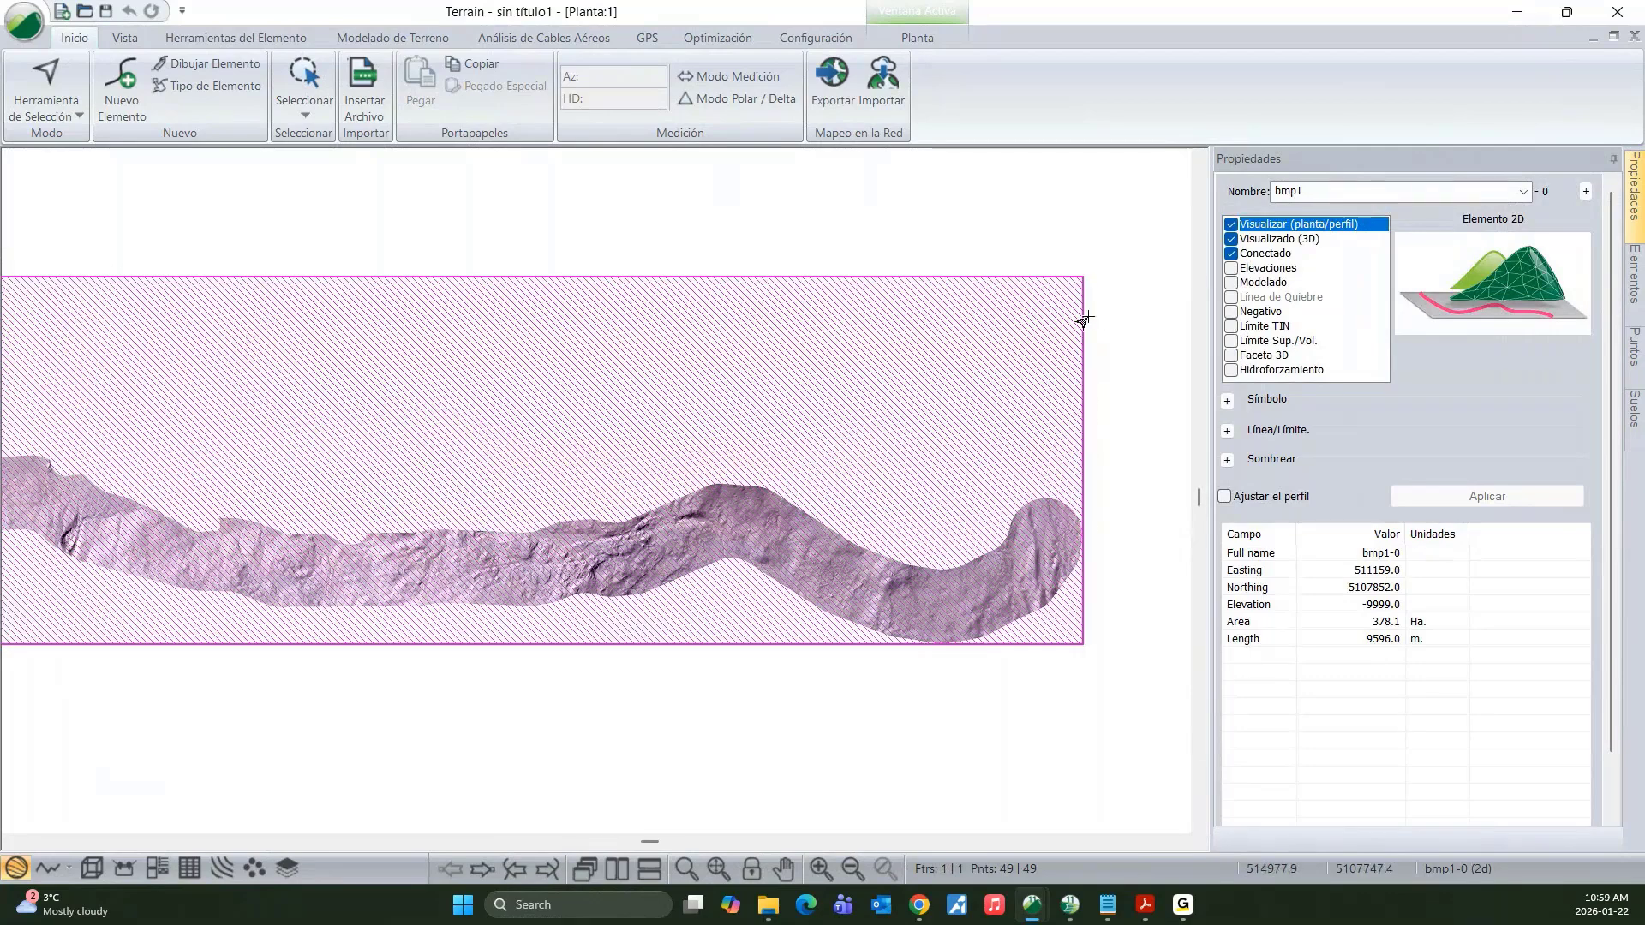
scroll(1083, 320, up, 1)
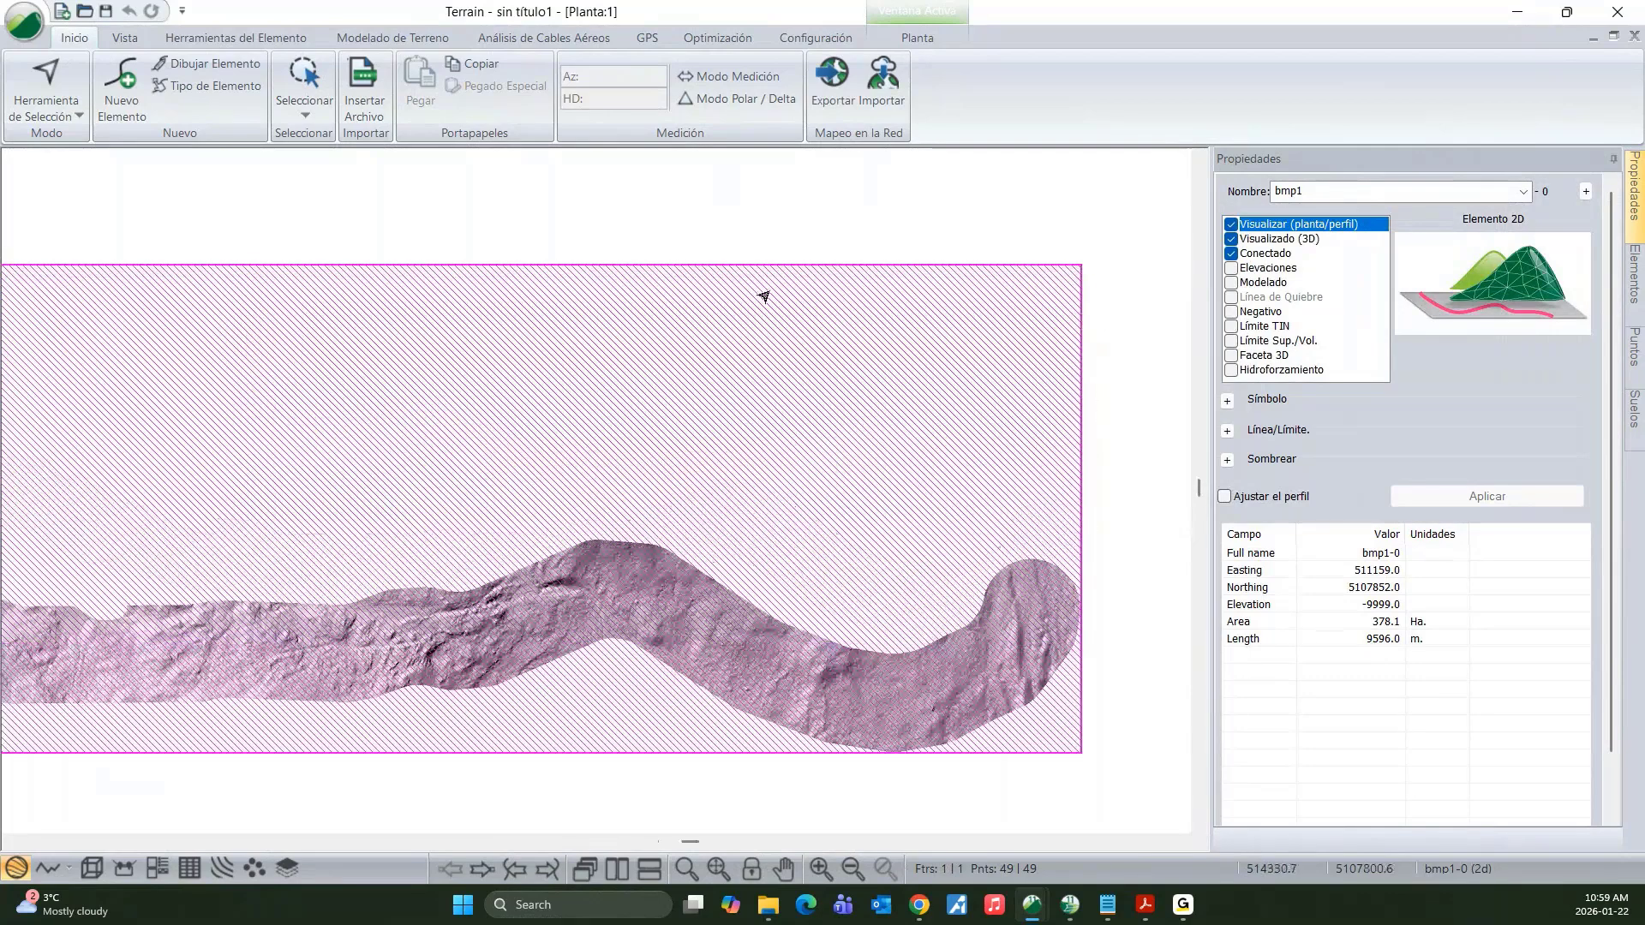
scroll(719, 360, down, 2)
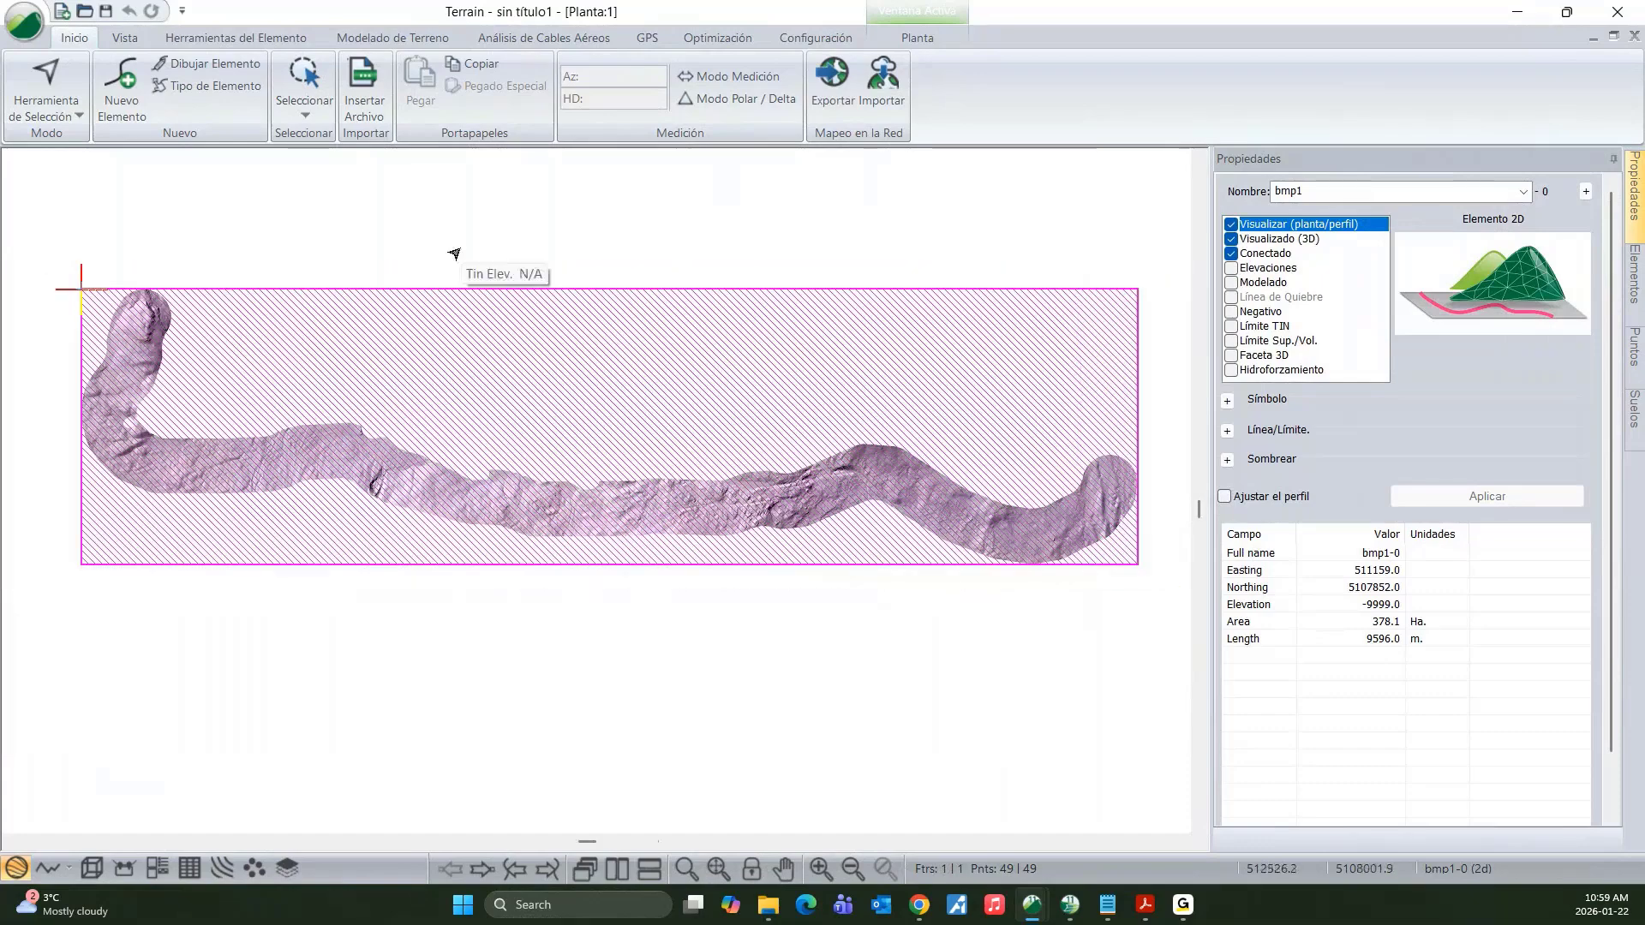
click(357, 216)
- Start a new empty terrain in place of the single-file hillshade
click(24, 23)
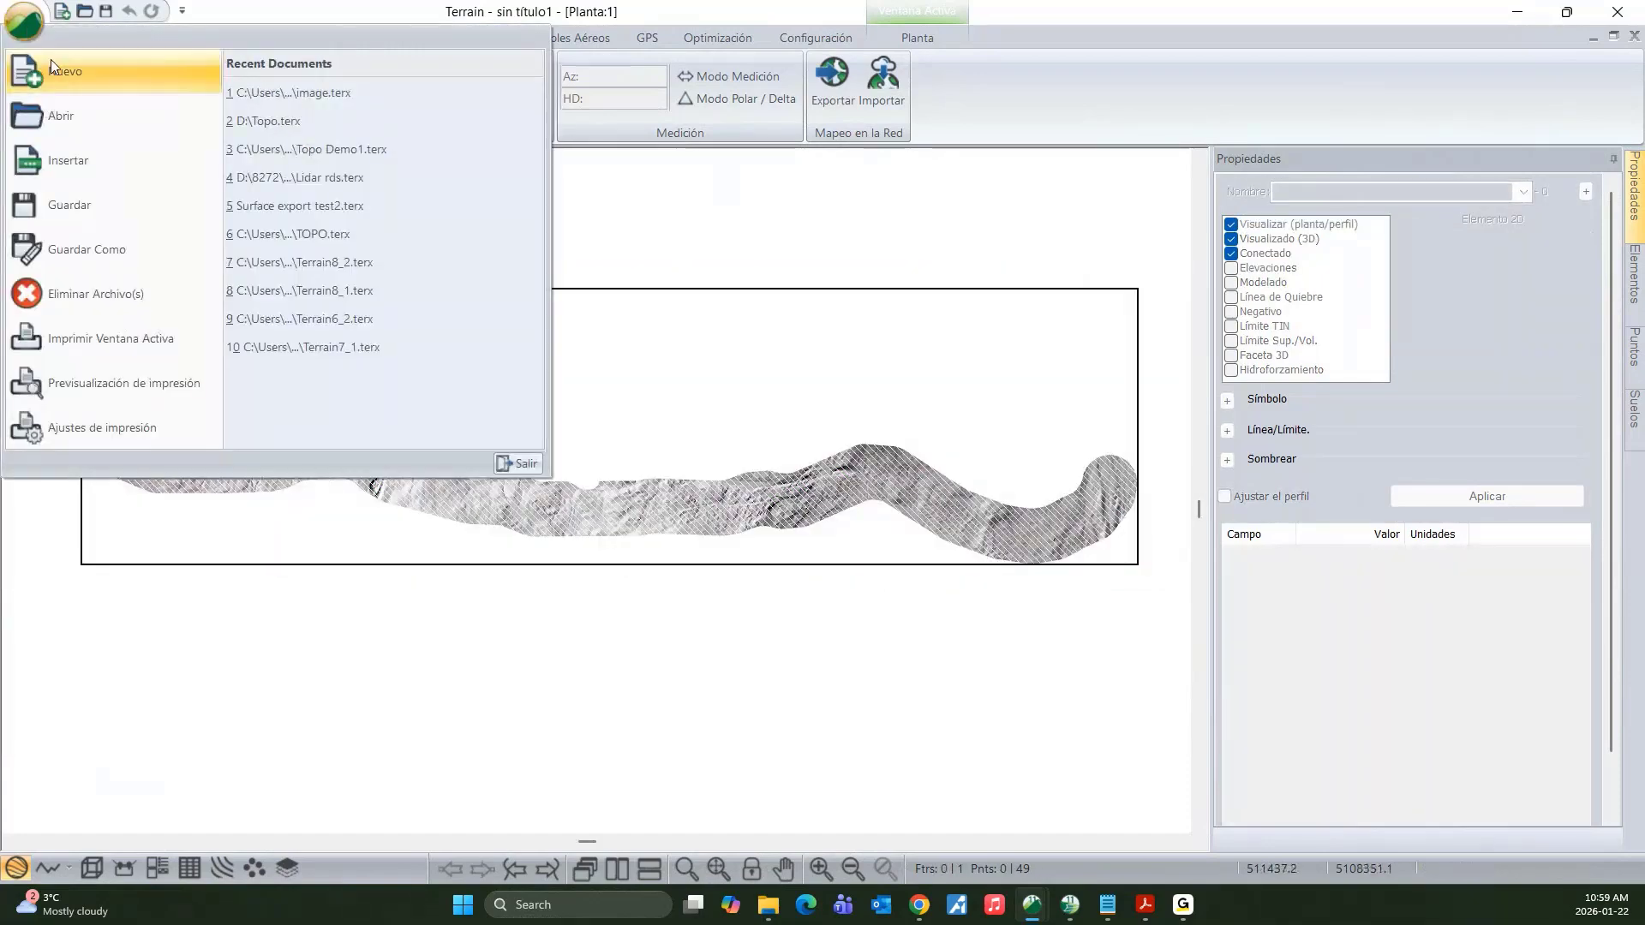
click(57, 74)
click(846, 497)
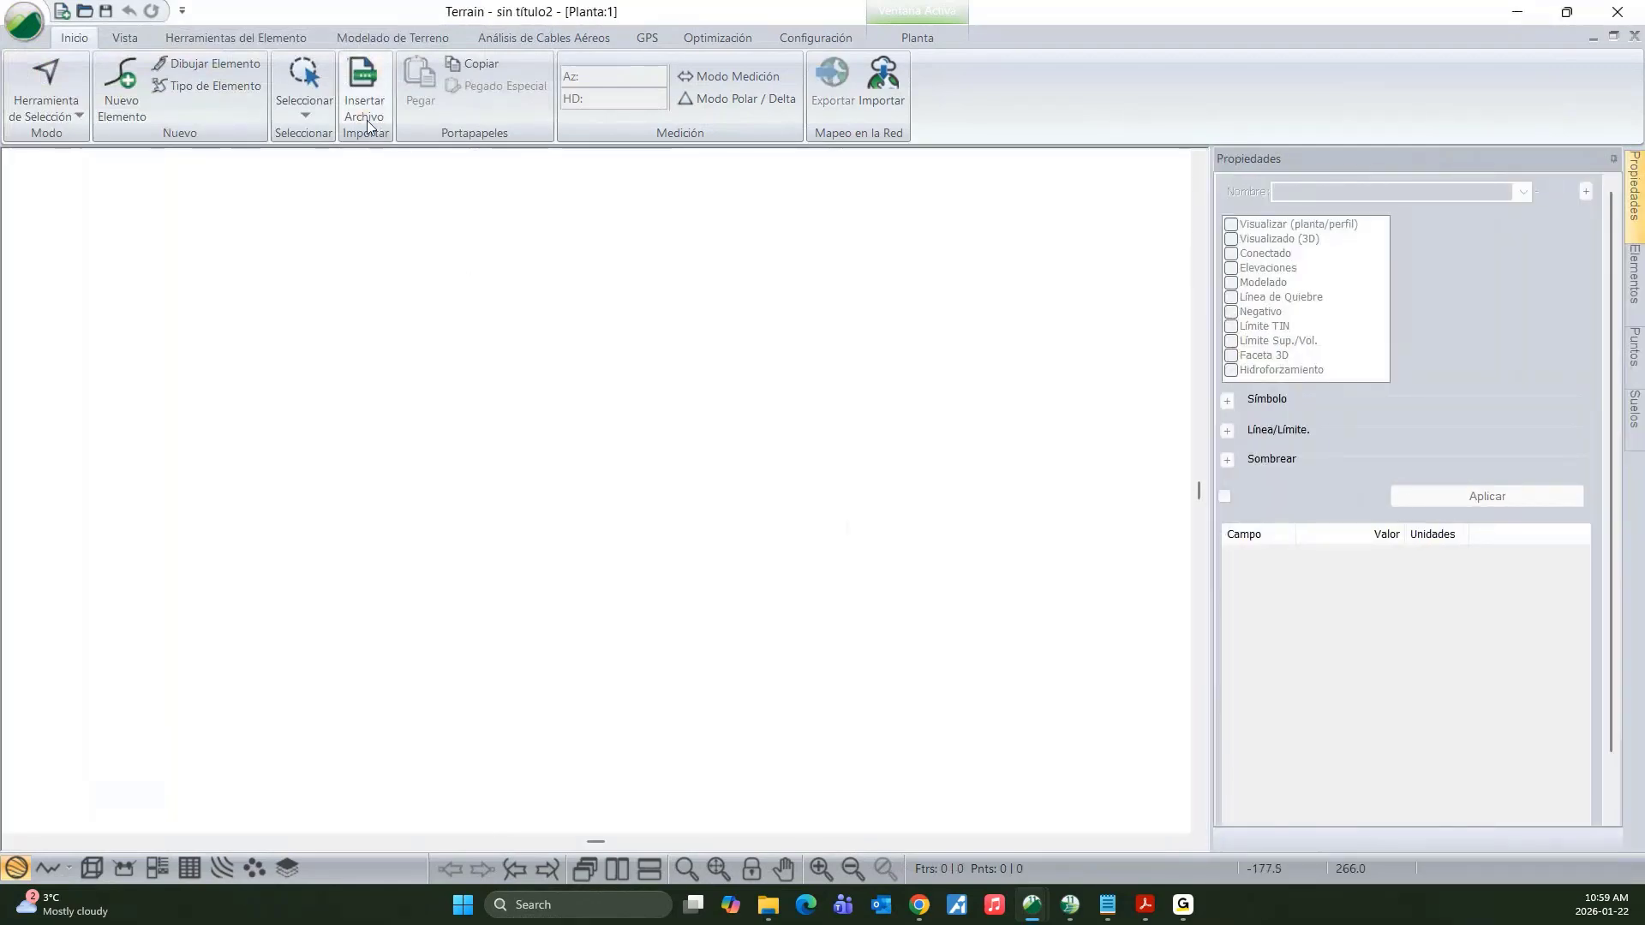
- Insert all the hillshade TIF tiles, 1mHS - One file_07_15.tif to 01_01.tif, from the HS Tiles folder as image files with the default import options
click(367, 123)
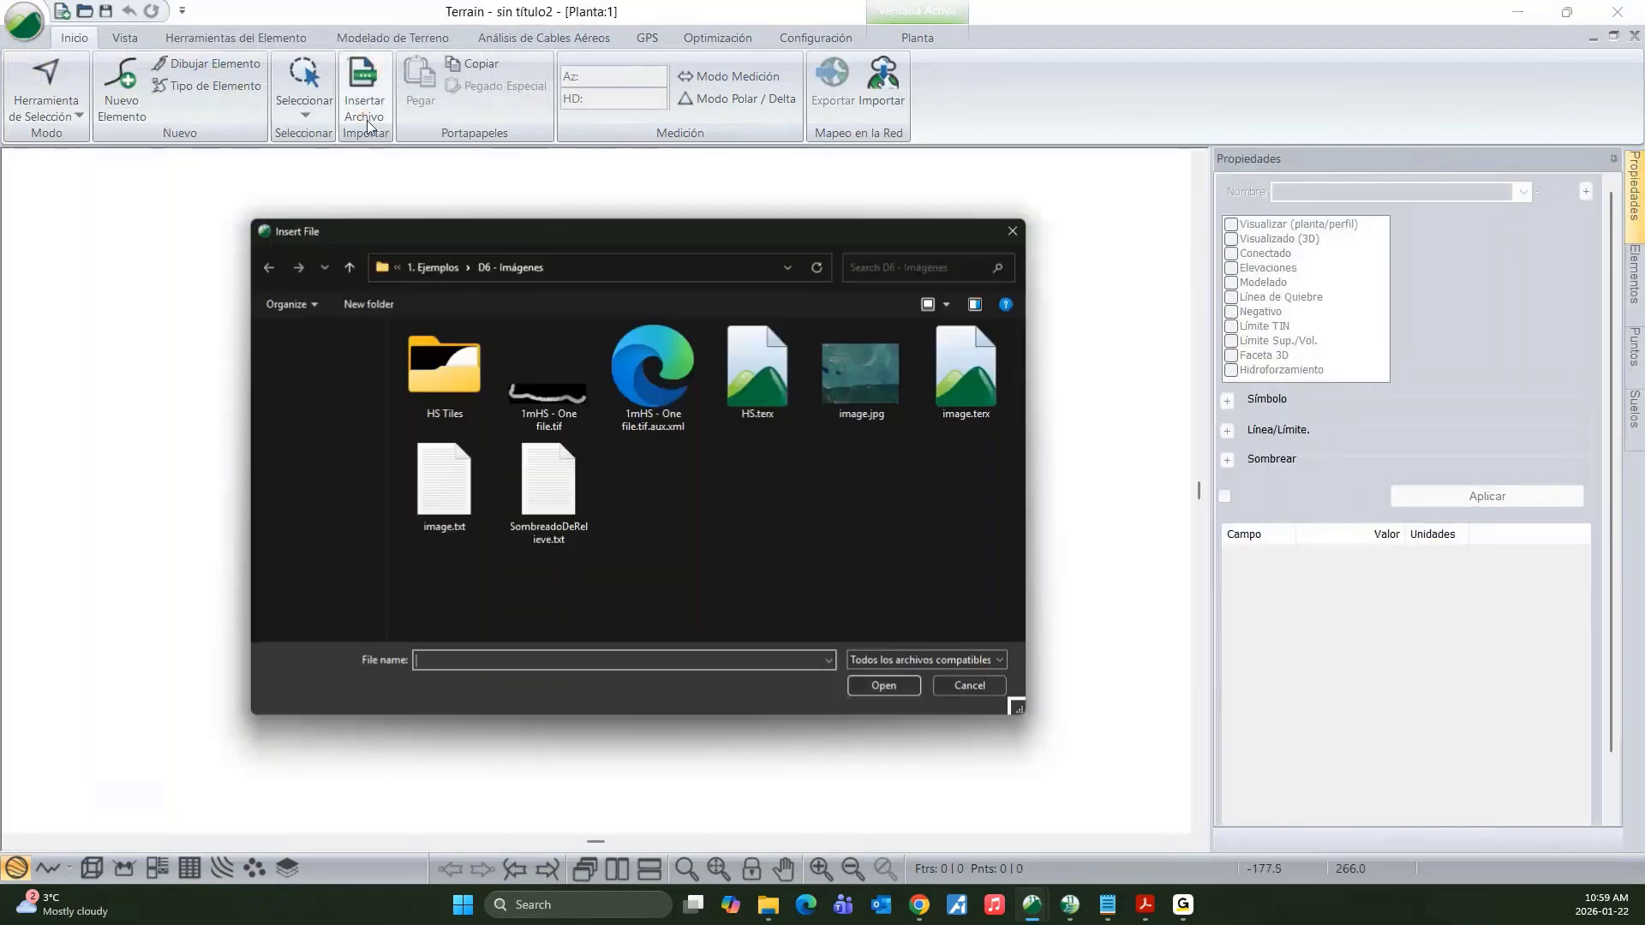
click(468, 396)
double_click(468, 392)
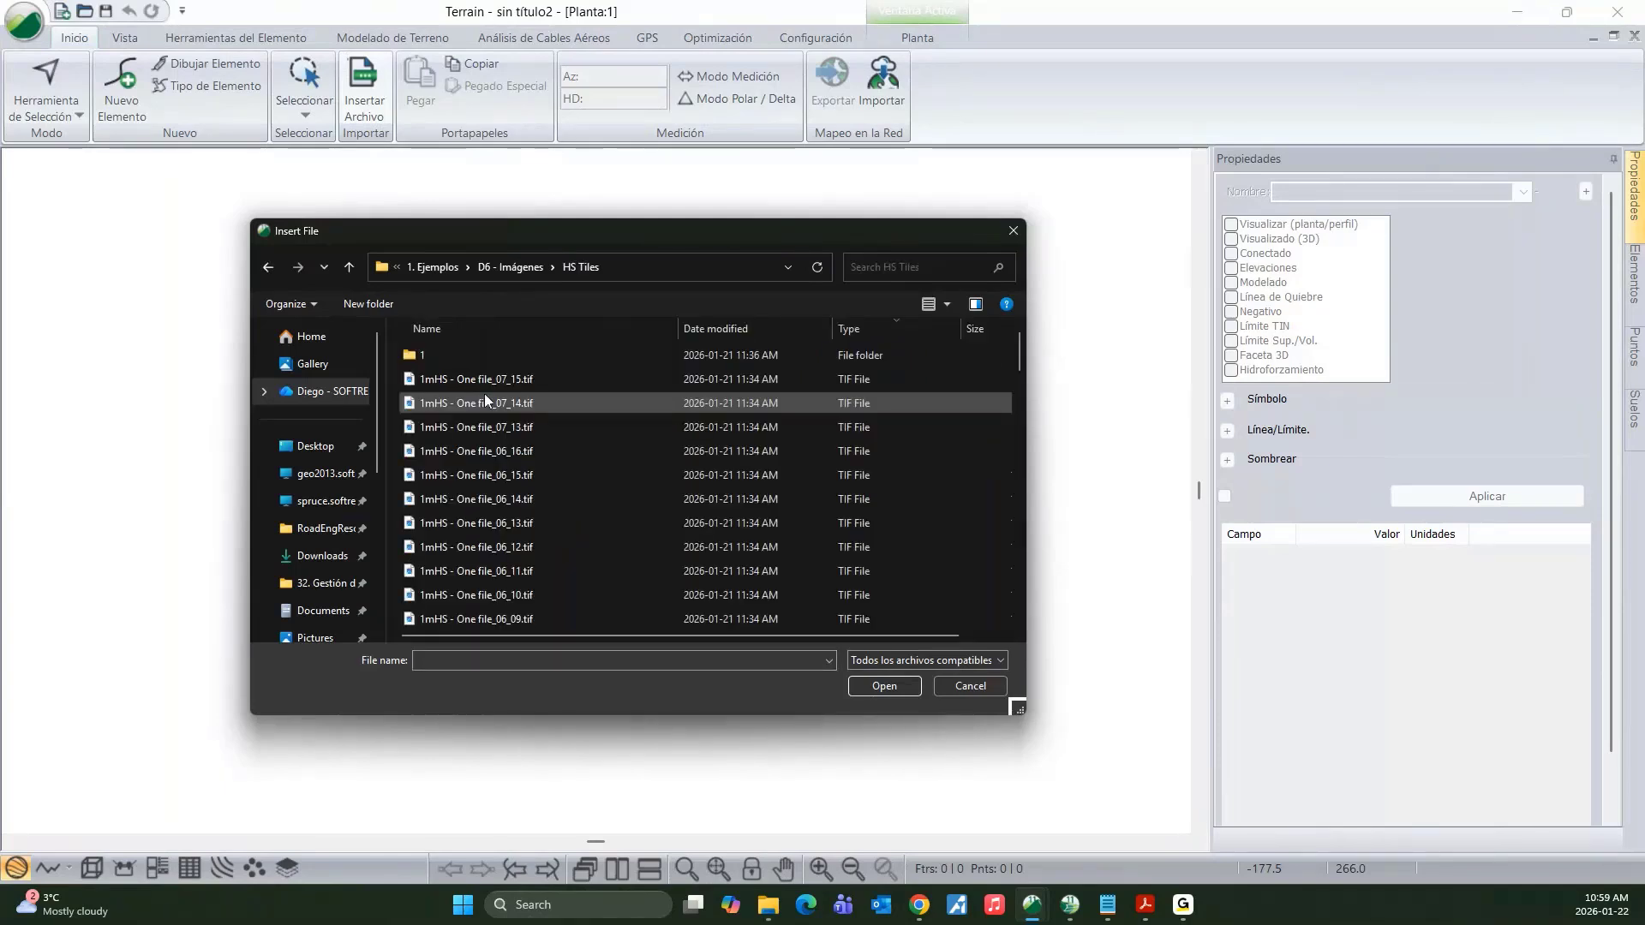
scroll(570, 514, down, 15)
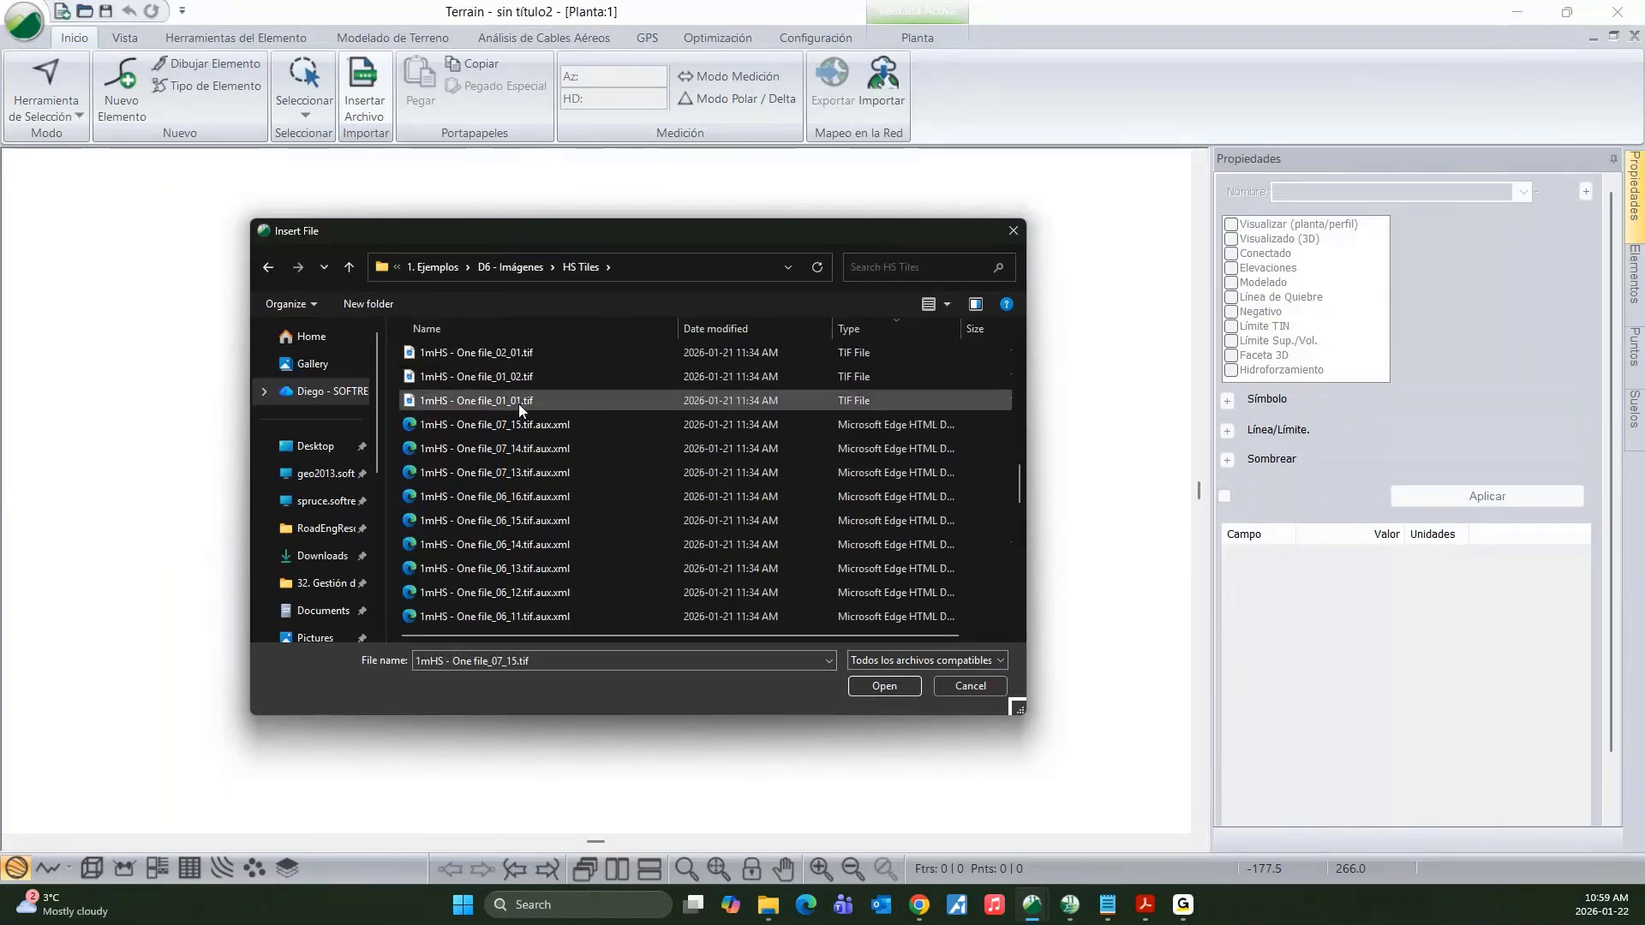
shift+click(518, 404)
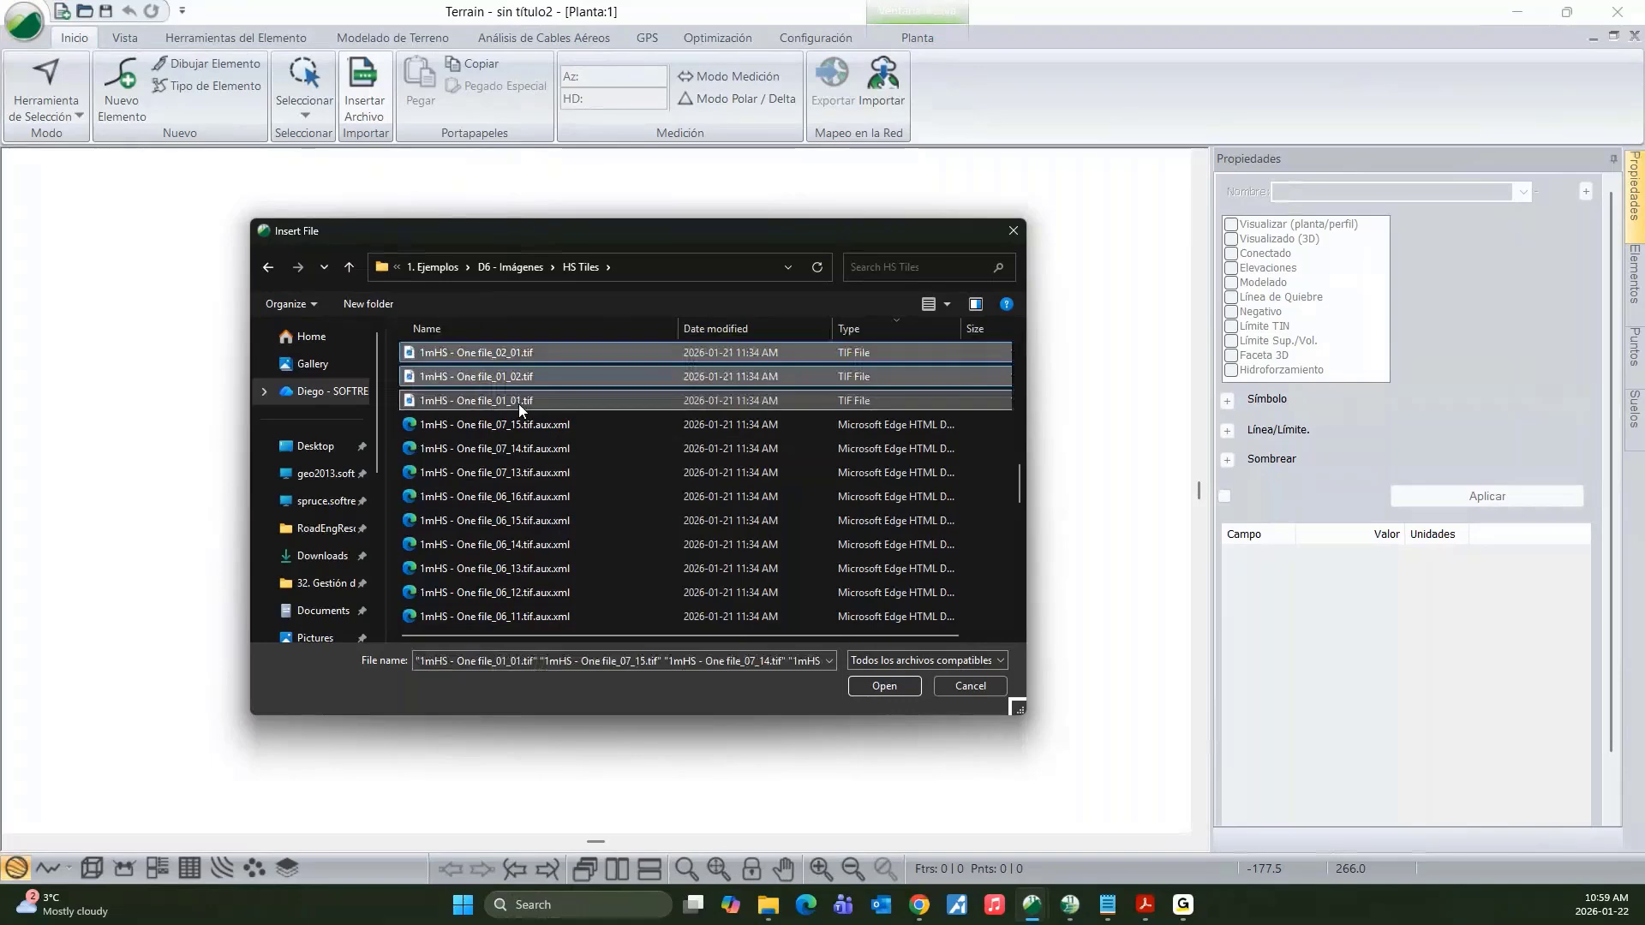
key(Return)
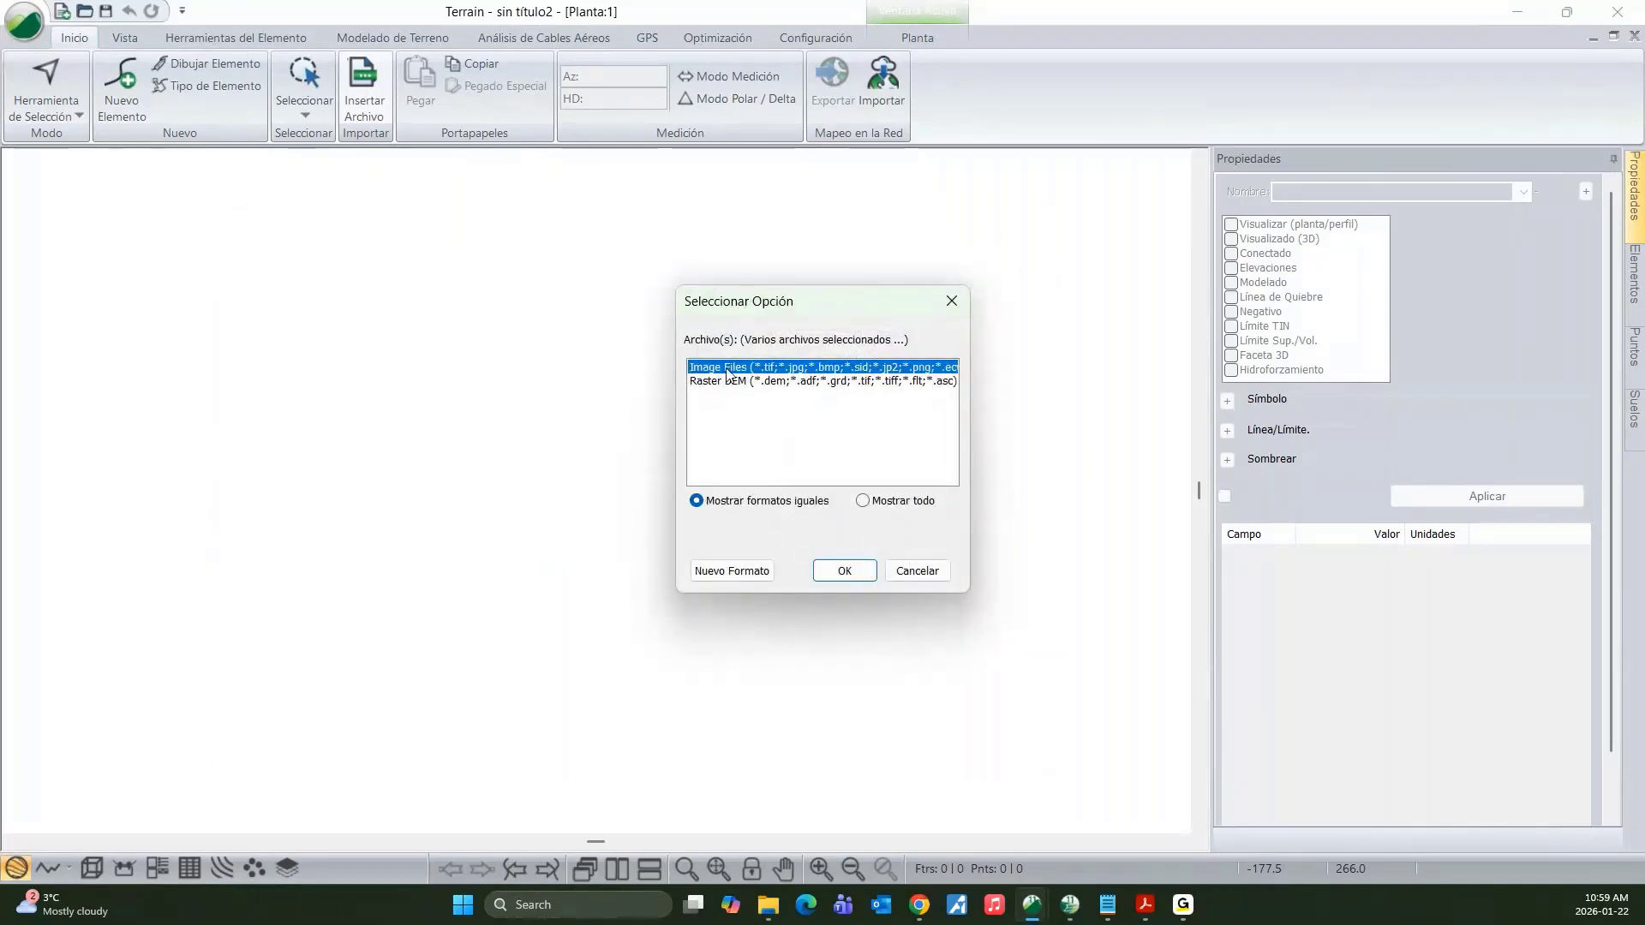
click(857, 574)
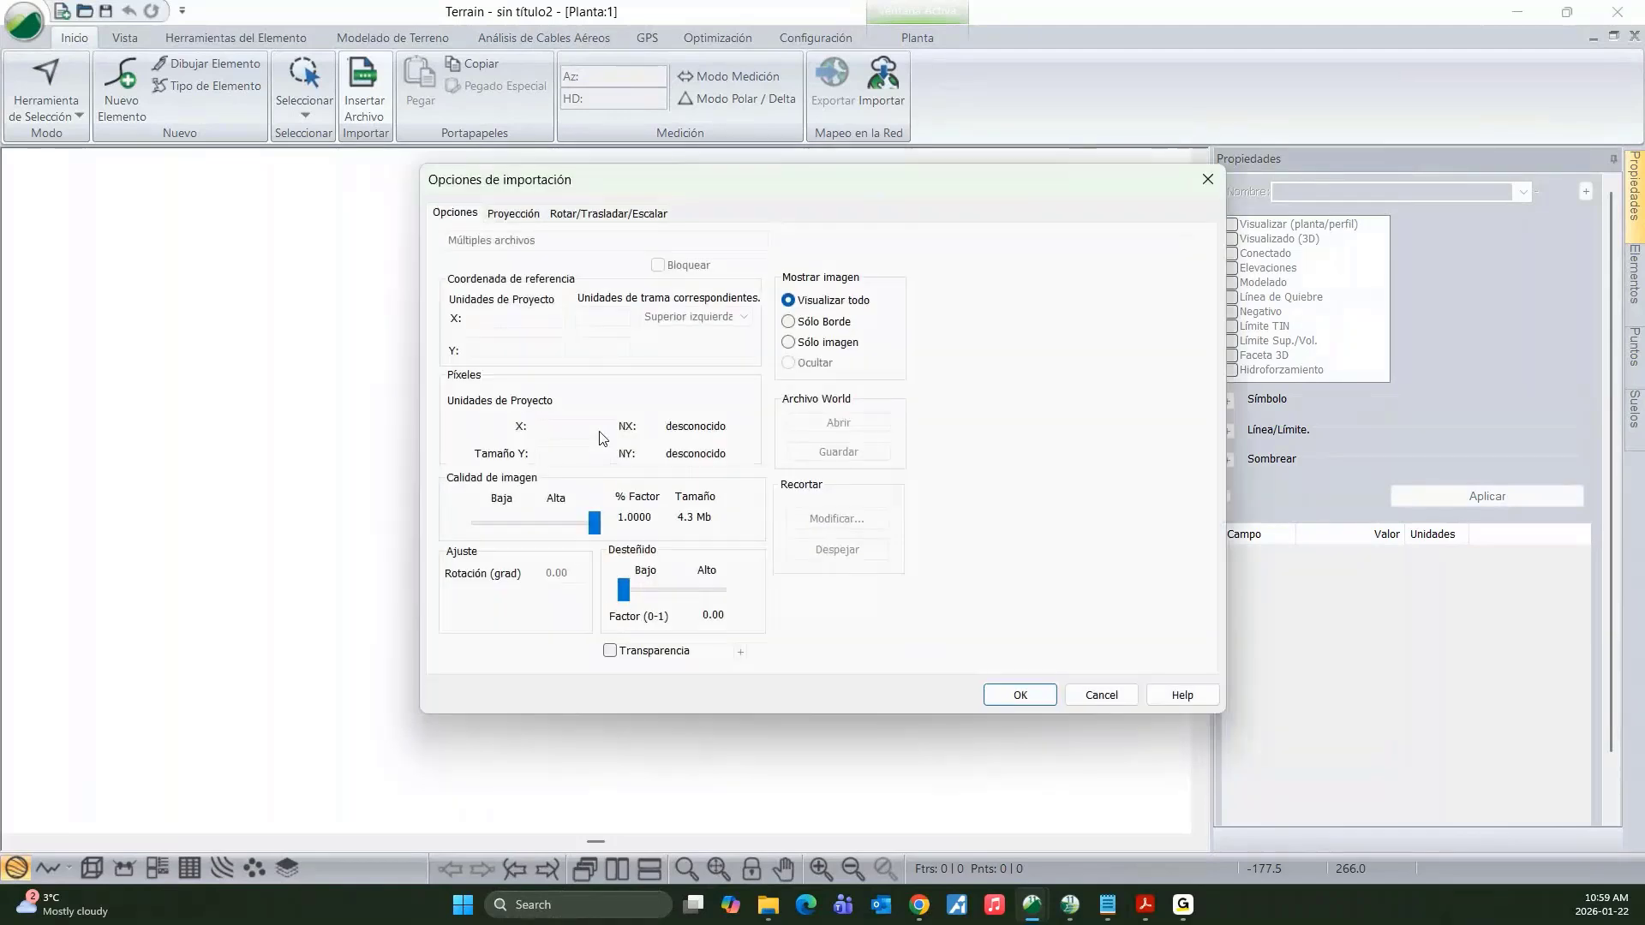
click(1020, 695)
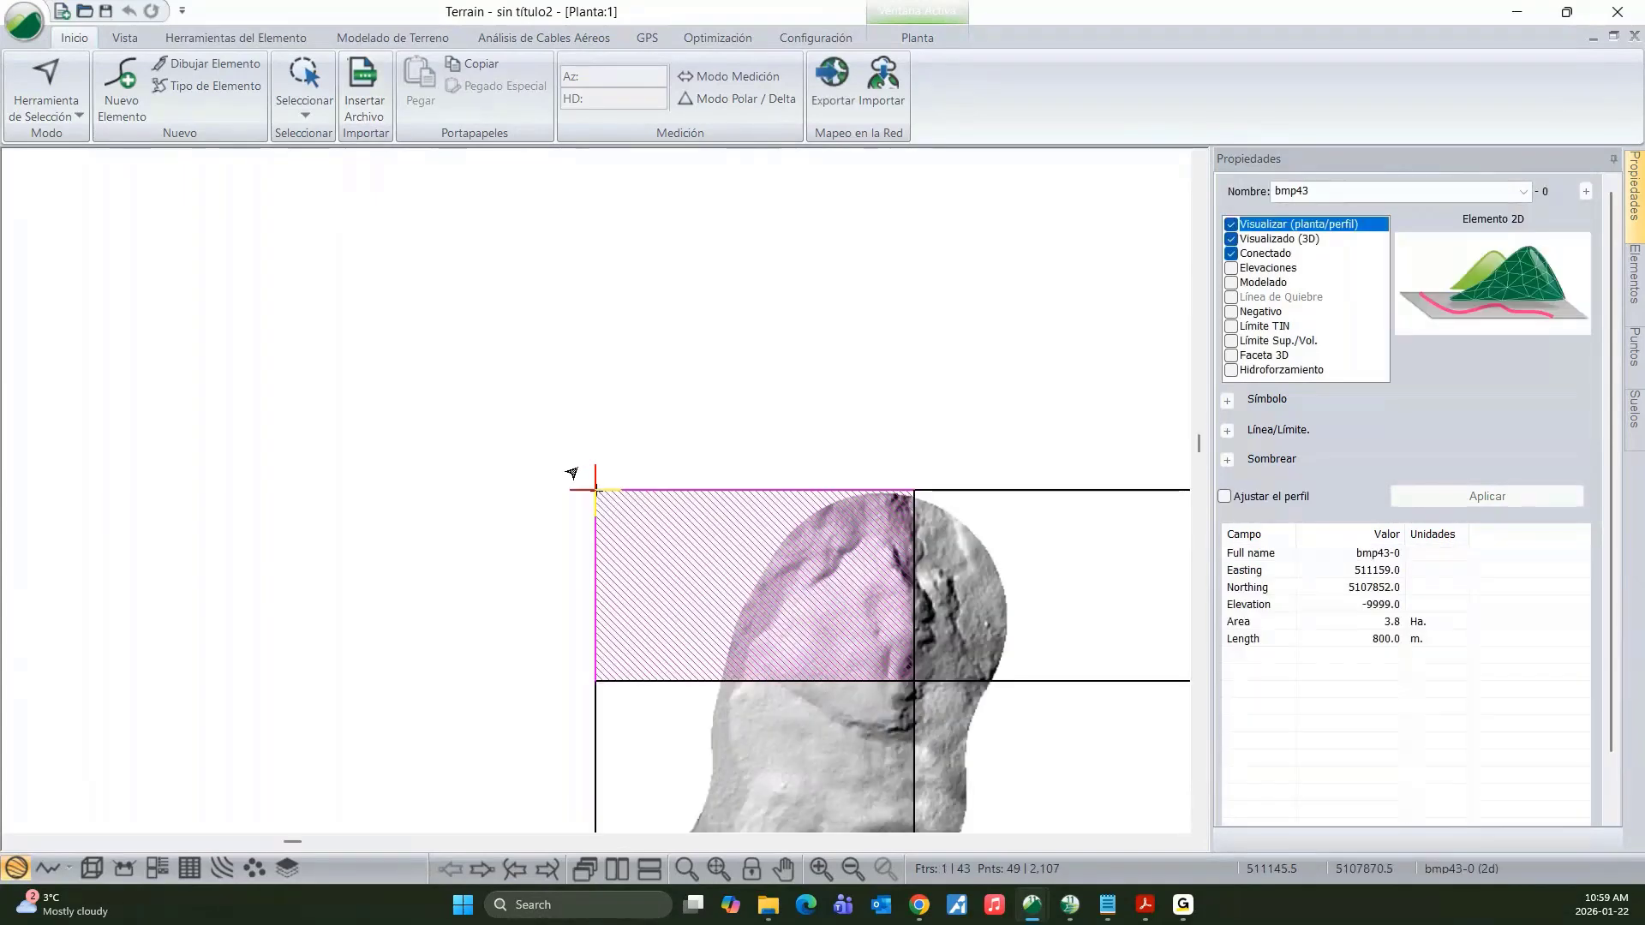
- Deselect the imported tile and examine the tile layout from one end of the corridor to the other
click(485, 352)
scroll(485, 352, down, 3)
middle_drag(650, 468, 316, 343)
scroll(311, 290, down, 1)
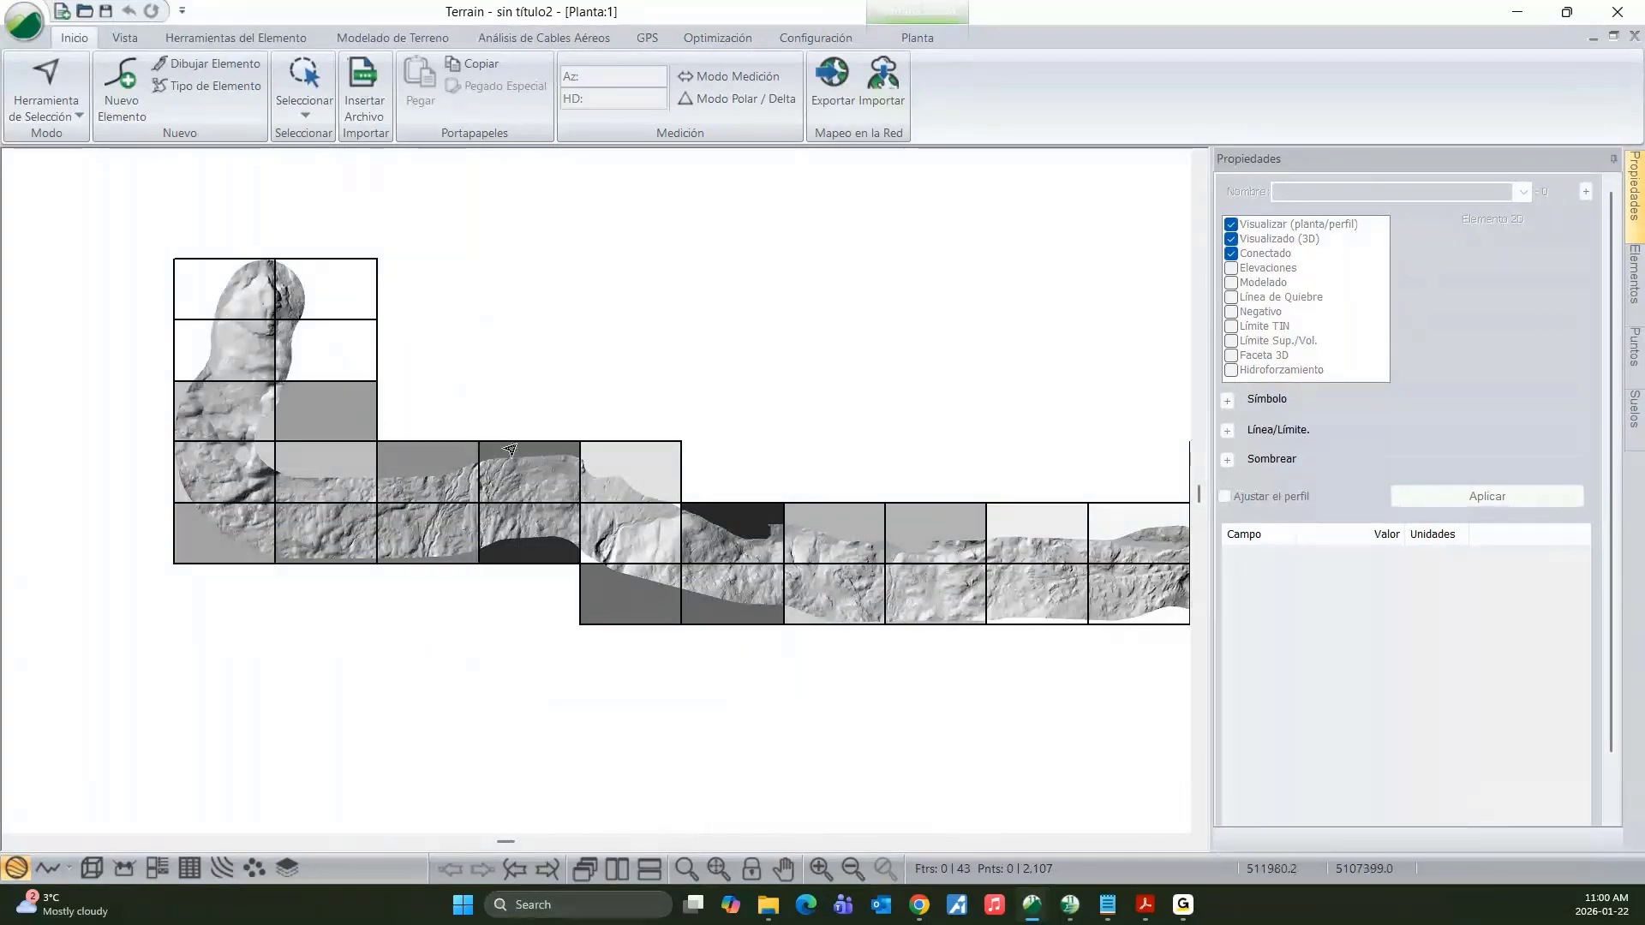
middle_drag(667, 552, 262, 492)
middle_drag(686, 477, 378, 518)
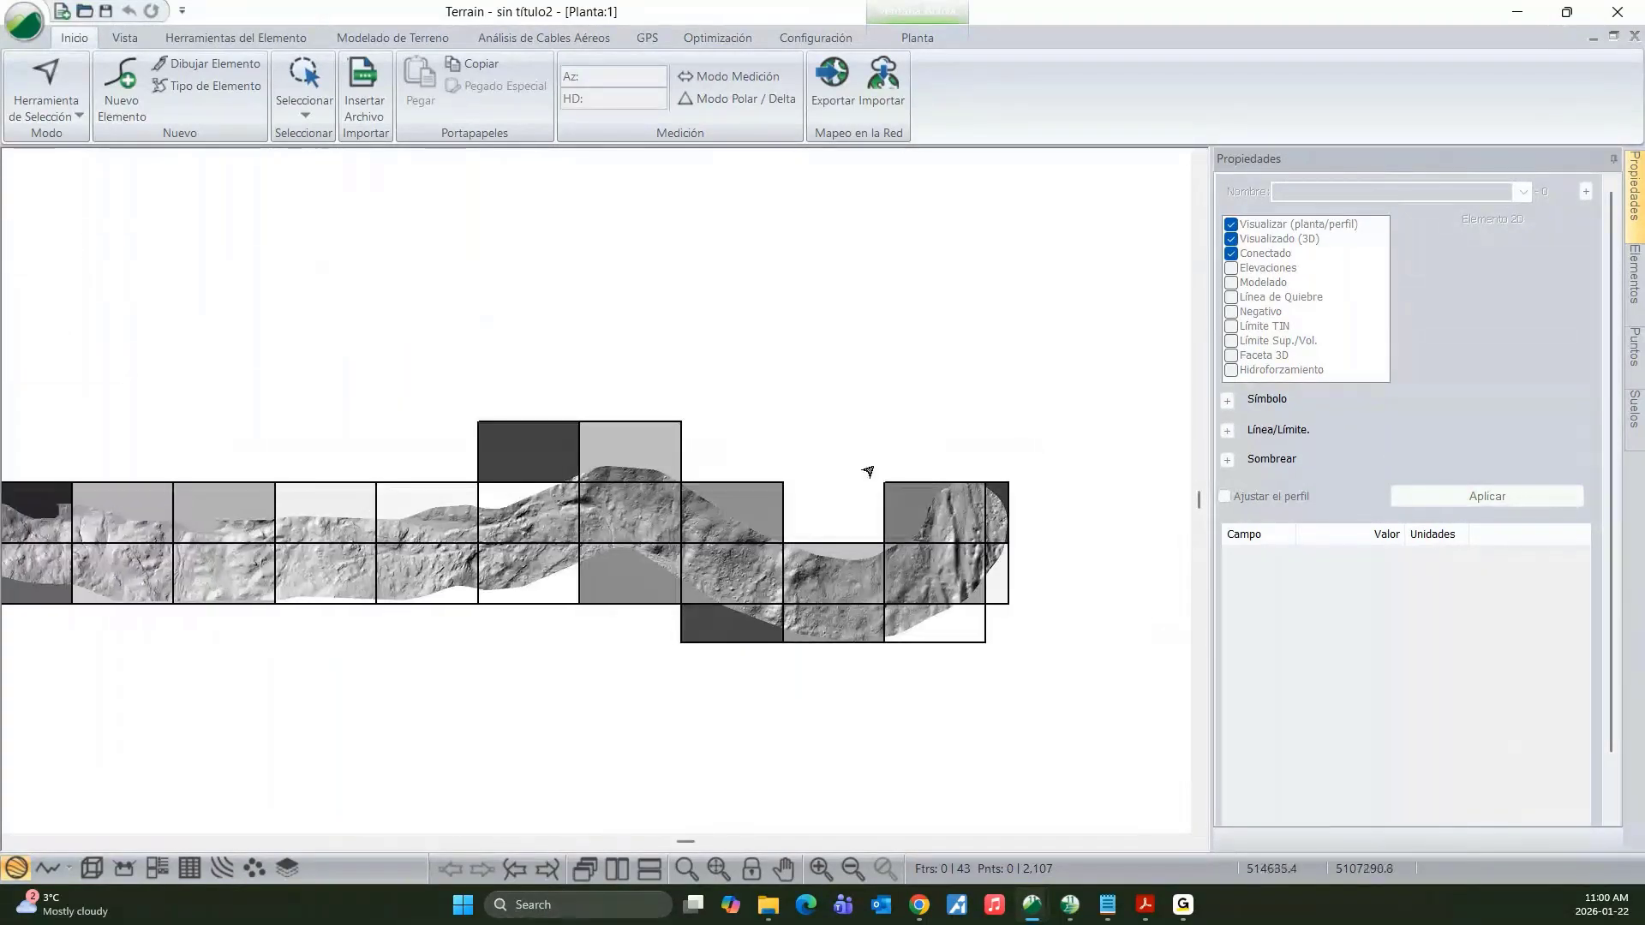
middle_drag(802, 360, 801, 473)
- Outline the empty areas beyond the hillshade tiles without selecting anything, and view the full tile coverage
drag(602, 219, 1010, 513)
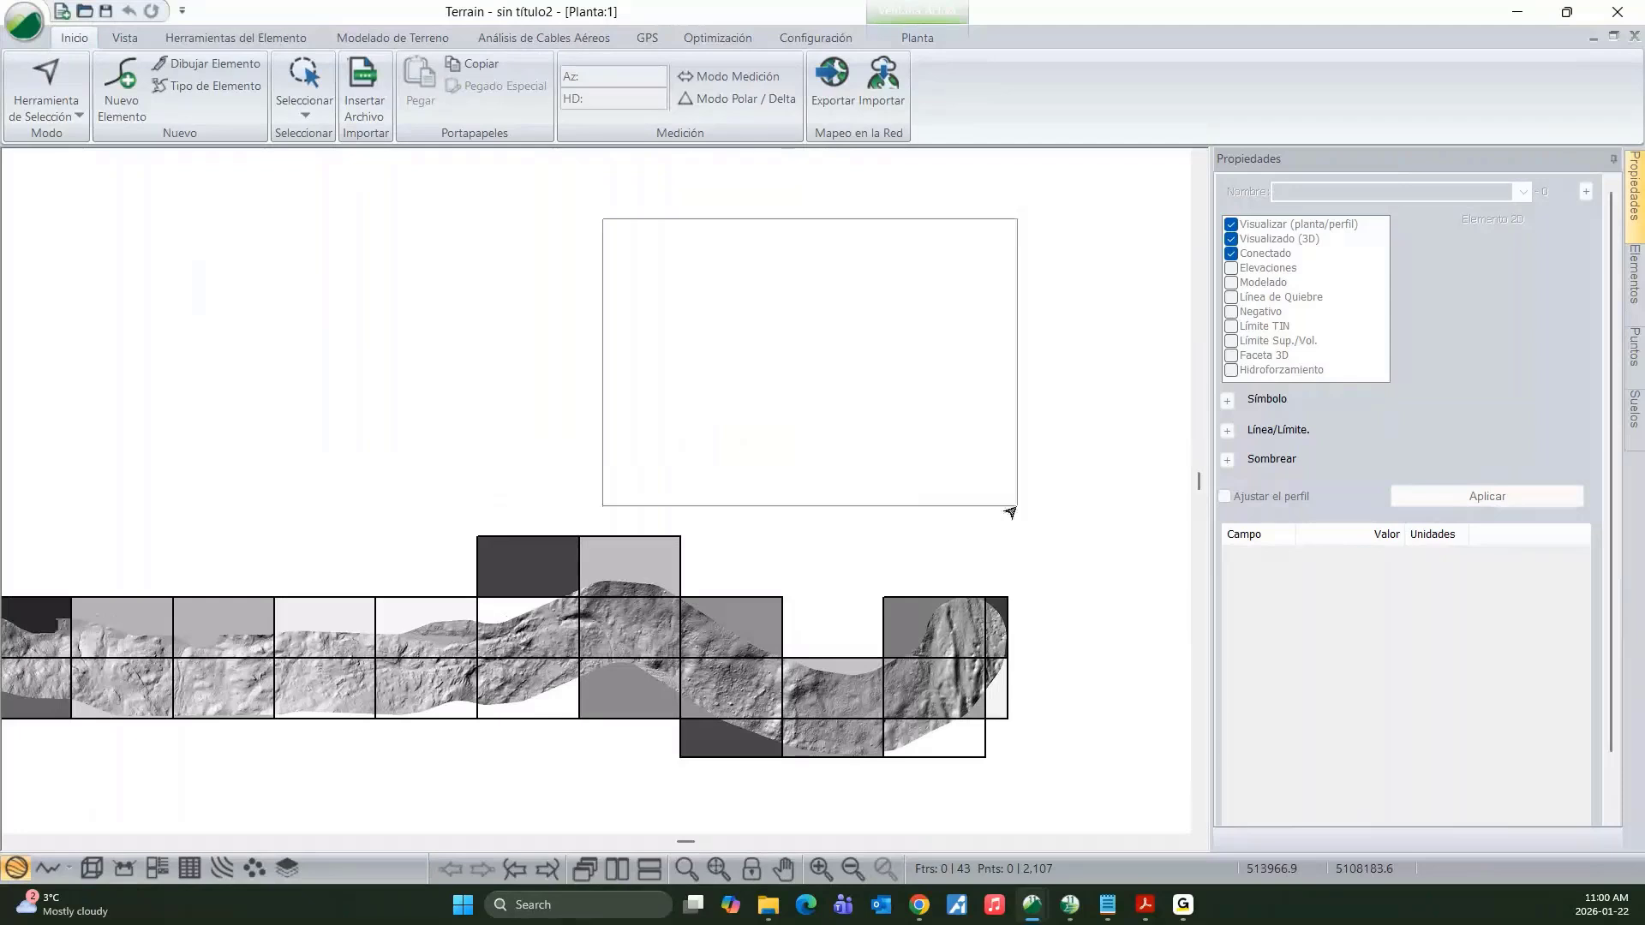
scroll(605, 433, down, 2)
drag(477, 410, 1156, 491)
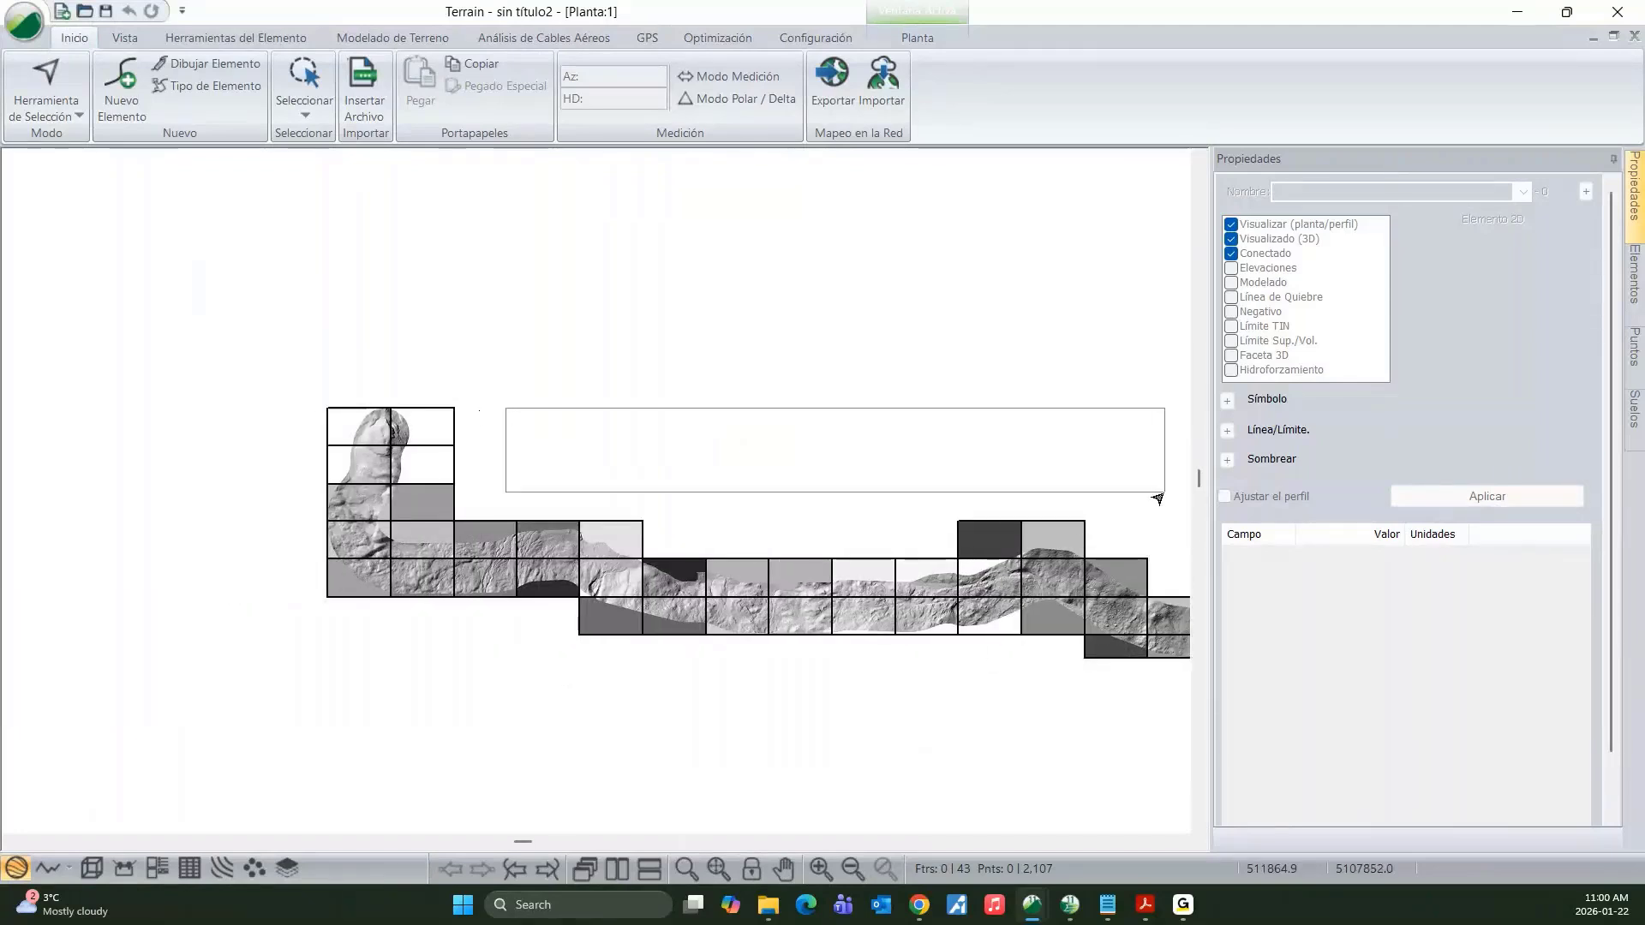
middle_drag(886, 520, 719, 413)
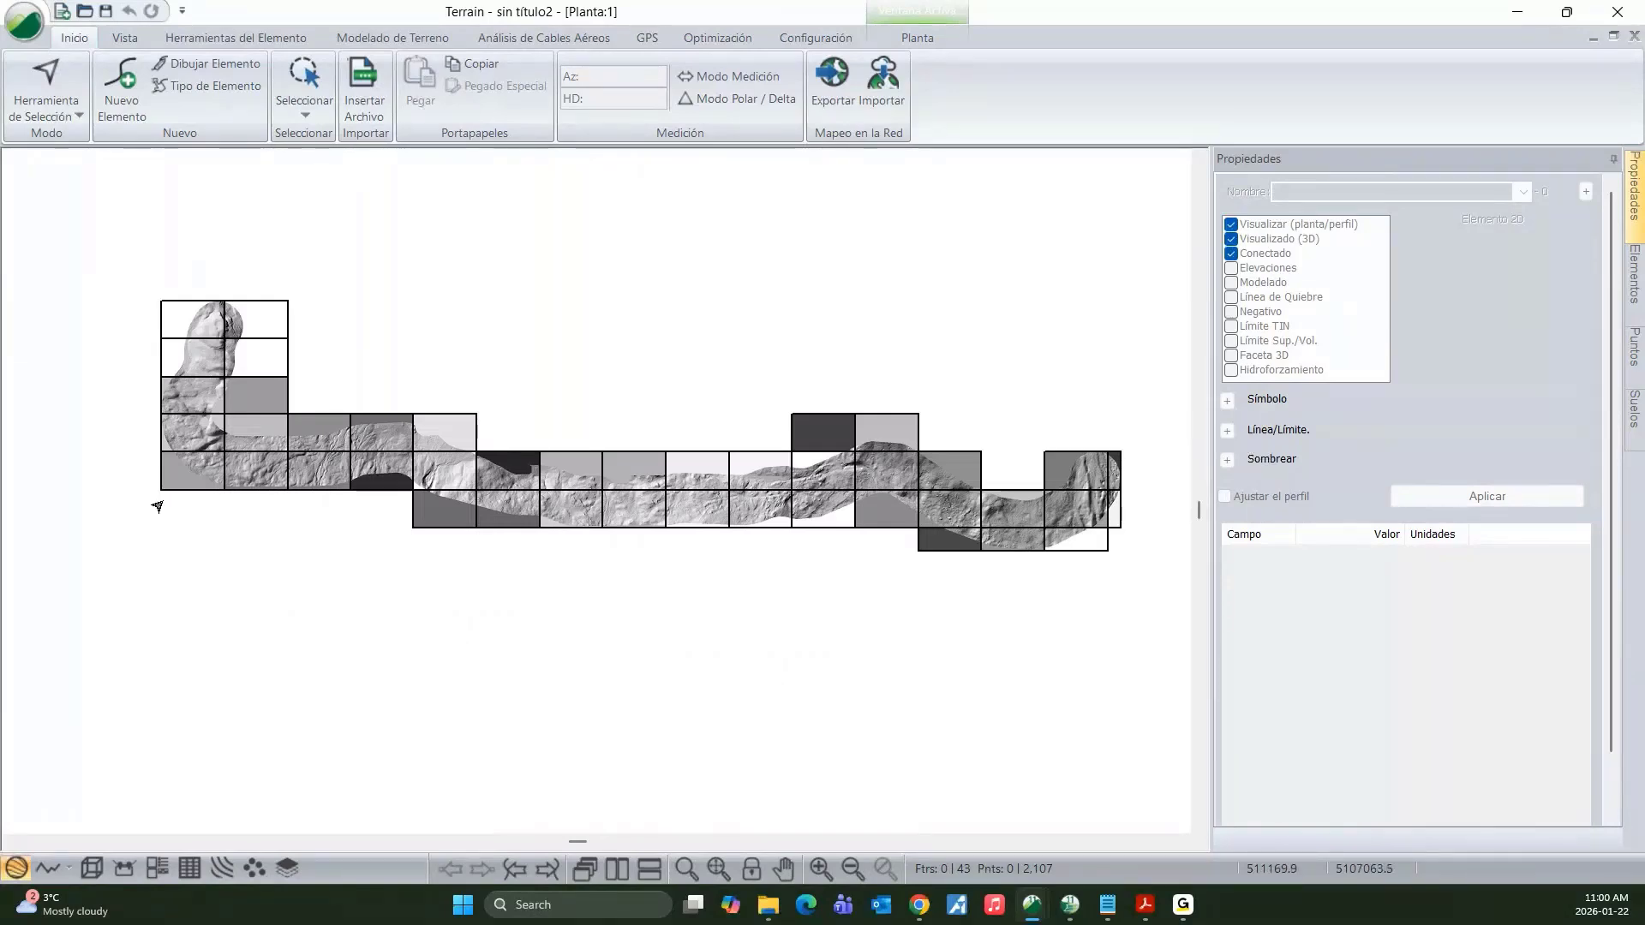
- Examine the relief detail in the hillshade tiles up close and along the whole corridor
scroll(956, 503, up, 3)
middle_drag(861, 490, 425, 486)
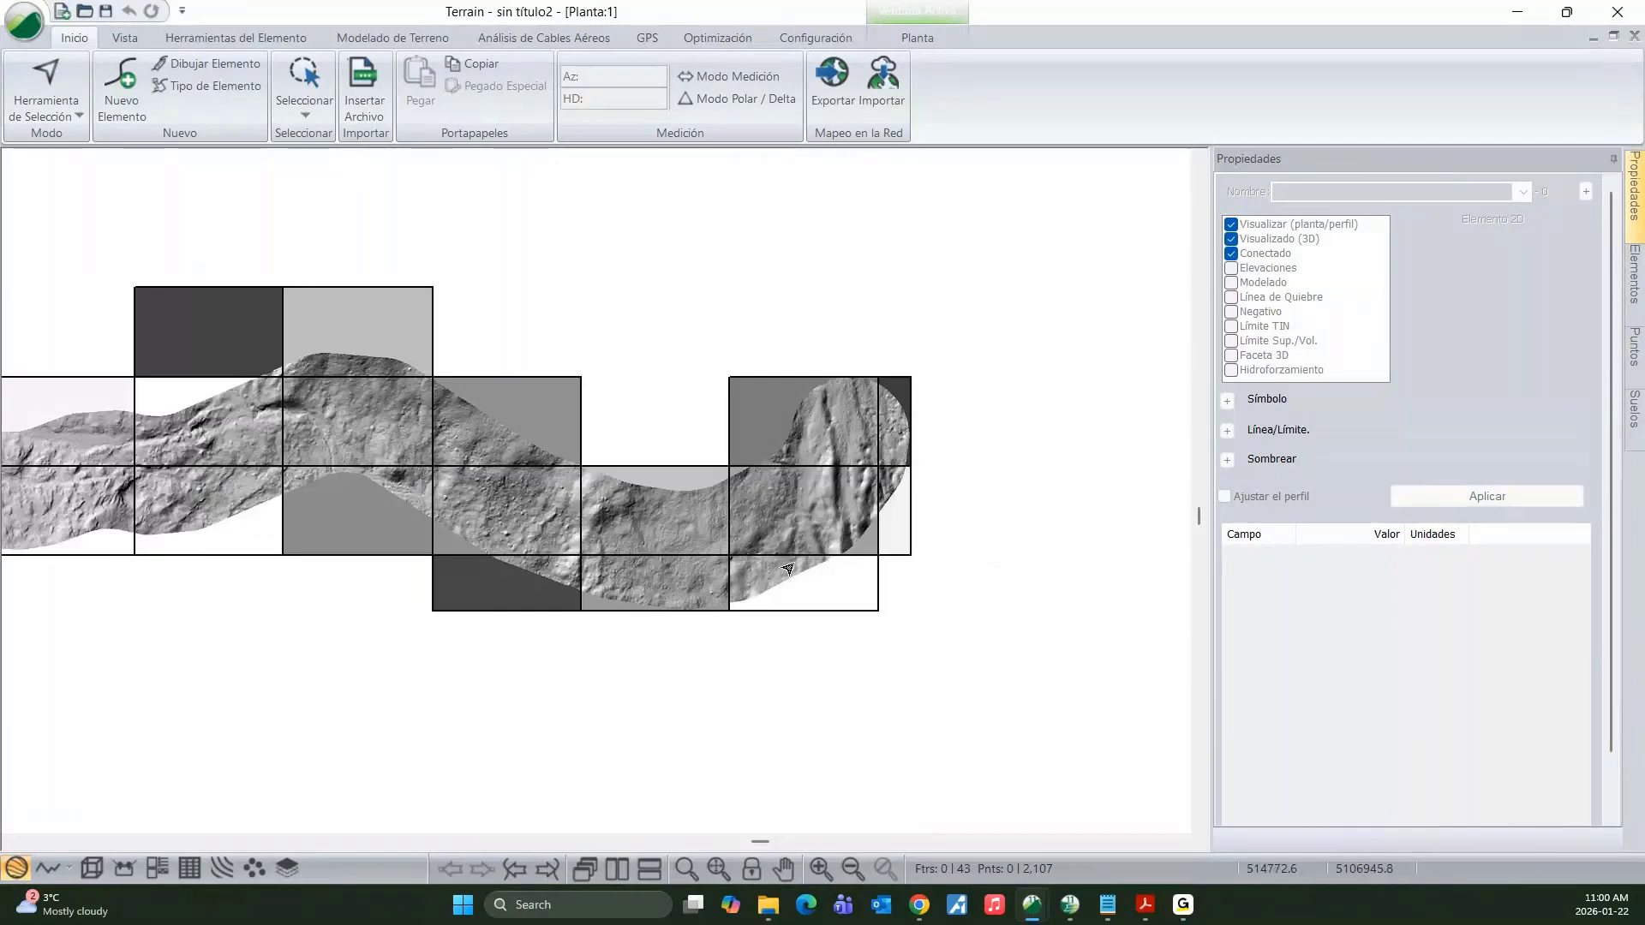
middle_drag(602, 540, 669, 514)
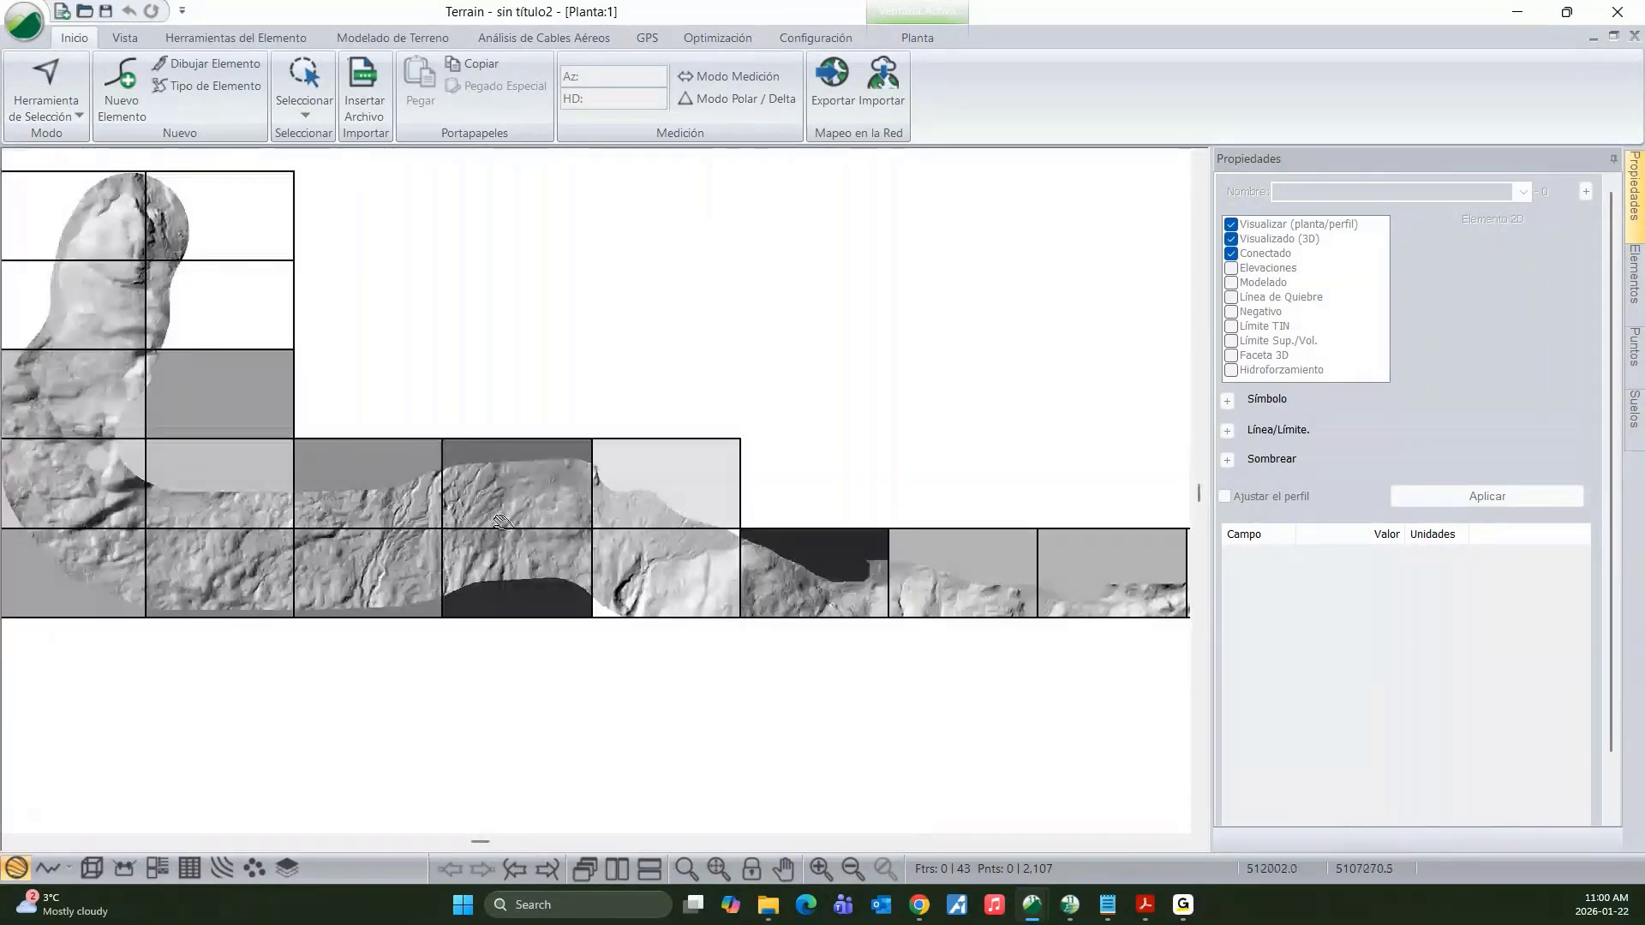
scroll(833, 504, down, 2)
middle_drag(832, 504, 686, 466)
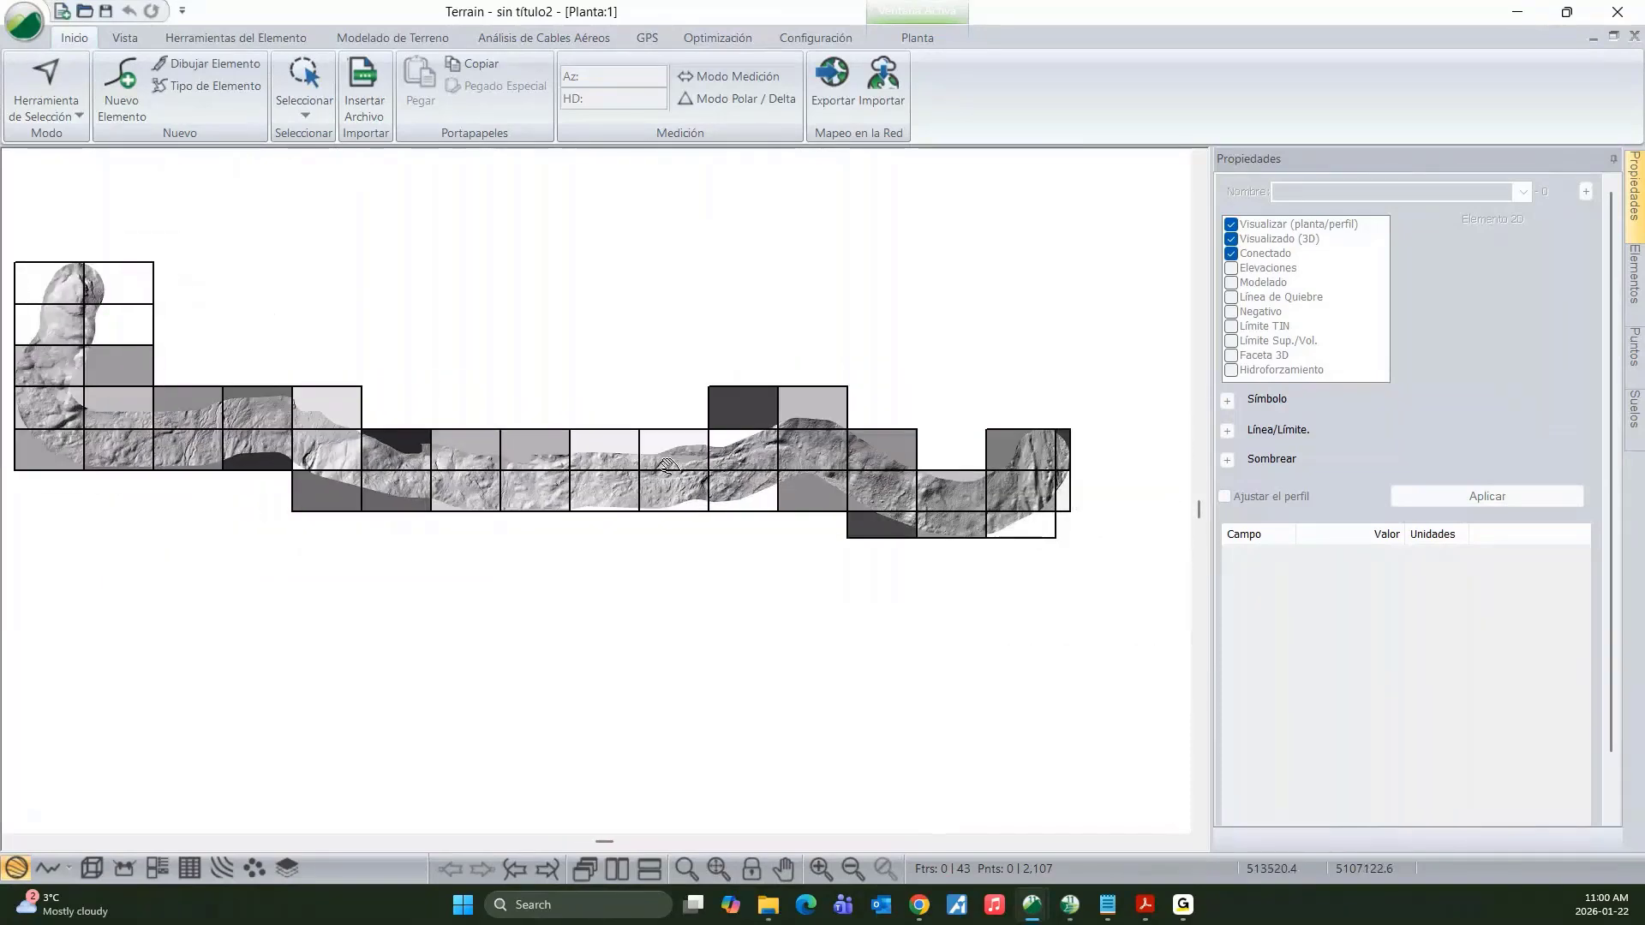
scroll(687, 466, down, 1)
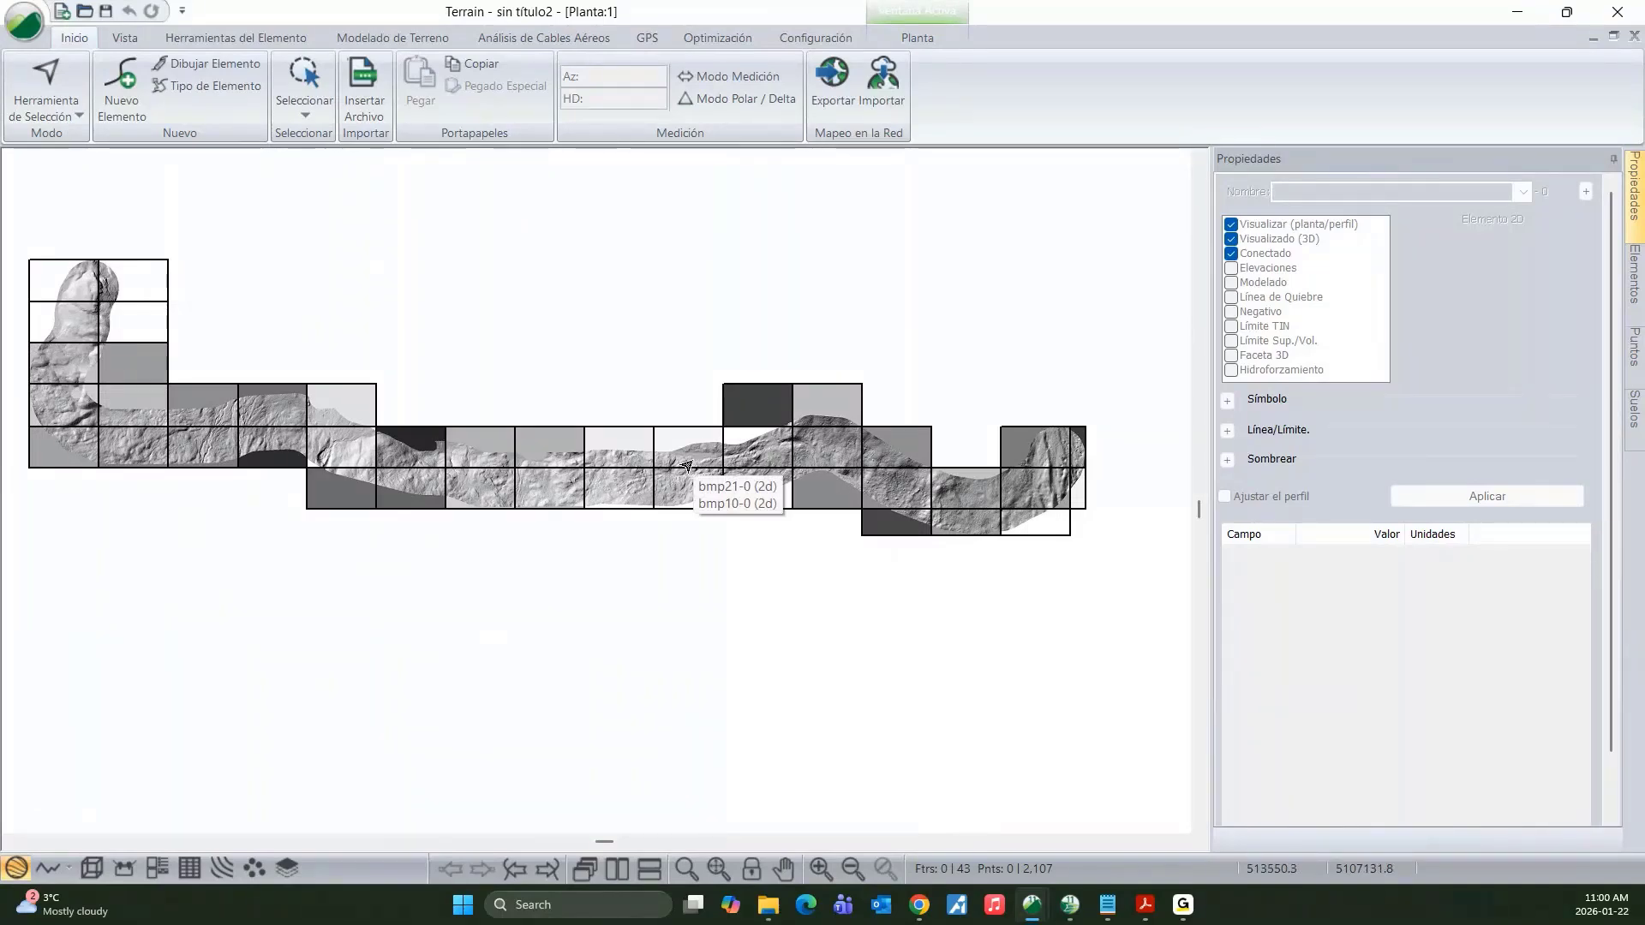
- Leave the tiled terrain and switch to the File Explorer window with the Initial Design - 10m topo folder
click(1523, 14)
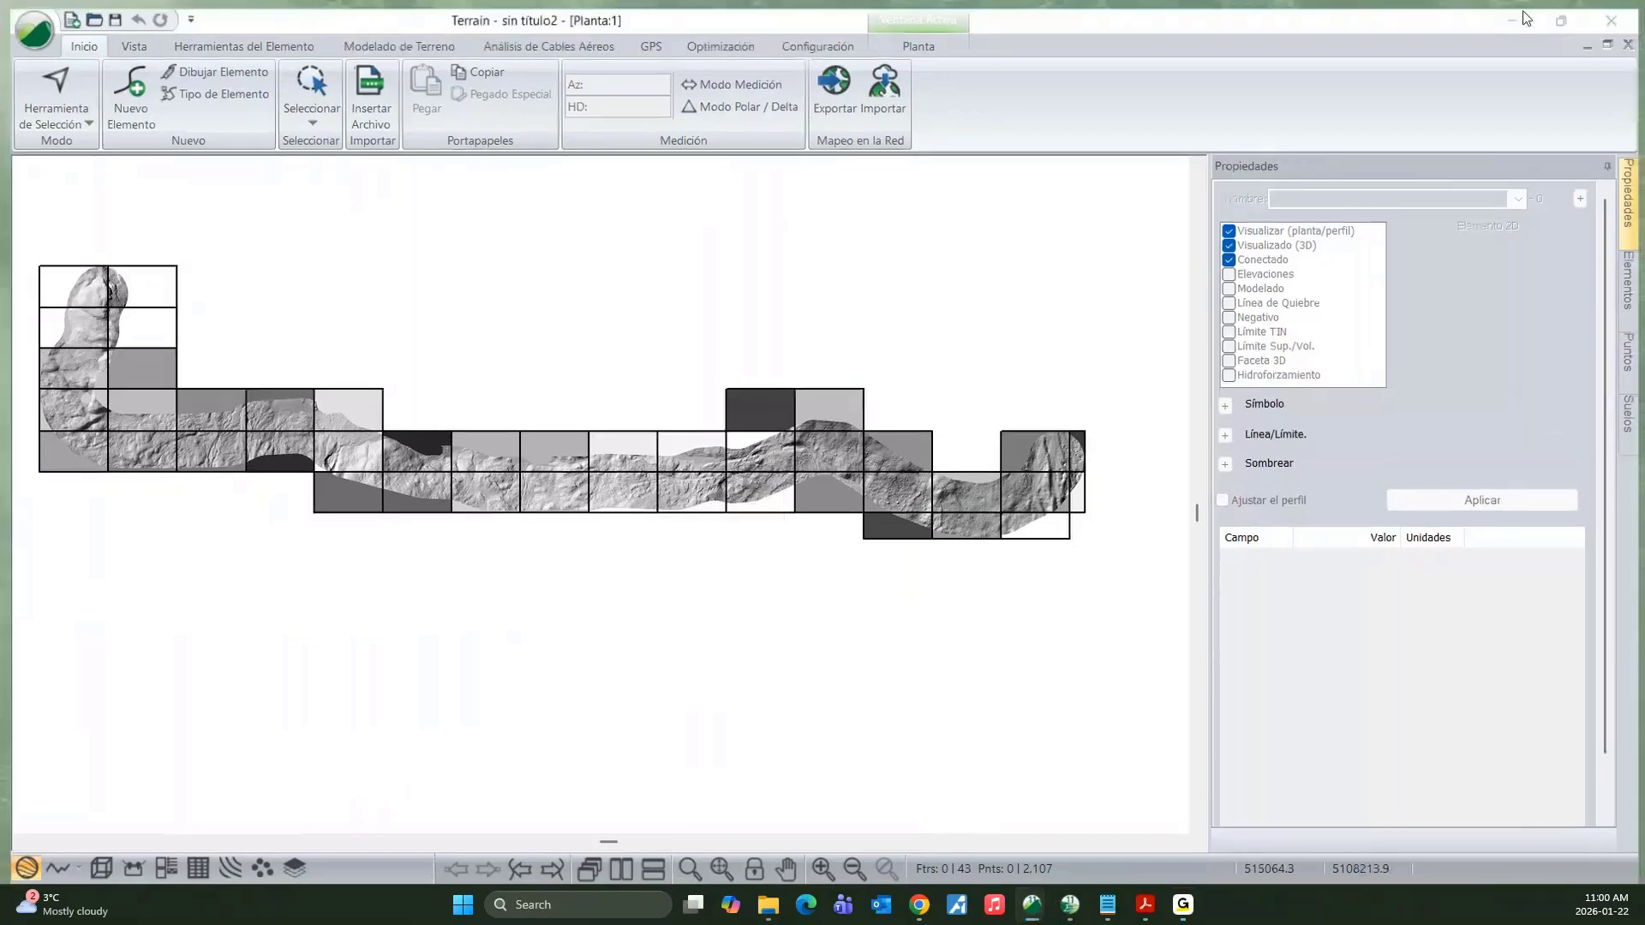
click(1513, 19)
mouse_move(768, 905)
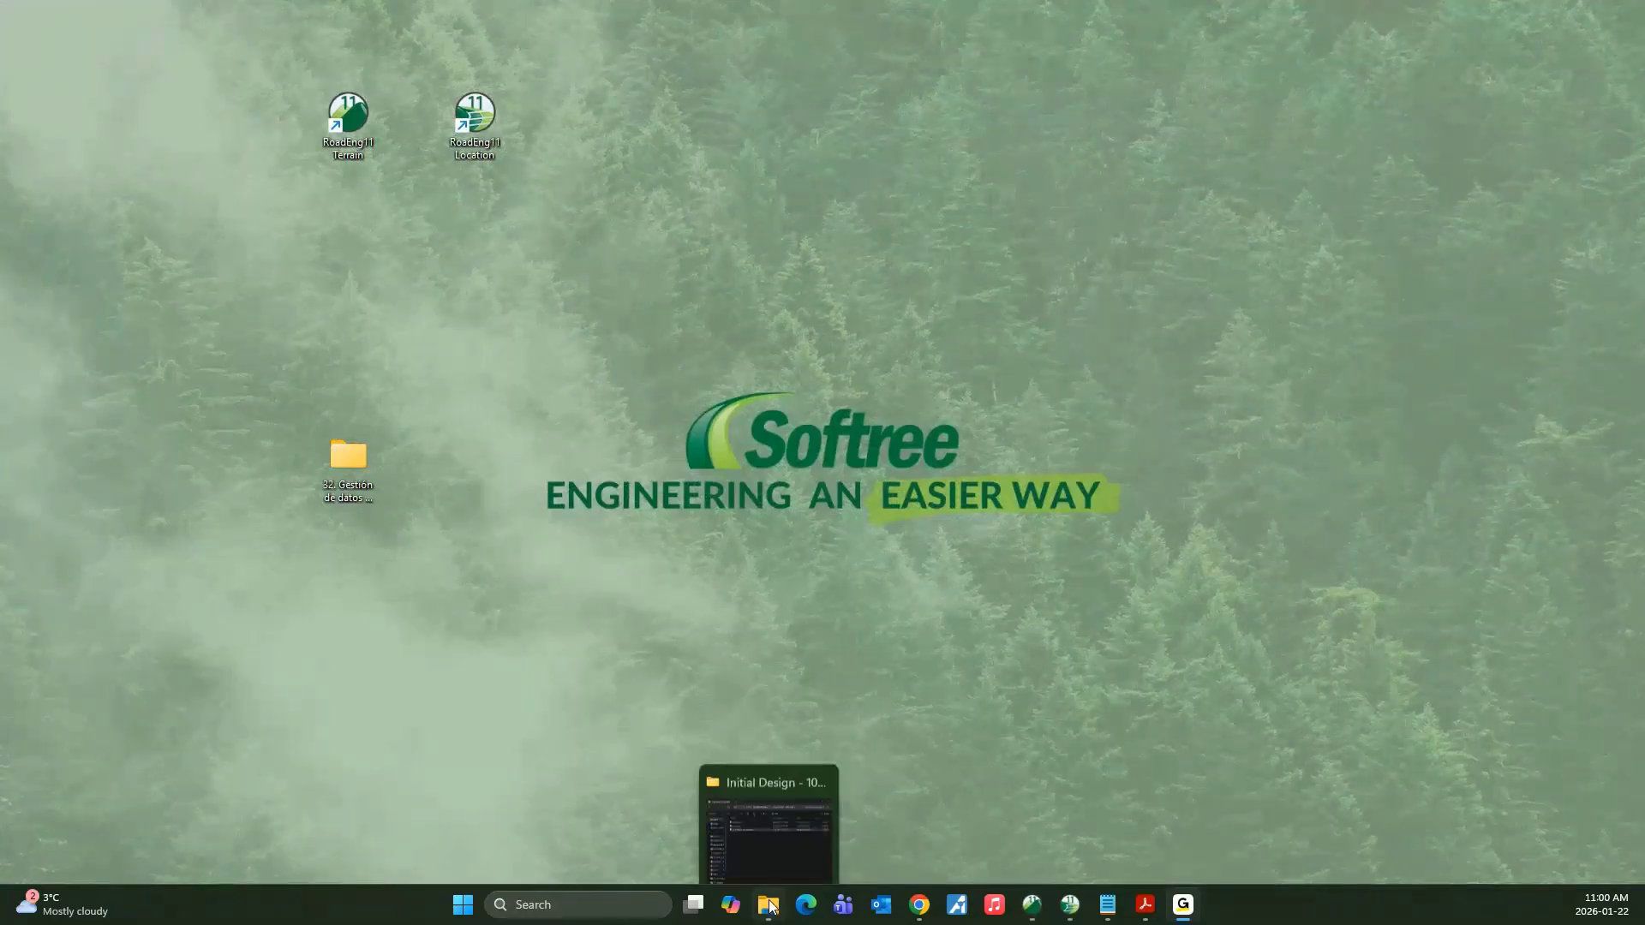
click(750, 819)
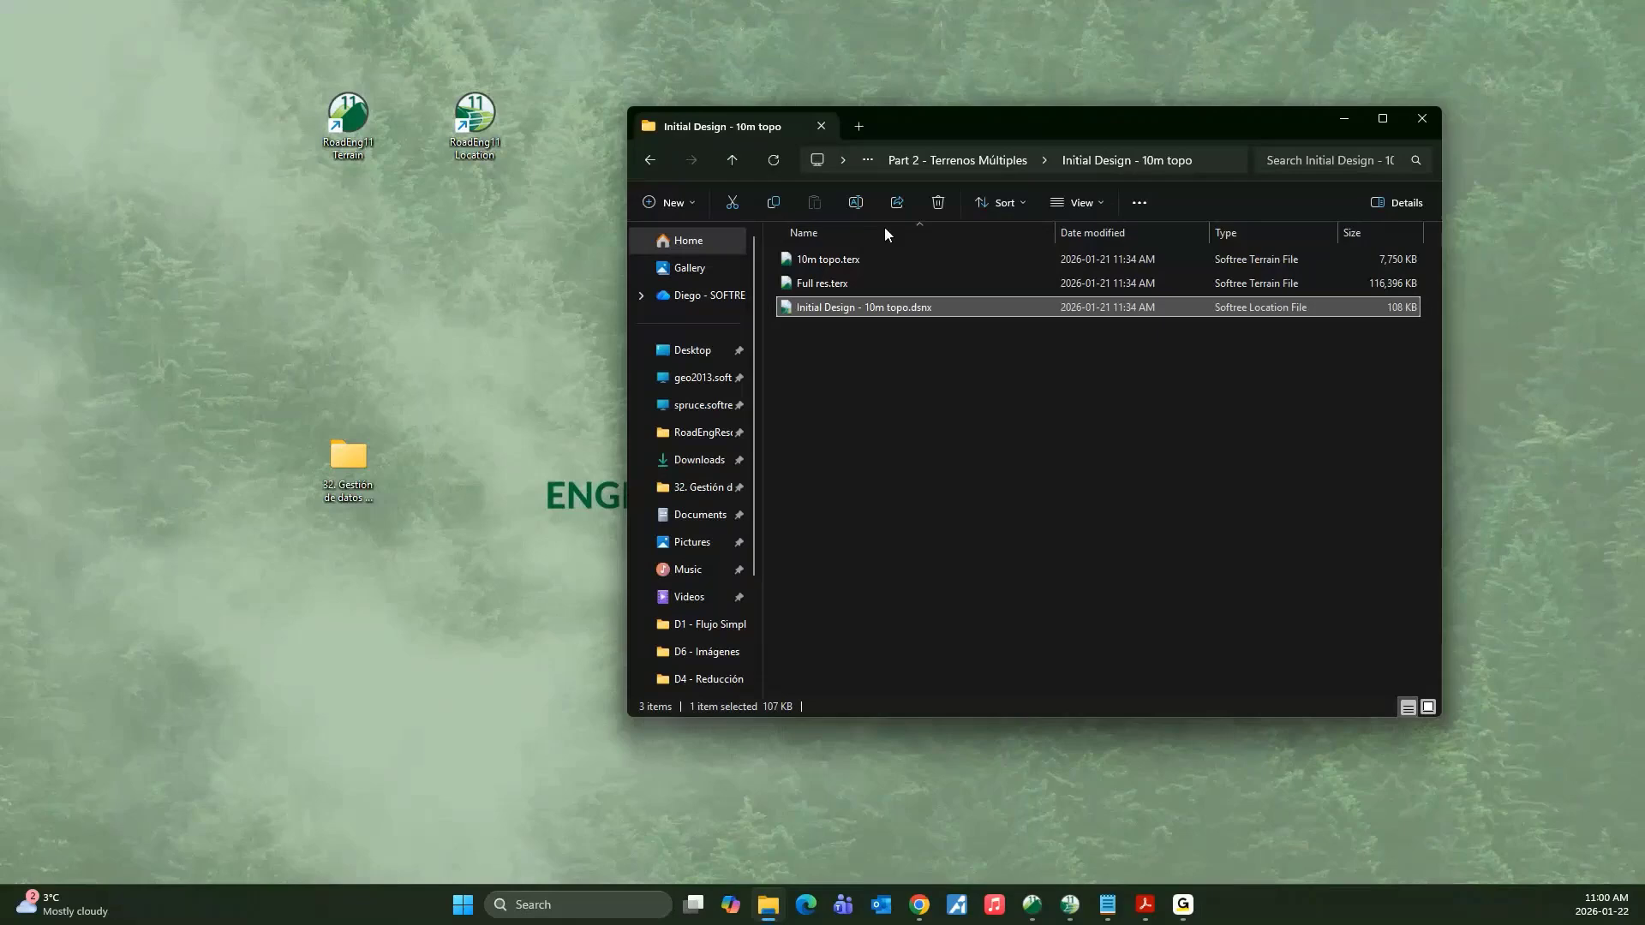
drag(943, 126, 789, 121)
- Open the Ejemplo Proyecto Terminado.dsnx design from the RoadEng Zip folder within D7 - Compartir Archivos
click(581, 156)
click(580, 156)
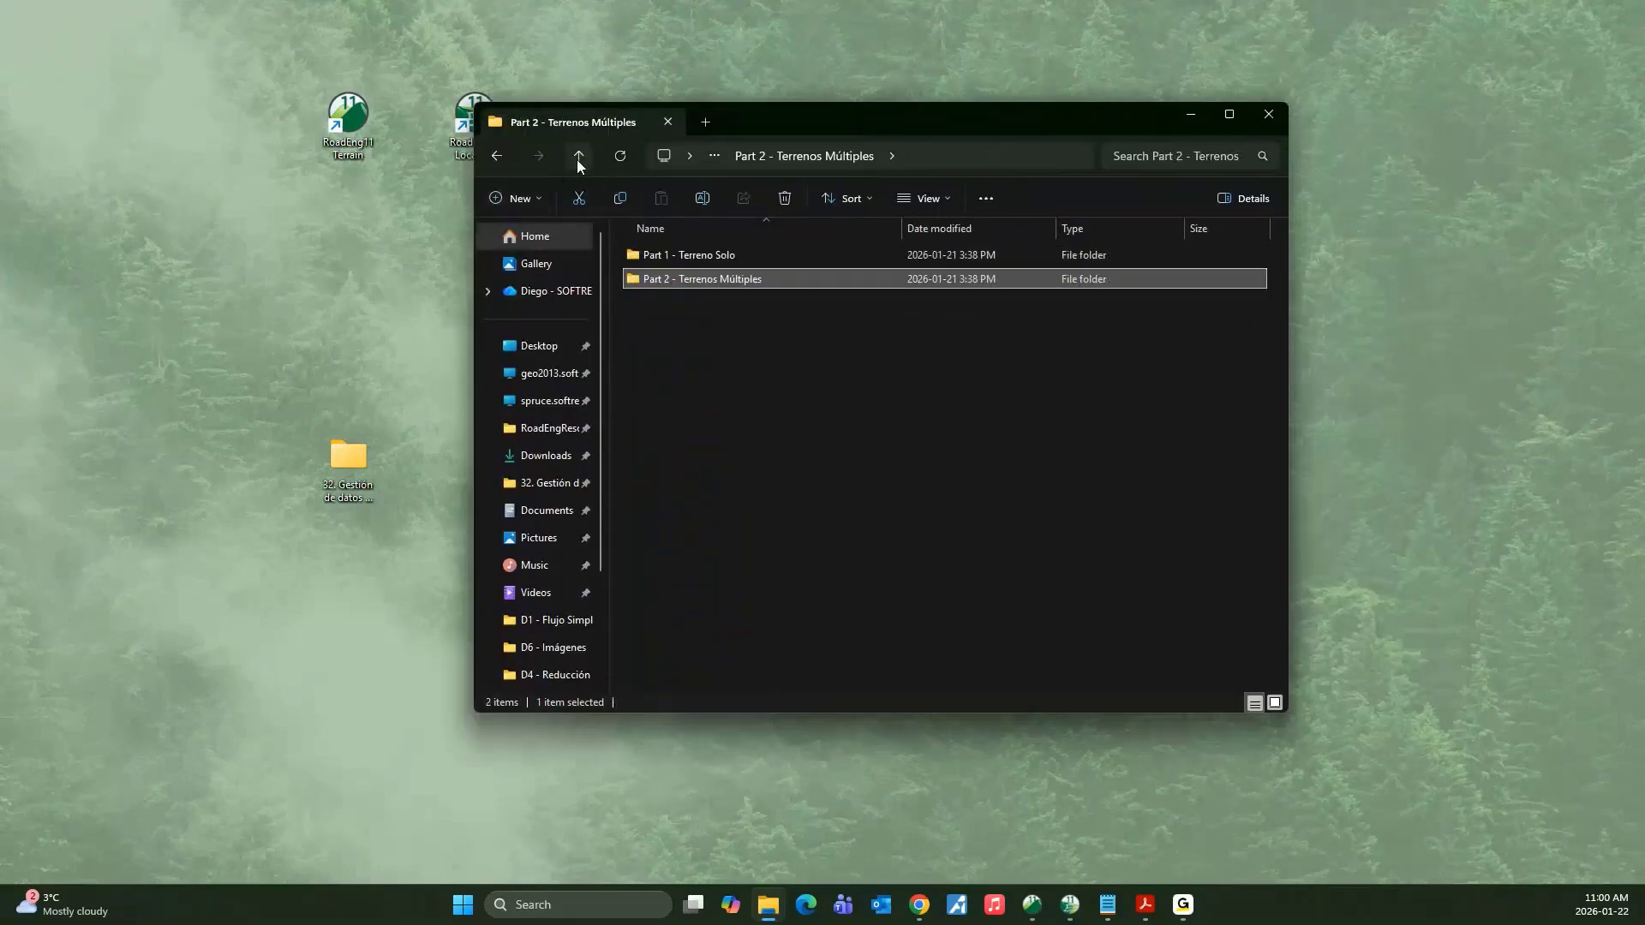
key(alt+Up)
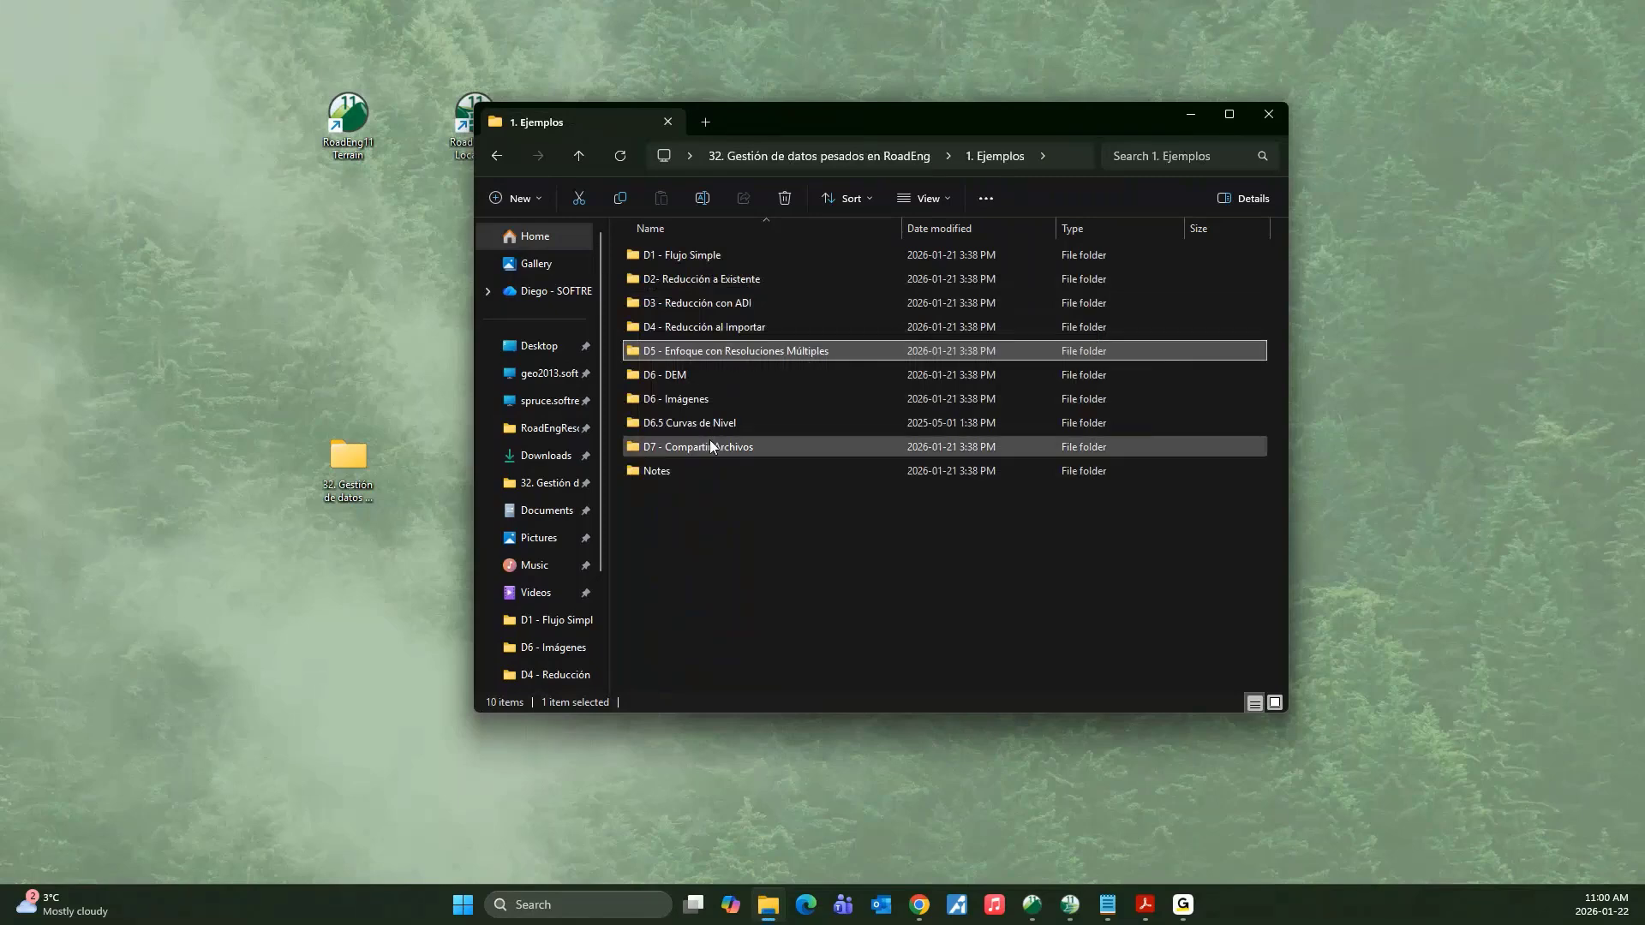
mouse_move(709, 445)
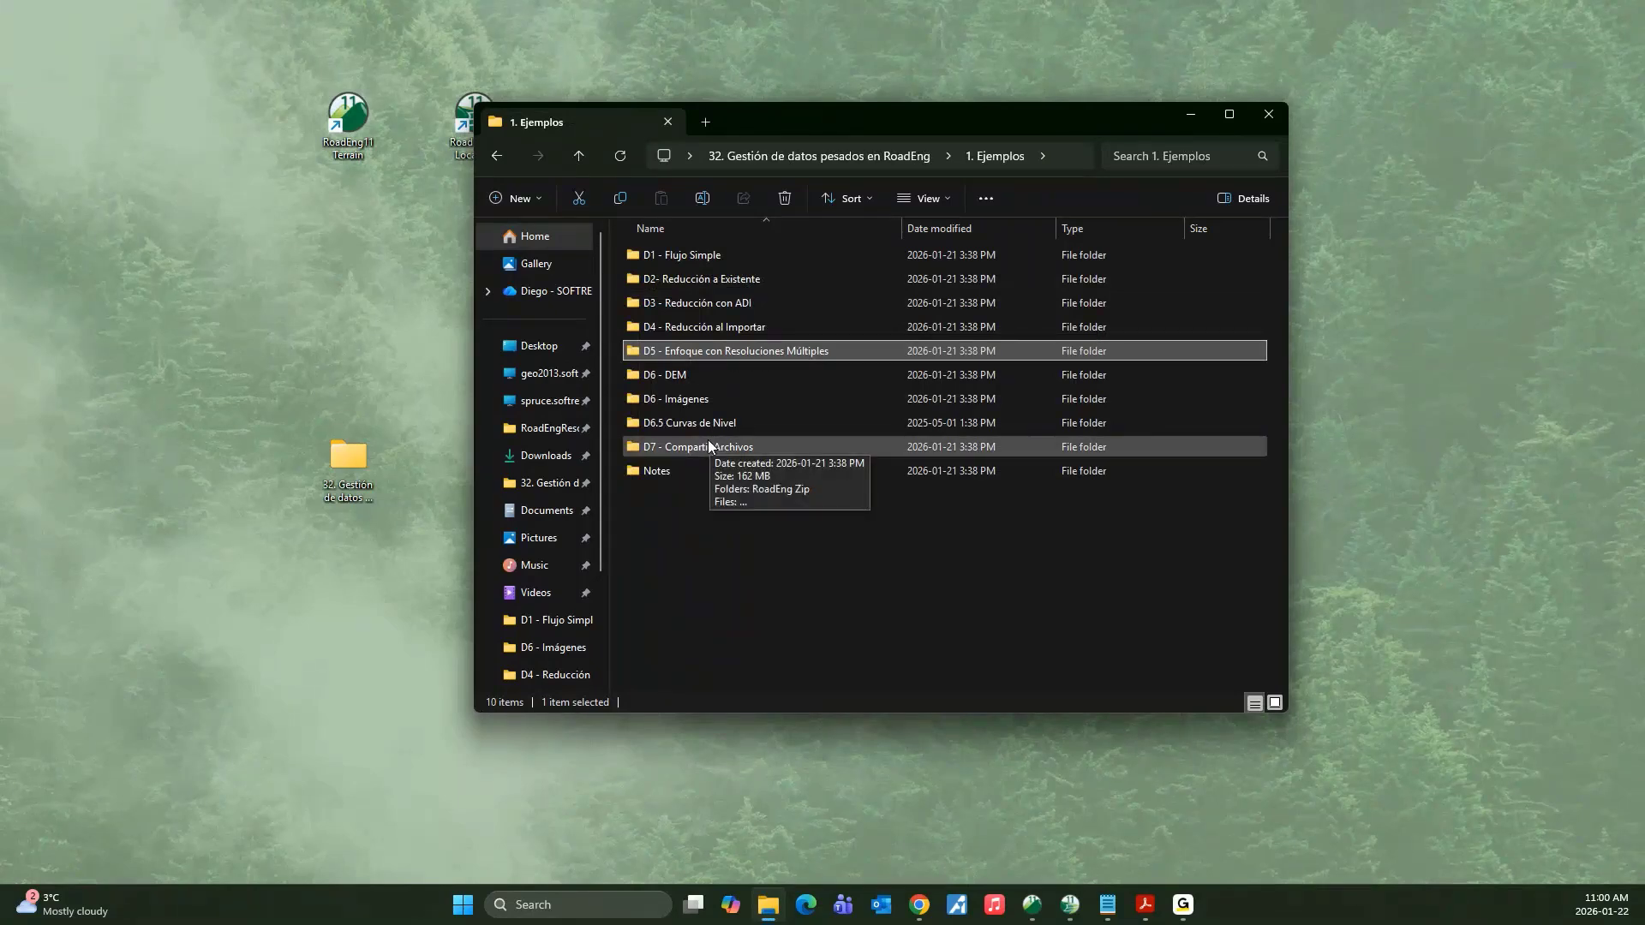
double_click(710, 445)
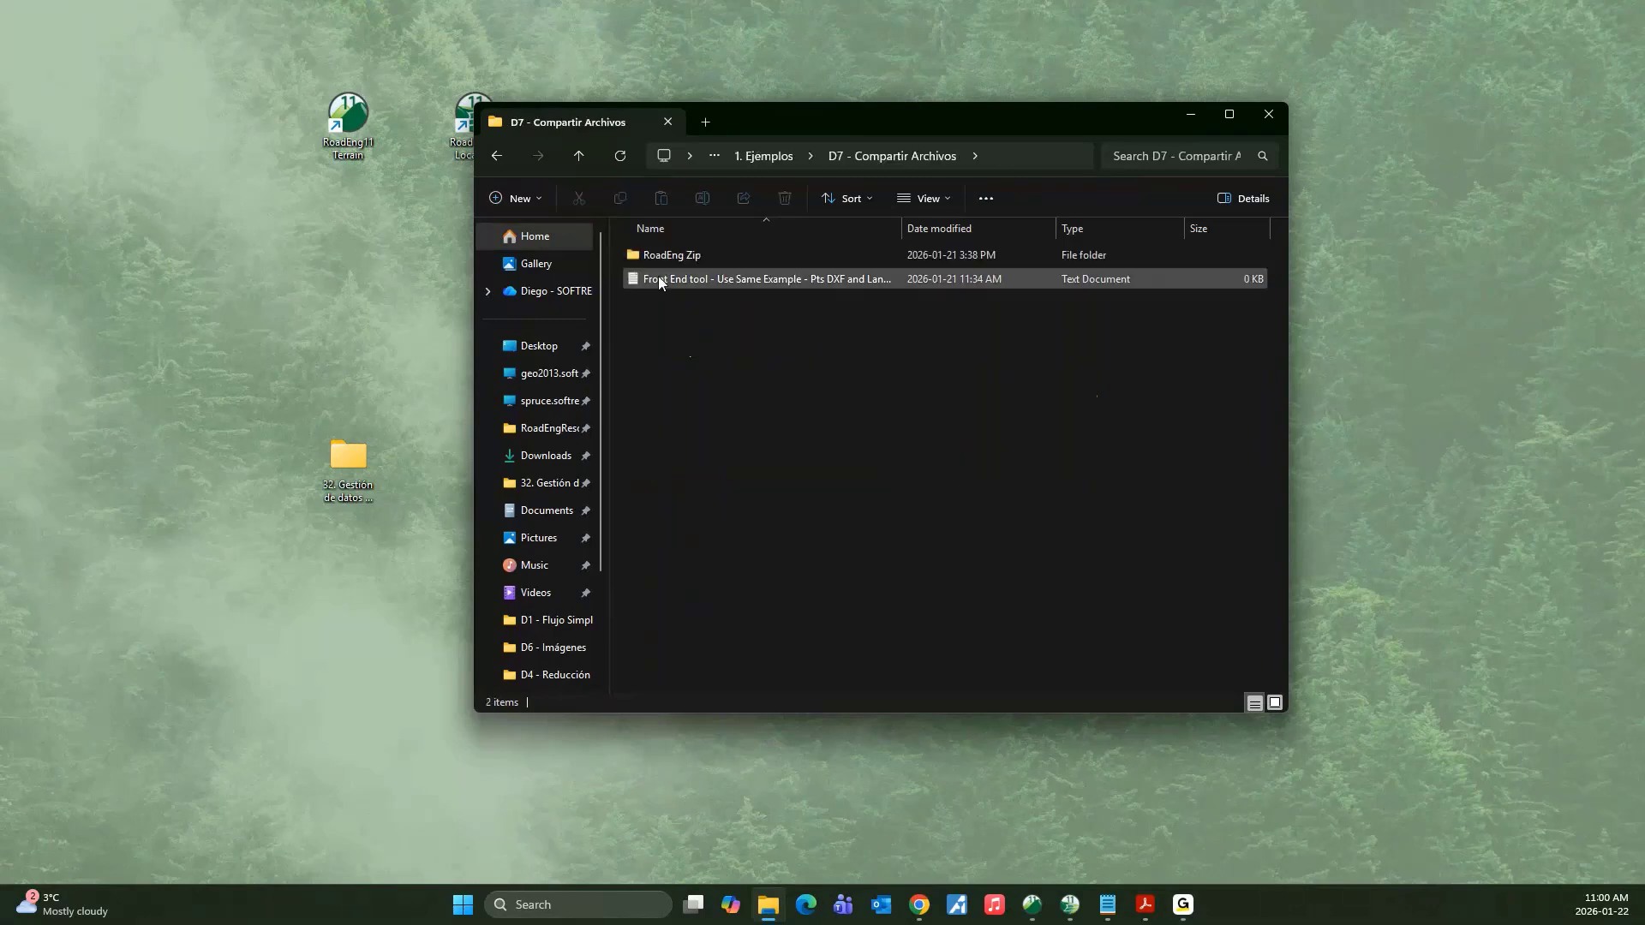
double_click(659, 256)
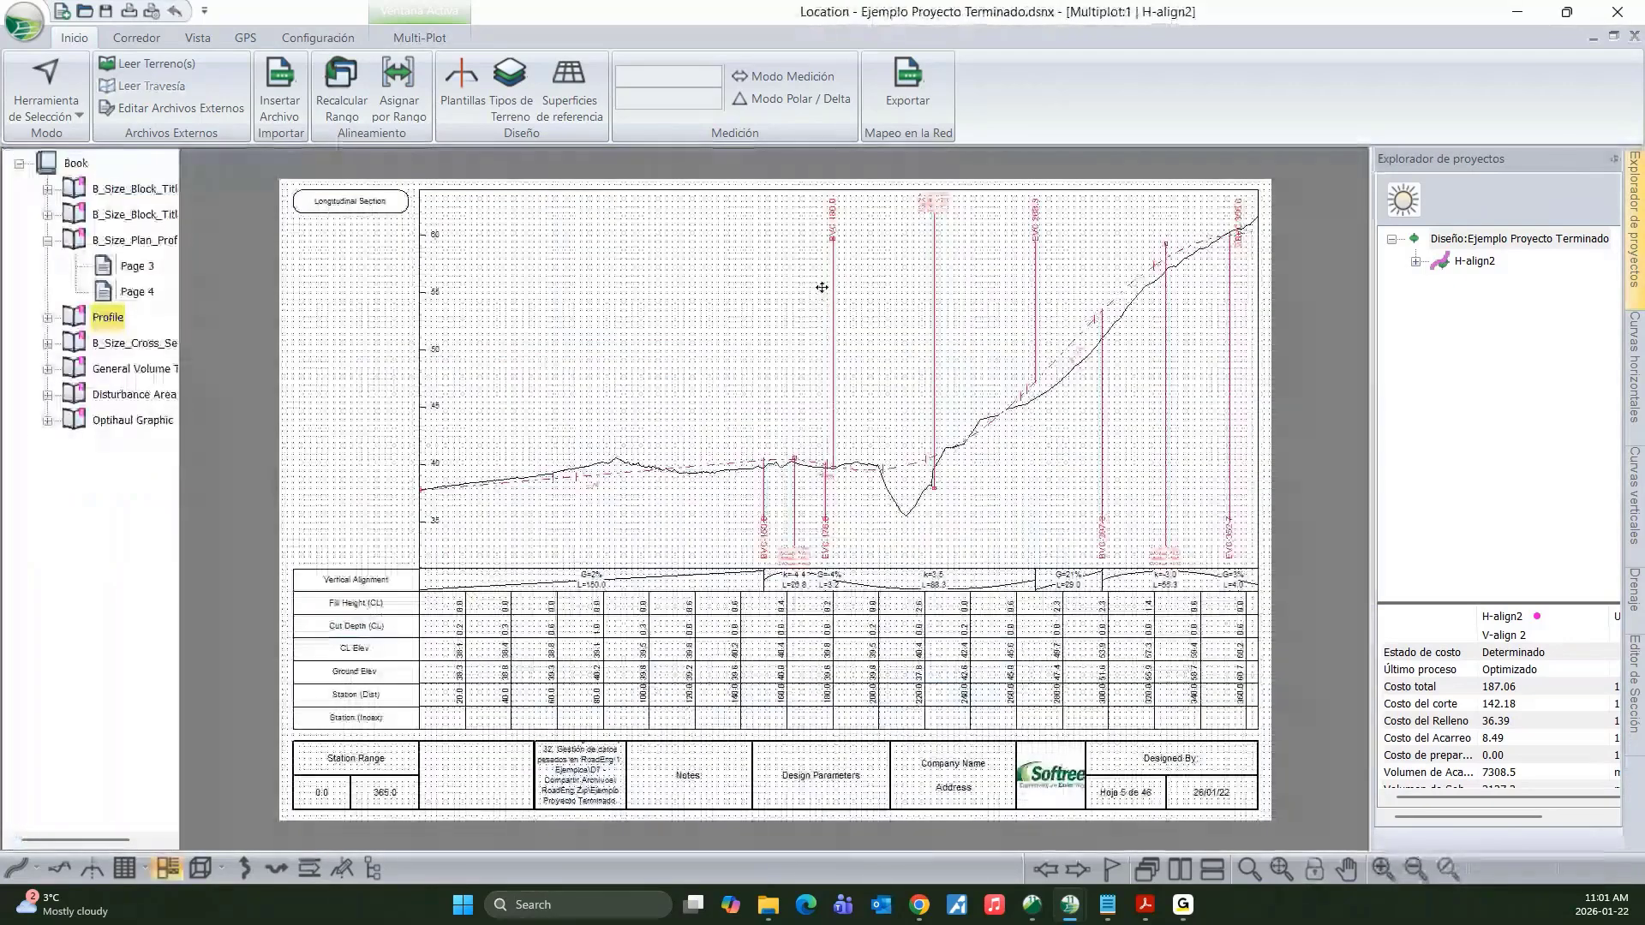
- View the book's title and project notes sheets, and check the companion files in the RoadEng Zip folder
click(118, 193)
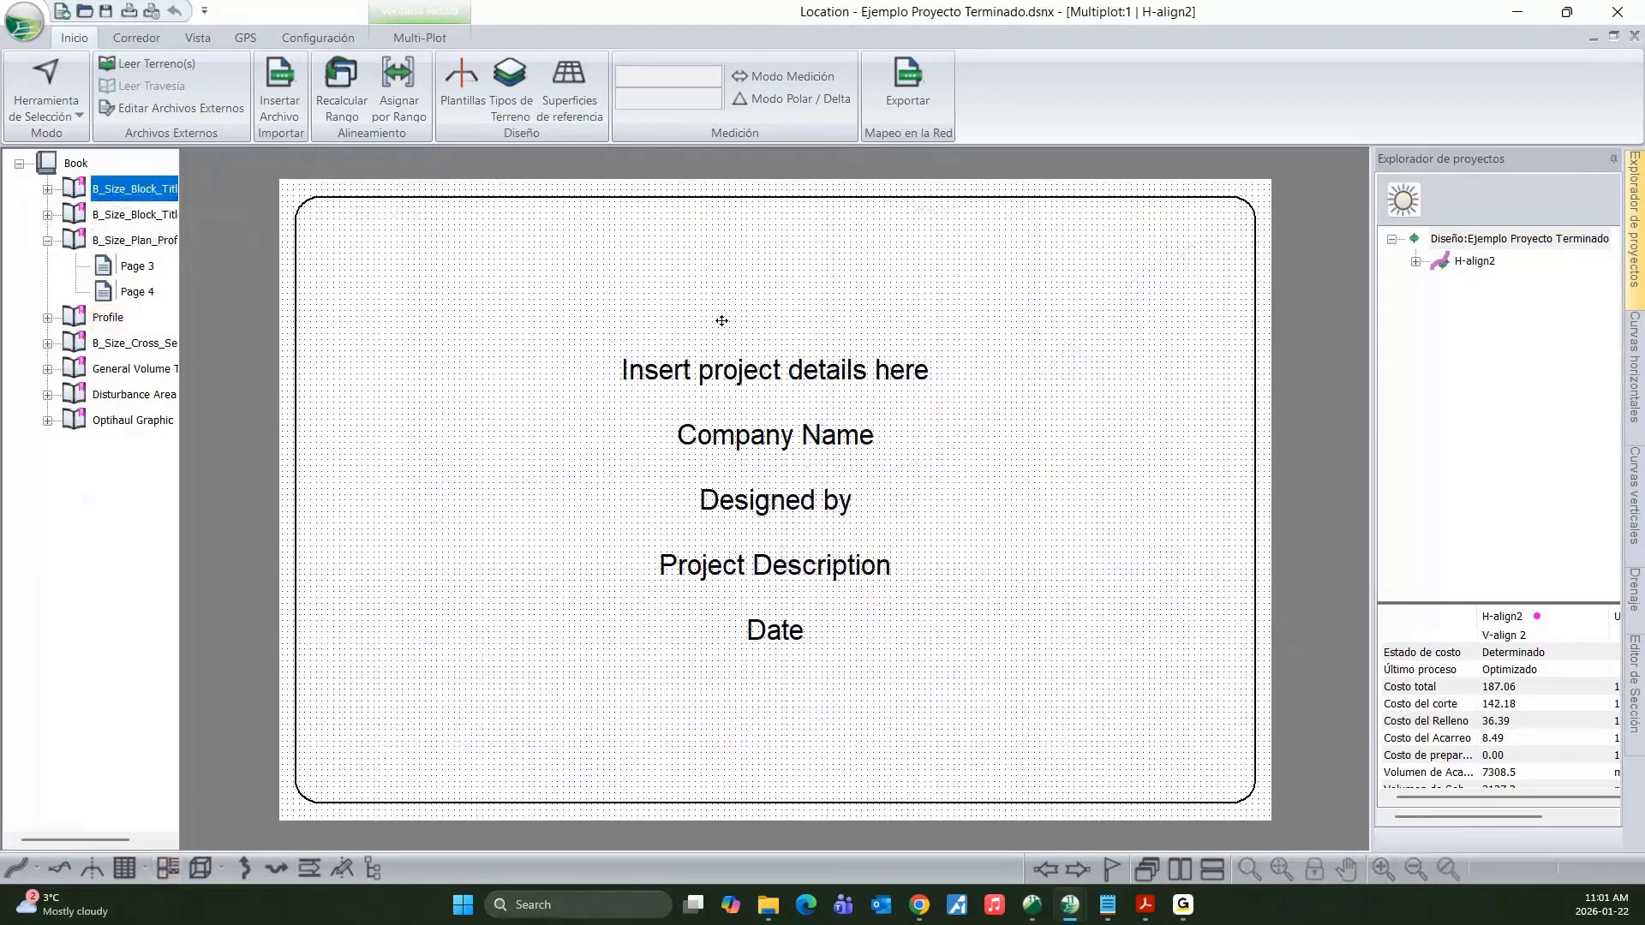
key(Down)
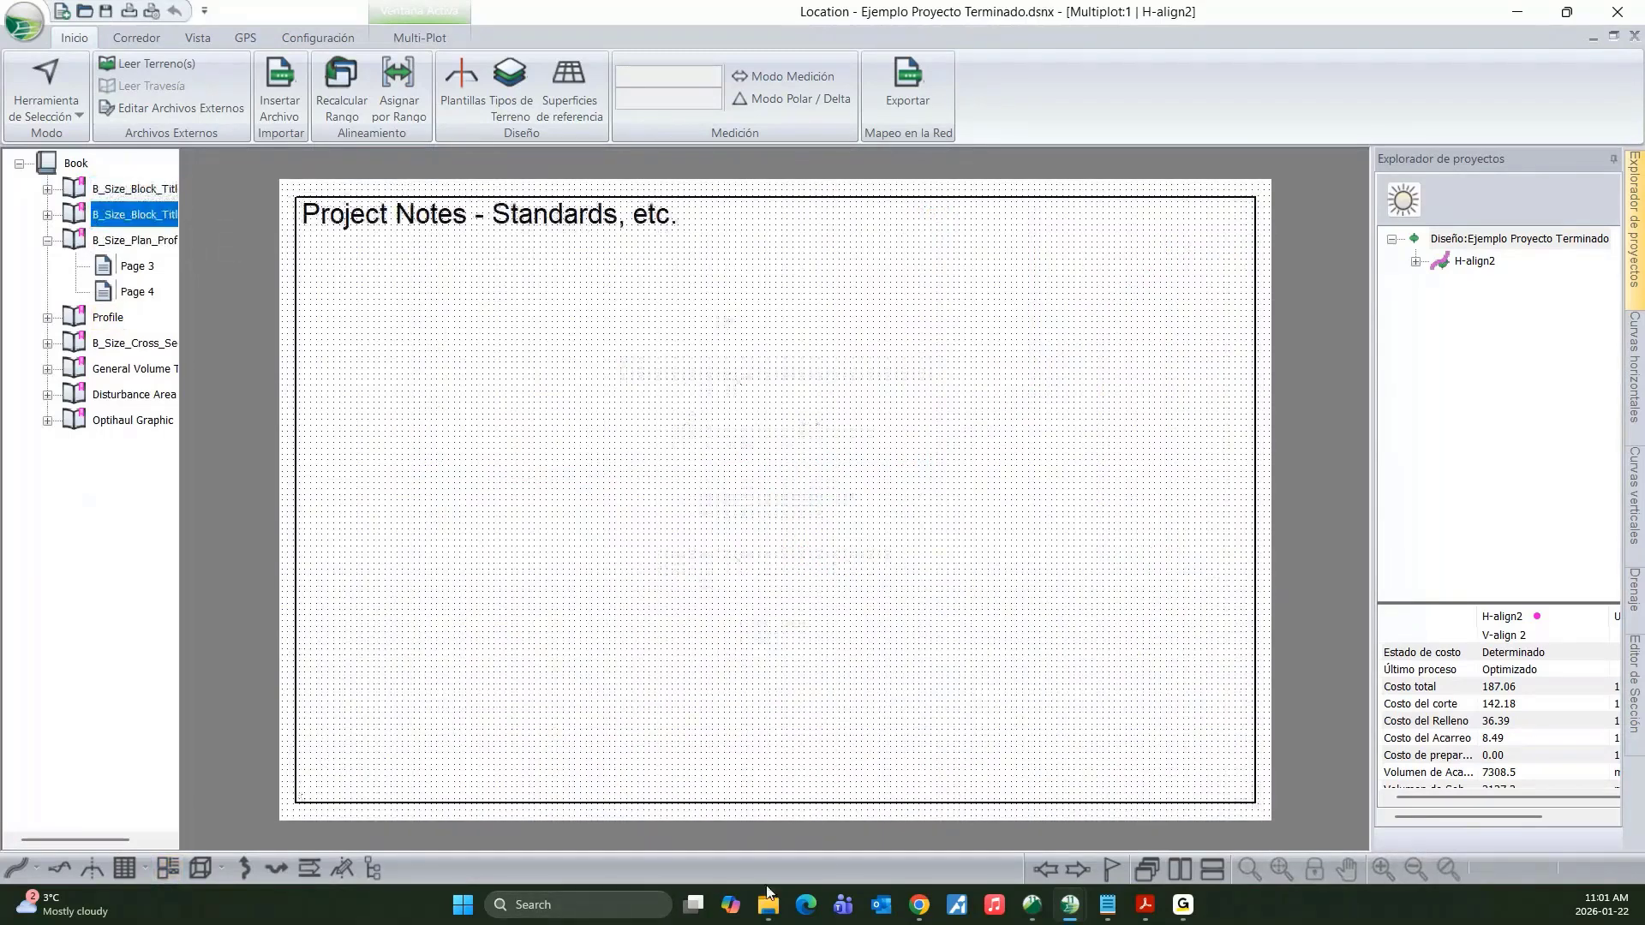
mouse_move(768, 903)
click(751, 825)
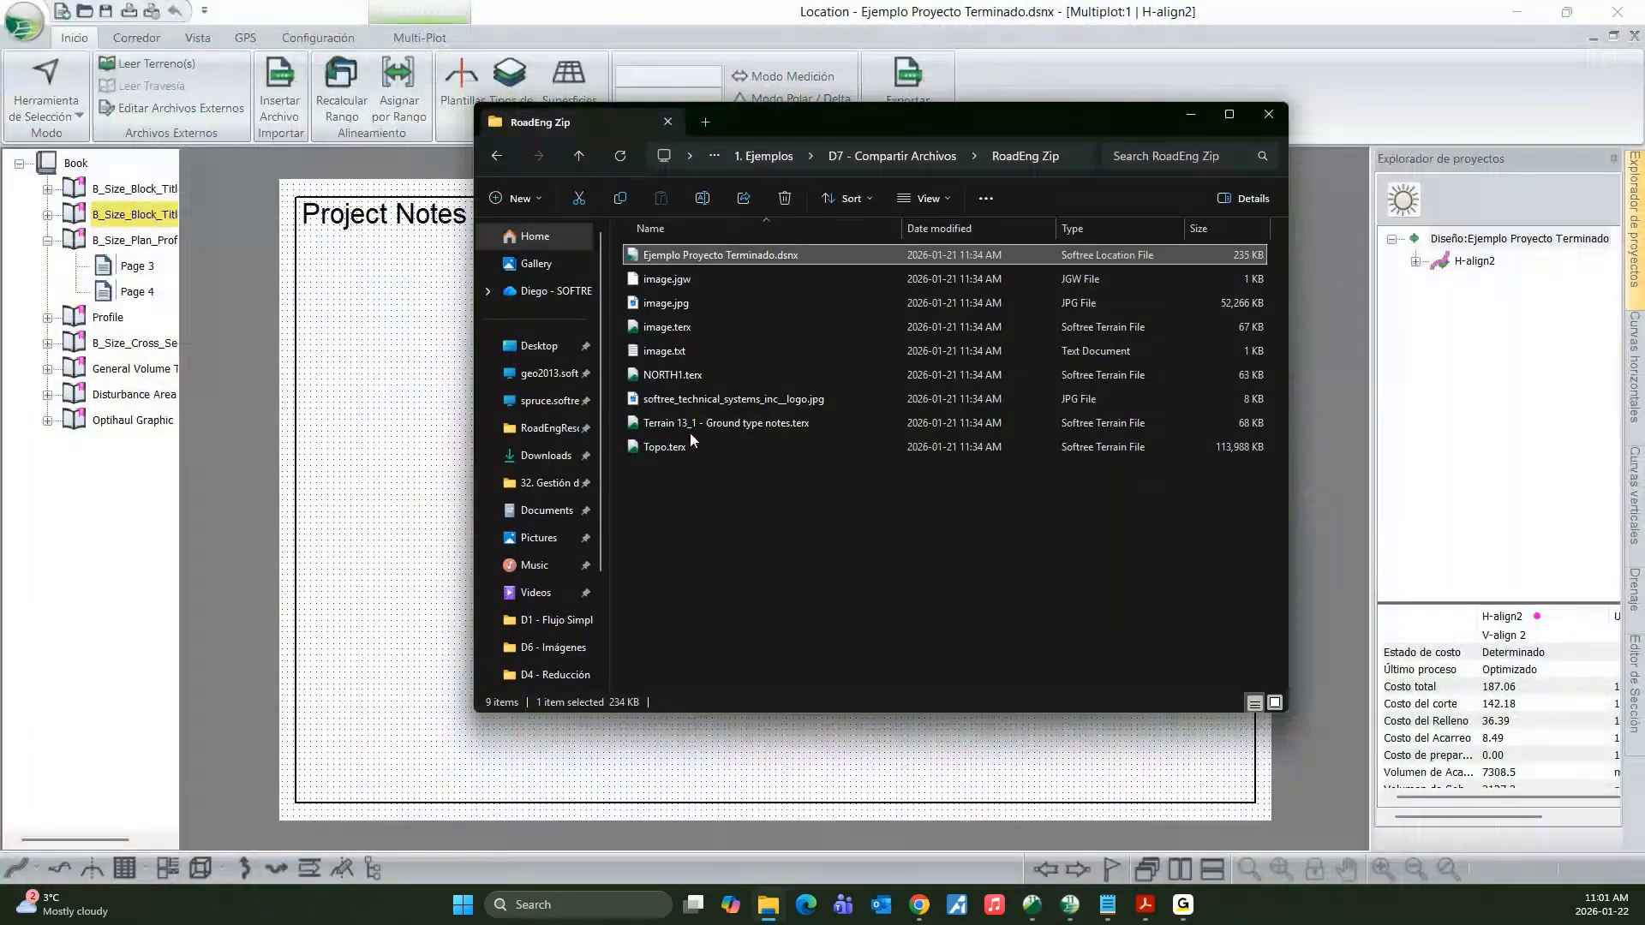
click(1192, 116)
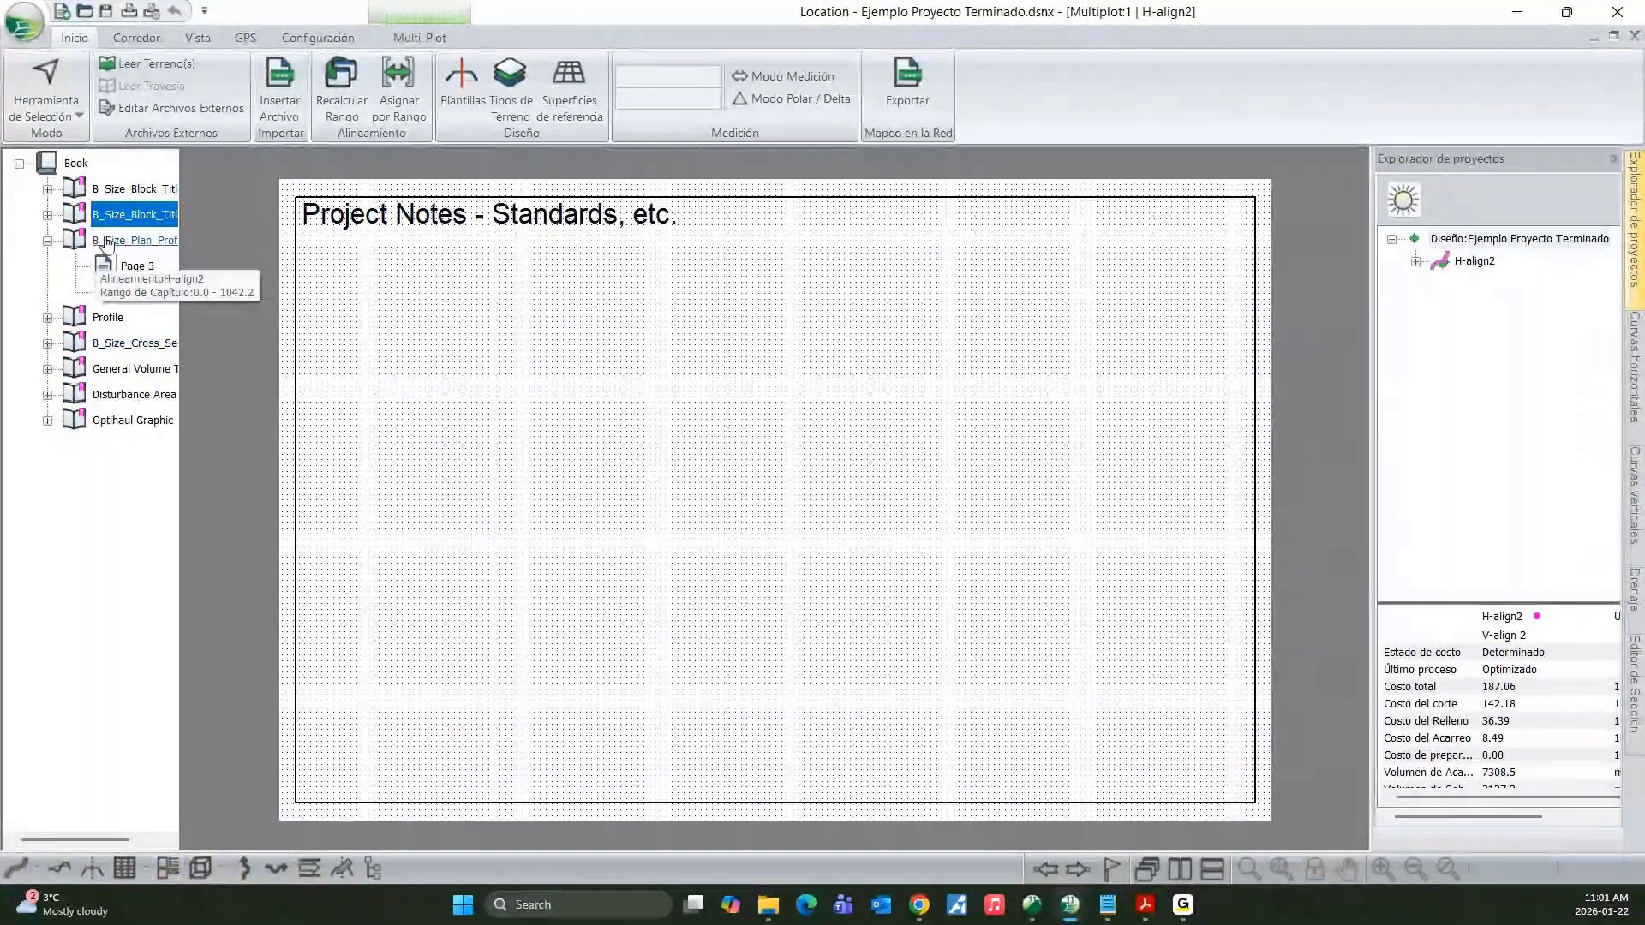
- Review the book's sheets from the title page to the General Volume table, including the logo on the cross-section sheet
click(126, 196)
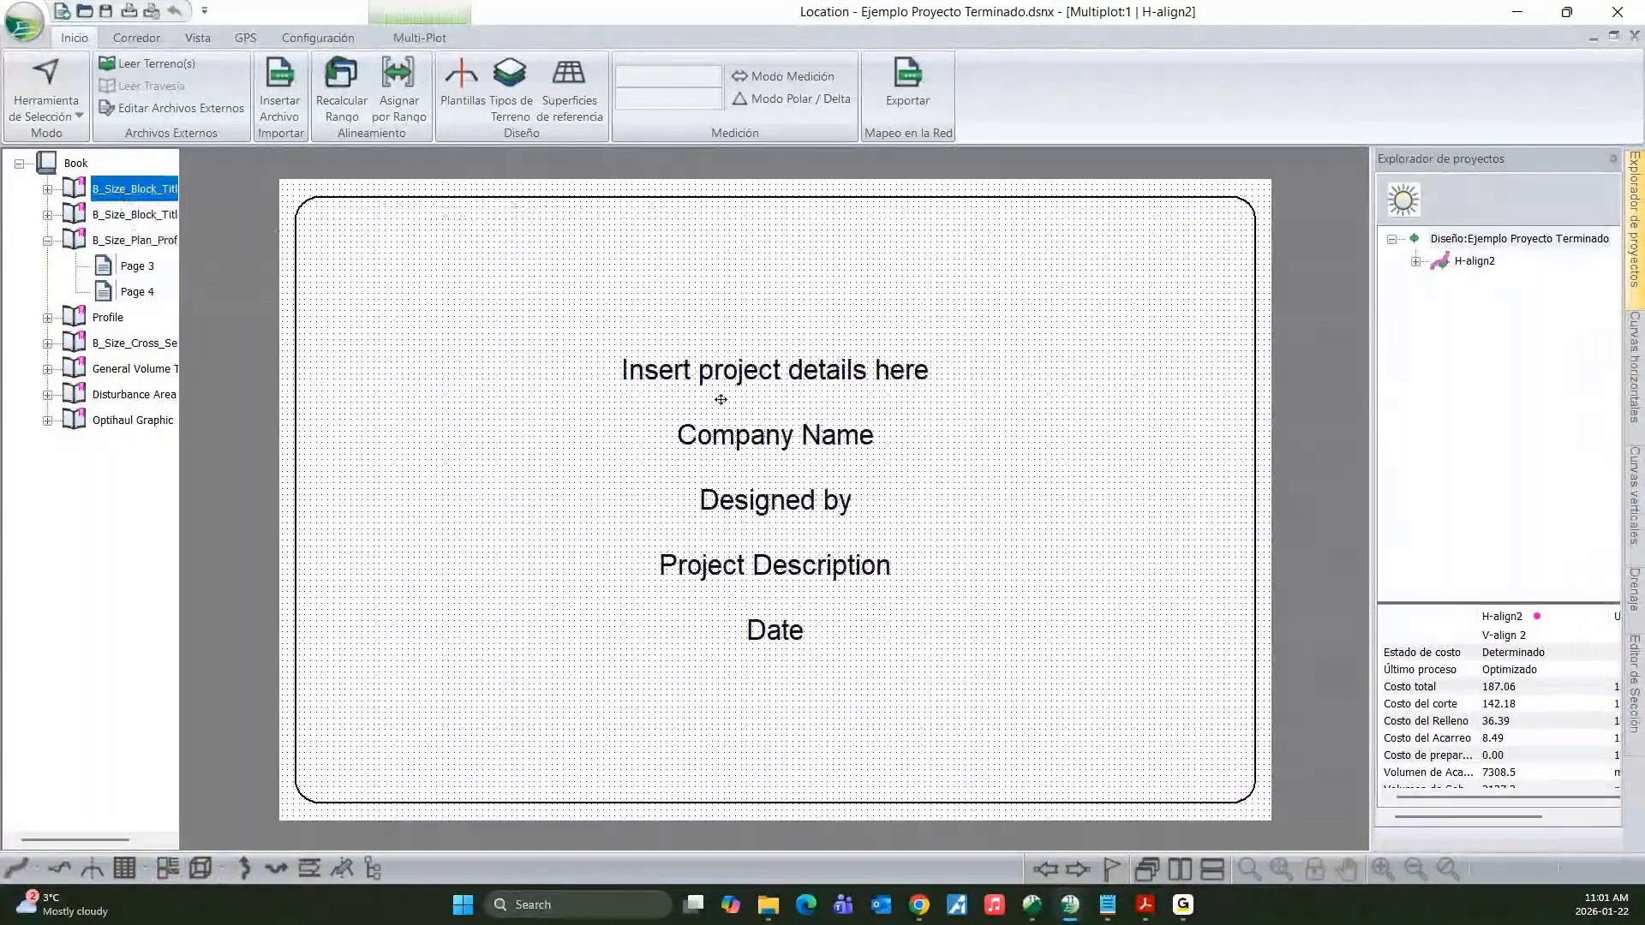
click(113, 216)
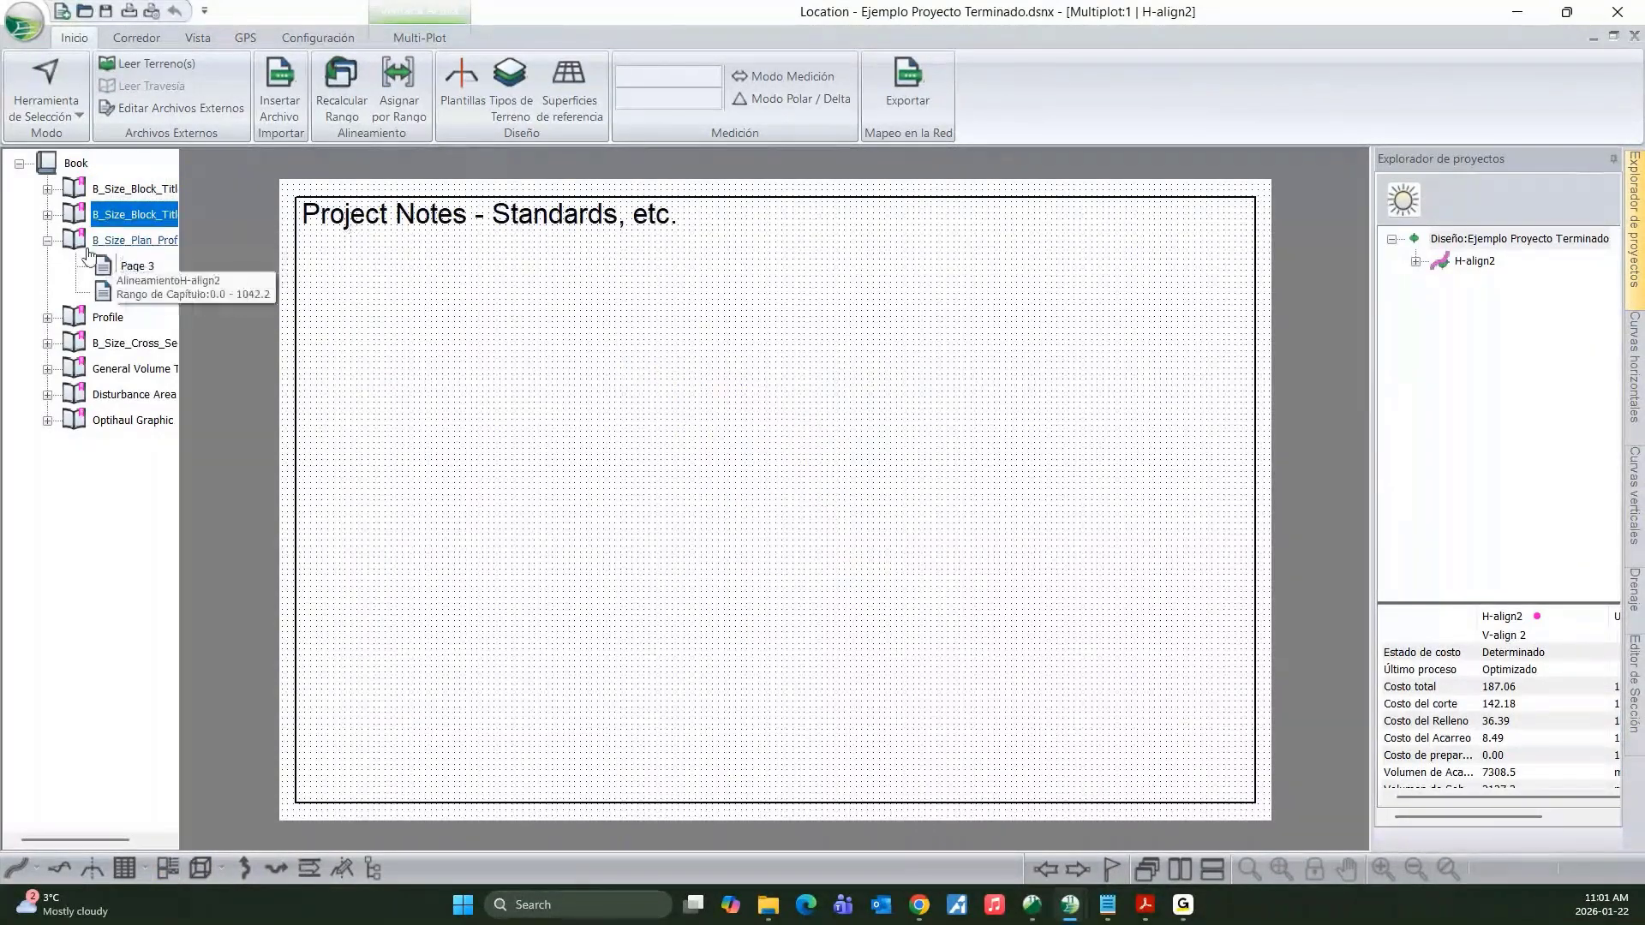
click(103, 243)
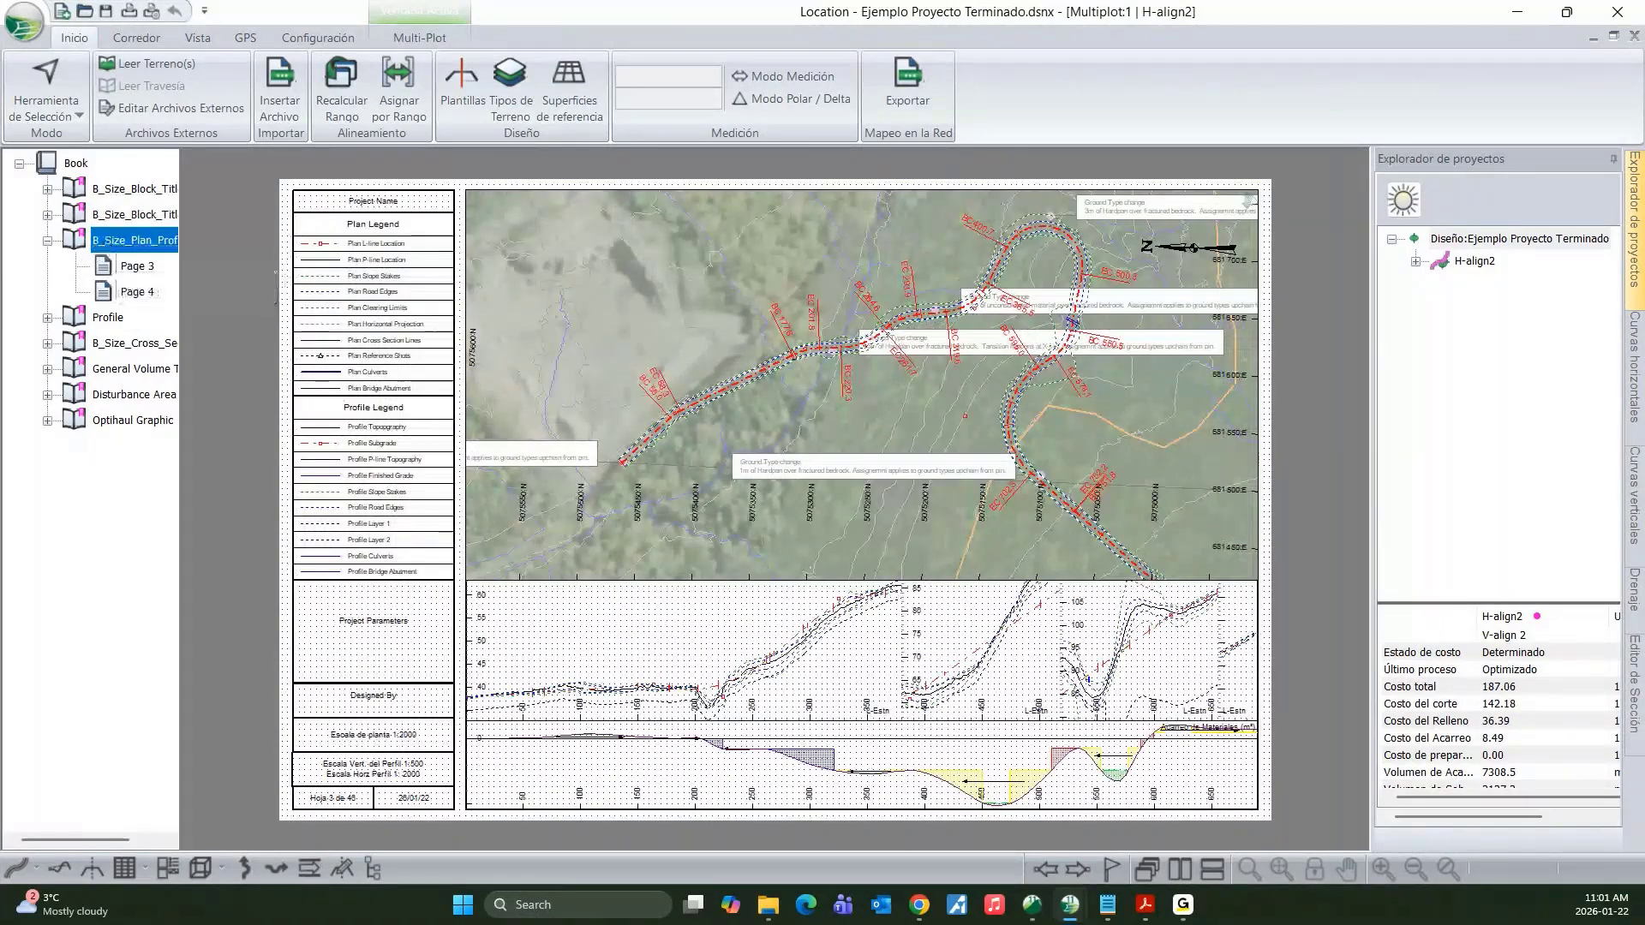
click(108, 318)
click(120, 345)
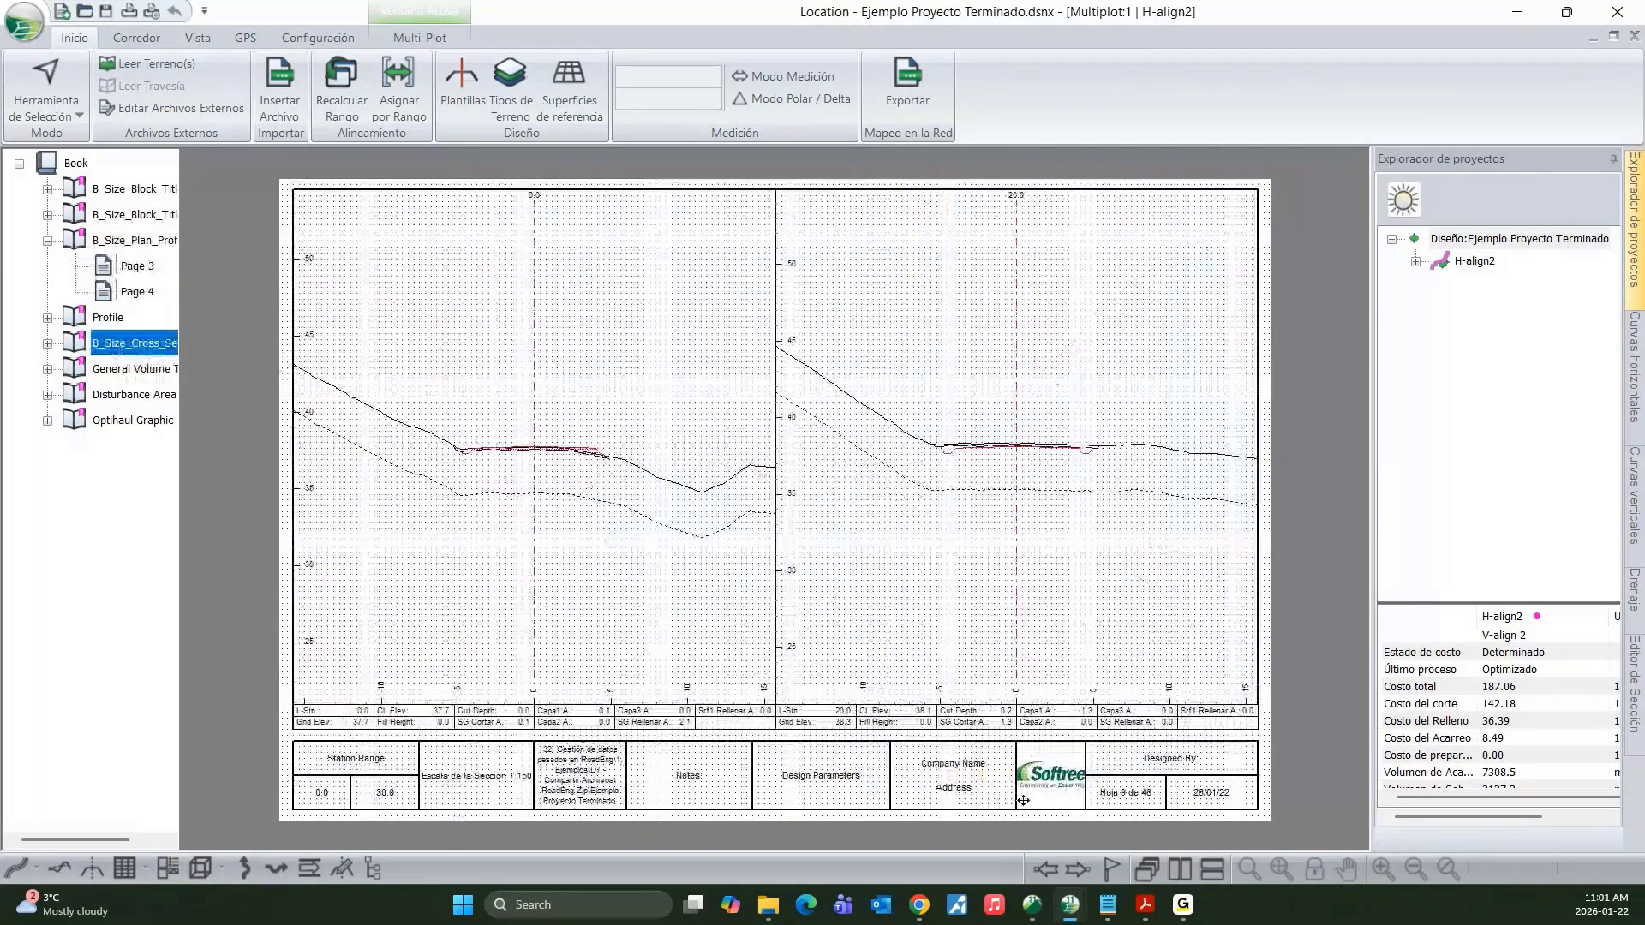
click(1051, 776)
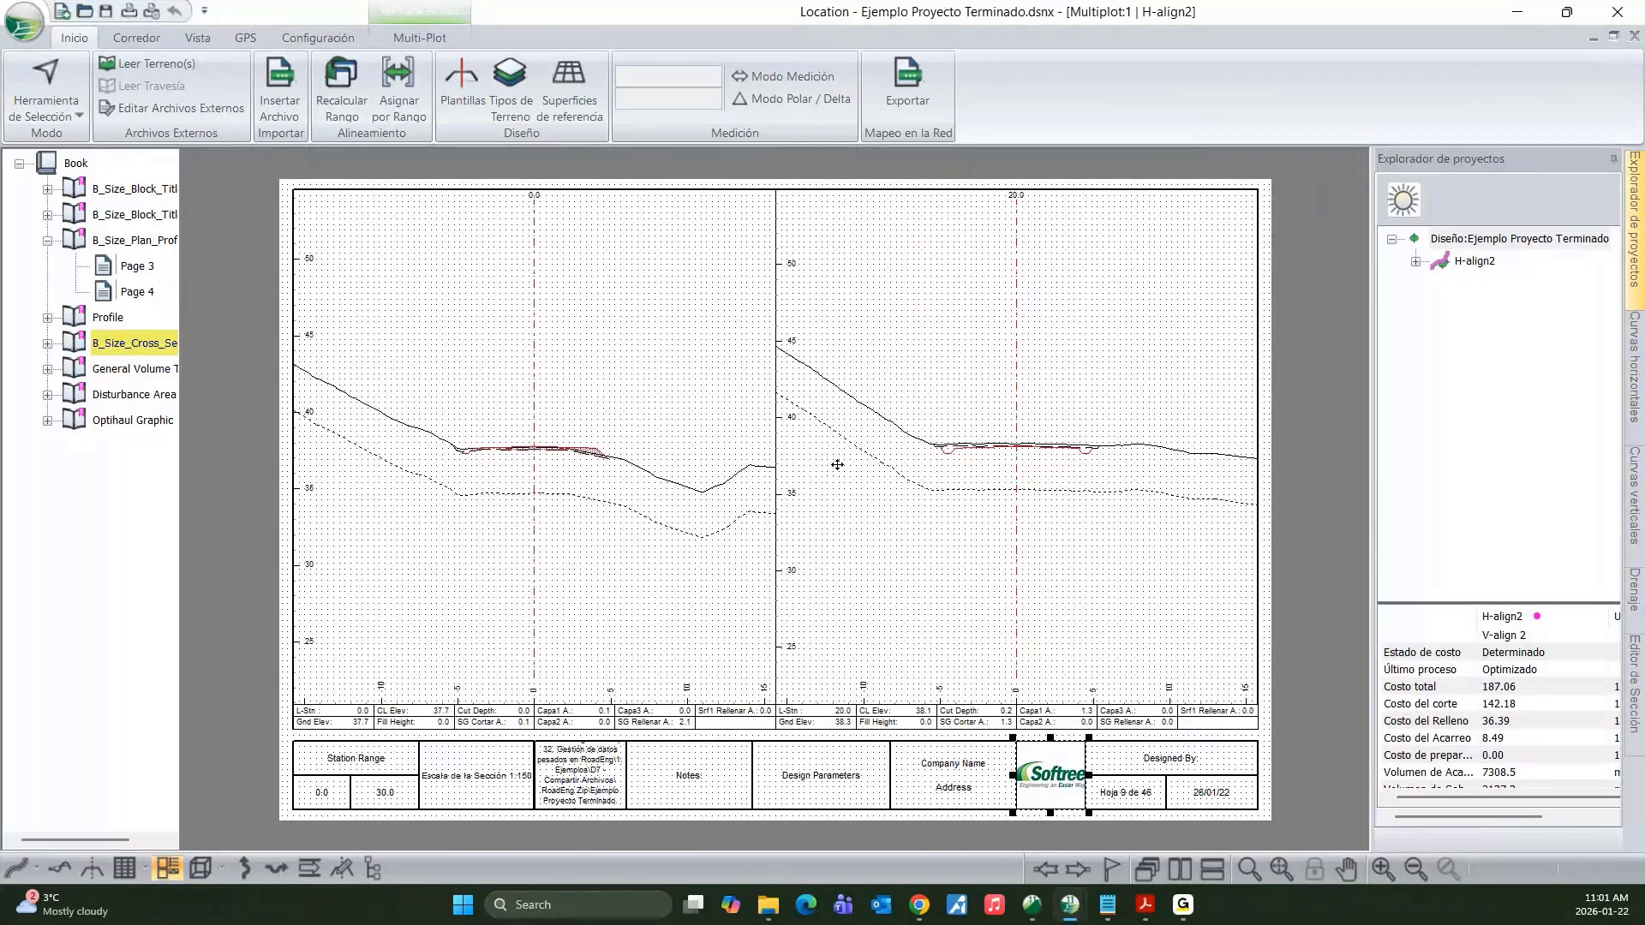
click(131, 368)
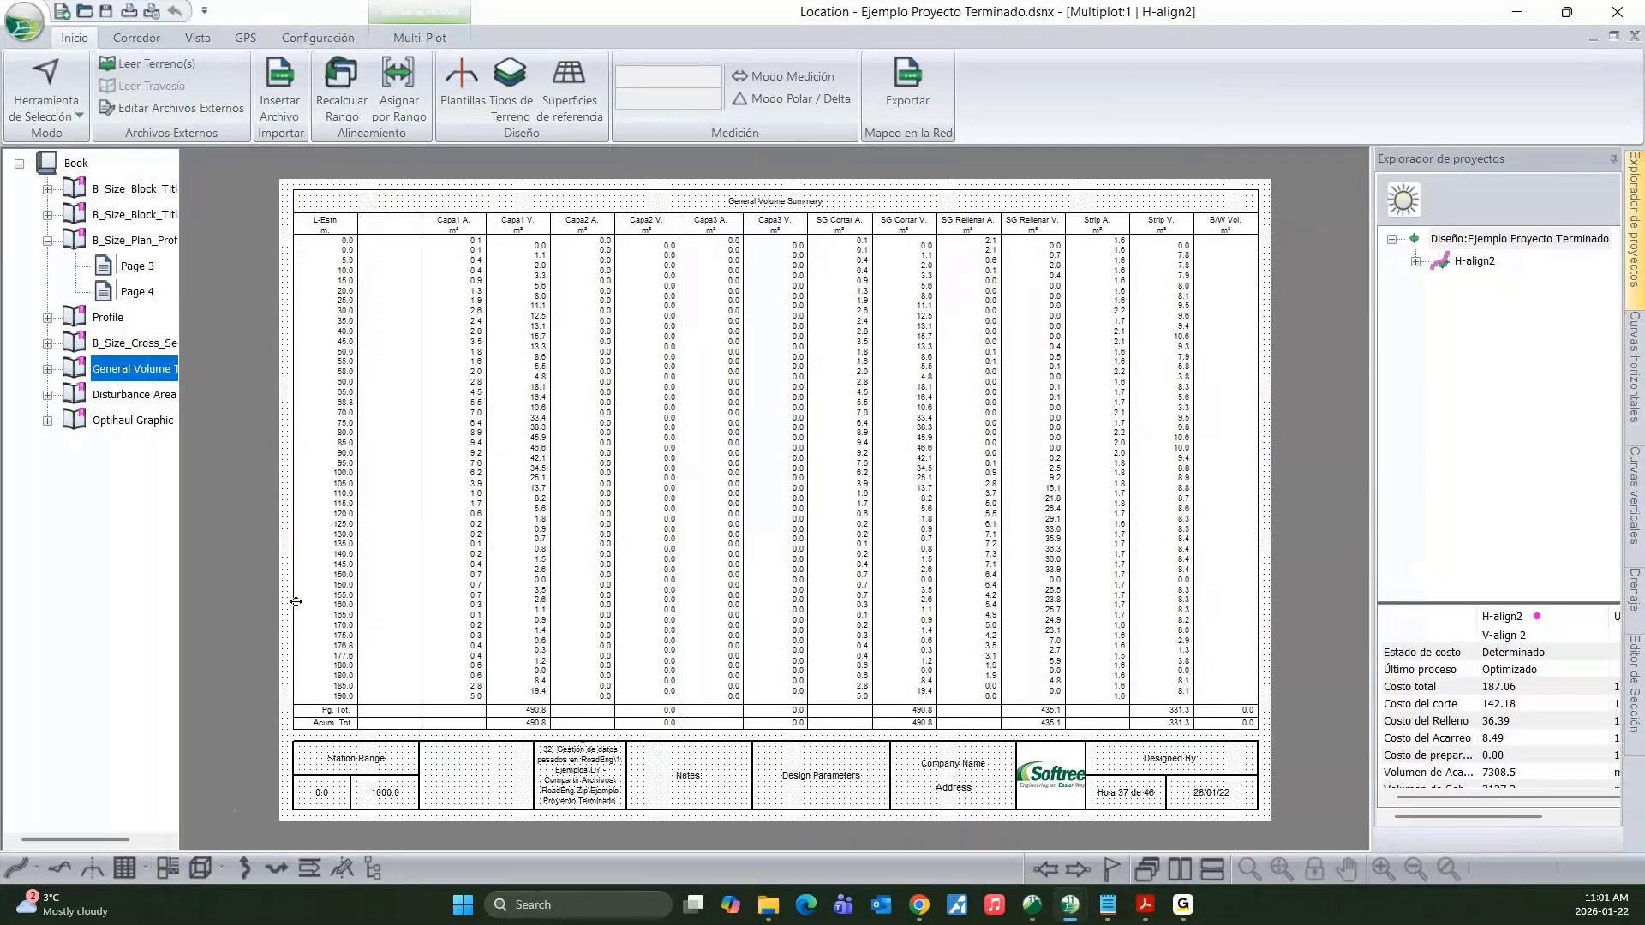
- Check which reference terrains and surfaces the design uses, leaving the list unchanged
click(569, 90)
click(661, 277)
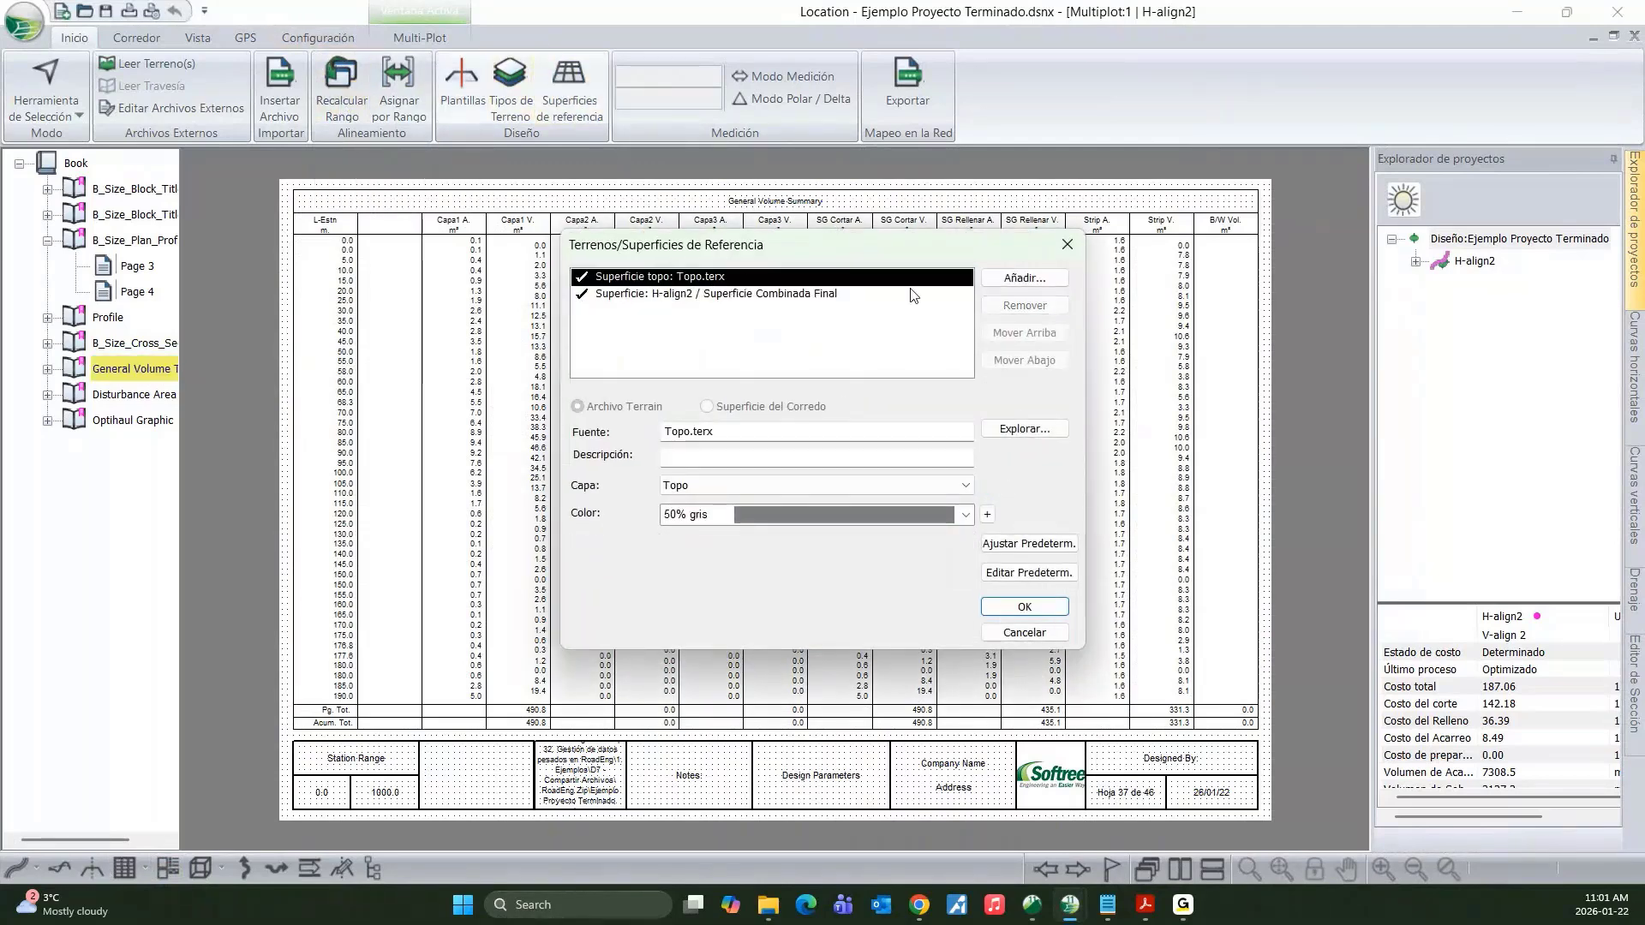
click(1067, 244)
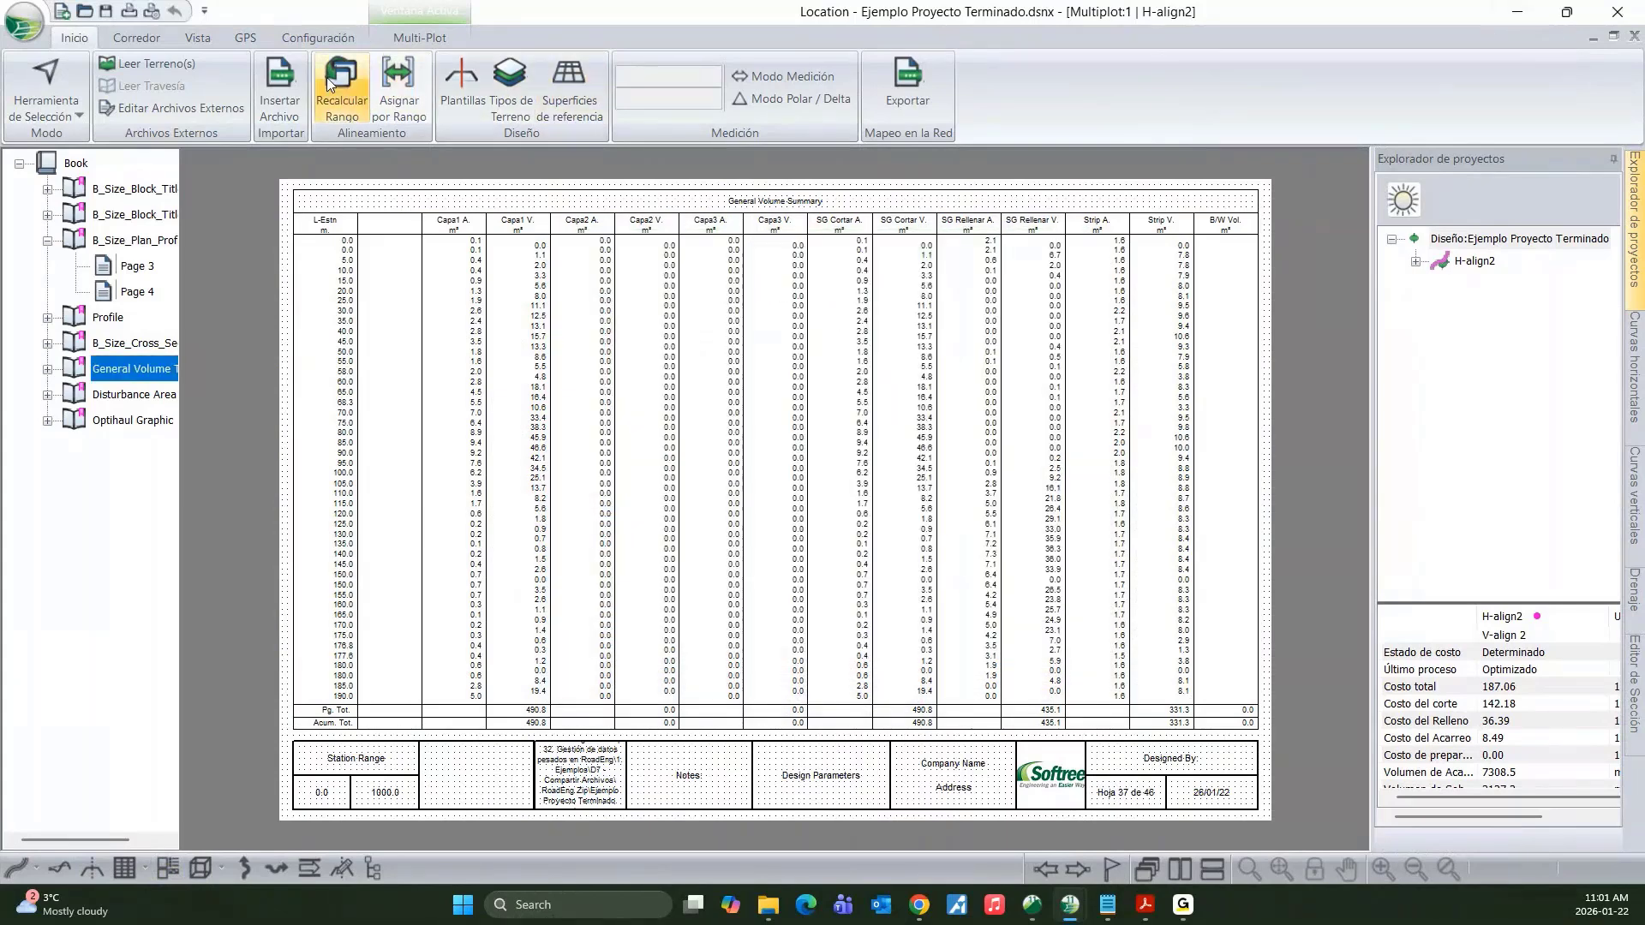
- Save the design as a compressed RoadEng project (*.zip) named Ejemplo Proyecto Terminado in the RoadEng Zip folder
click(24, 23)
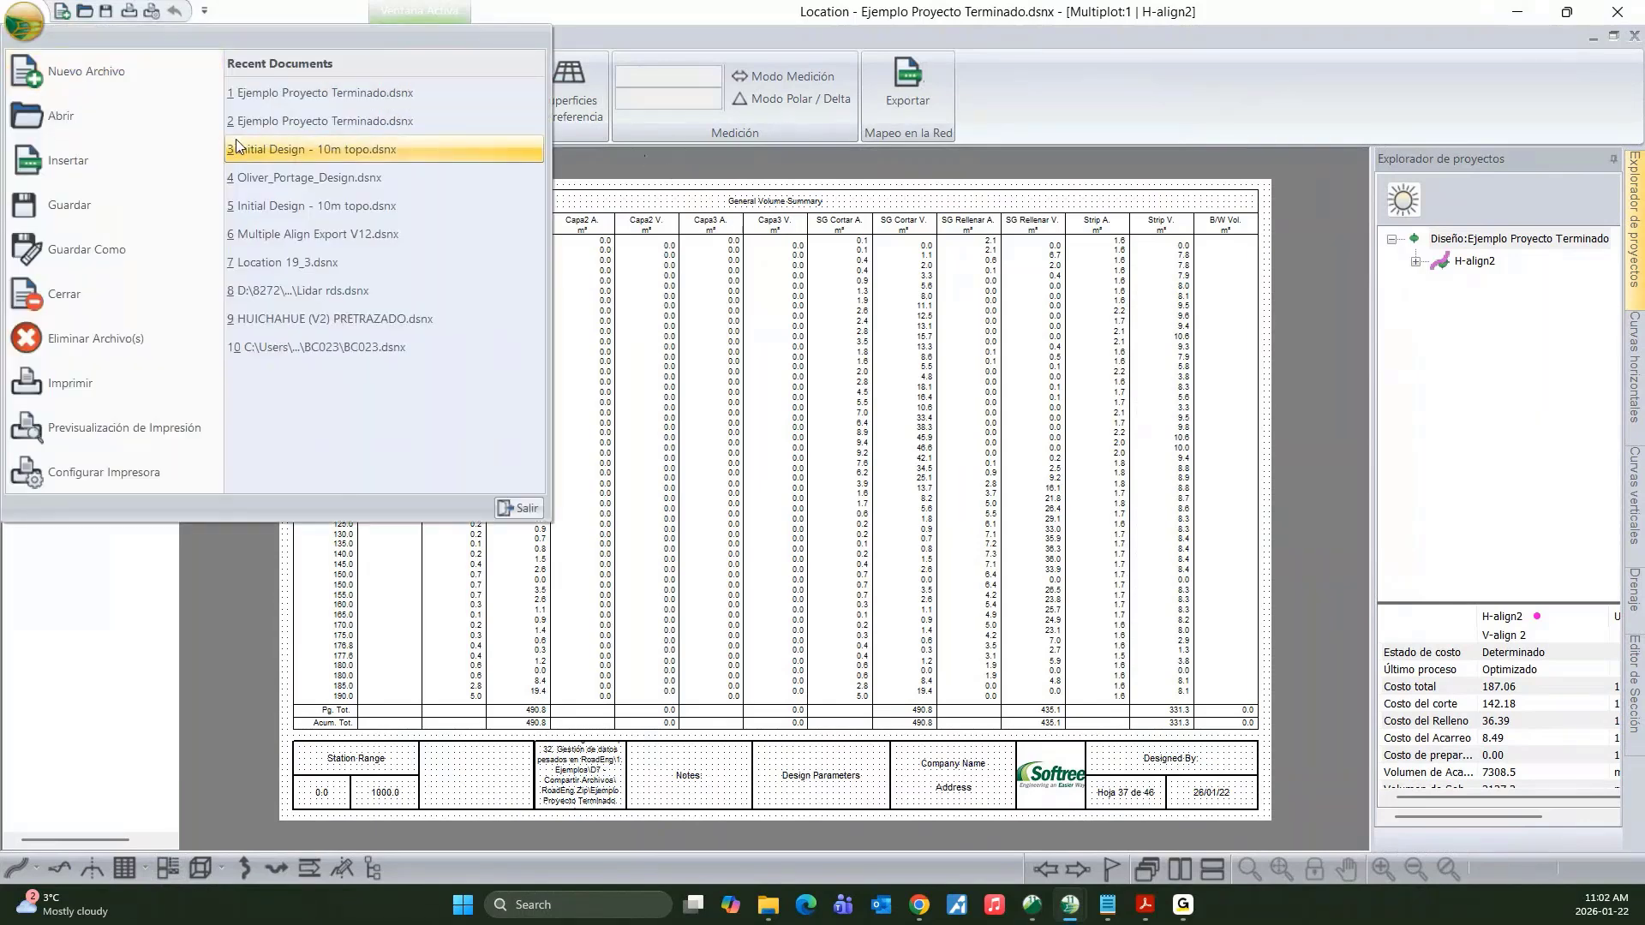
click(65, 254)
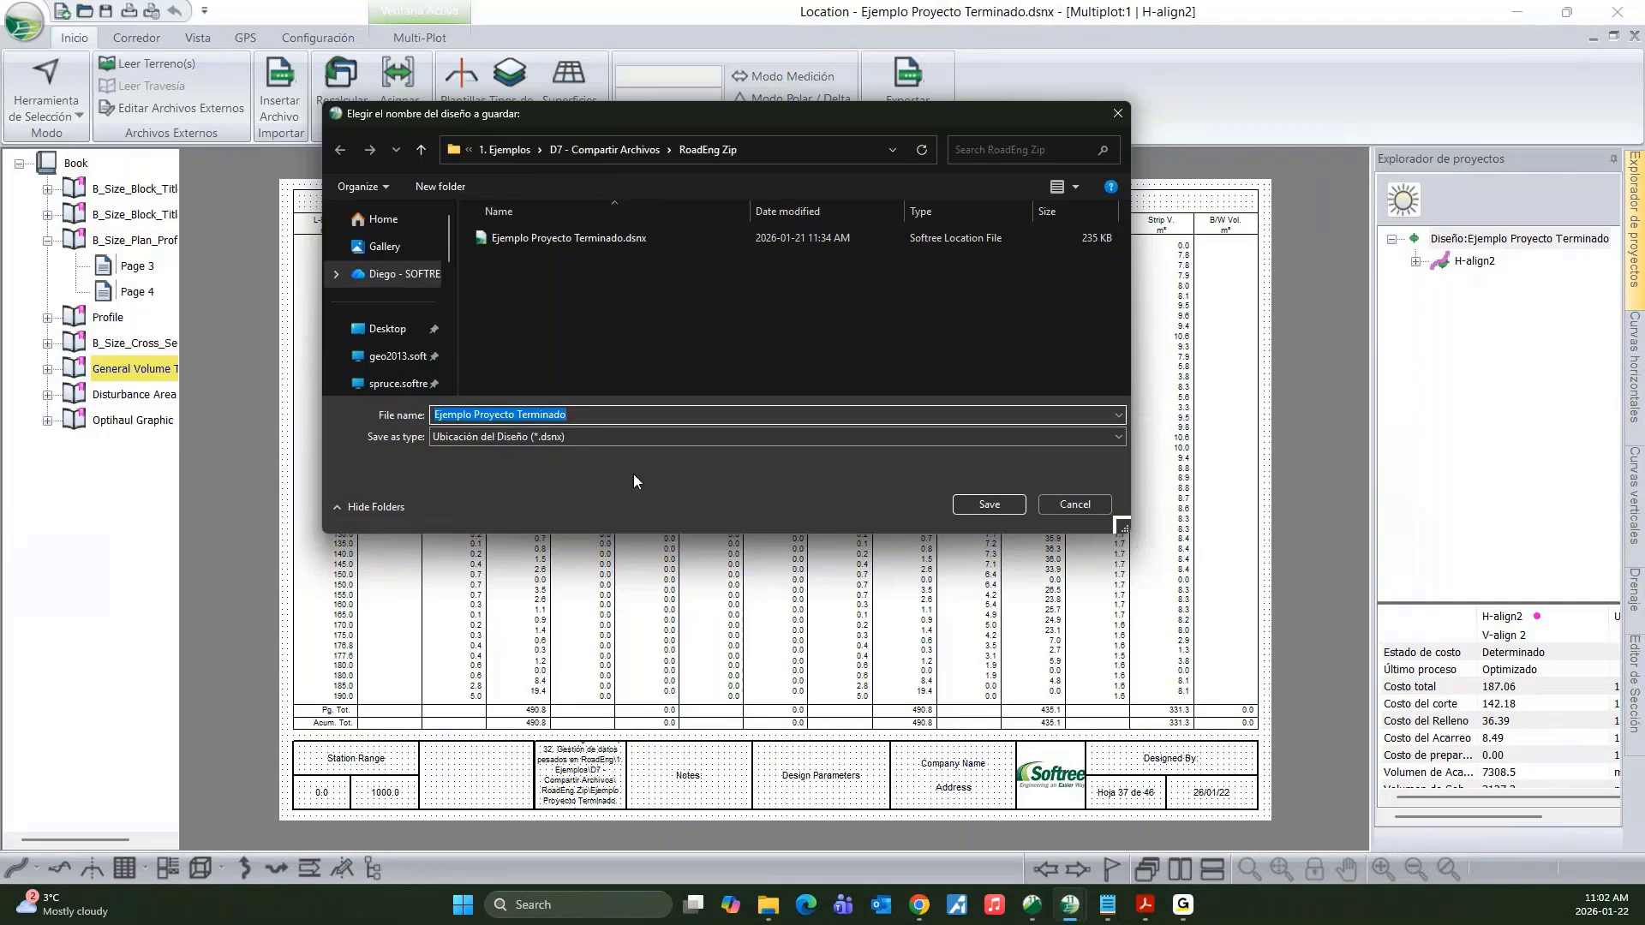
click(509, 438)
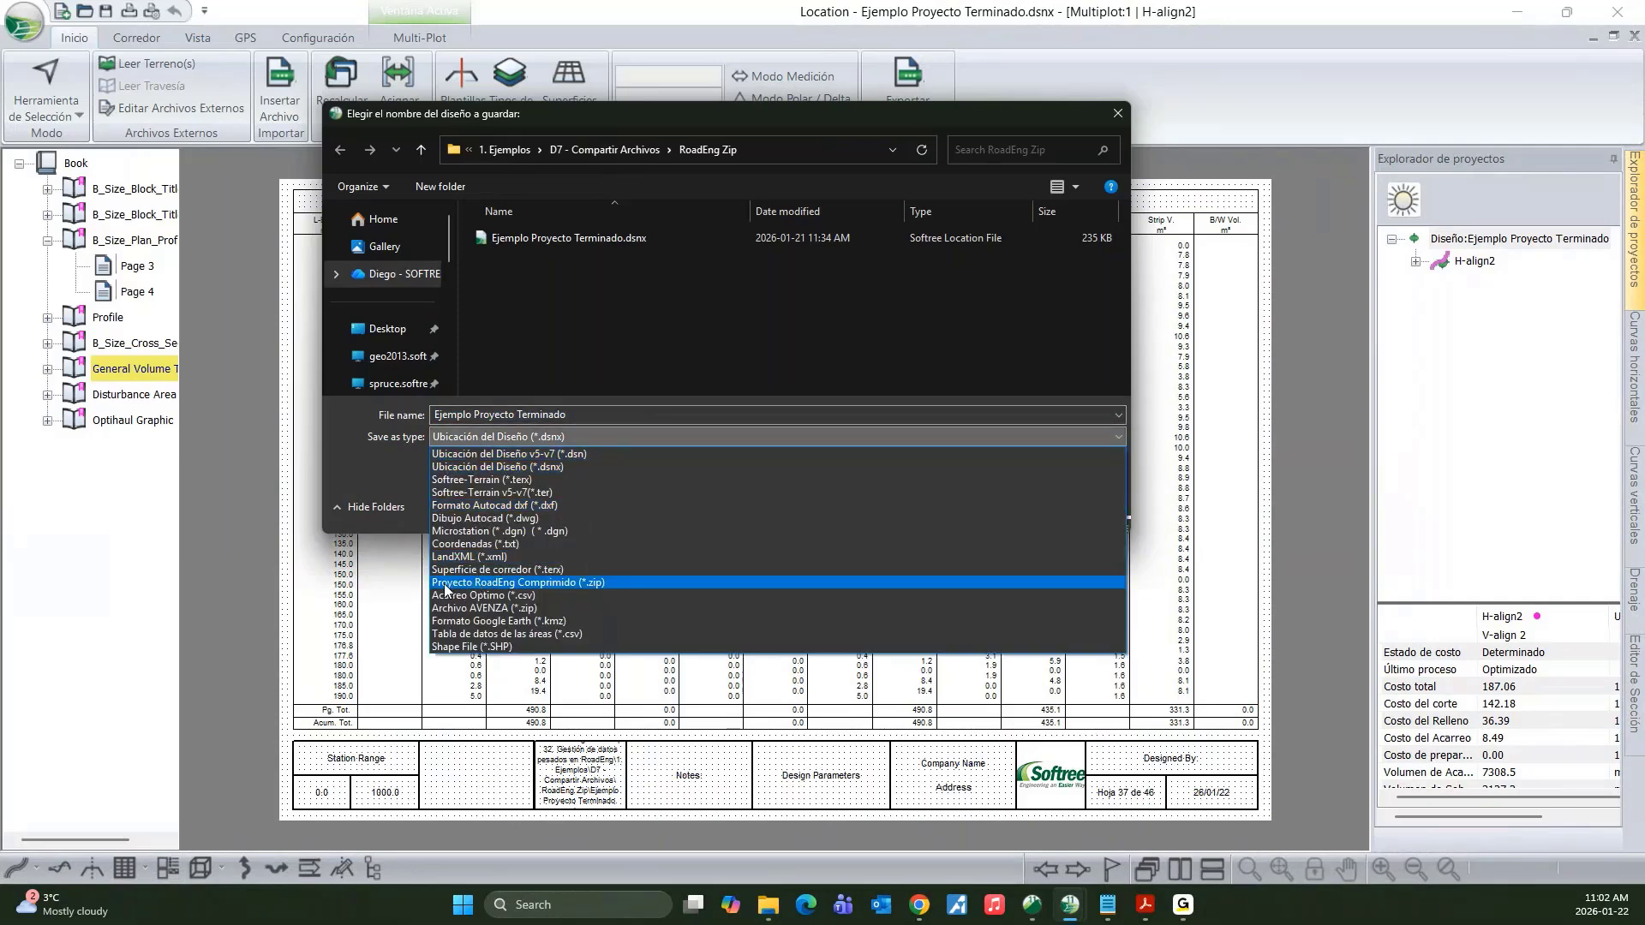
click(443, 585)
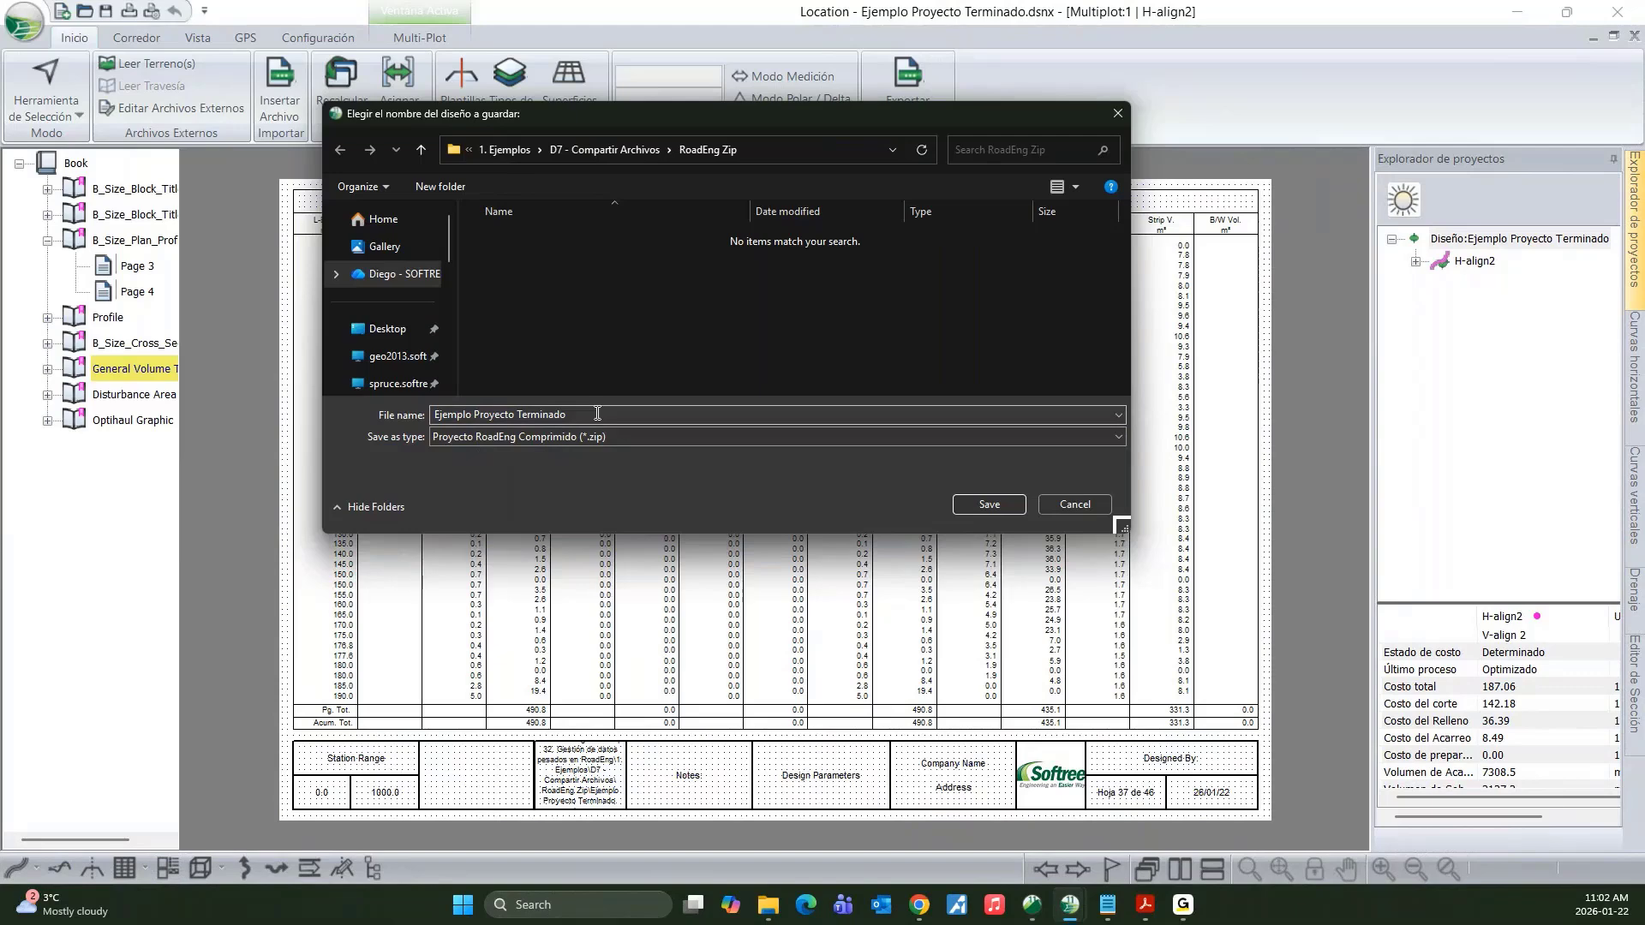
click(987, 504)
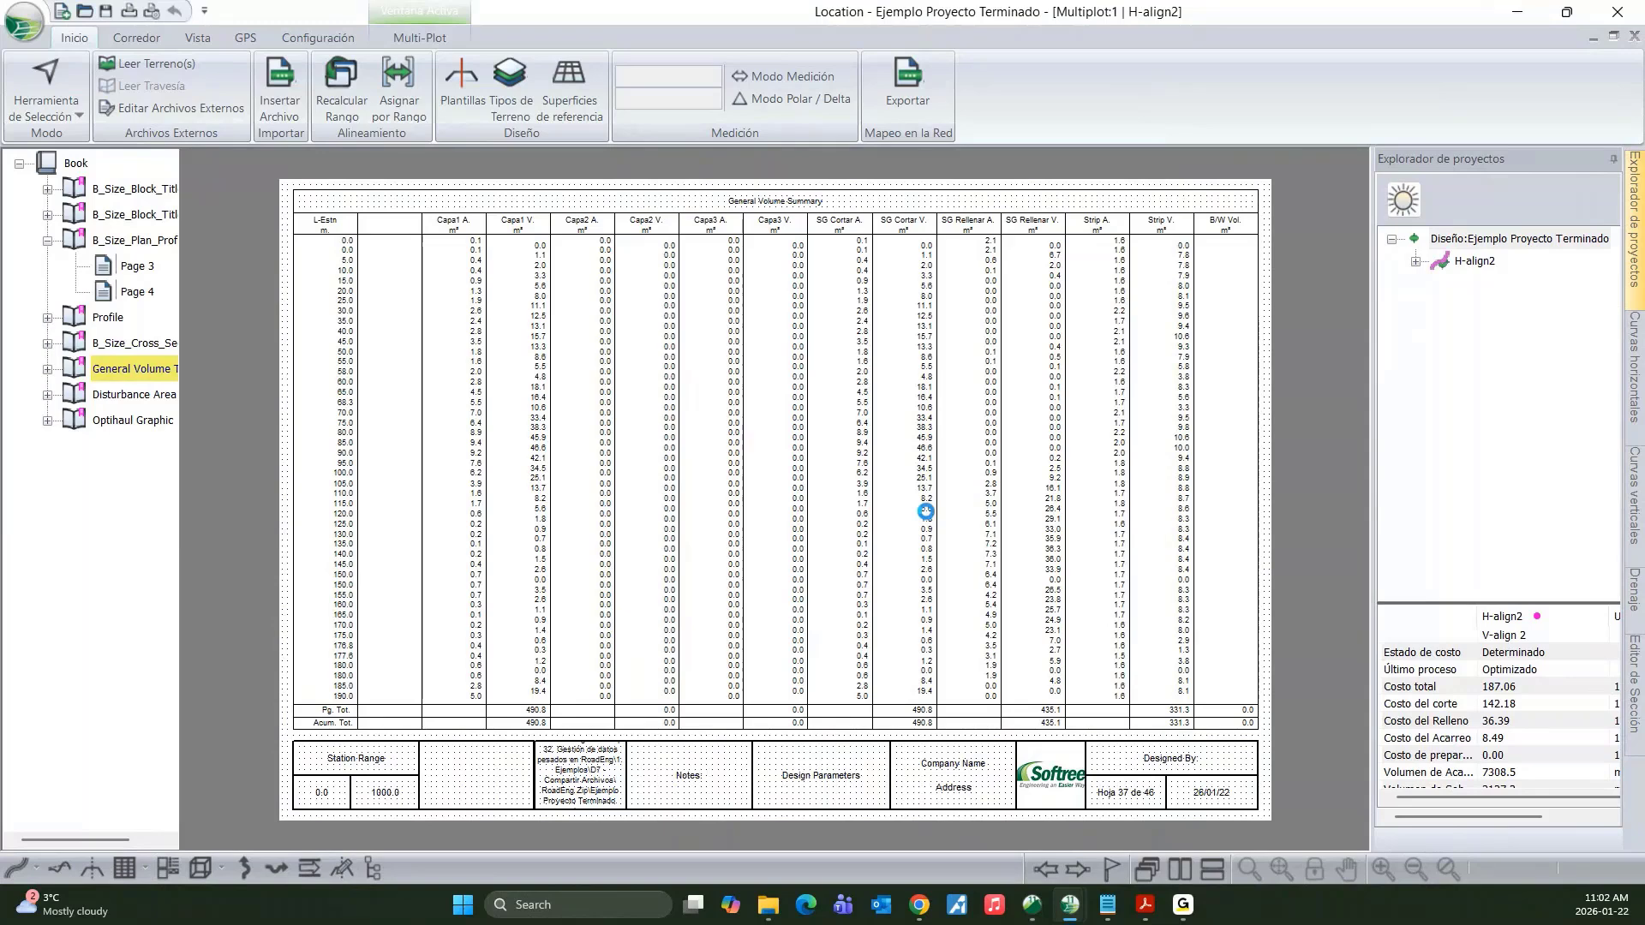
- Switch to File Explorer, inspect the files packed in Ejemplo Proyecto Terminado.zip, and go back up to the D7 - Compartir Archivos folder
click(768, 904)
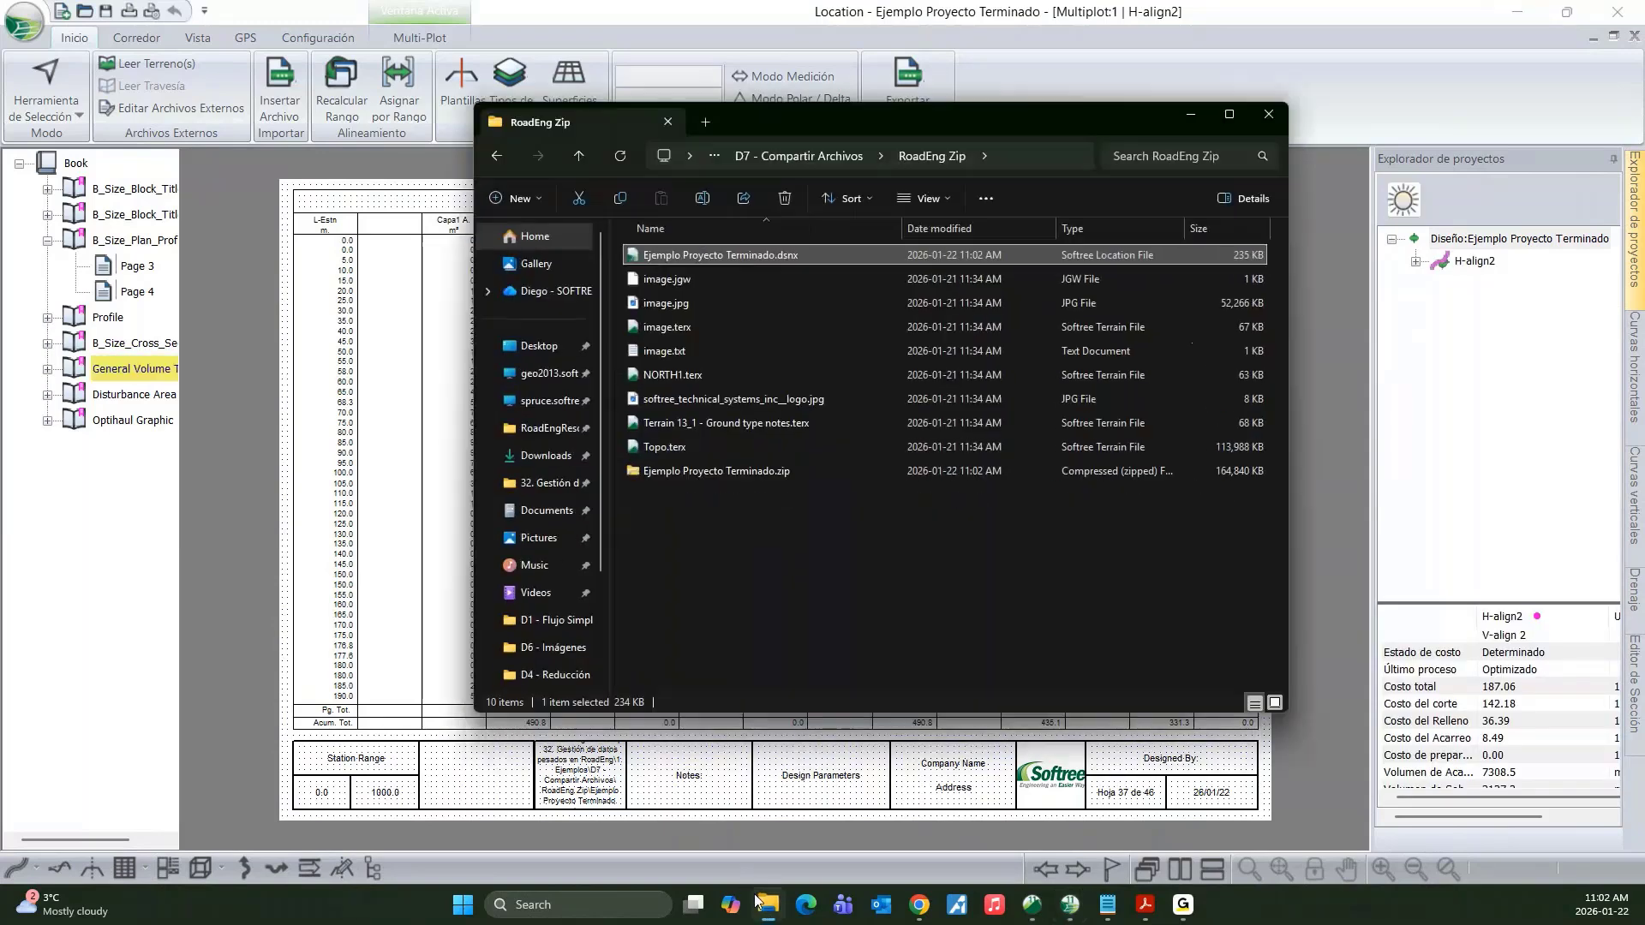
double_click(722, 477)
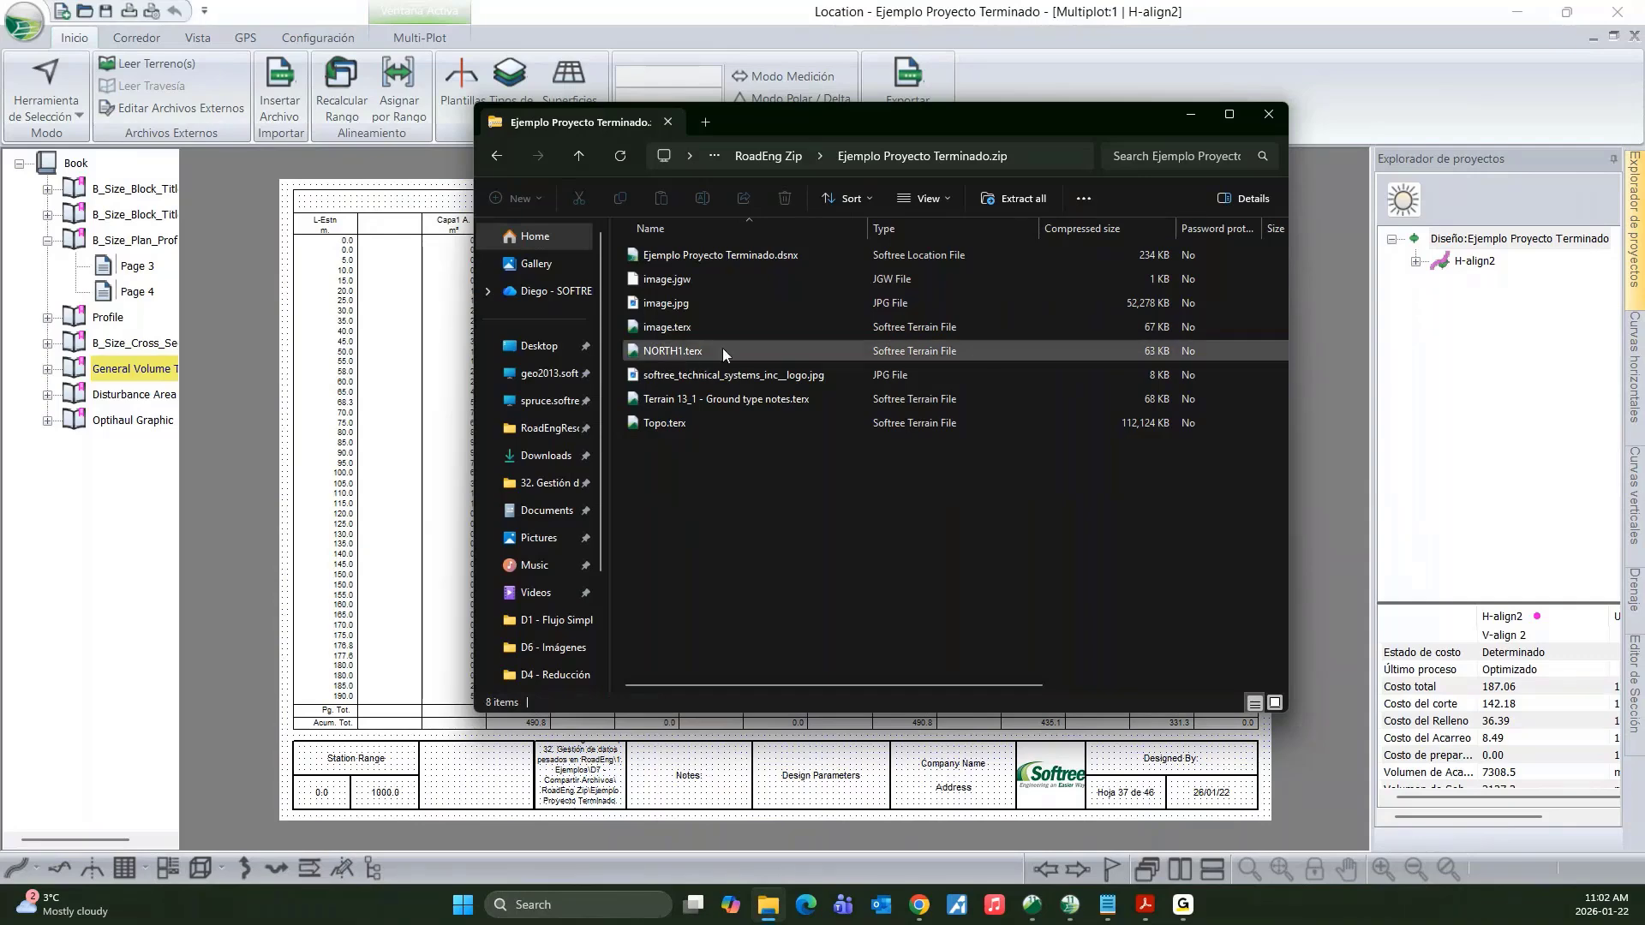
click(648, 378)
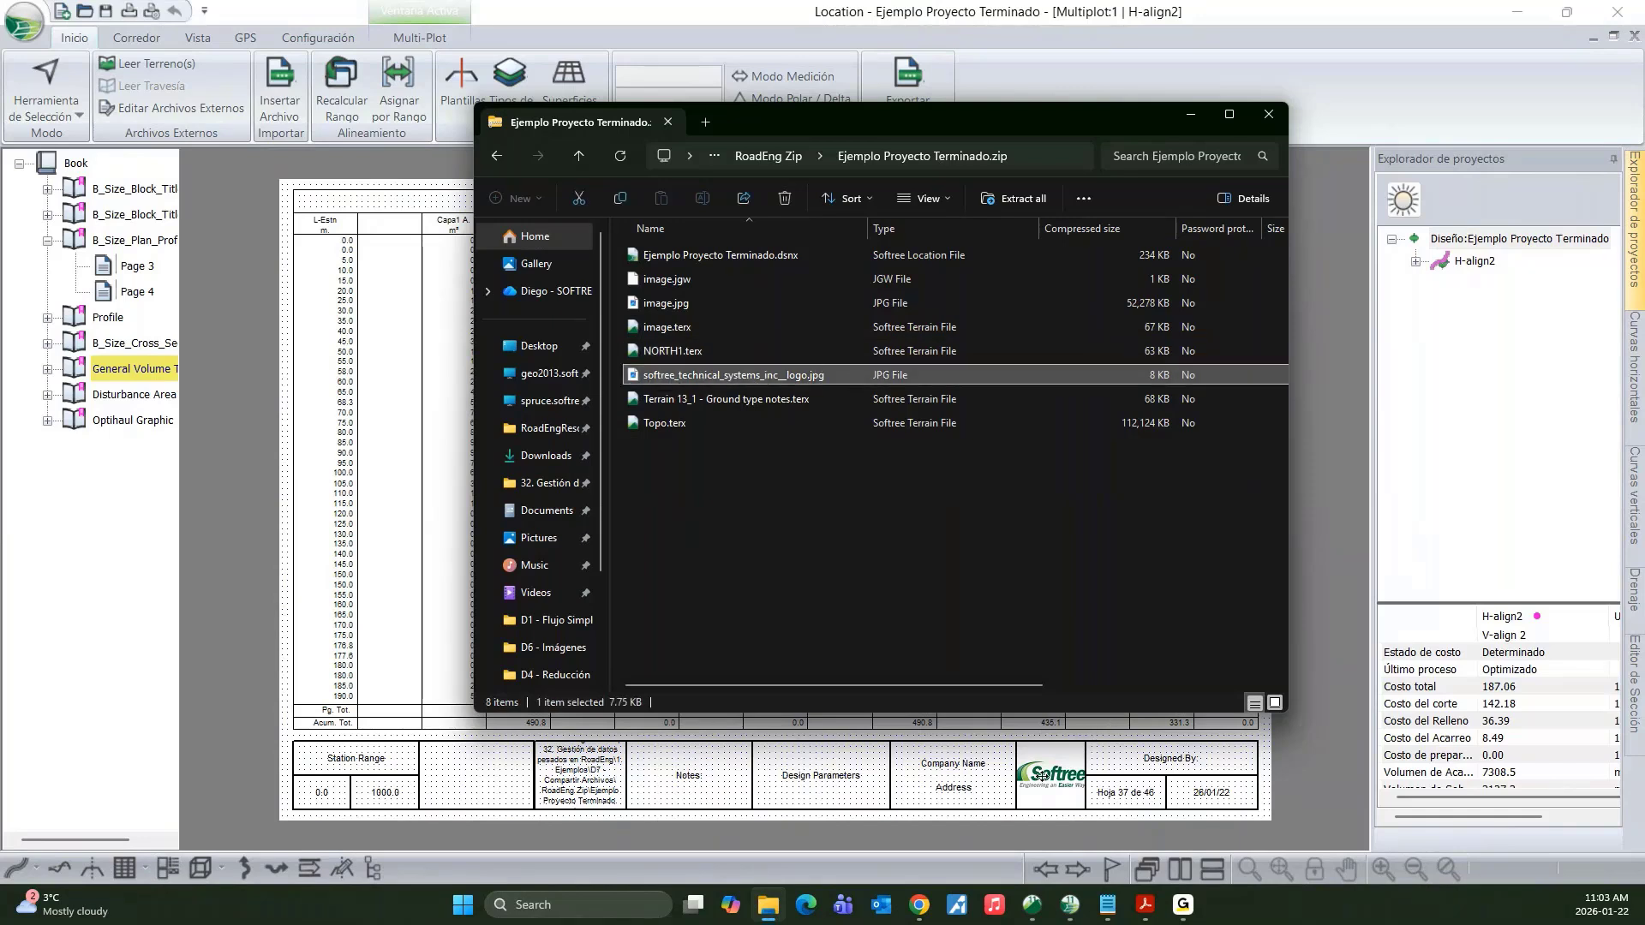
click(677, 400)
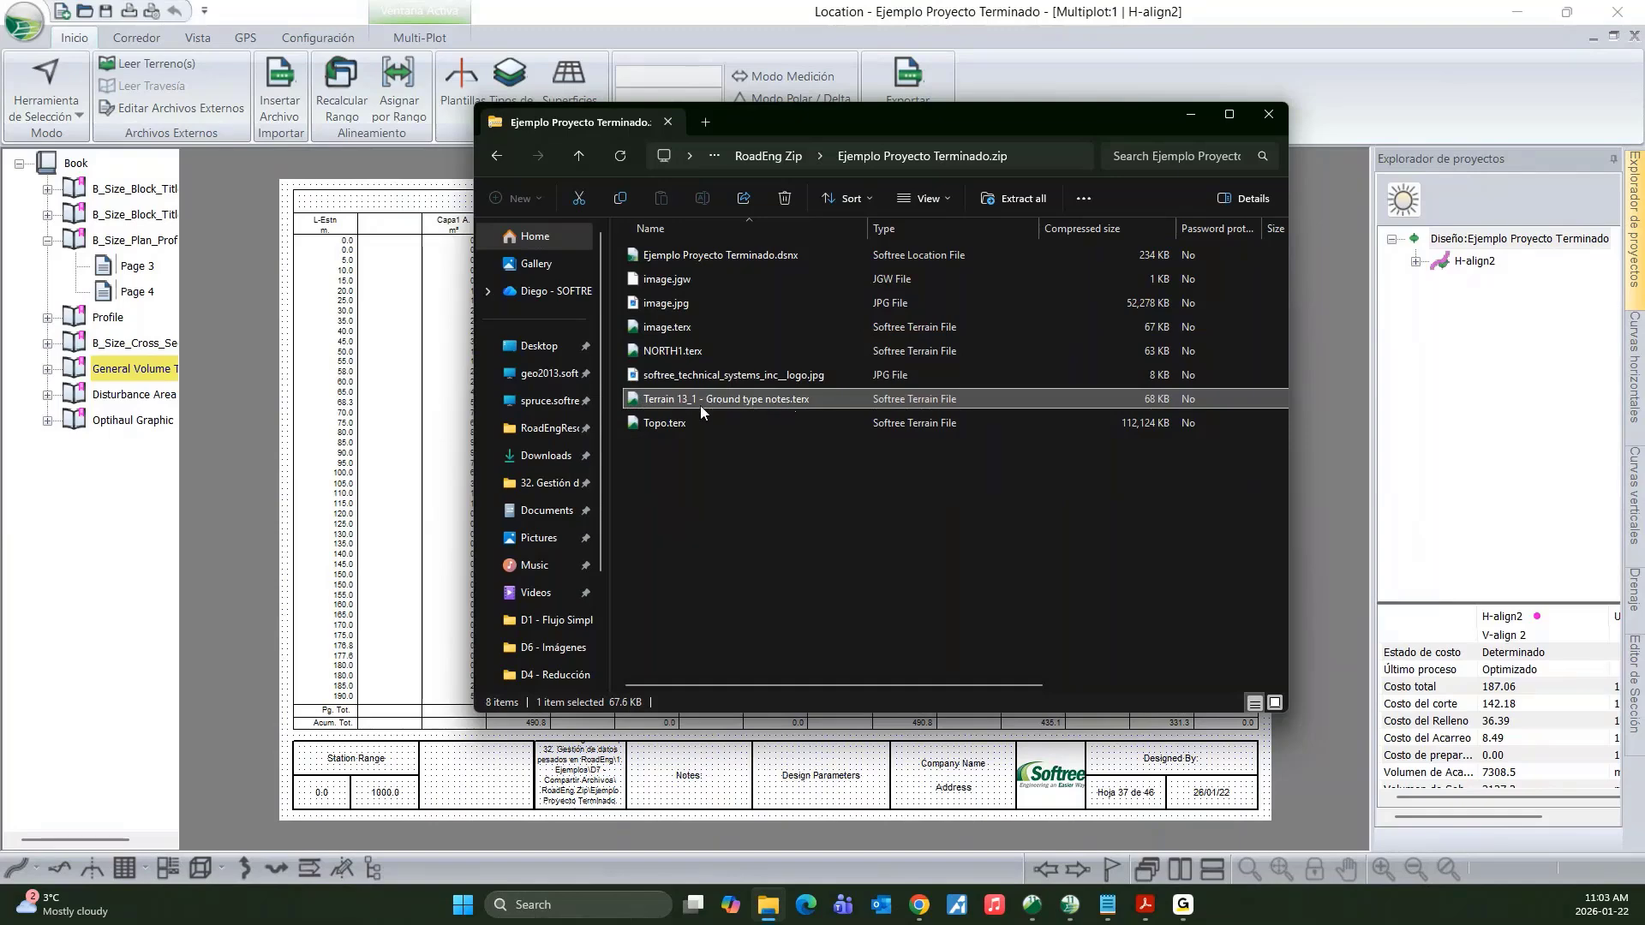
click(691, 425)
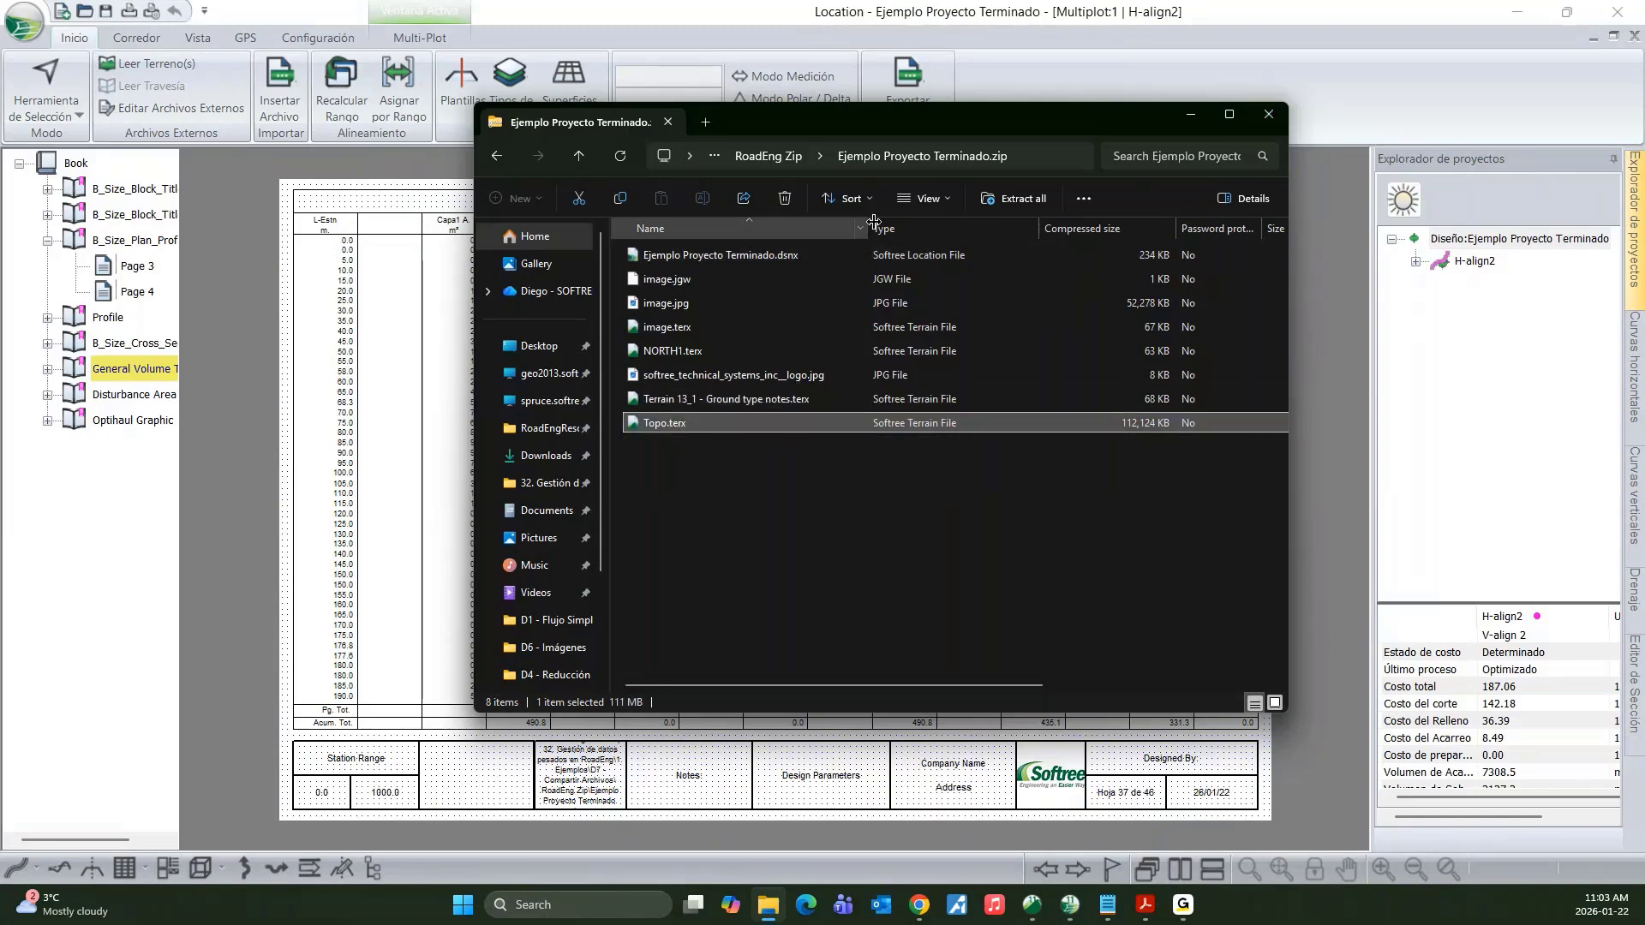
click(784, 161)
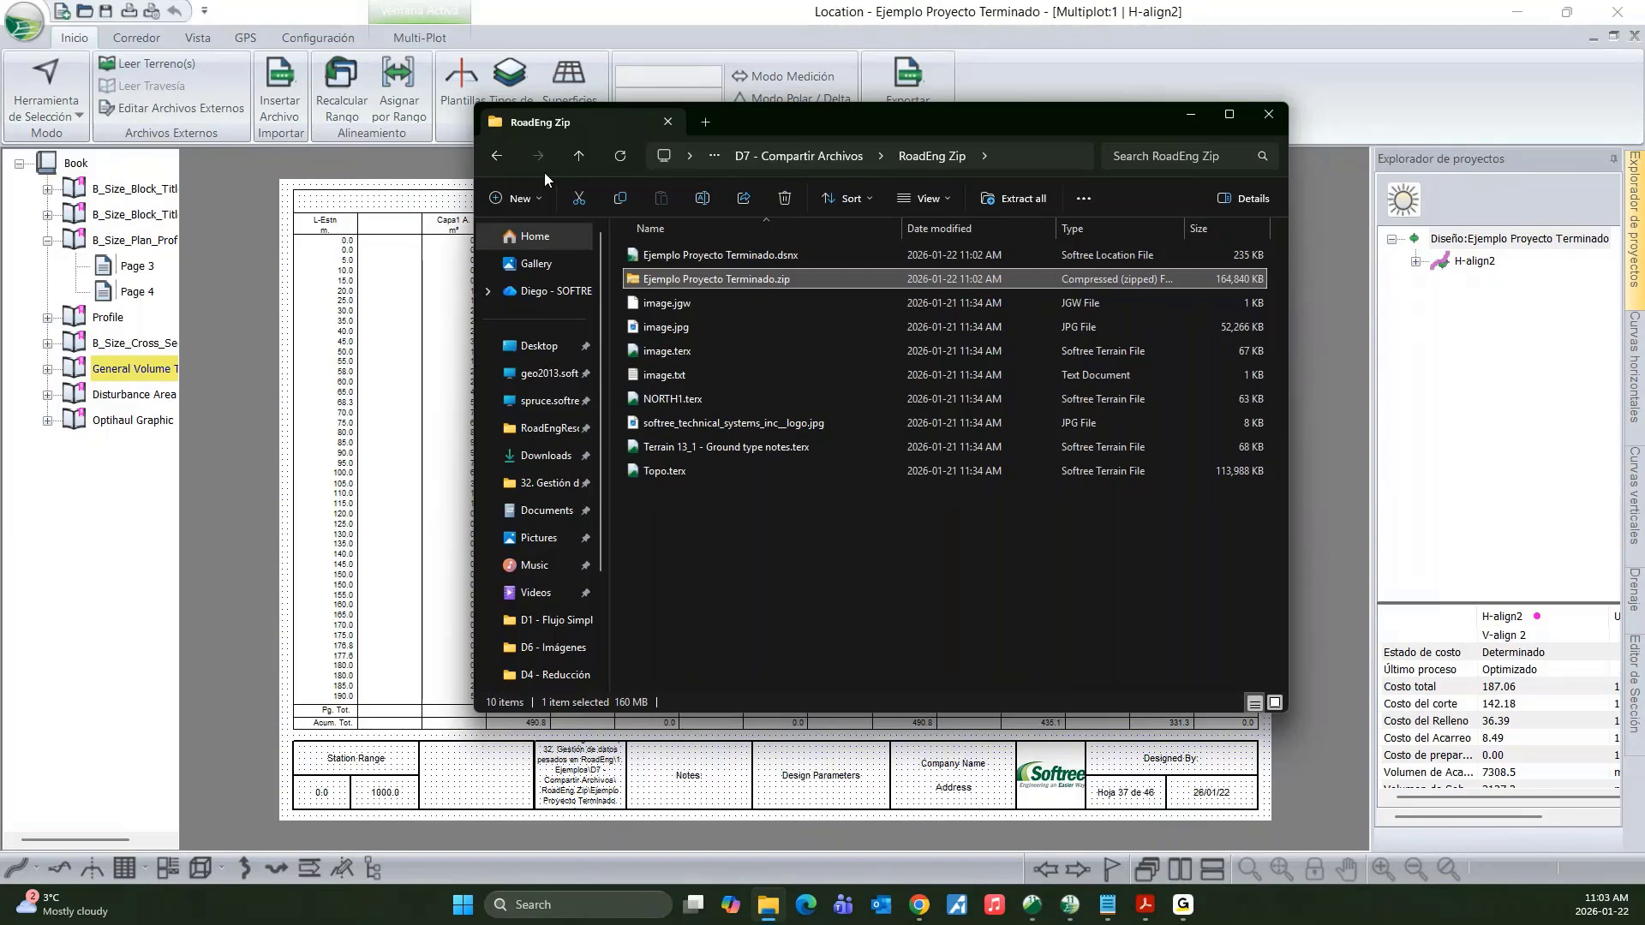
click(581, 163)
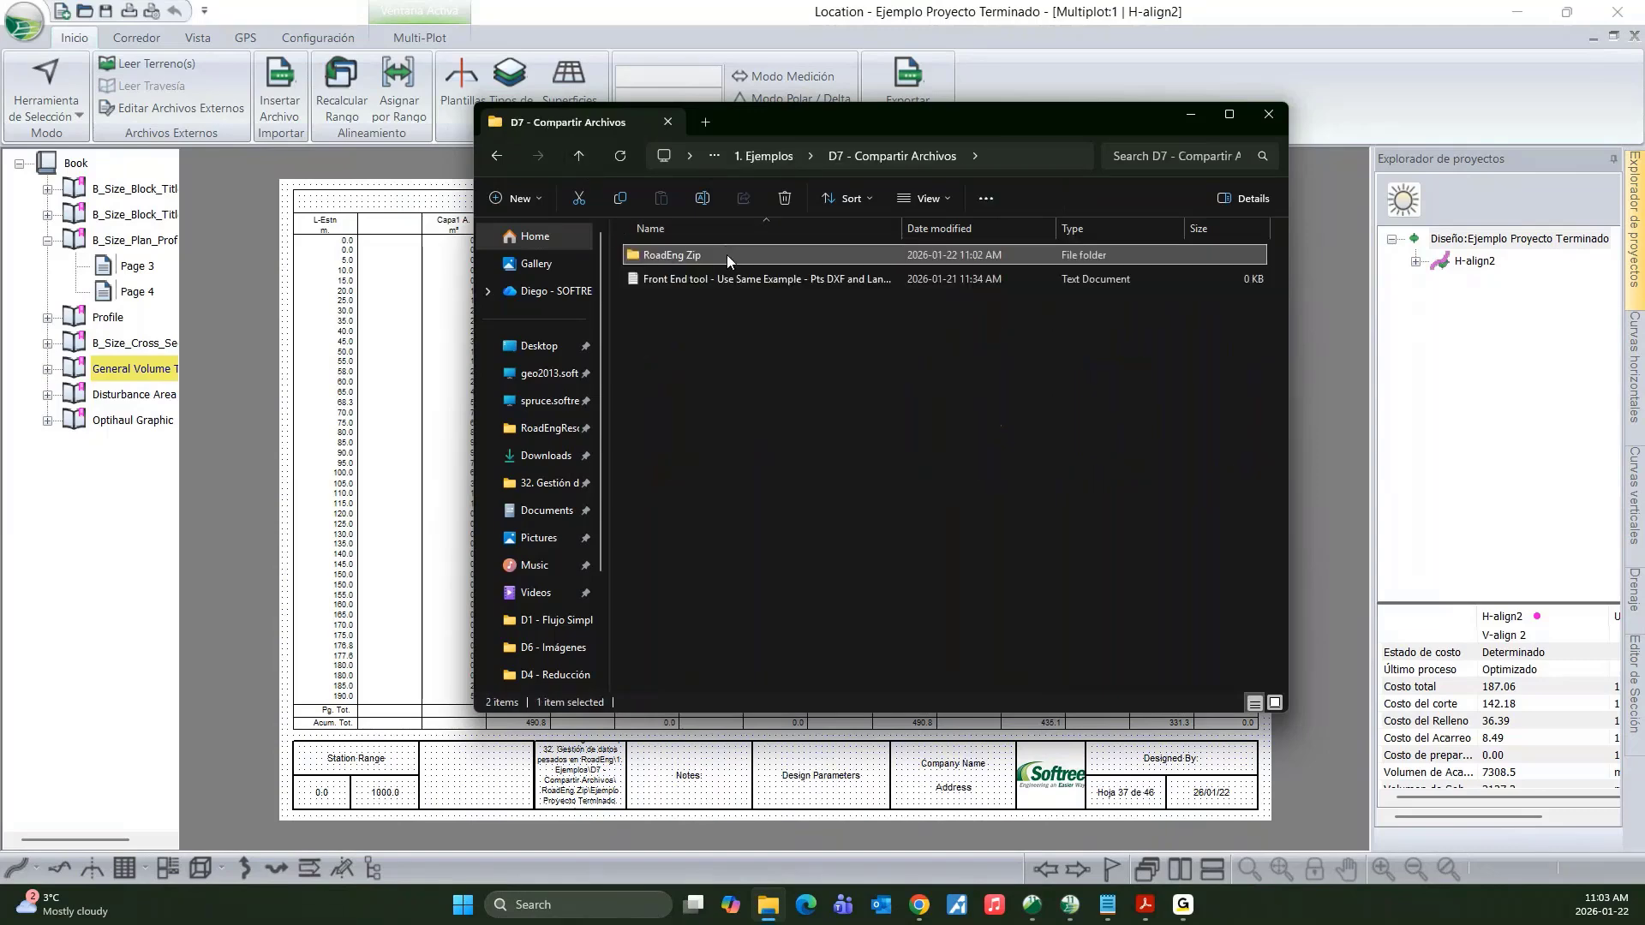
- Return to the design and view the book's title sheet and plan-profile sheet
click(1192, 114)
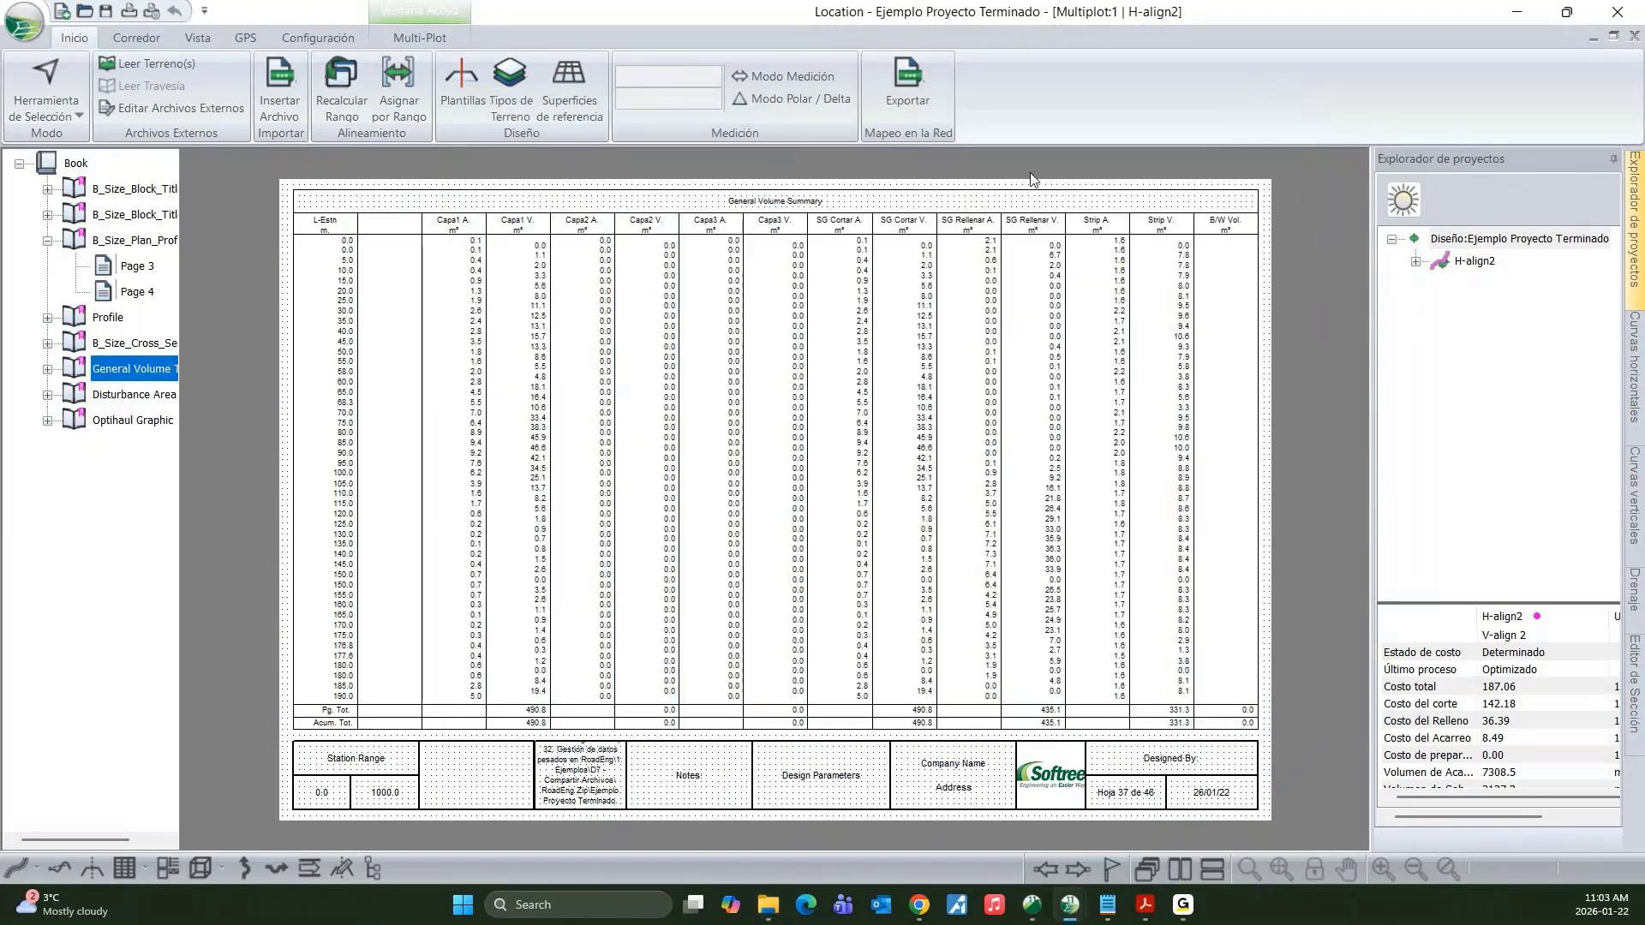
click(136, 189)
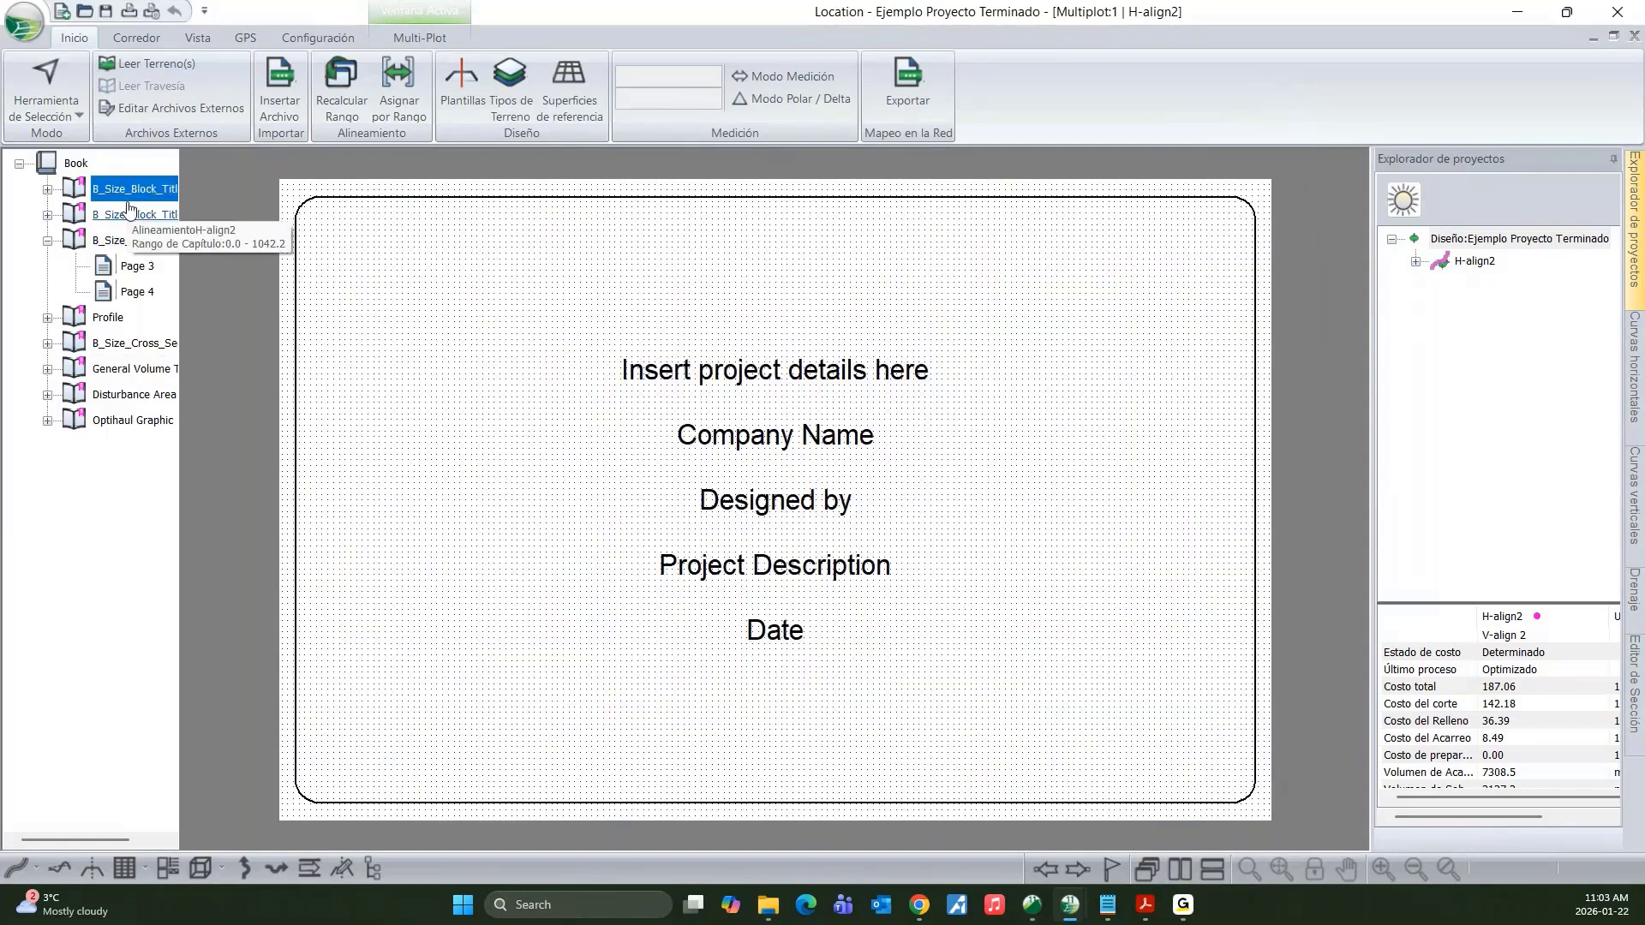
click(117, 242)
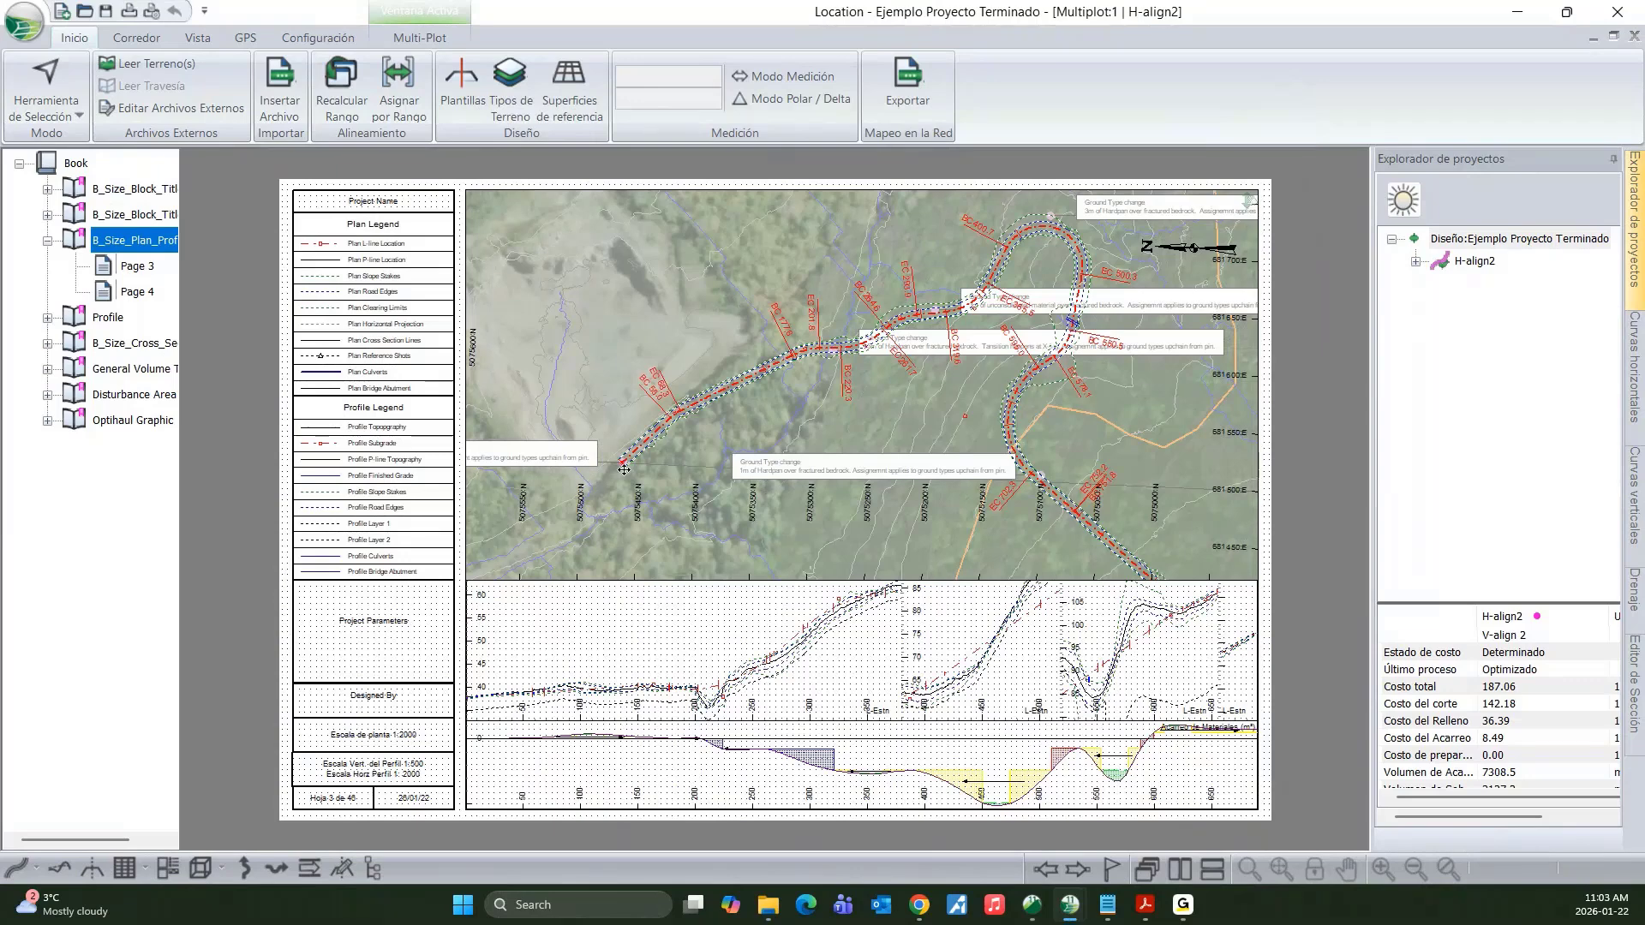
- Start a LandXML (*.xml) export of the design under the name Ejemplo Proyecto Terminado
click(24, 24)
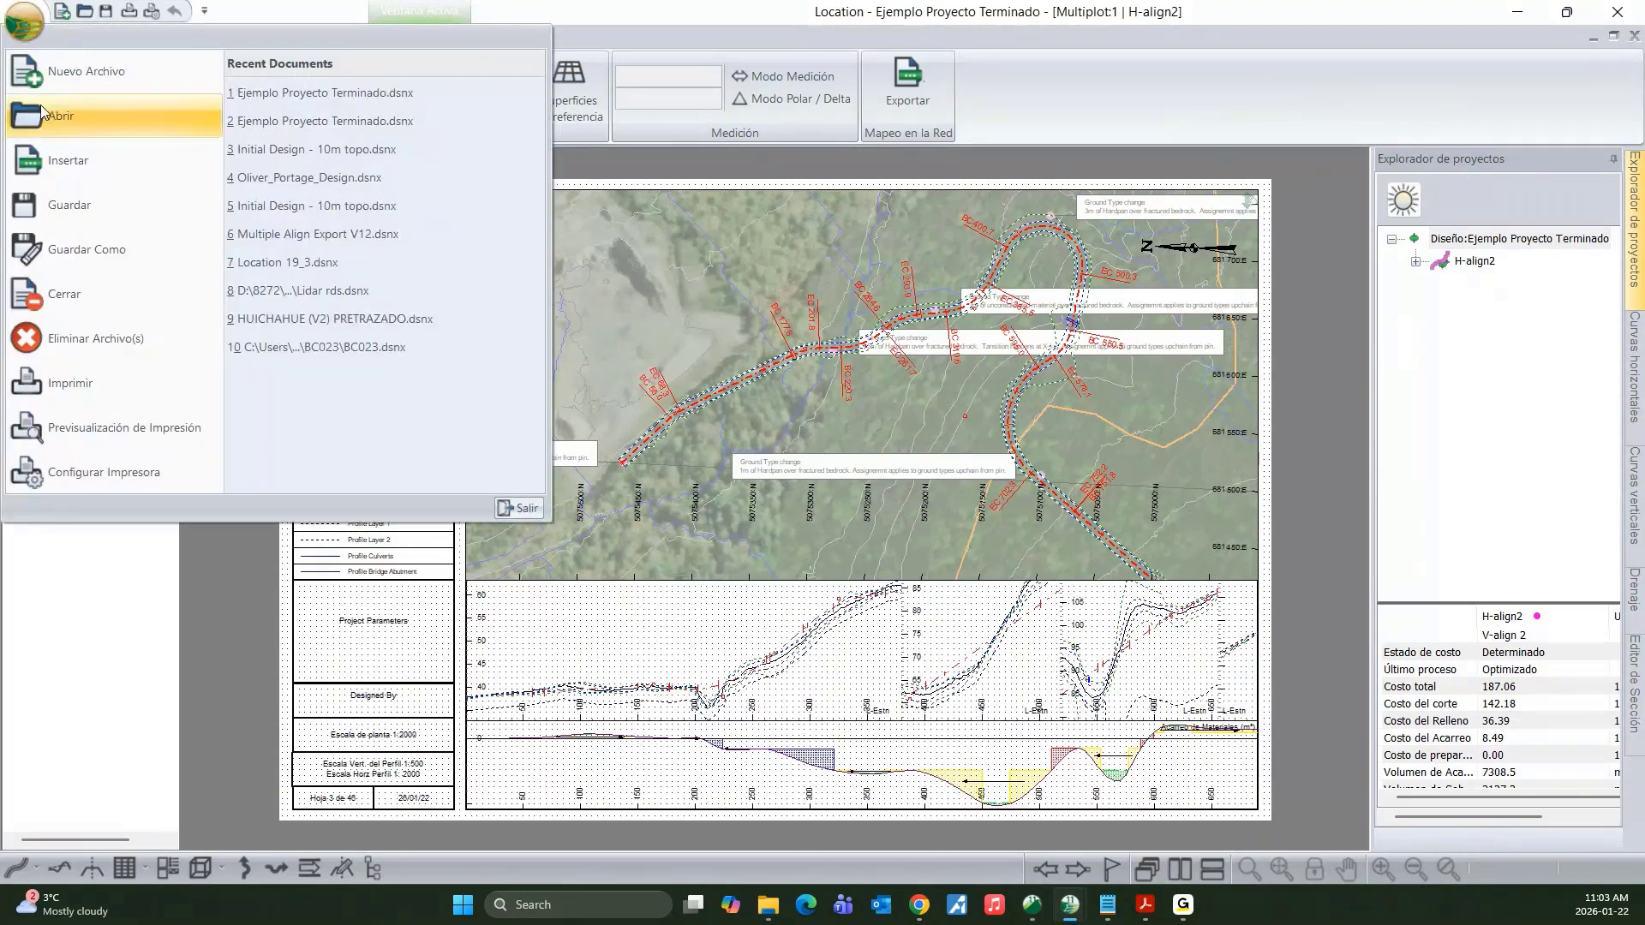
click(89, 248)
click(639, 437)
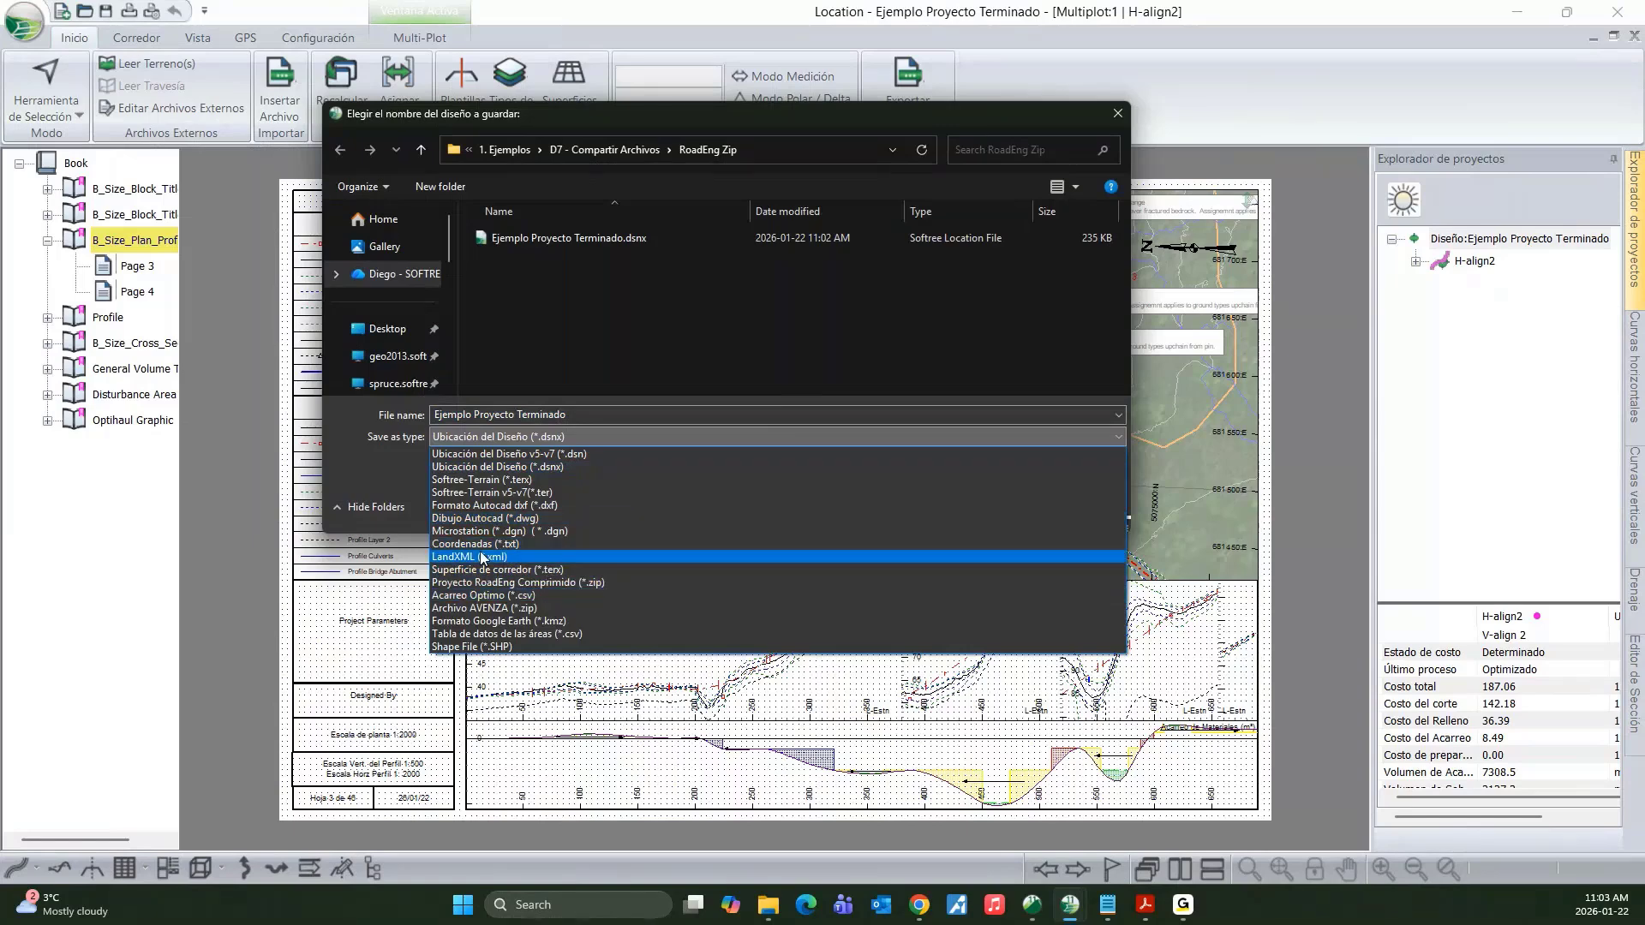
click(482, 558)
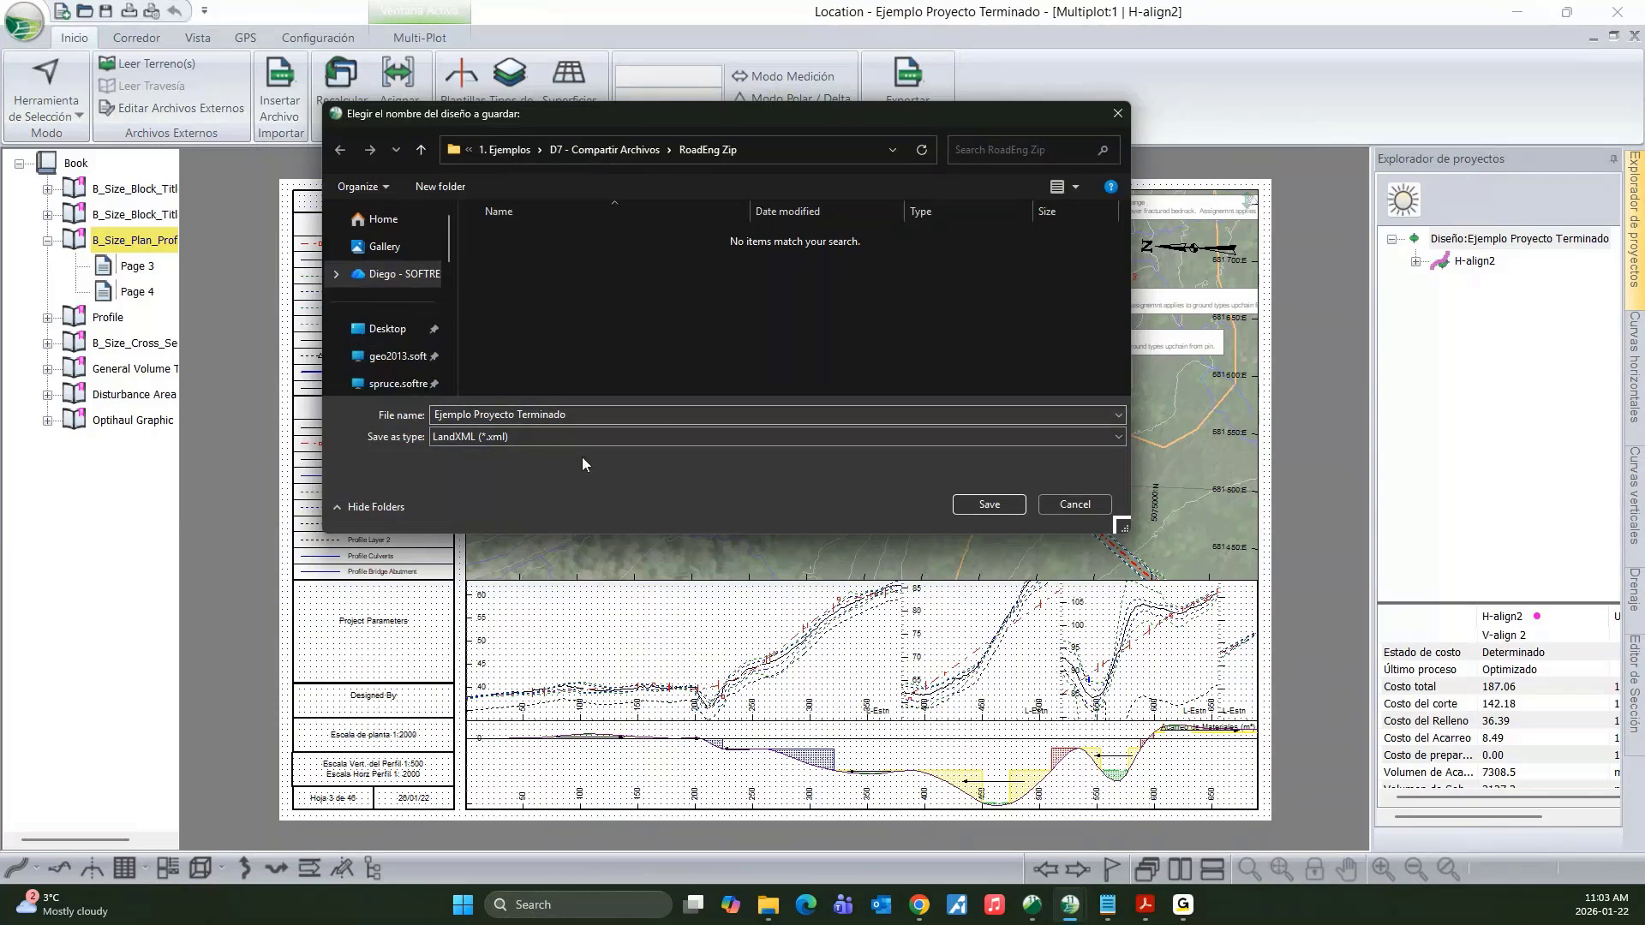
click(989, 504)
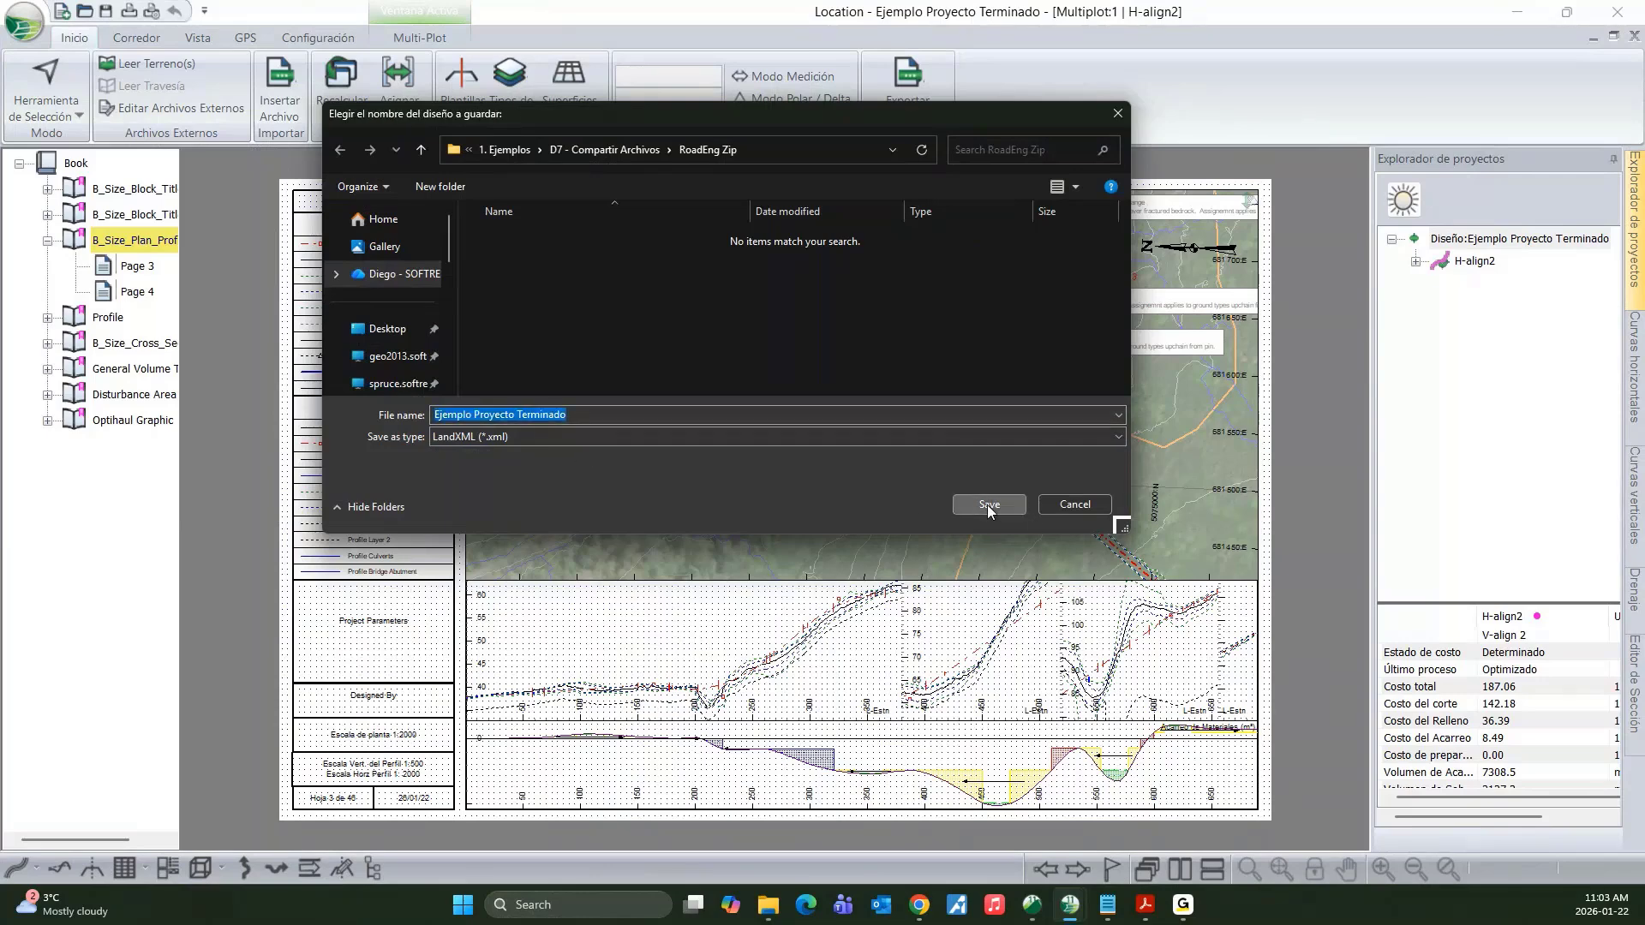
- Check the horizontal alignment selection available for the LandXML export
drag(841, 238, 720, 236)
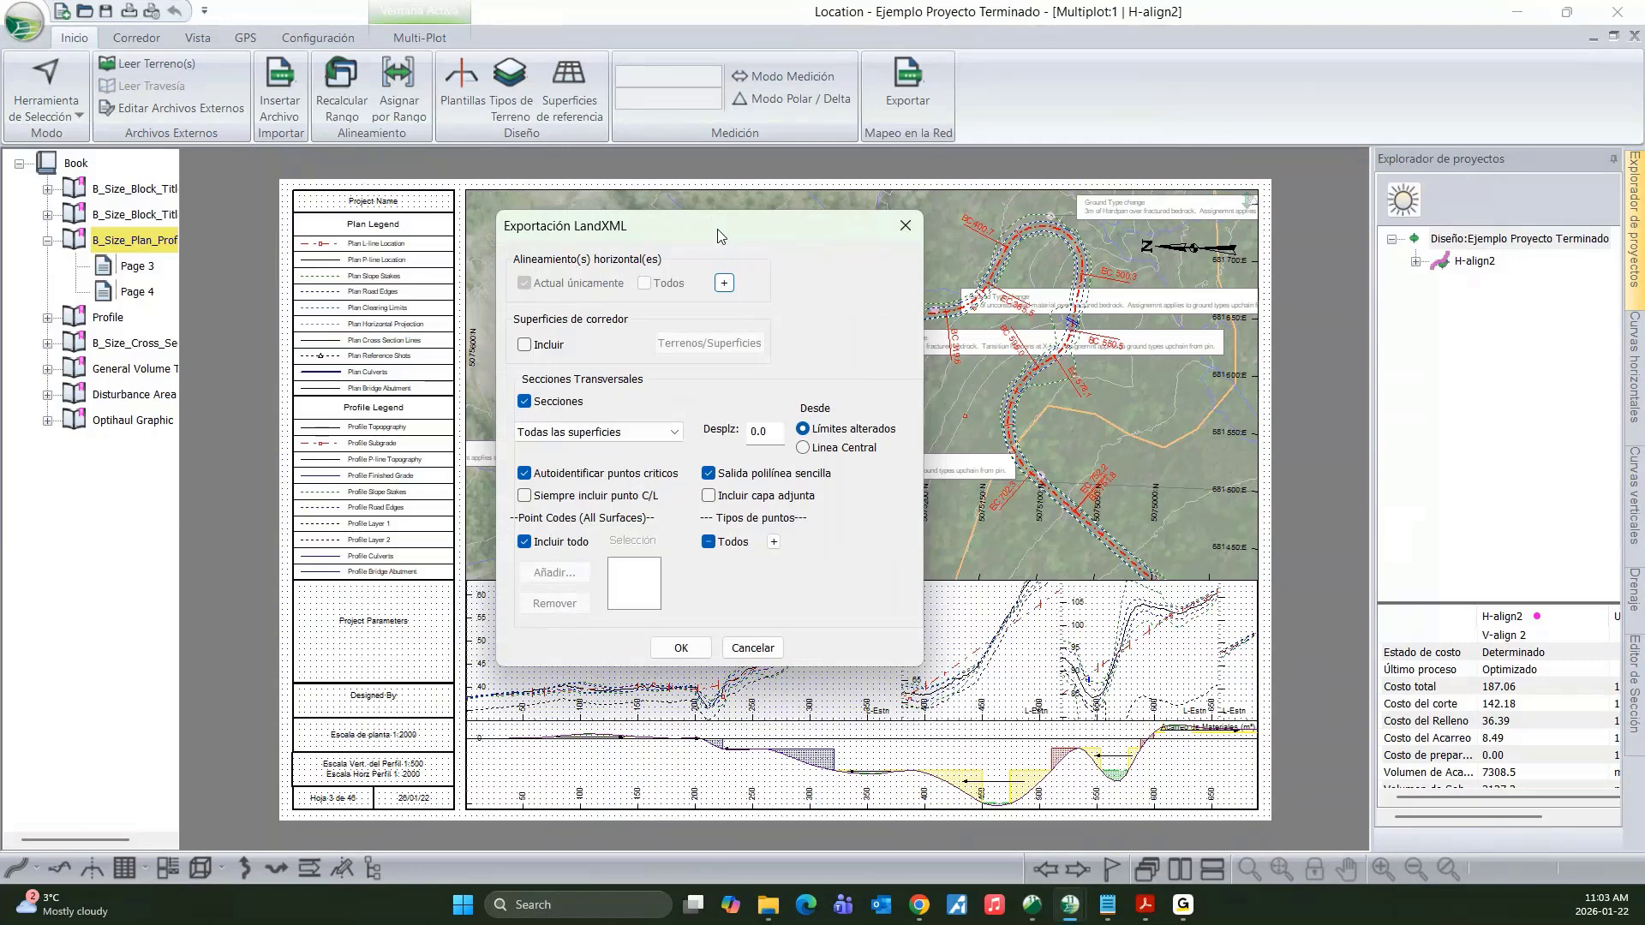
click(724, 285)
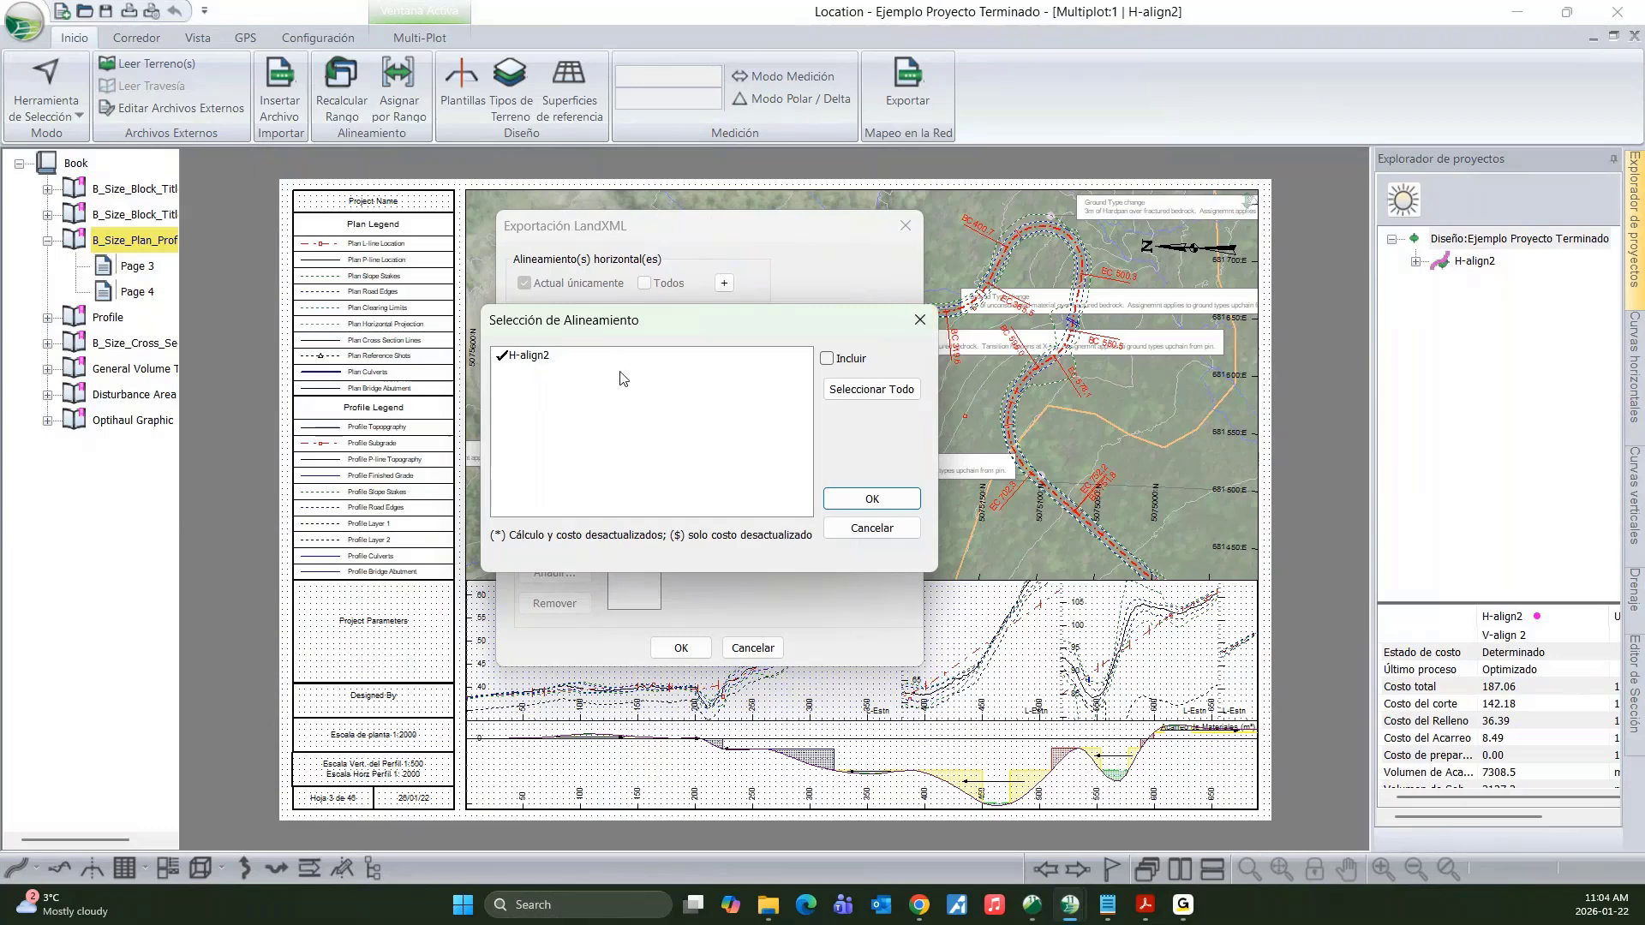
click(919, 319)
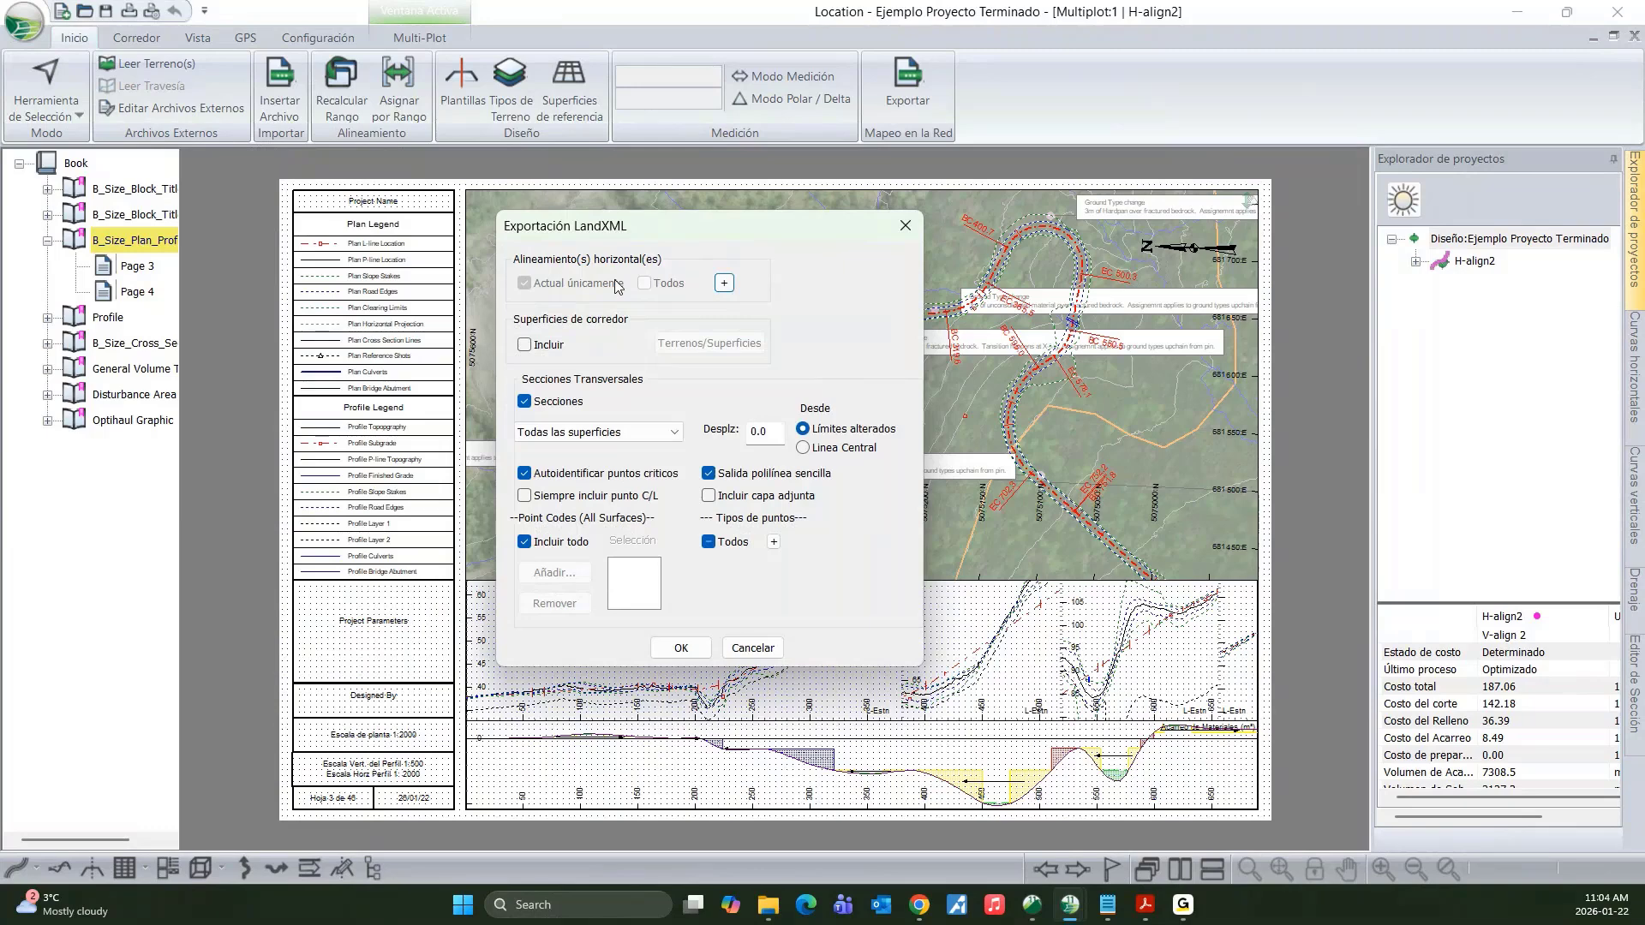
- Include corridor surfaces in the LandXML export and try adding Topo.terx to the exported surfaces
click(525, 344)
click(685, 345)
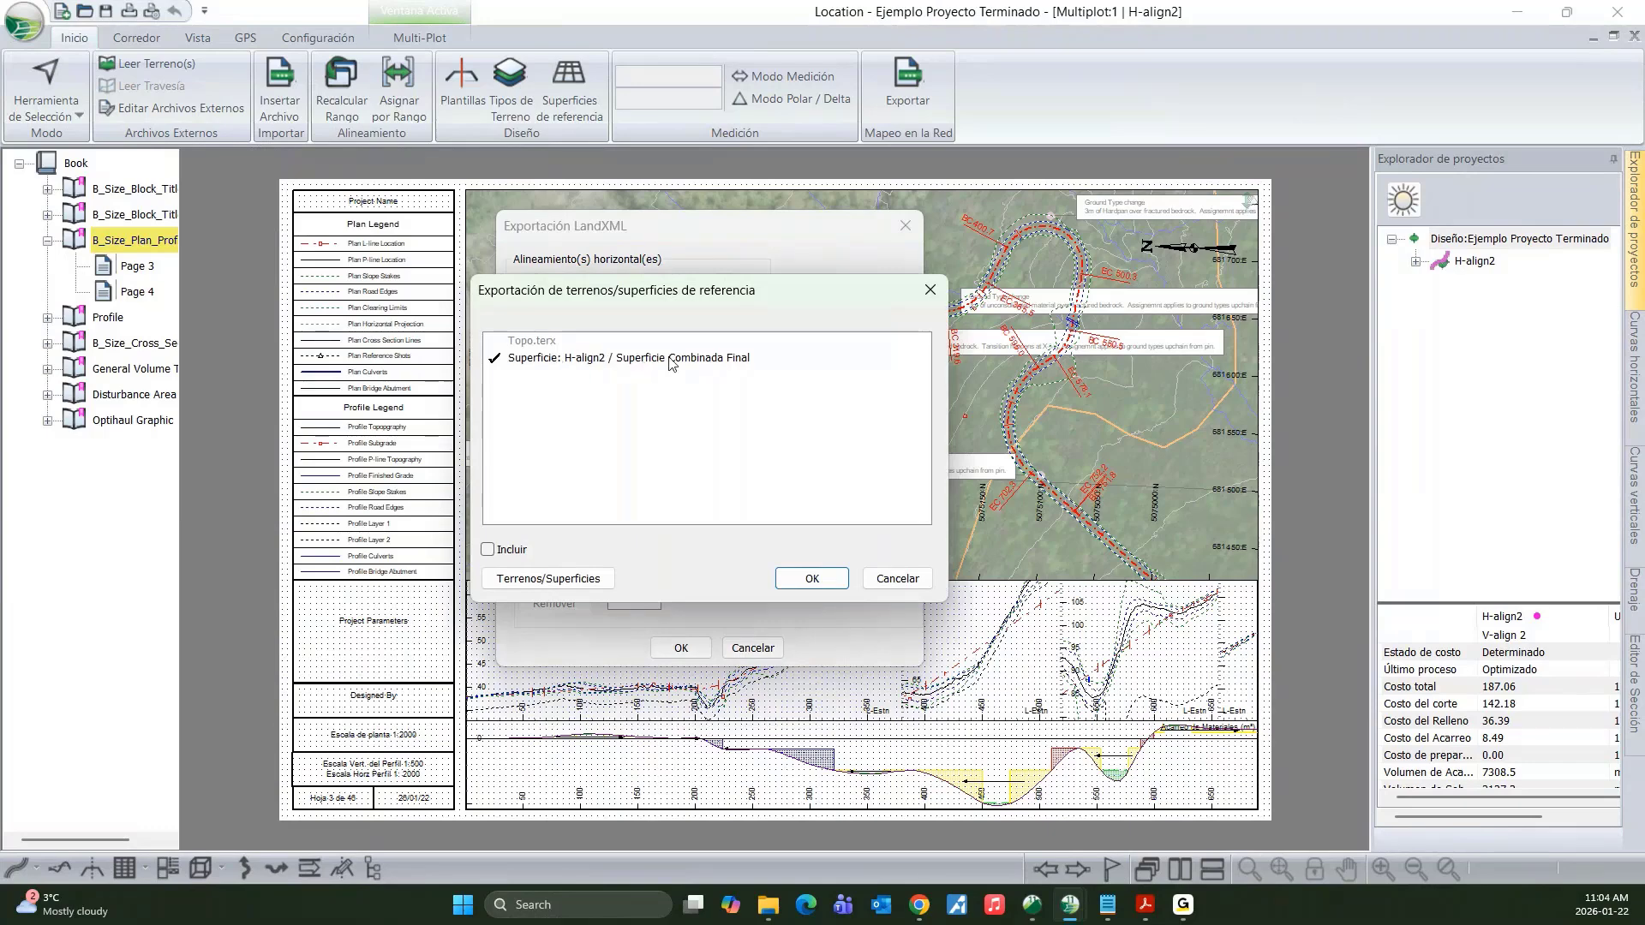
click(524, 343)
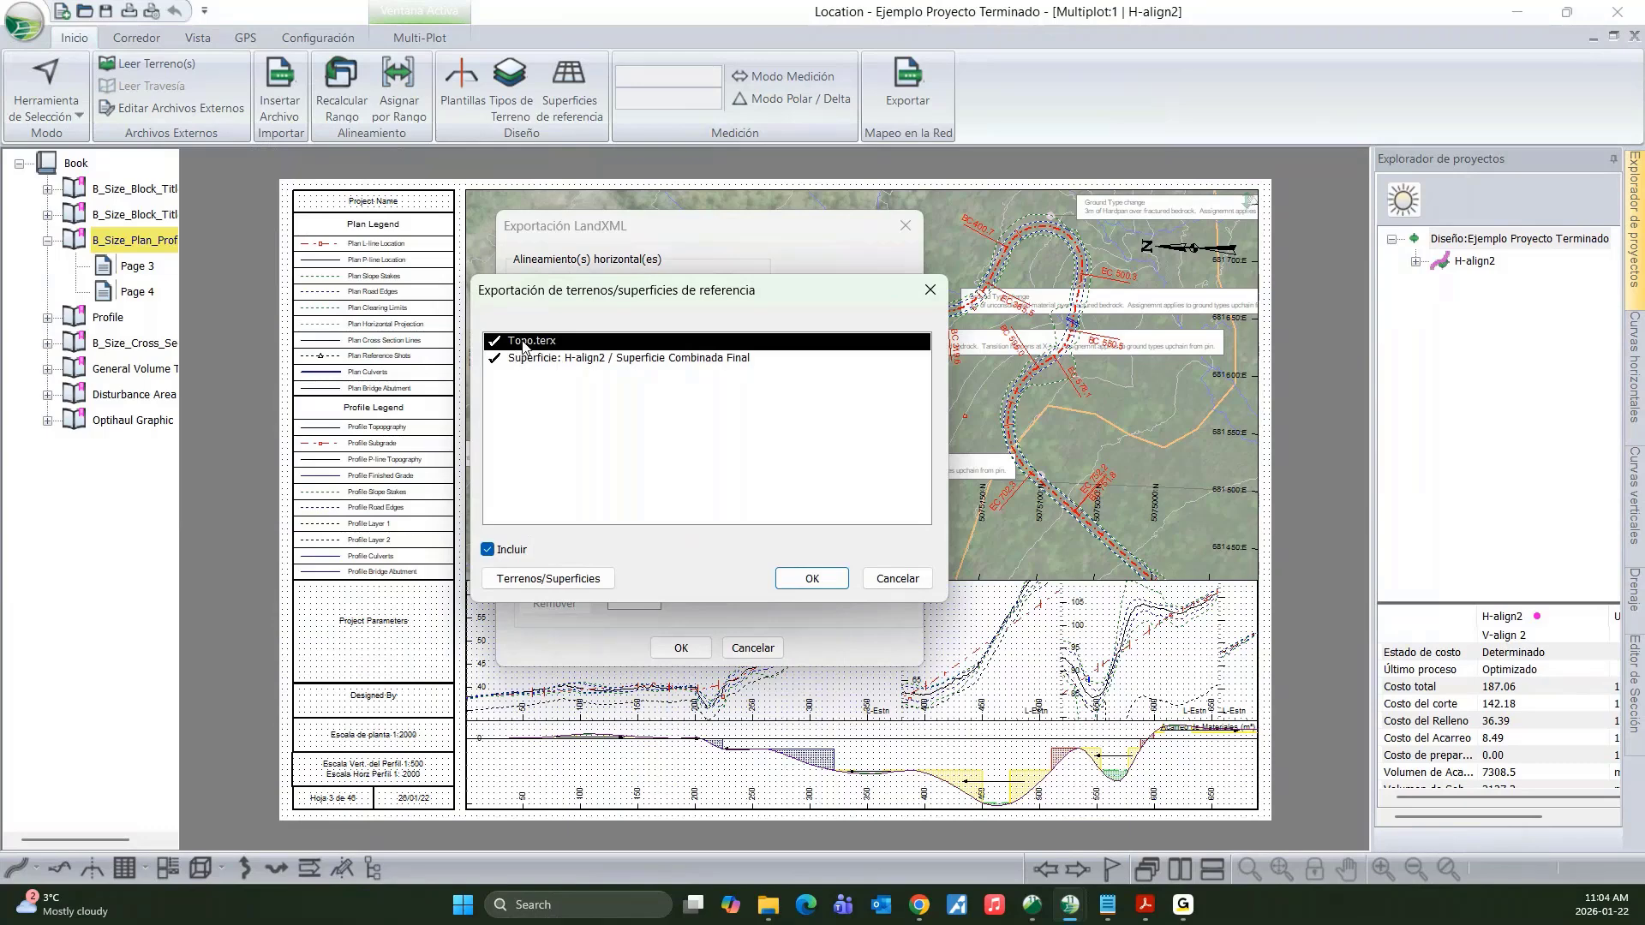
click(526, 346)
click(538, 347)
click(921, 579)
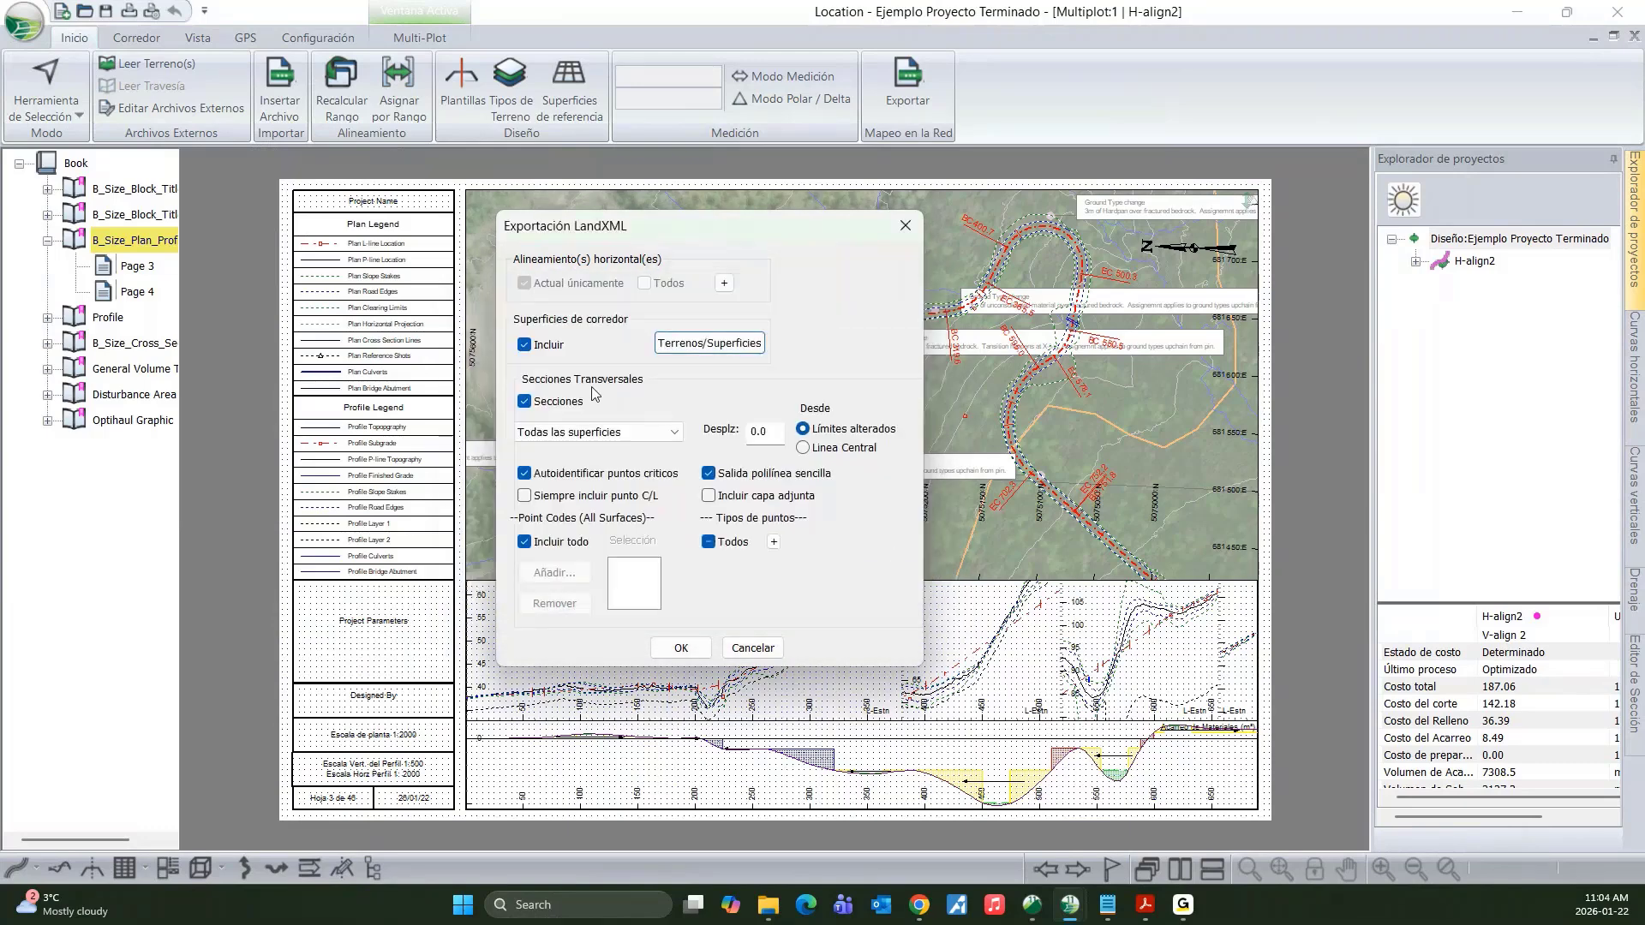
- Set the exported cross-section surface to Superficie Combinada Final, review the other surface choices, and cancel the LandXML export
click(566, 439)
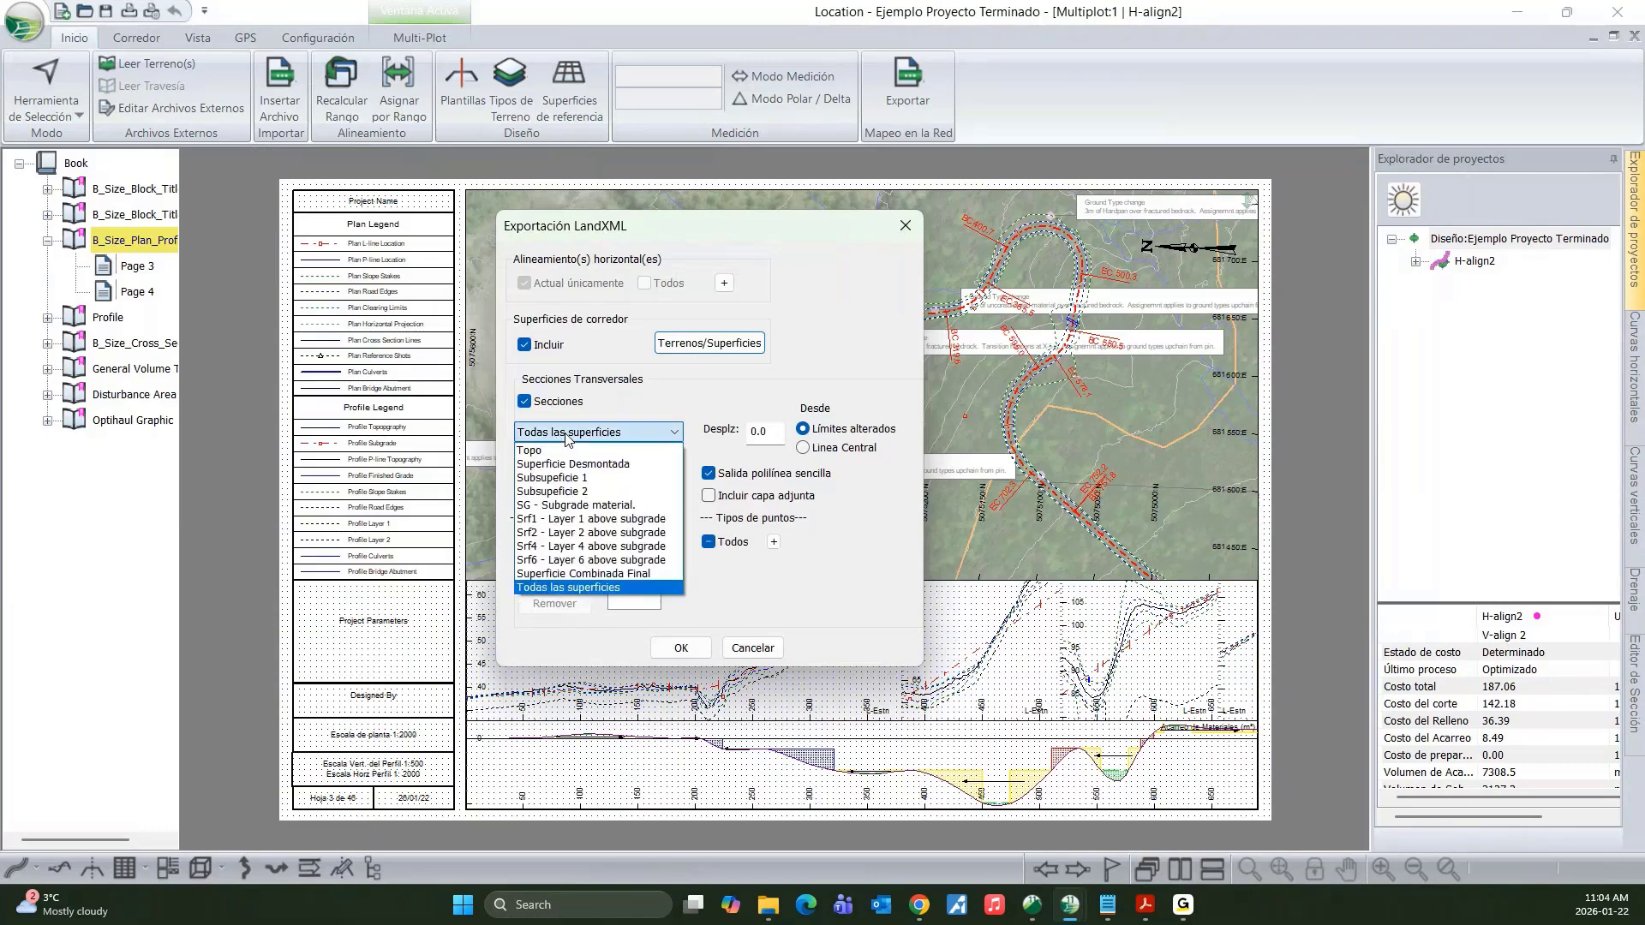
click(571, 574)
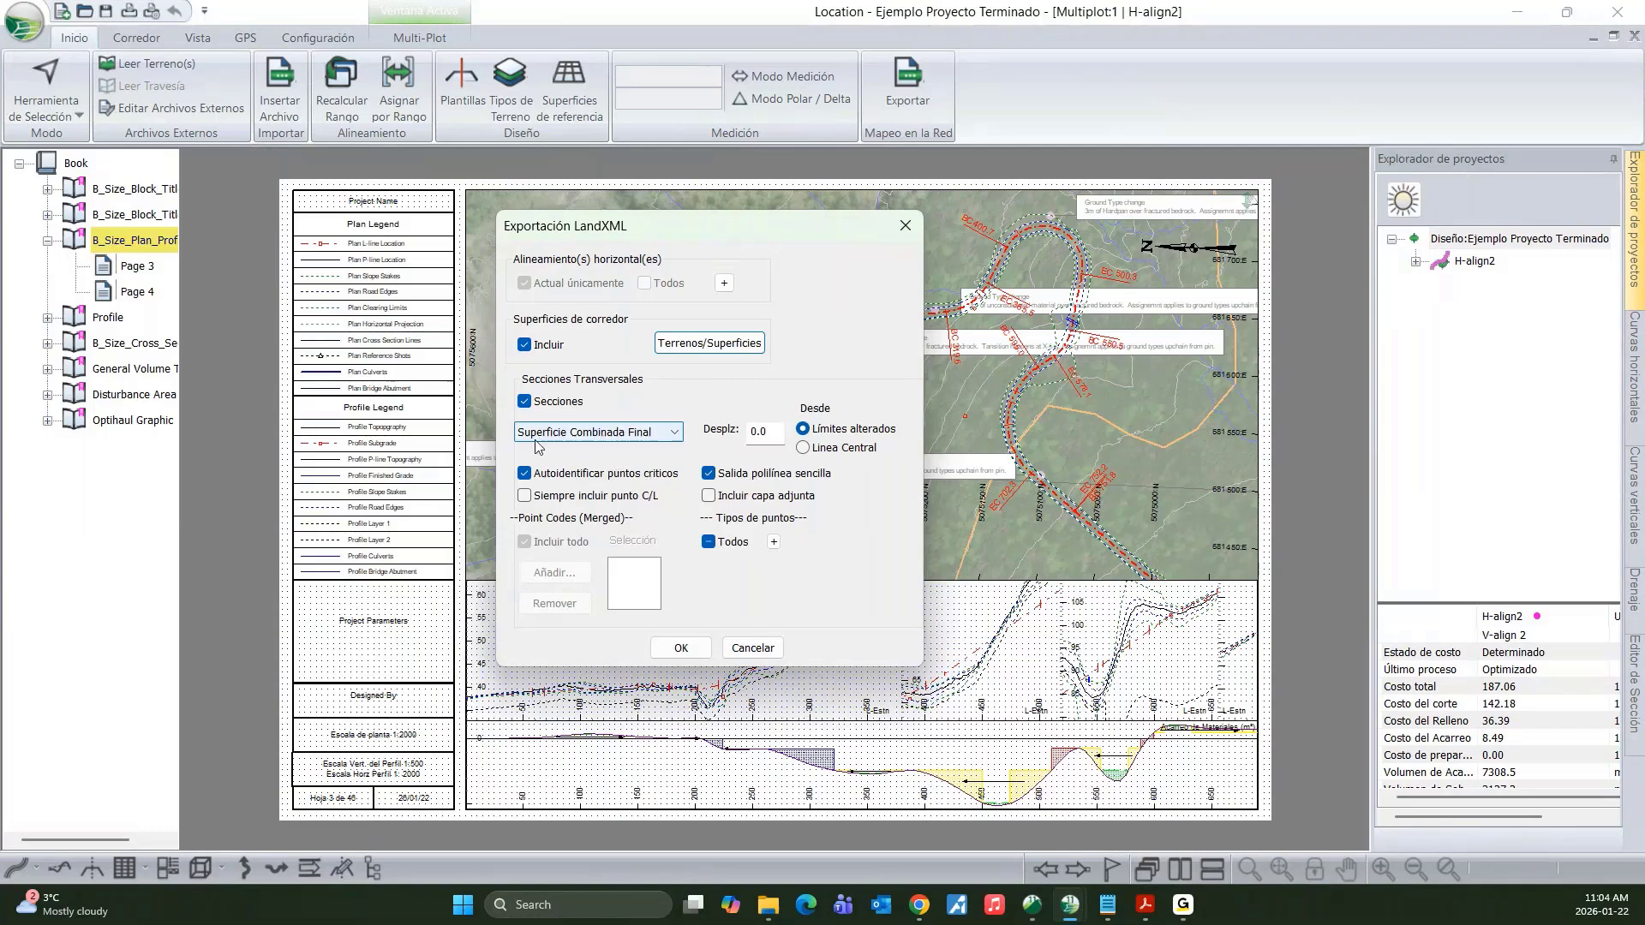
click(631, 436)
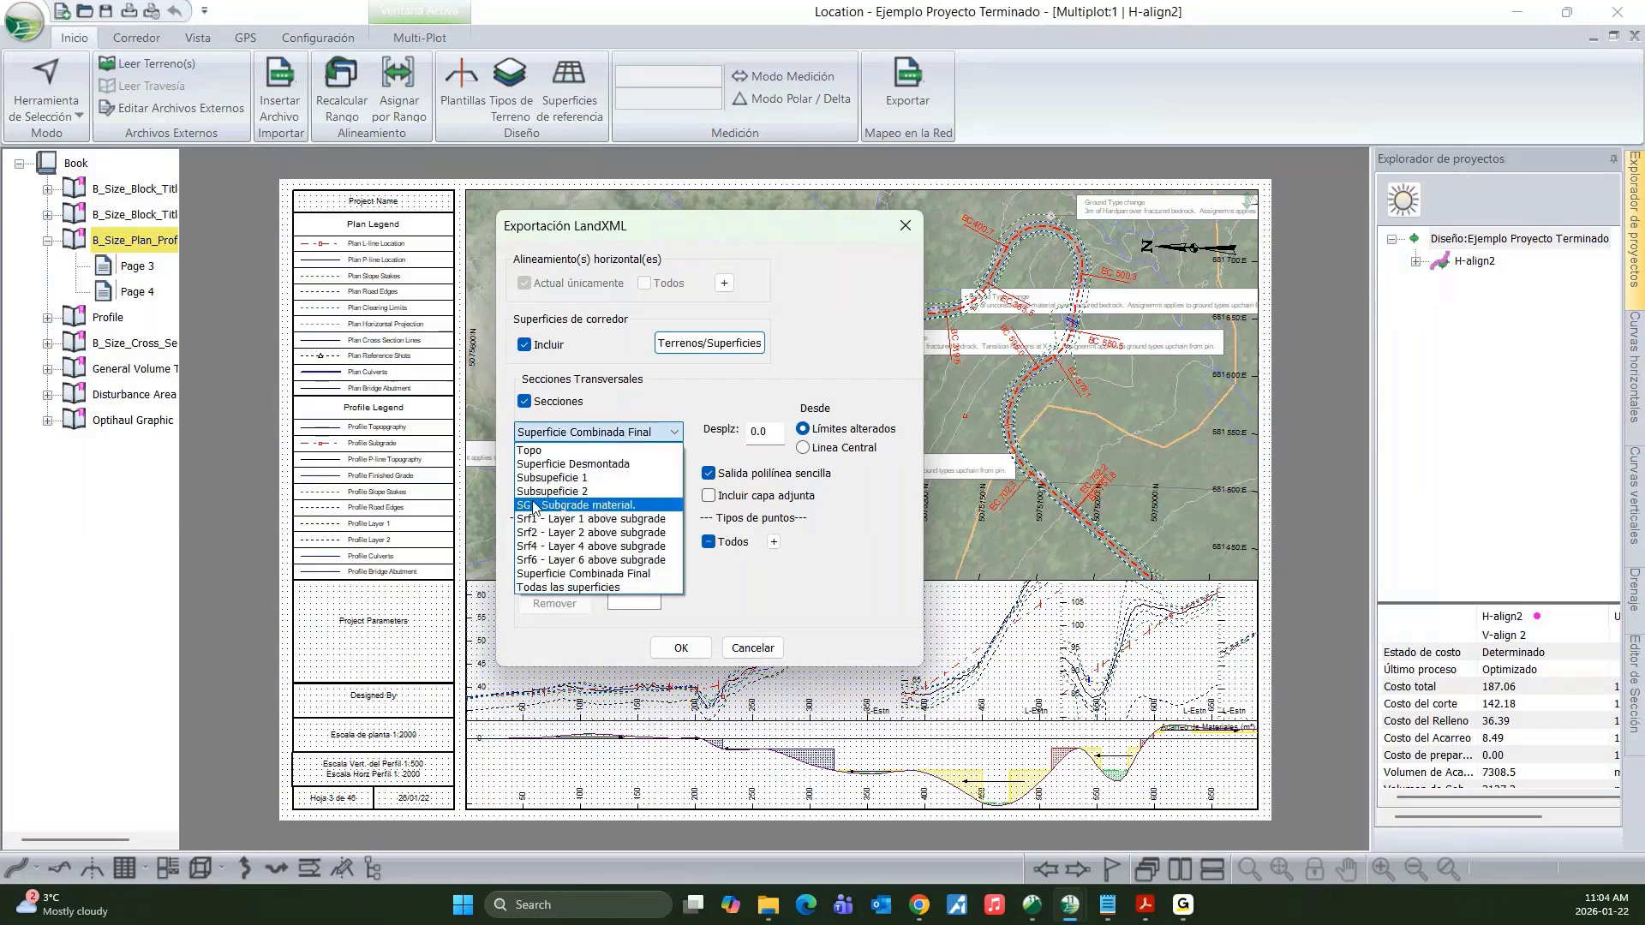
click(698, 412)
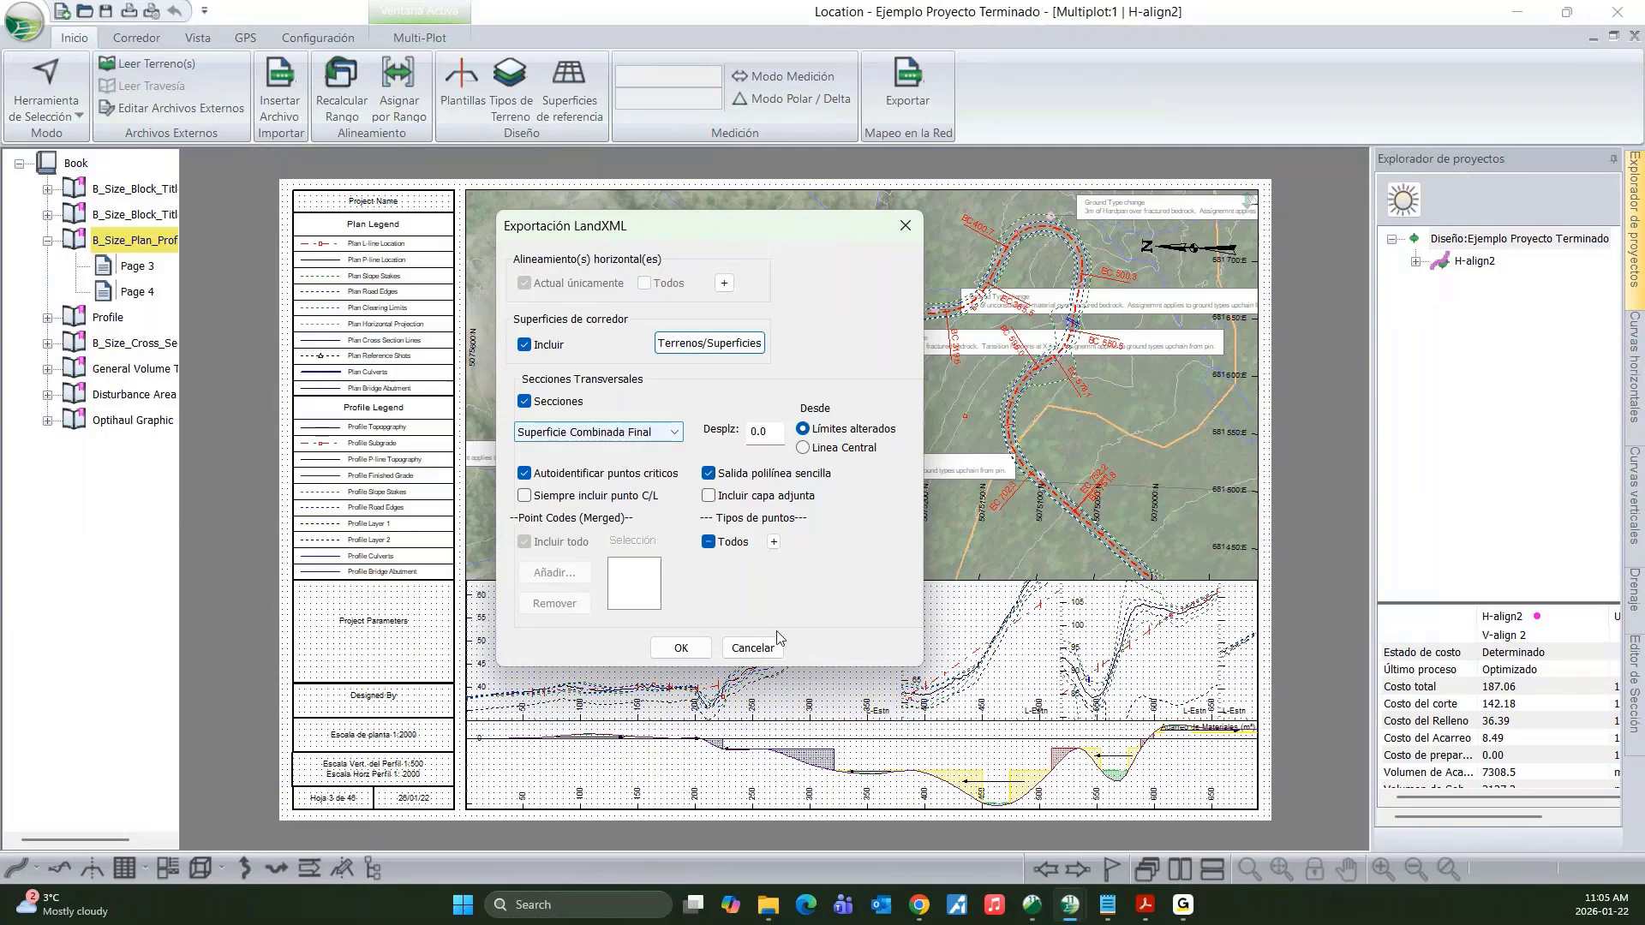
click(752, 649)
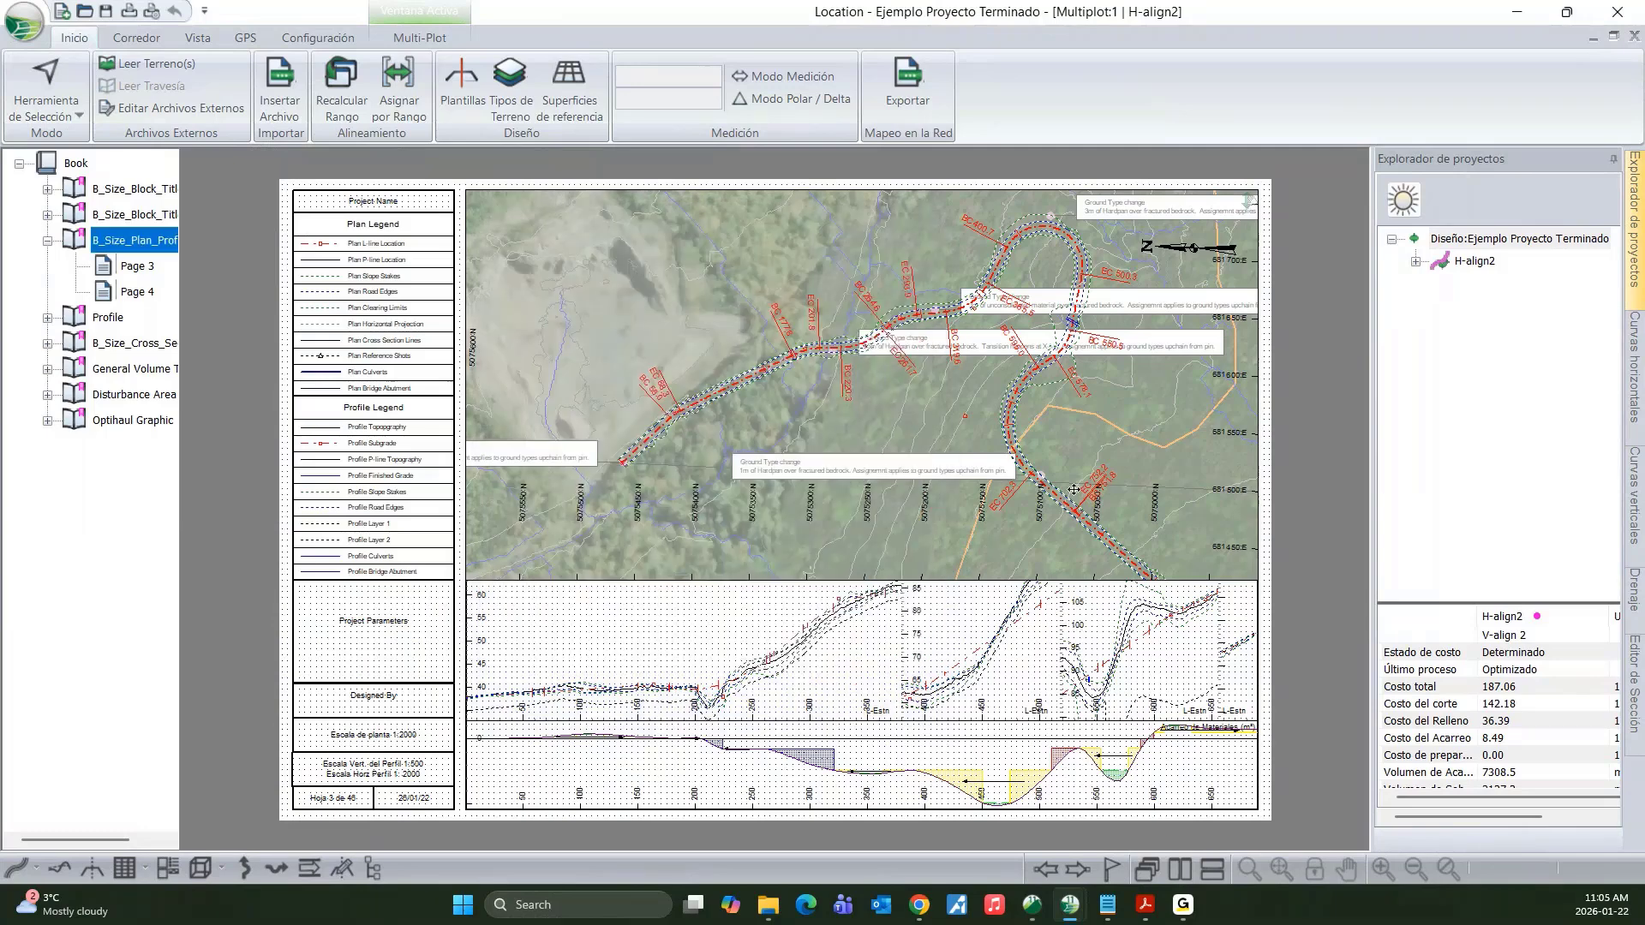